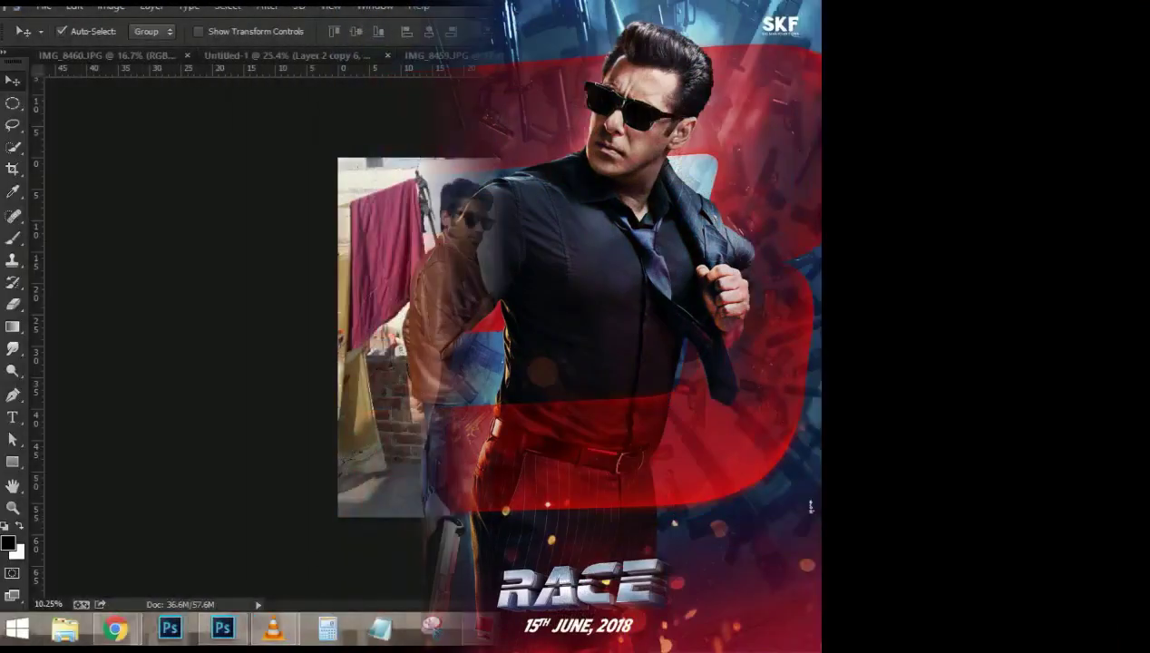
- Create a new 4000 by 2000 pixel RGB document at 300 pixels/inch with a white background
{"action": "scroll", "coordinate": [433, 257], "scroll_direction": "up", "scroll_amount": 3}
{"action": "scroll", "coordinate": [434, 252], "scroll_direction": "down", "scroll_amount": 5}
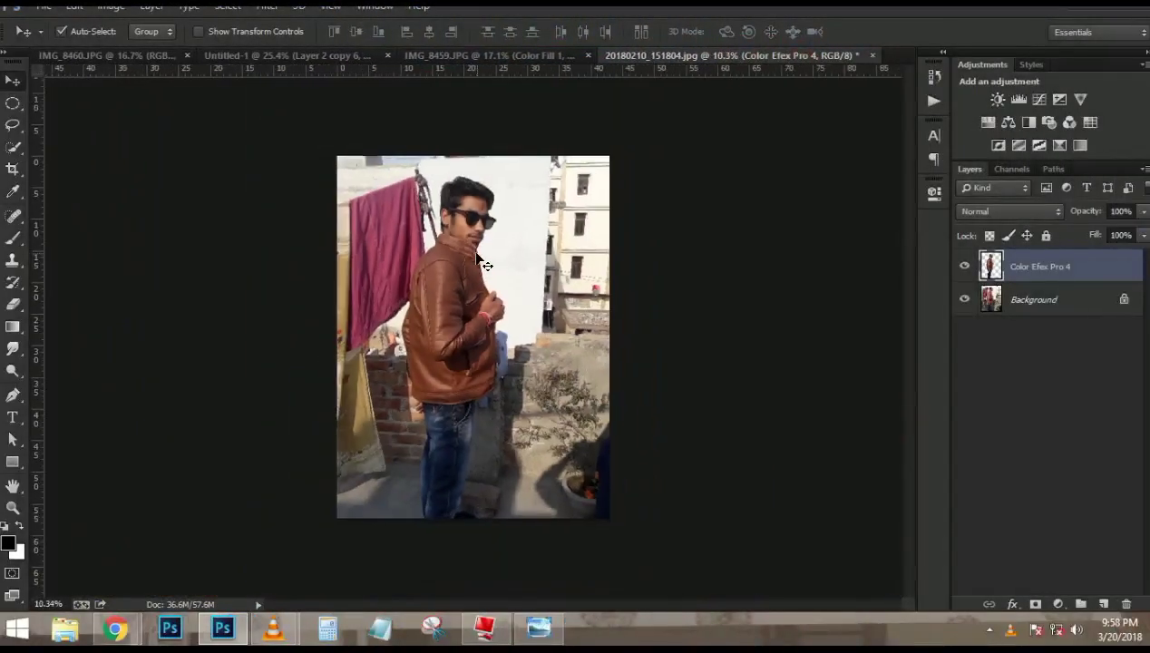
{"action": "key", "text": "ctrl+n"}
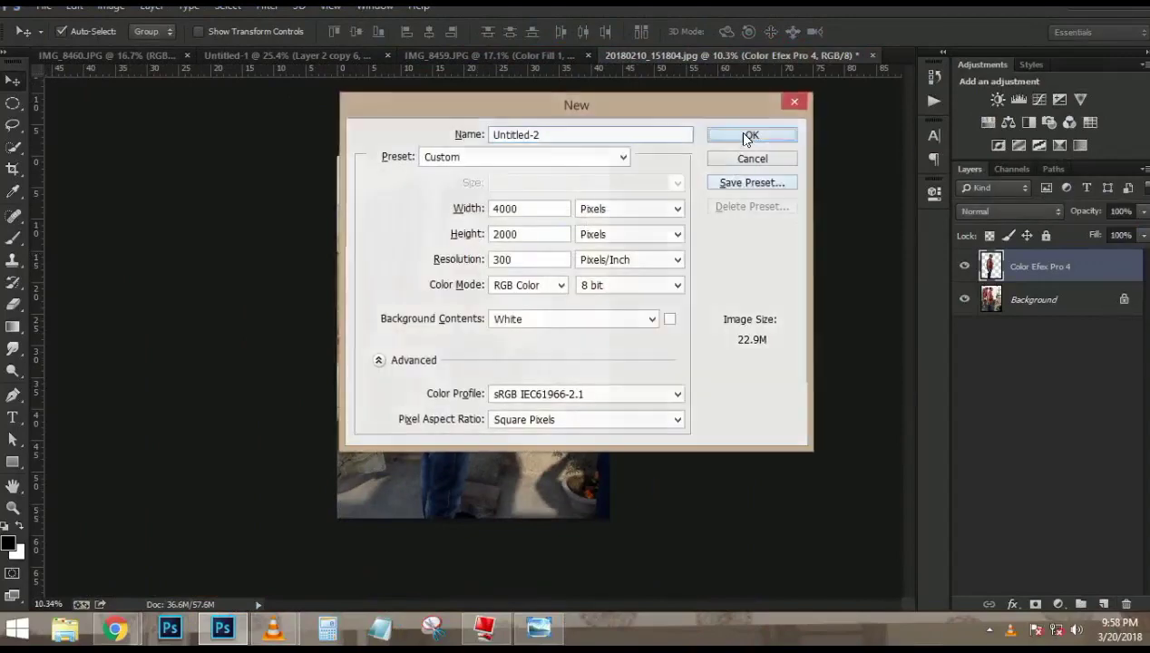
{"action": "left_click", "coordinate": [742, 133]}
- Crop the blank canvas to a full-height portrait area about 4.8 inches wide
{"action": "key", "text": "c"}
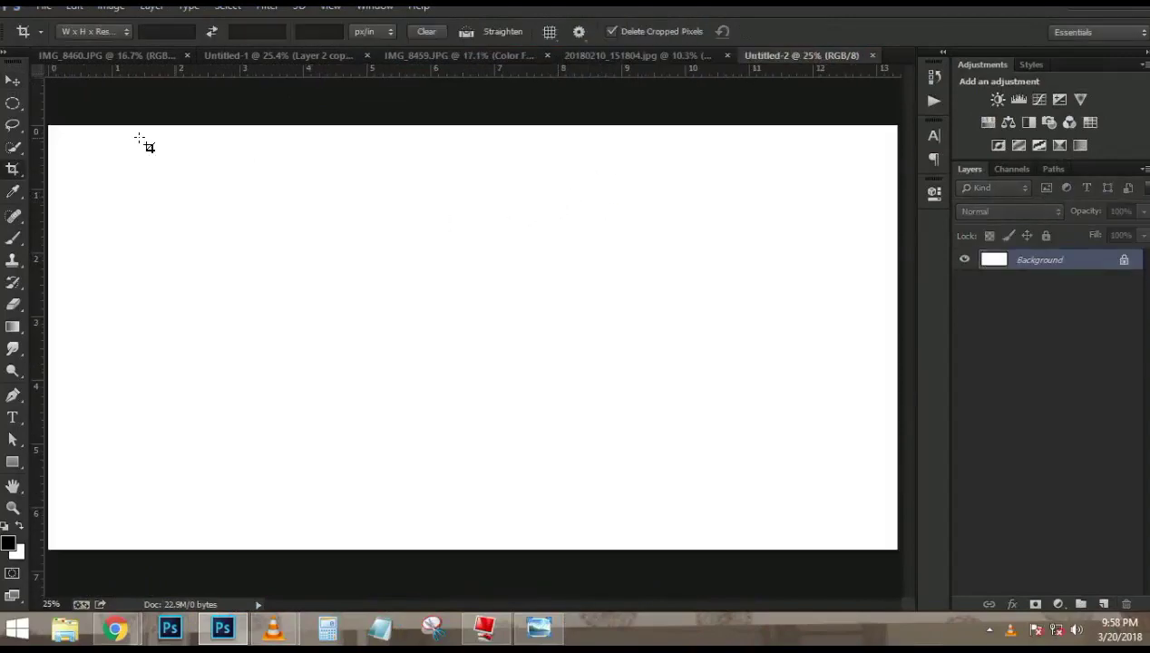
{"action": "left_click_drag", "start_coordinate": [56, 121], "coordinate": [359, 590]}
{"action": "left_click_drag", "start_coordinate": [223, 442], "coordinate": [555, 426]}
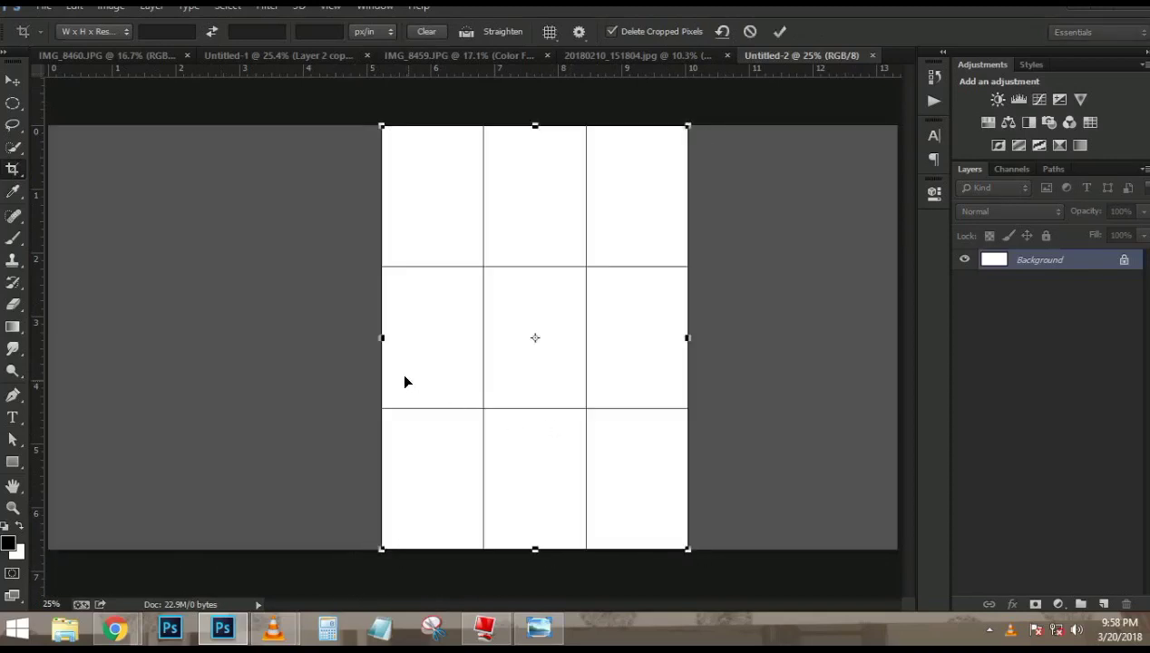
{"action": "key", "text": "Return"}
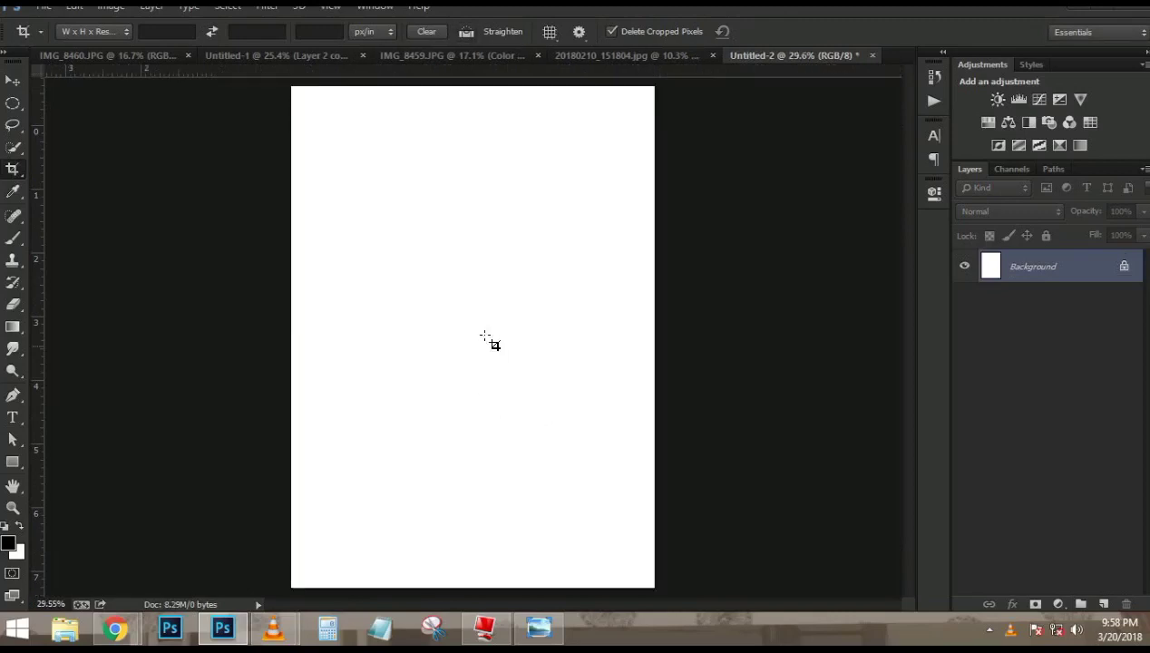
{"action": "left_click", "coordinate": [18, 84]}
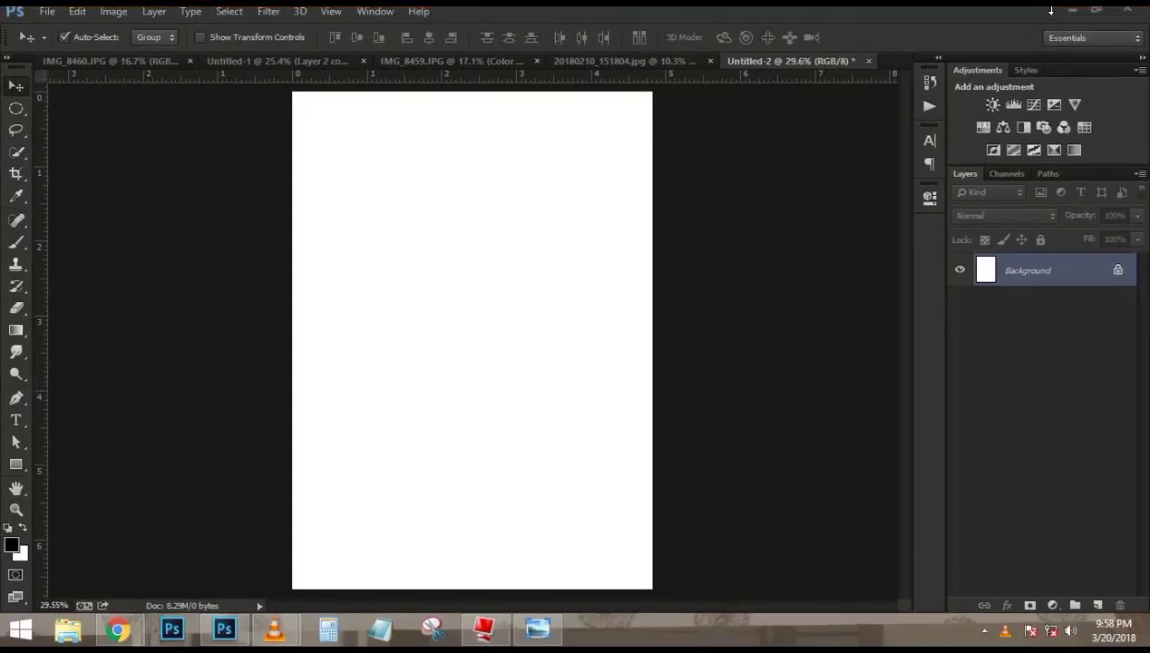
- Place the background image from the Race 3 movie poster folder and scale it to about 40% so it covers the canvas
{"action": "left_click", "coordinate": [1068, 10]}
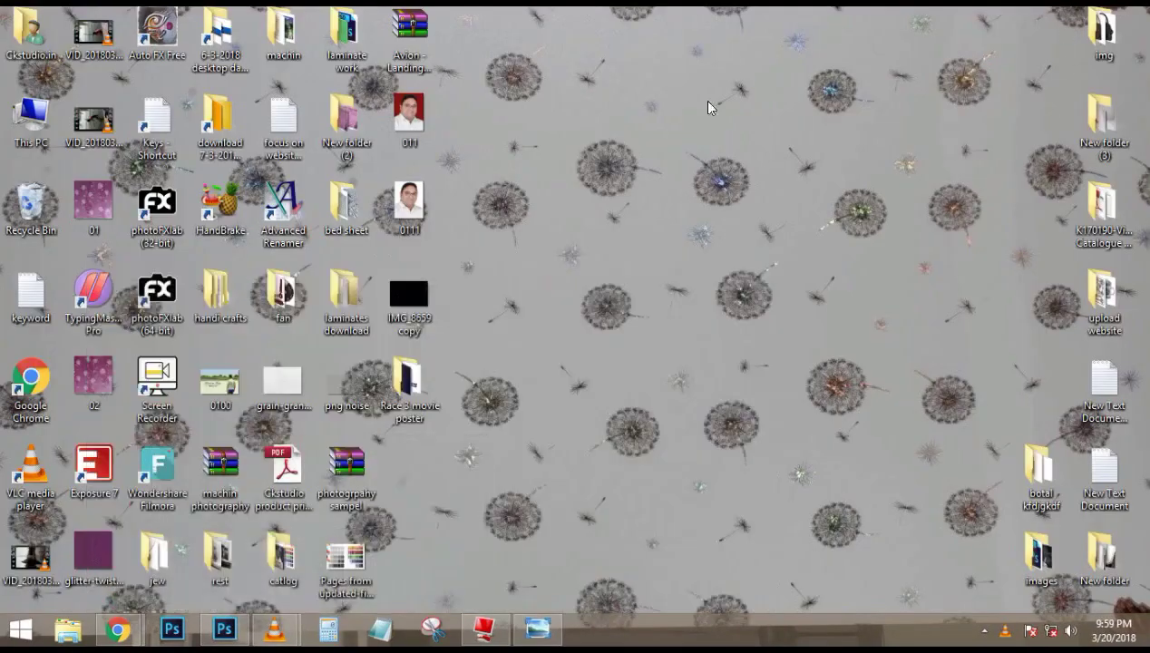
{"action": "double_click", "coordinate": [404, 381]}
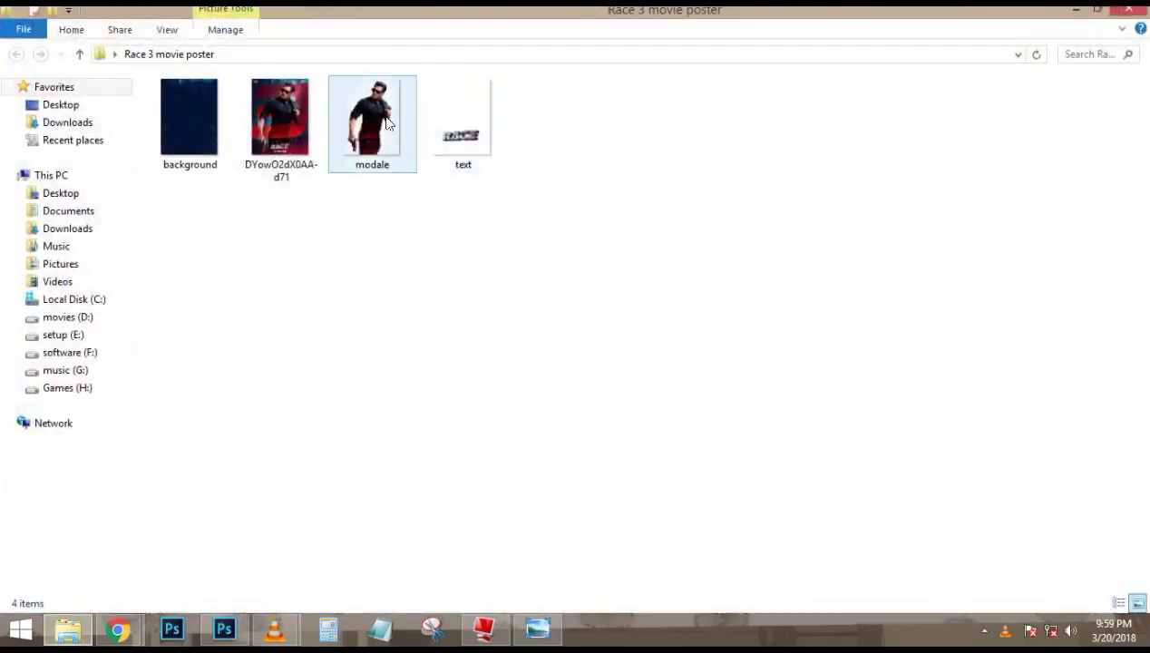
{"action": "left_click_drag", "start_coordinate": [184, 120], "coordinate": [422, 394]}
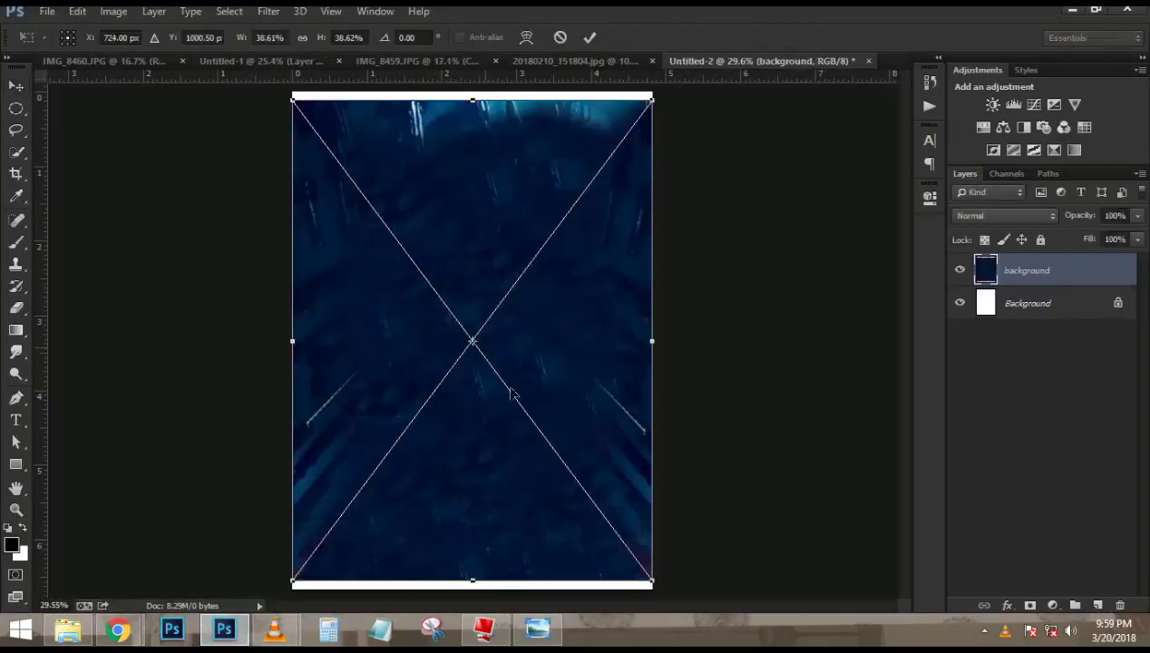
{"action": "left_click_drag", "start_coordinate": [654, 578], "coordinate": [658, 589]}
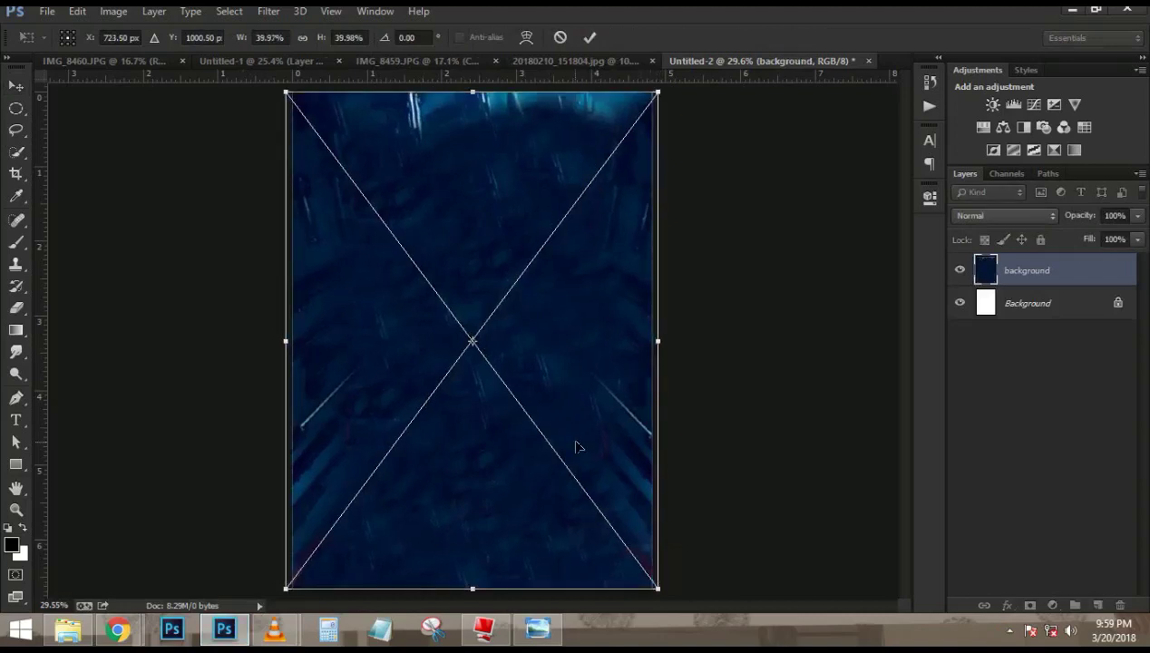
{"action": "key", "text": "Return"}
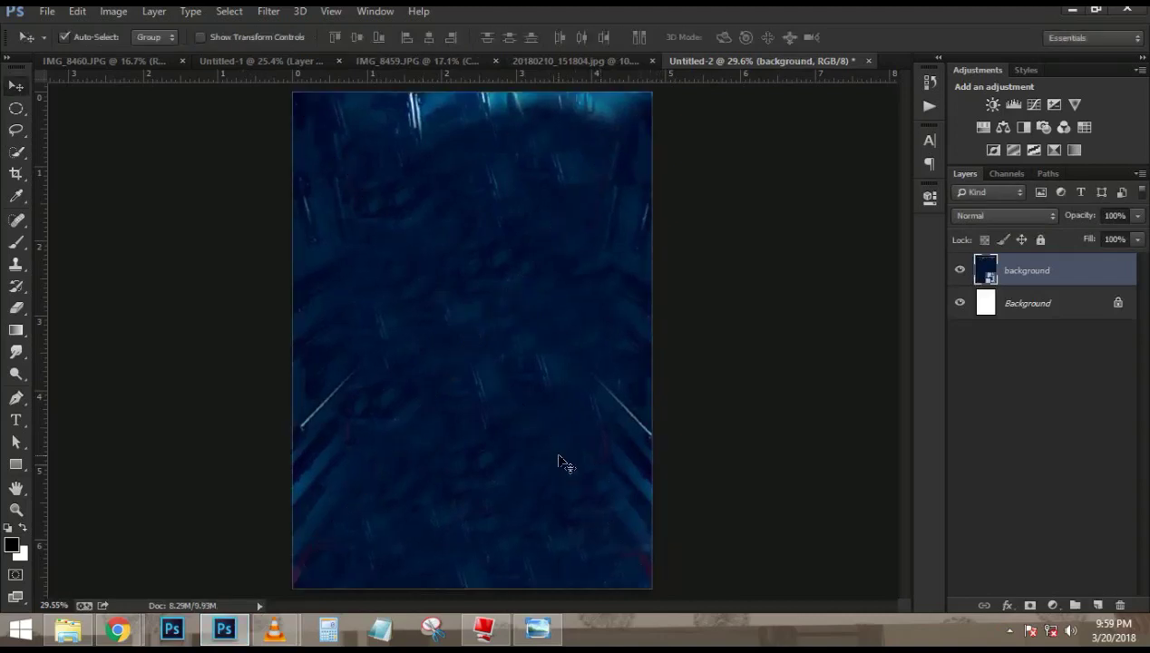
{"action": "scroll", "coordinate": [495, 226], "scroll_direction": "up", "scroll_amount": 3}
{"action": "scroll", "coordinate": [496, 226], "scroll_direction": "down", "scroll_amount": 4}
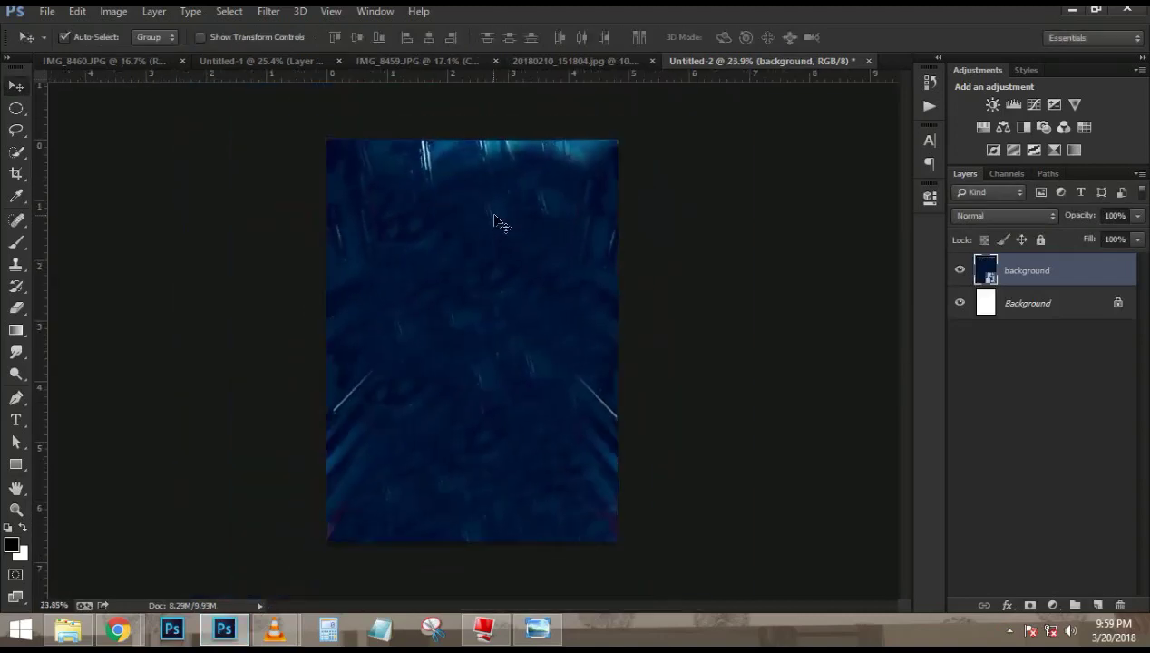
{"action": "key", "text": "ctrl+0"}
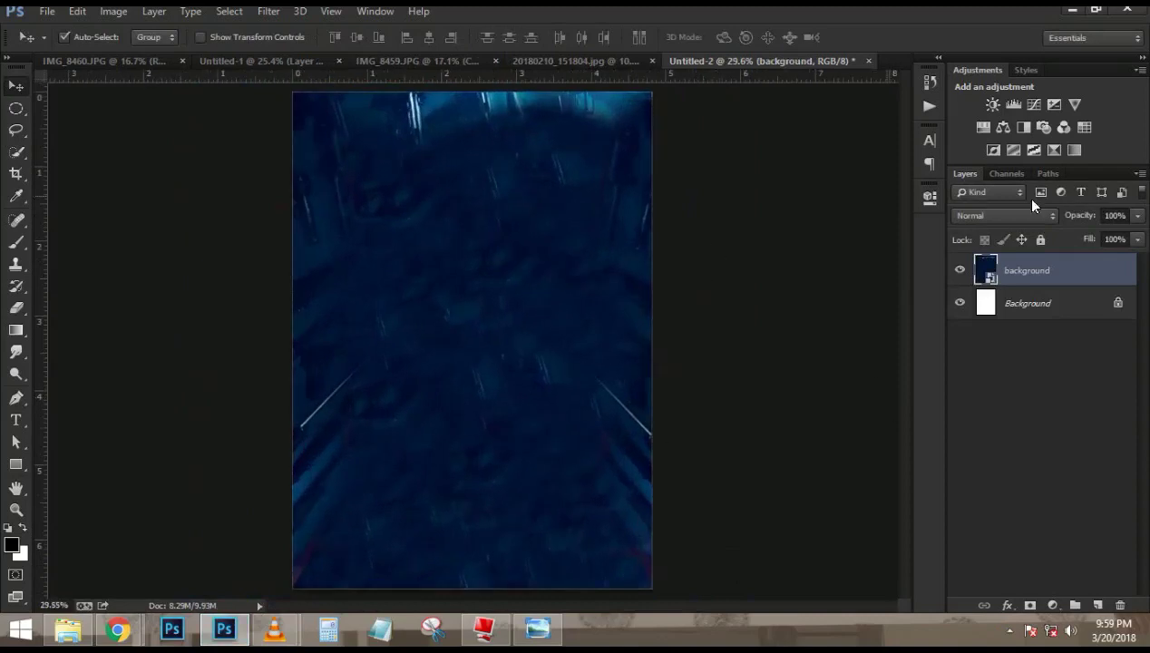
- View the reference poster DYowO2dX0AA-d71 from the Race 3 movie poster folder, and return to the Photoshop document
{"action": "left_click", "coordinate": [1073, 9]}
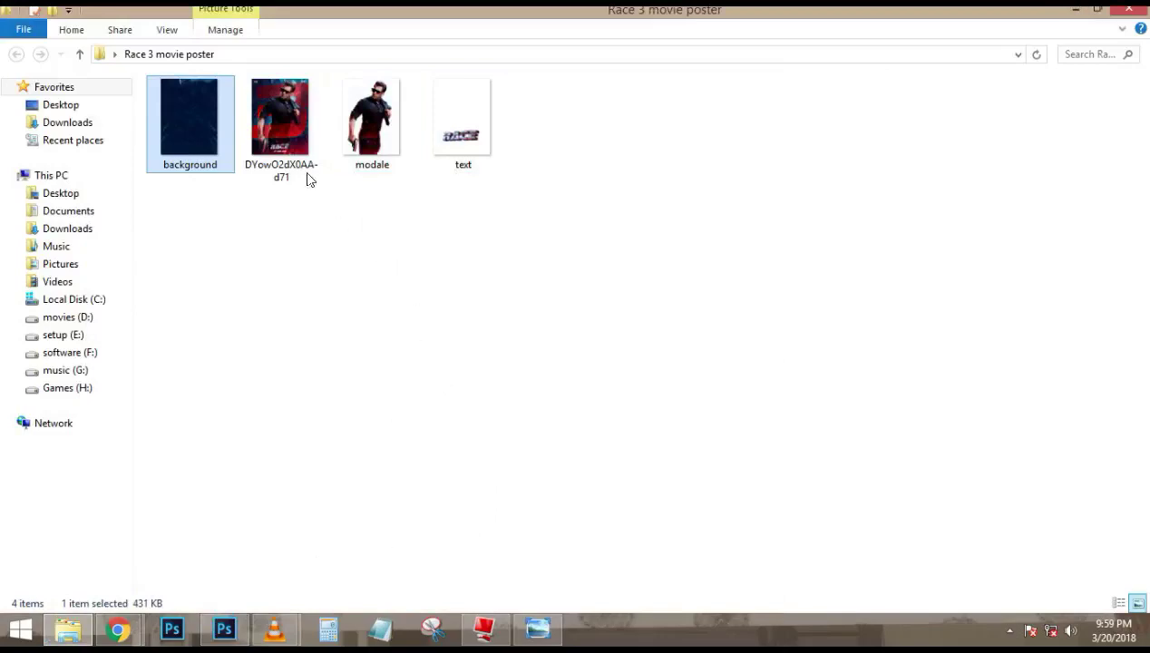
{"action": "double_click", "coordinate": [308, 177]}
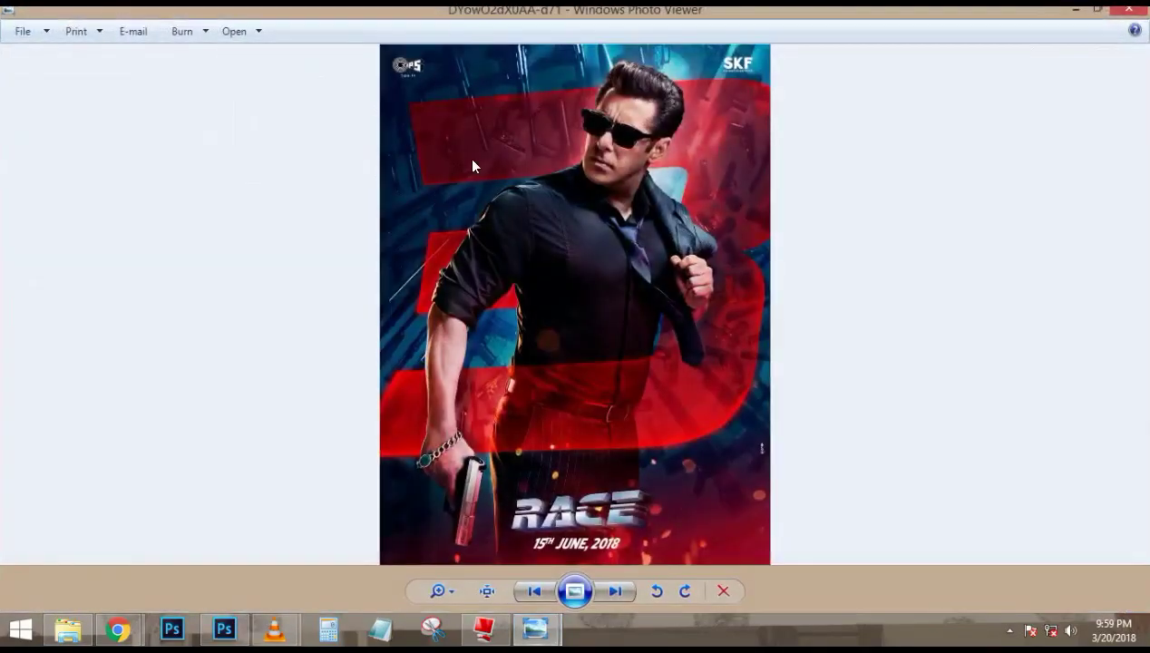
{"action": "left_click", "coordinate": [230, 628]}
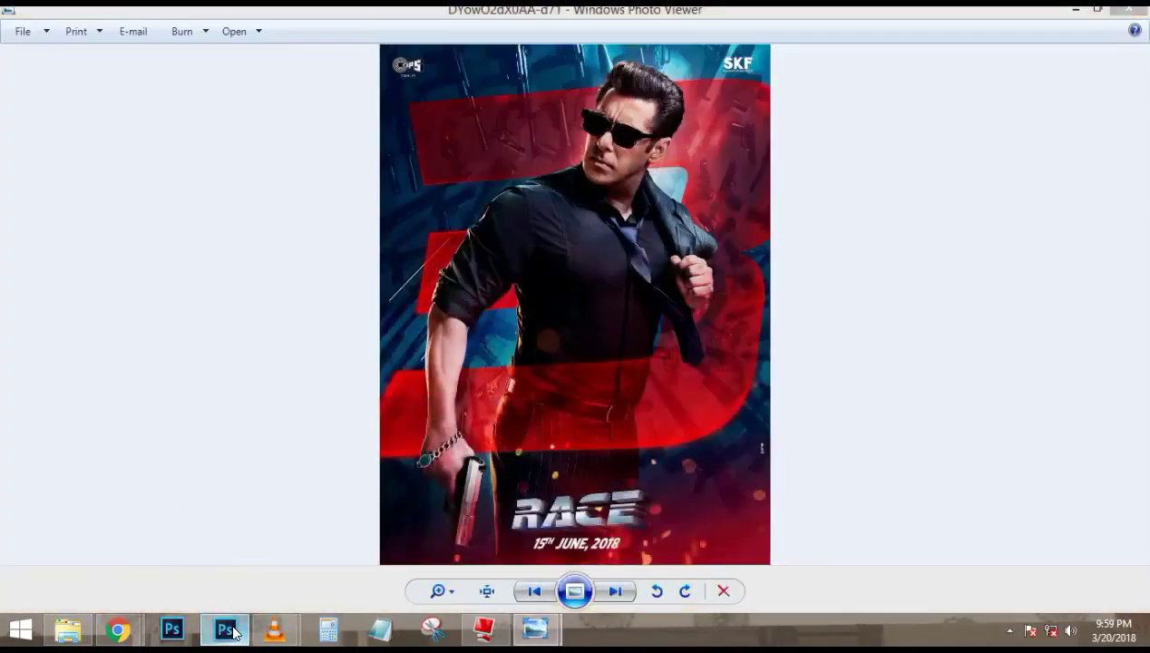
{"action": "left_click", "coordinate": [226, 629]}
{"action": "left_click", "coordinate": [231, 629]}
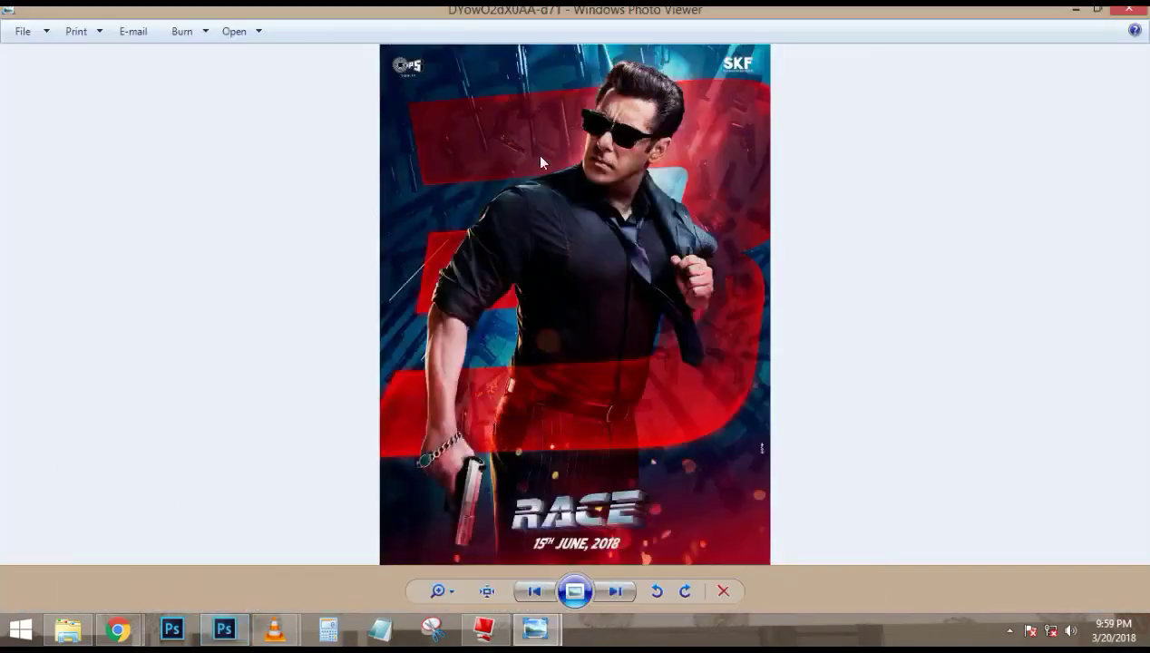
{"action": "left_click", "coordinate": [224, 629]}
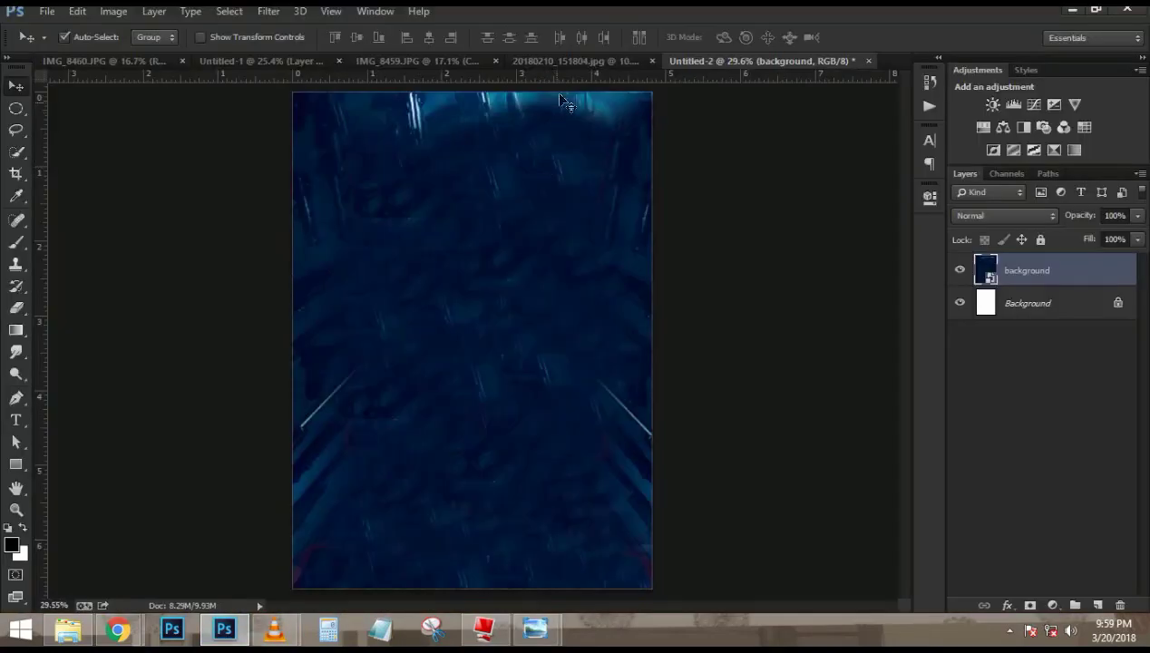
- Copy the cut-out man from 20180210_151804.jpg into Untitled-2 and scale him to about 61%
{"action": "left_click", "coordinate": [572, 61]}
{"action": "left_click_drag", "start_coordinate": [427, 303], "coordinate": [466, 340]}
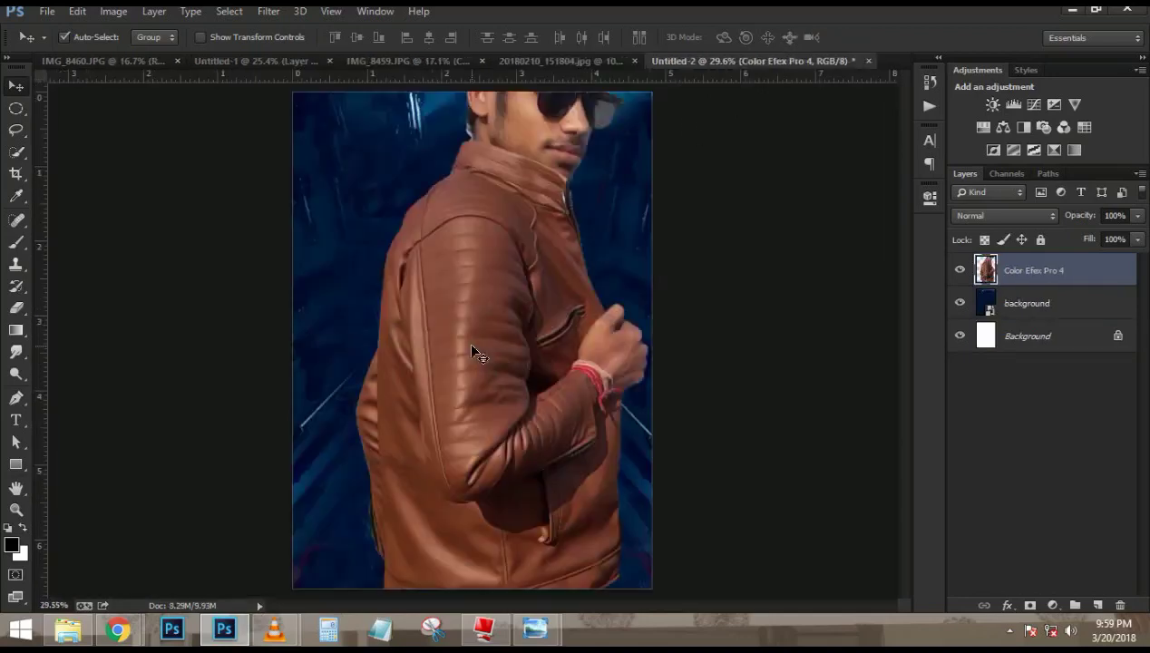
{"action": "key", "text": "ctrl+t"}
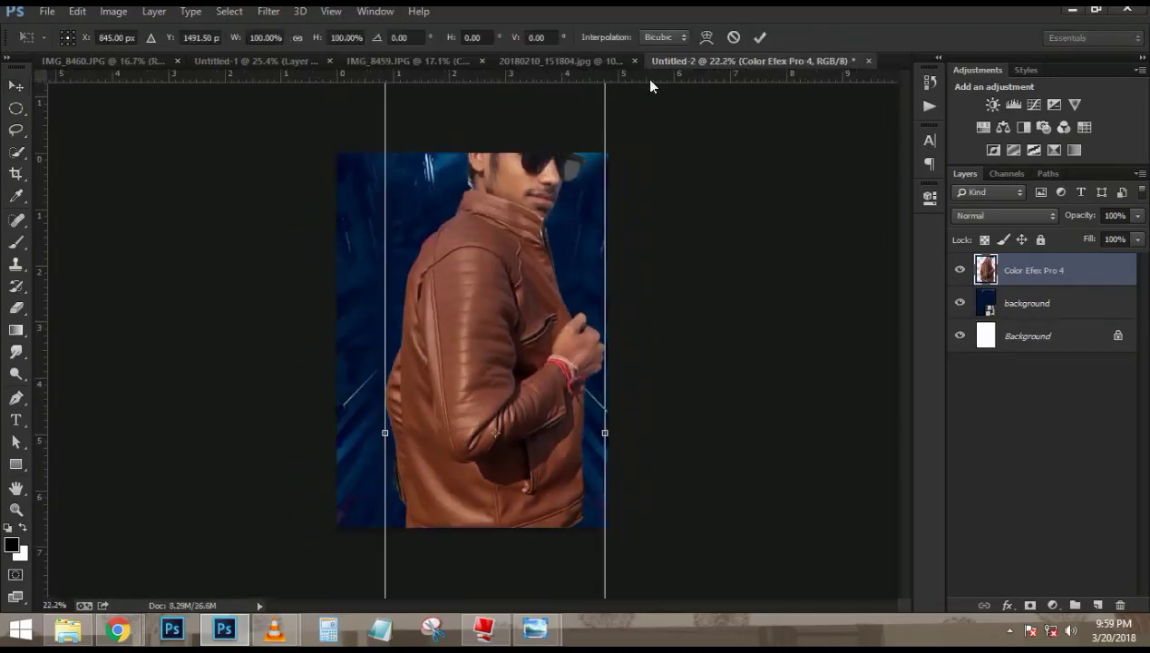
{"action": "key", "text": "ctrl+minus"}
{"action": "left_click_drag", "start_coordinate": [570, 136], "coordinate": [546, 234]}
{"action": "key", "text": "ctrl+plus"}
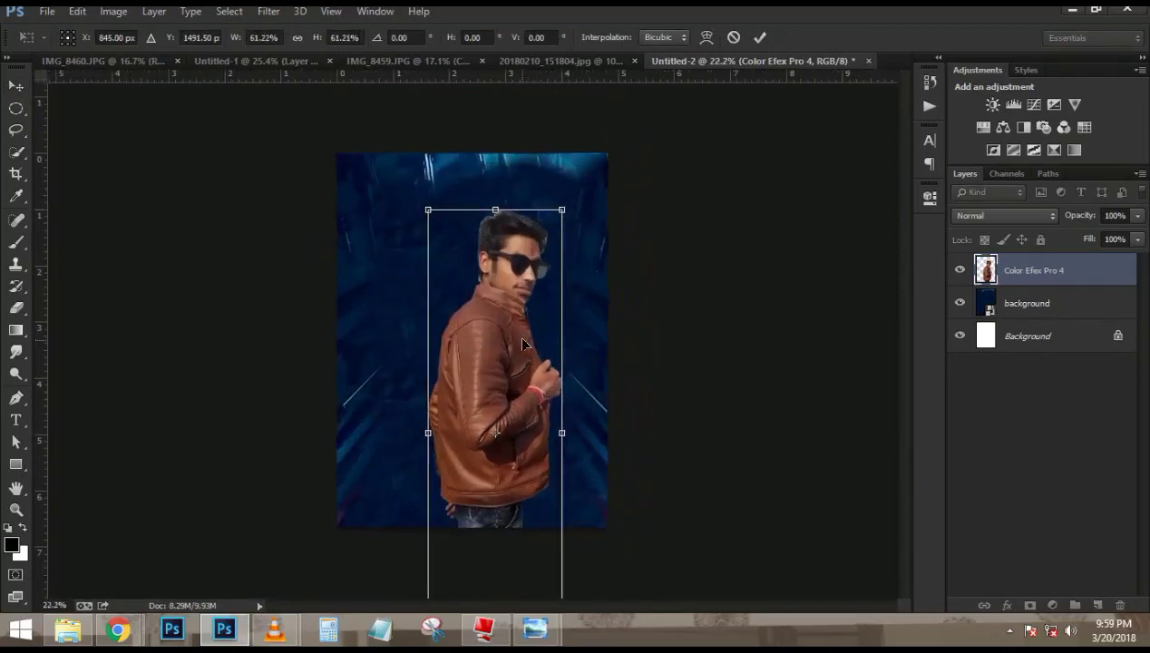
- Flip the man horizontally and move him slightly up and toward the centre of the poster
{"action": "right_click", "coordinate": [517, 335]}
{"action": "left_click", "coordinate": [579, 309]}
{"action": "left_click_drag", "start_coordinate": [524, 380], "coordinate": [507, 362]}
{"action": "key", "text": "Return"}
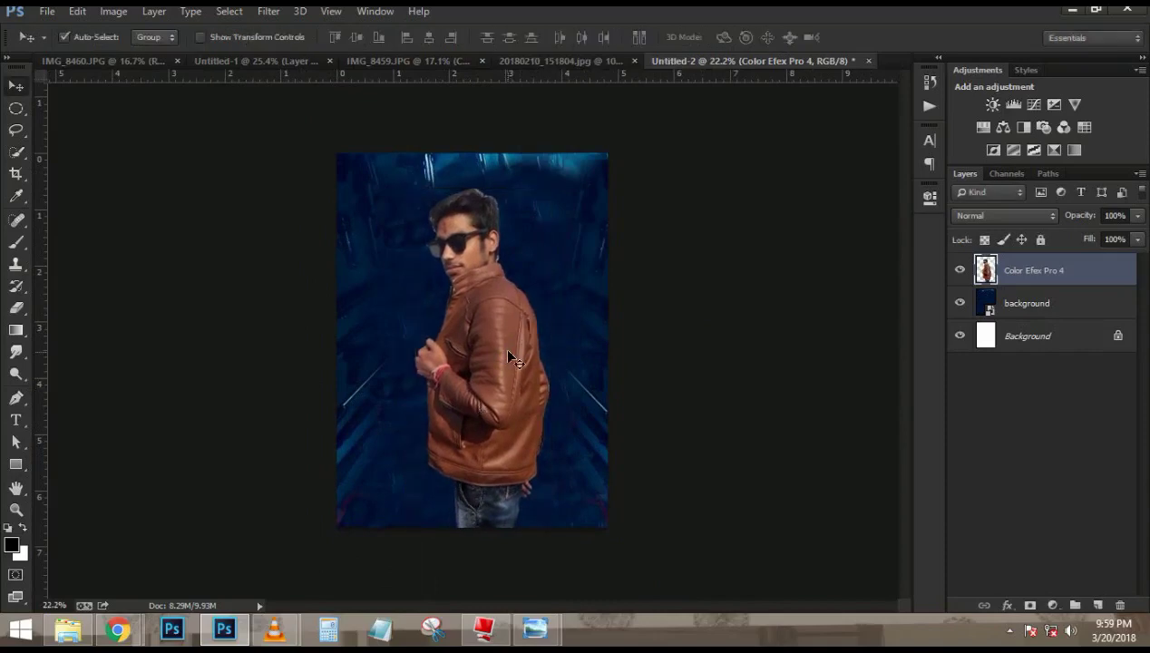
{"action": "key", "text": "ctrl+0"}
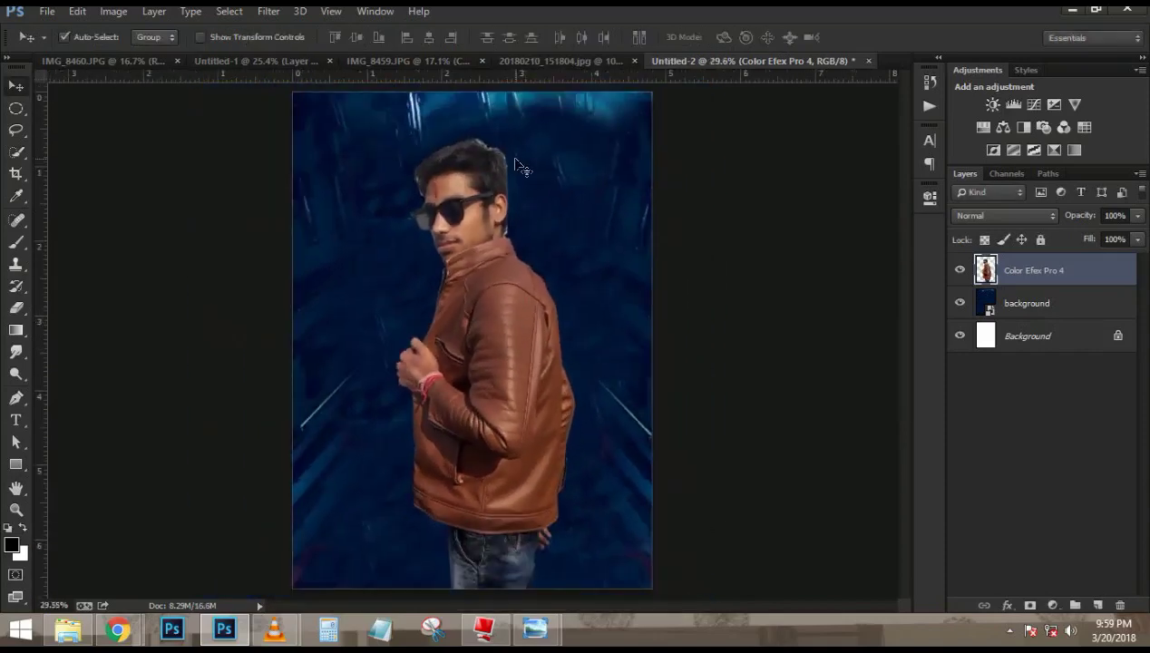
- Reduce the Eraser to 35 px and erase the light fringe along the front hair beside the man's forehead
{"action": "scroll", "coordinate": [471, 163], "scroll_direction": "up", "scroll_amount": 10}
{"action": "left_click_drag", "start_coordinate": [468, 149], "coordinate": [517, 188]}
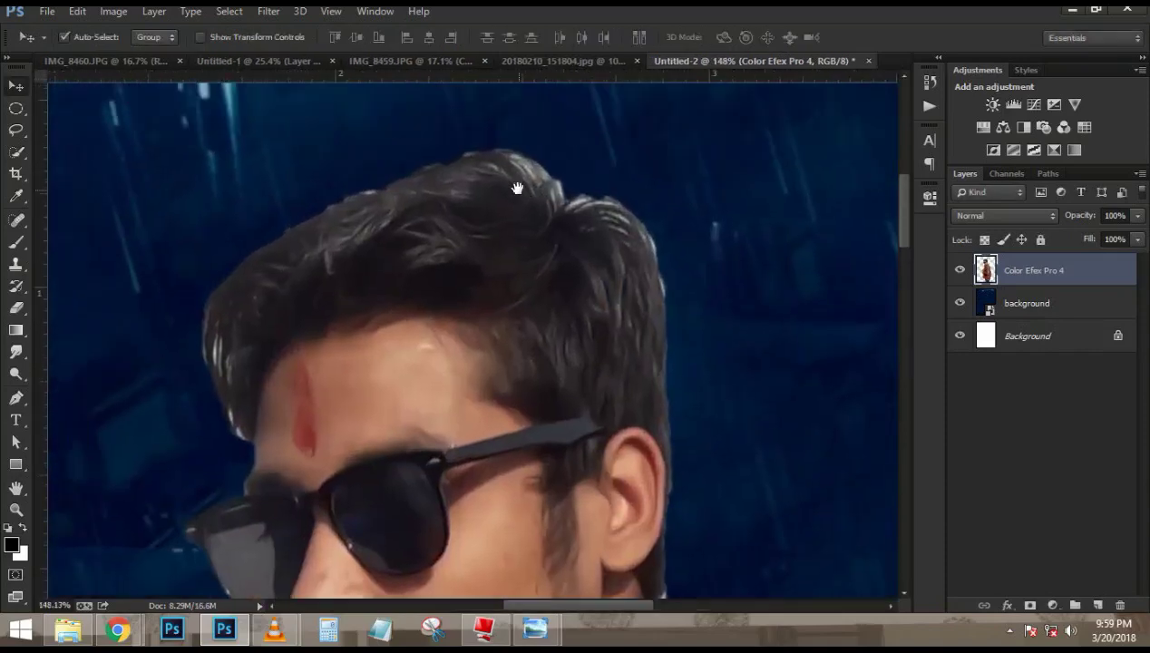
{"action": "scroll", "coordinate": [309, 290], "scroll_direction": "up", "scroll_amount": 2}
{"action": "key", "text": "e"}
{"action": "scroll", "coordinate": [488, 349], "scroll_direction": "up", "scroll_amount": 1}
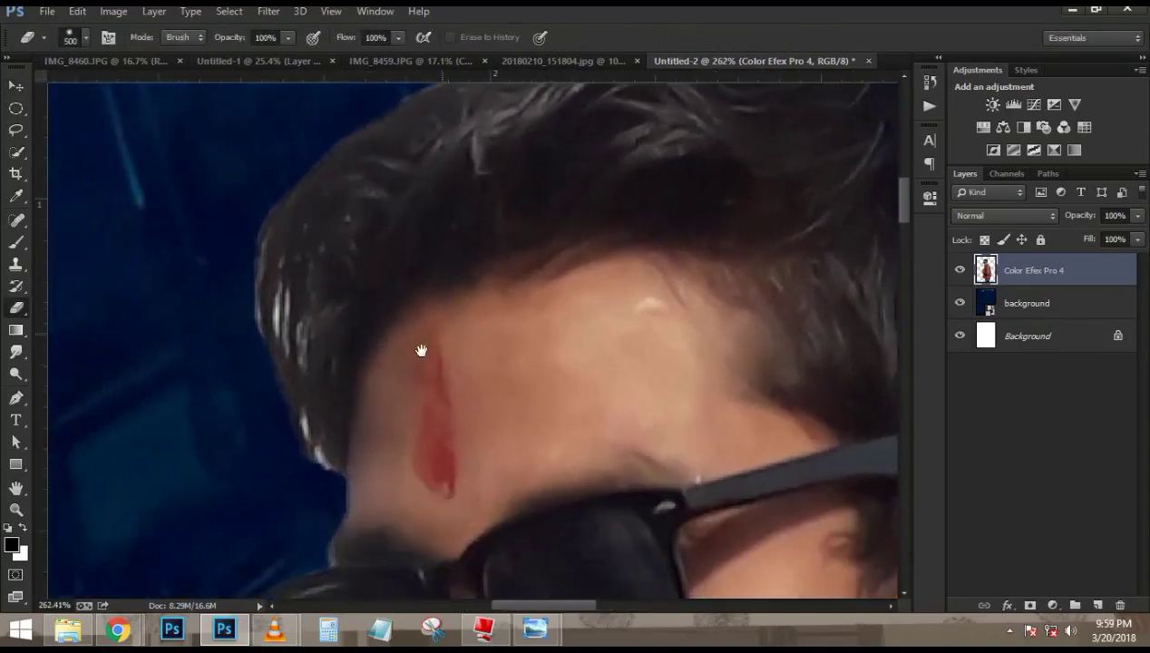
{"action": "scroll", "coordinate": [410, 350], "scroll_direction": "down", "scroll_amount": 3}
{"action": "scroll", "coordinate": [410, 345], "scroll_direction": "down", "scroll_amount": 3}
{"action": "scroll", "coordinate": [347, 345], "scroll_direction": "up", "scroll_amount": 5}
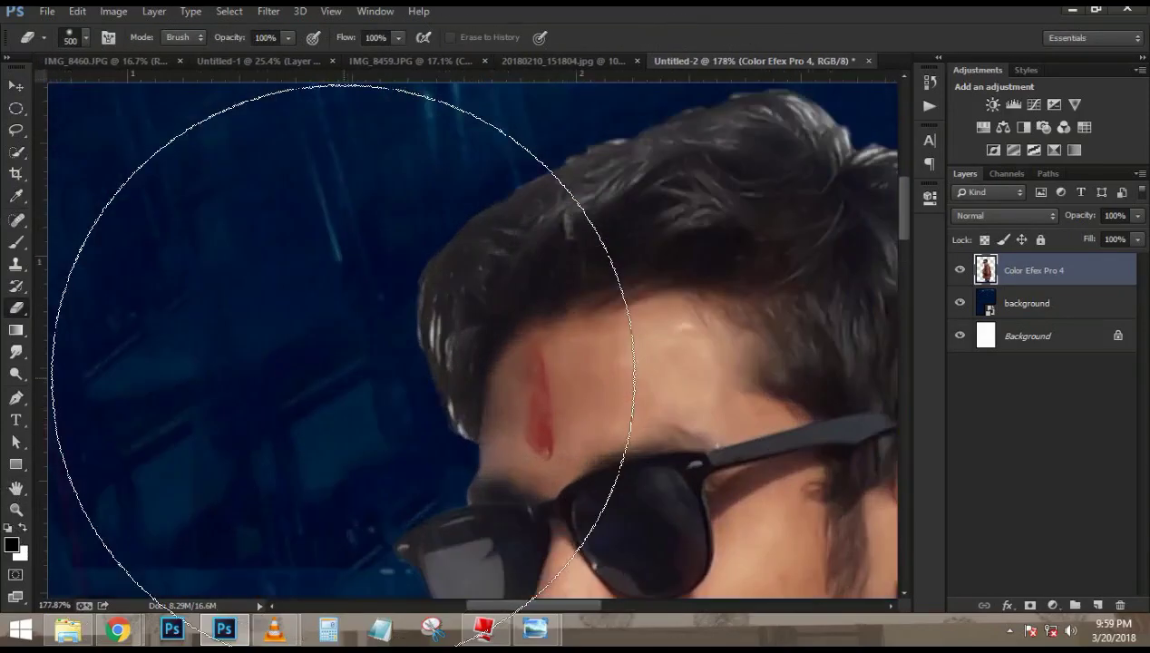
{"action": "key", "text": "bracketleft"}
{"action": "key", "text": "bracketleft"}
{"action": "key", "text": "bracketleft"}
{"action": "key", "text": "bracketleft"}
{"action": "key", "text": "bracketleft"}
{"action": "key", "text": "bracketleft"}
{"action": "key", "text": "bracketleft"}
{"action": "key", "text": "bracketleft"}
{"action": "key", "text": "bracketleft"}
{"action": "key", "text": "bracketleft"}
{"action": "key", "text": "bracketleft"}
{"action": "key", "text": "bracketleft"}
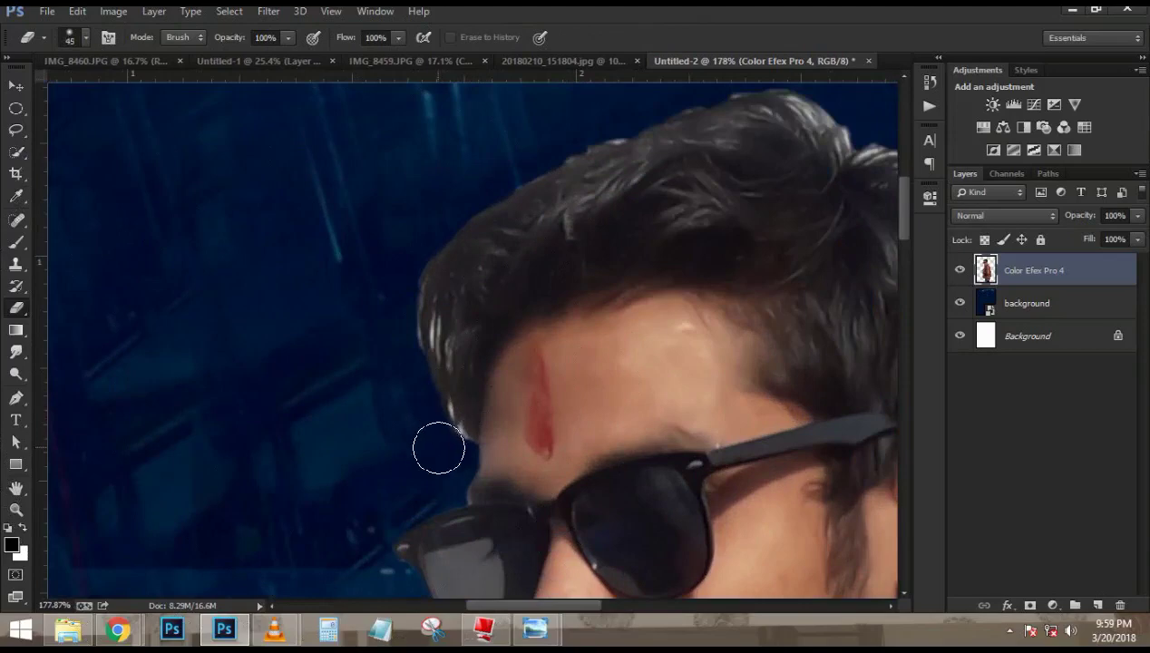
{"action": "scroll", "coordinate": [449, 449], "scroll_direction": "up", "scroll_amount": 3}
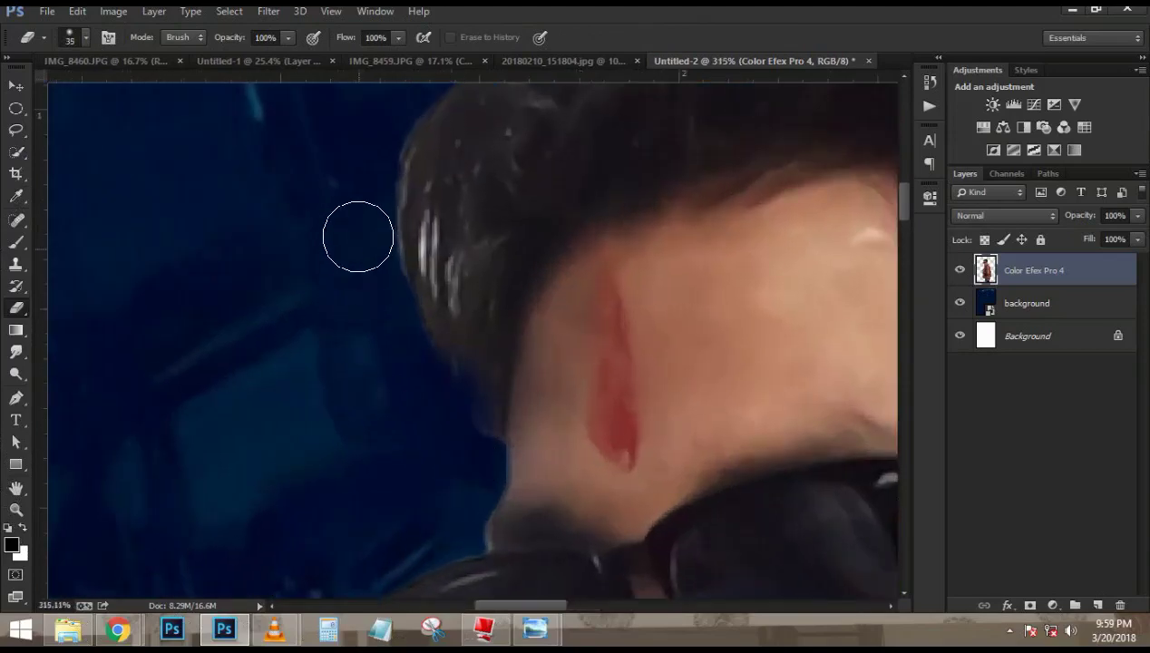
- Erase the light fringe along the upper edge of the man's hair near the crown
{"action": "scroll", "coordinate": [360, 234], "scroll_direction": "up", "scroll_amount": 5}
{"action": "scroll", "coordinate": [510, 246], "scroll_direction": "right", "scroll_amount": 2}
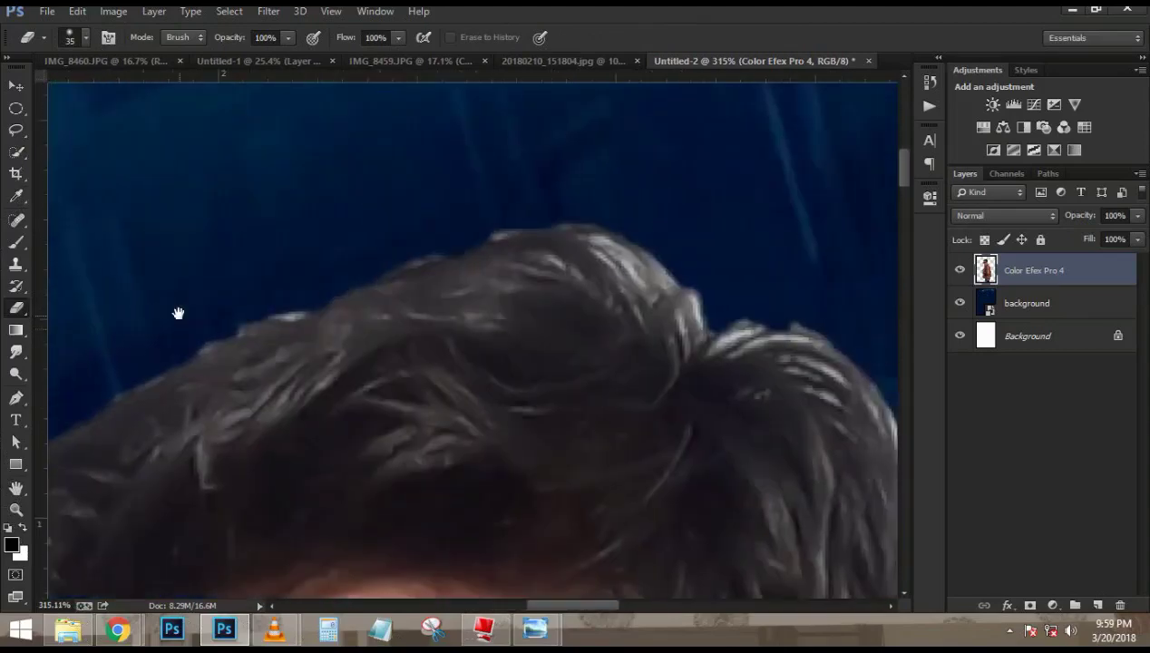
{"action": "scroll", "coordinate": [673, 325], "scroll_direction": "right", "scroll_amount": 5}
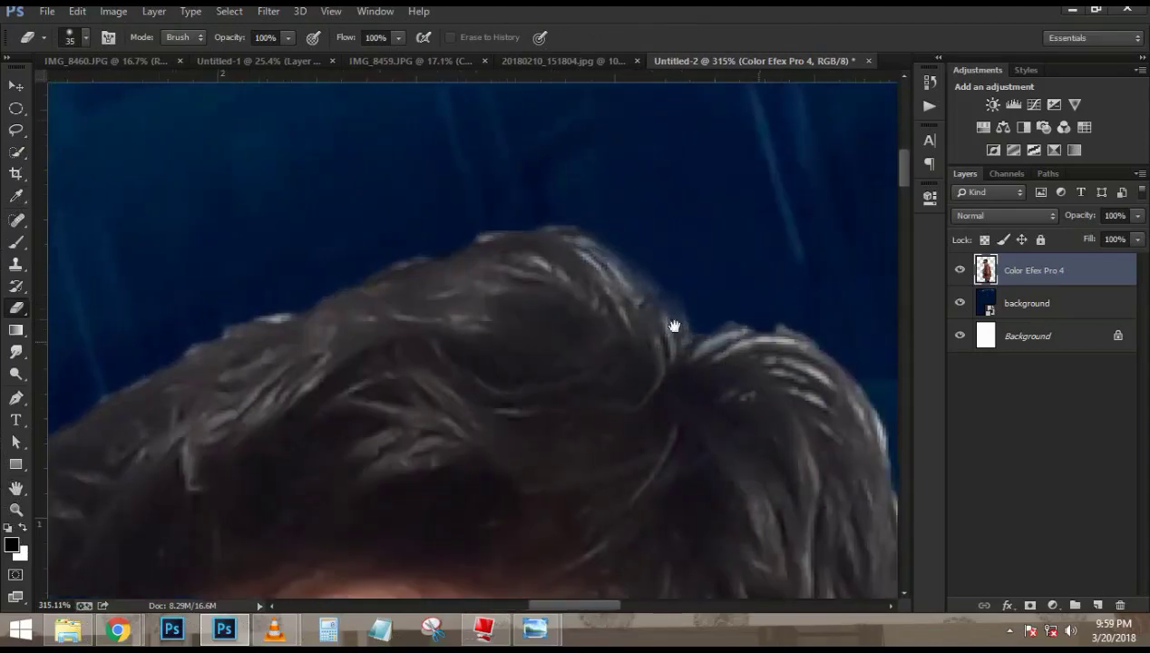
{"action": "scroll", "coordinate": [646, 341], "scroll_direction": "down", "scroll_amount": 1}
- Erase the white fringe at the back of the man's neck between the hair and the jacket collar
{"action": "scroll", "coordinate": [646, 341], "scroll_direction": "down", "scroll_amount": 5}
{"action": "scroll", "coordinate": [606, 483], "scroll_direction": "left", "scroll_amount": 2}
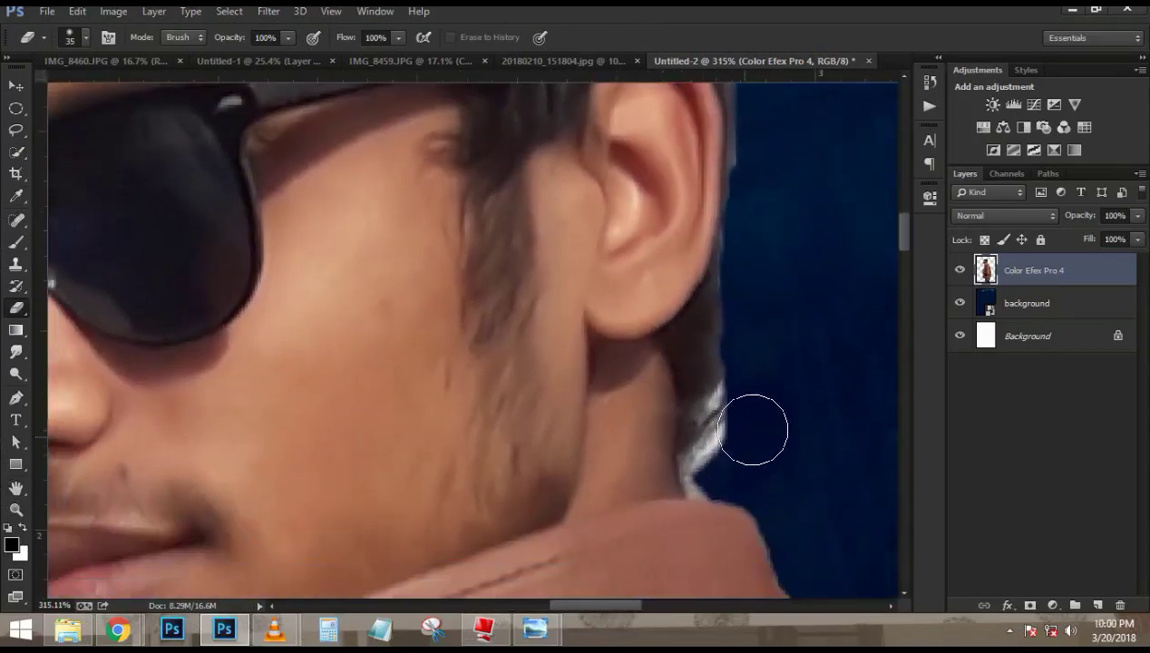
{"action": "mouse_move", "coordinate": [744, 420]}
{"action": "left_mouse_down"}
{"action": "mouse_move", "coordinate": [738, 458]}
{"action": "mouse_move", "coordinate": [731, 420]}
{"action": "mouse_move", "coordinate": [717, 468]}
{"action": "mouse_move", "coordinate": [734, 418]}
{"action": "left_mouse_up"}
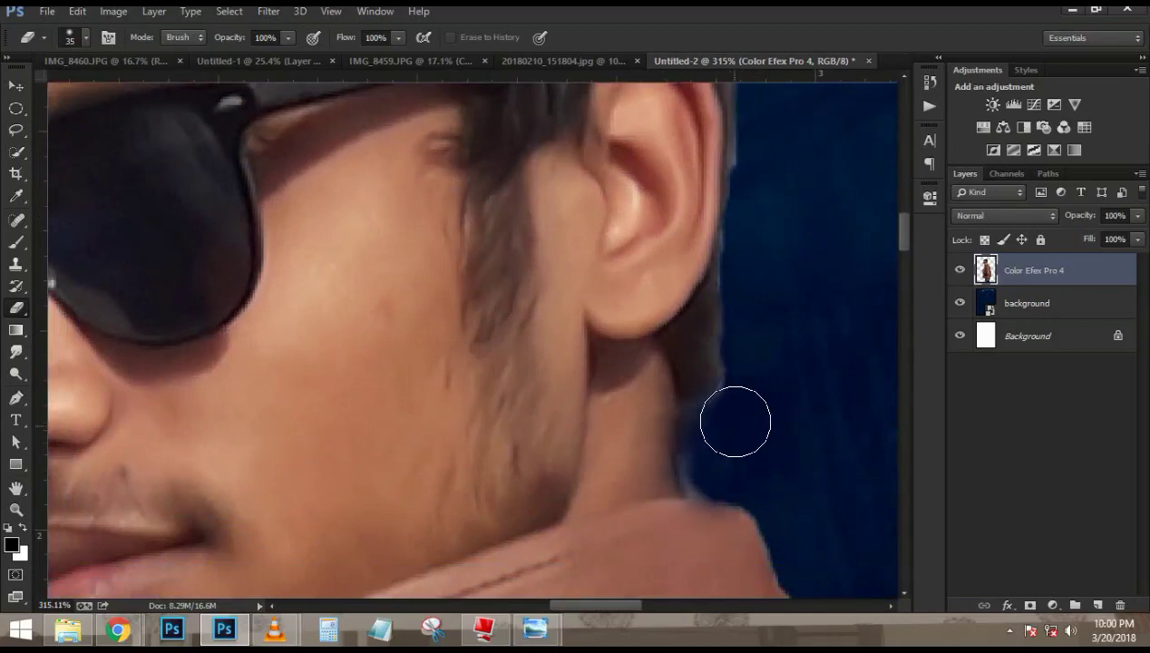
{"action": "scroll", "coordinate": [716, 413], "scroll_direction": "down", "scroll_amount": 5}
{"action": "scroll", "coordinate": [705, 405], "scroll_direction": "down", "scroll_amount": 6}
{"action": "scroll", "coordinate": [704, 401], "scroll_direction": "up", "scroll_amount": 2}
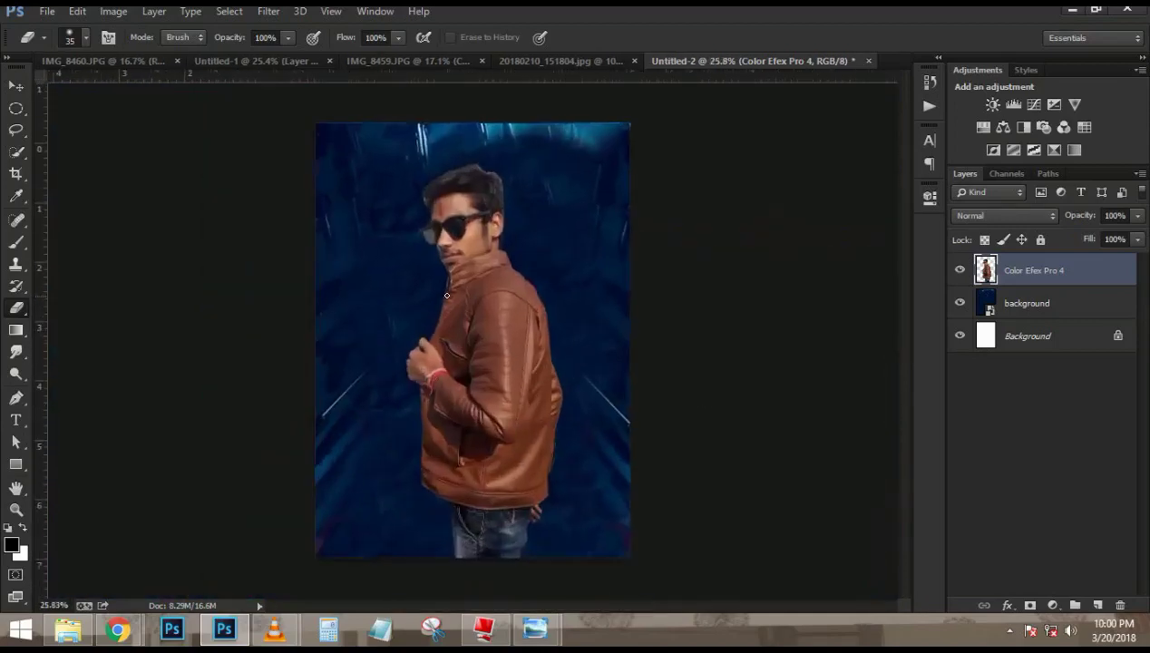
{"action": "scroll", "coordinate": [448, 299], "scroll_direction": "down", "scroll_amount": 1}
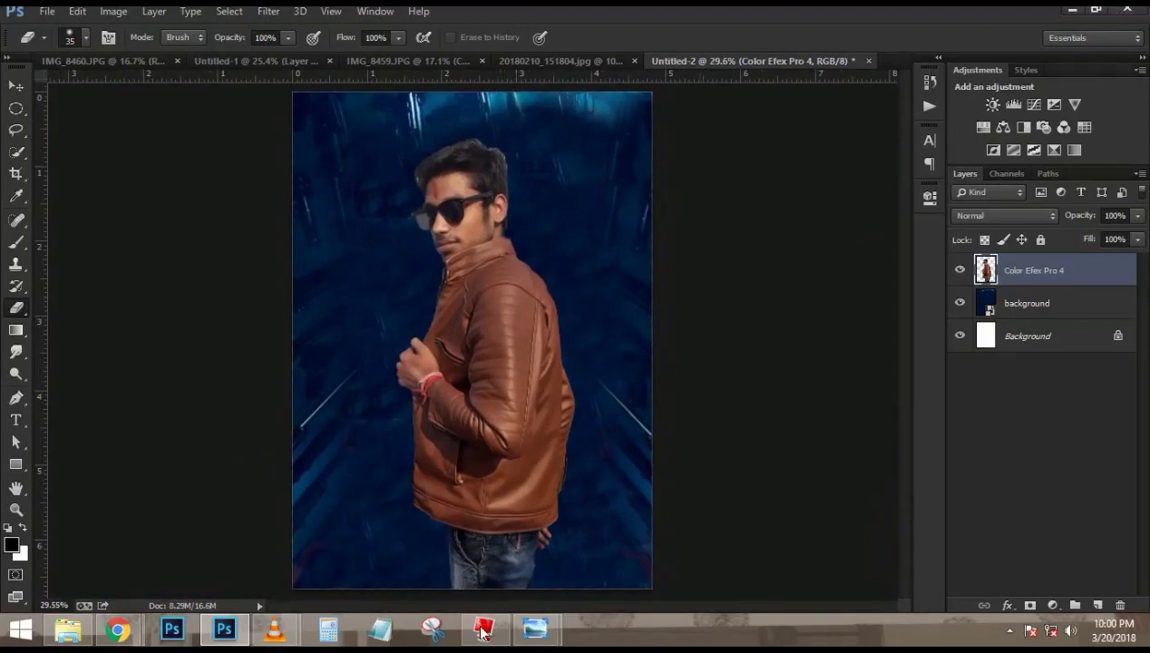
- Switch to Windows Photo Viewer to examine the reference Race poster
{"action": "mouse_move", "coordinate": [535, 628]}
{"action": "left_click", "coordinate": [657, 539]}
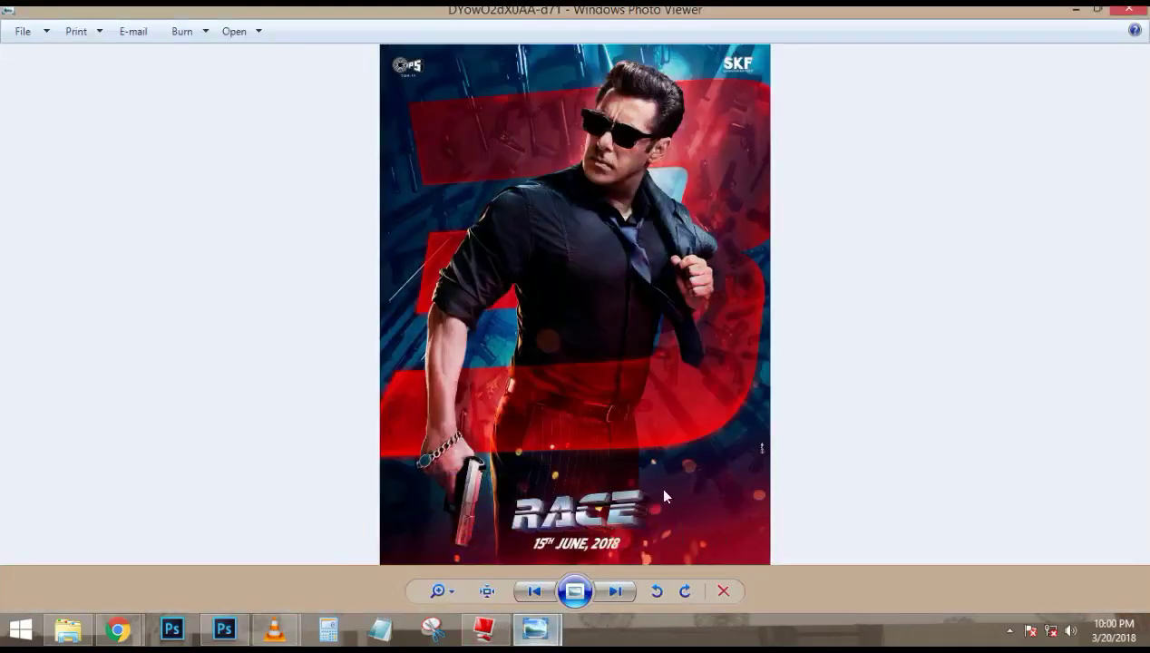
- Bring the reference poster DYowO2dX0AA-d71.jpg from its folder into Photoshop as a separate document
{"action": "right_click", "coordinate": [587, 233]}
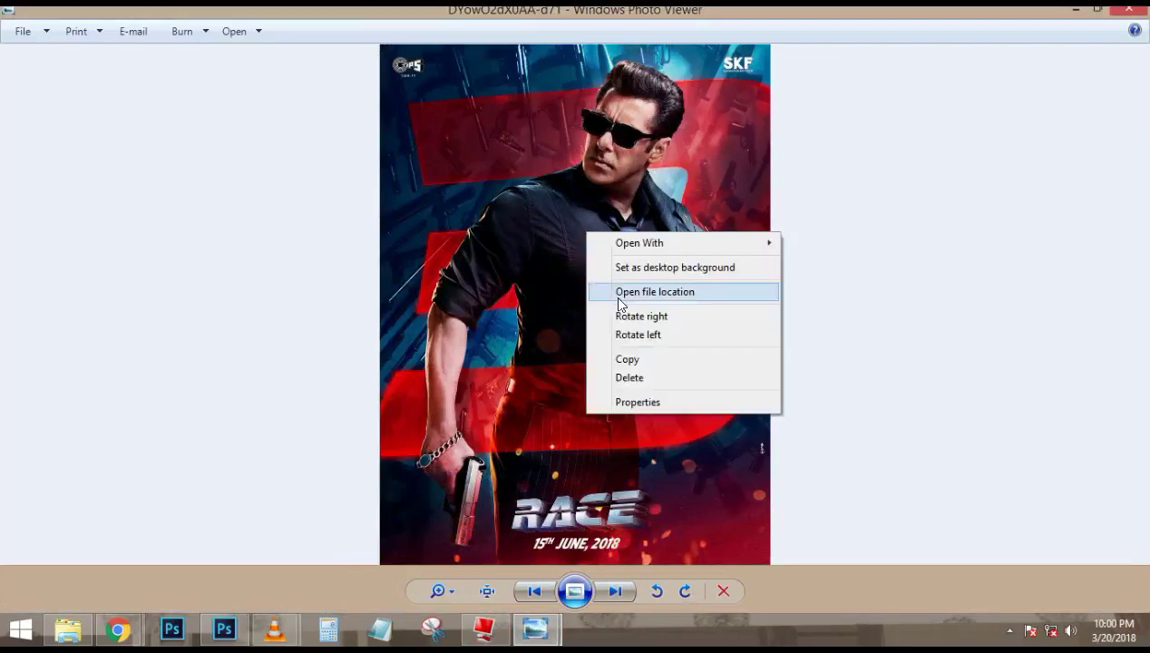
{"action": "left_click", "coordinate": [623, 292]}
{"action": "left_click_drag", "start_coordinate": [312, 136], "coordinate": [469, 379]}
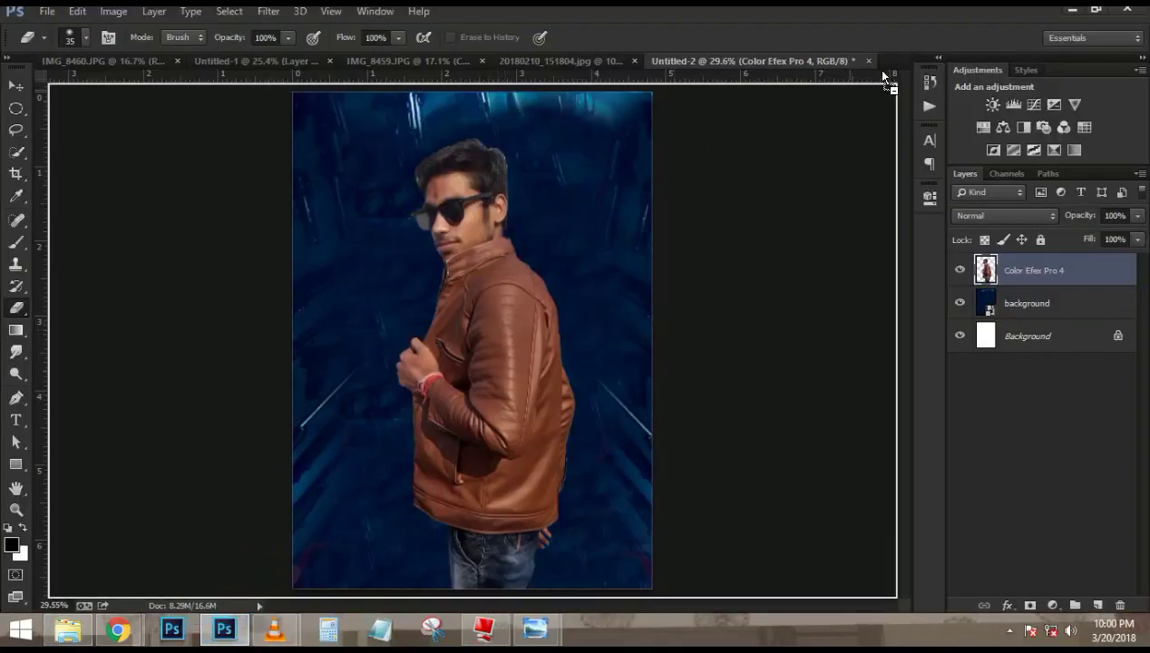
{"action": "left_click_drag", "start_coordinate": [882, 72], "coordinate": [889, 53]}
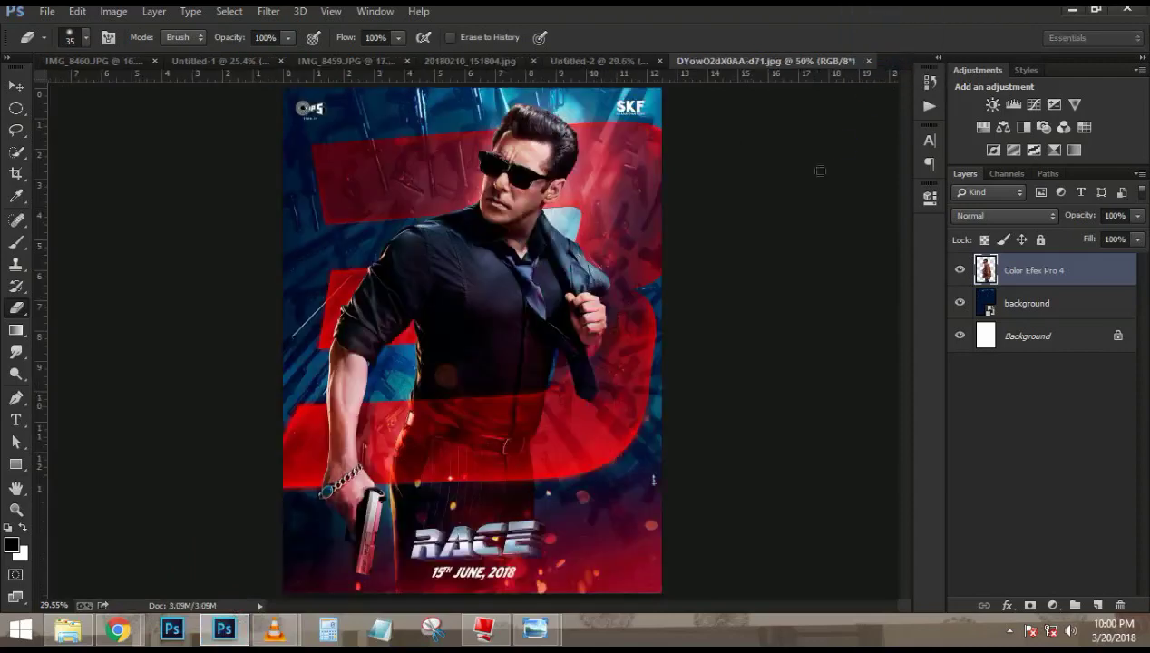
{"action": "scroll", "coordinate": [346, 467], "scroll_direction": "up", "scroll_amount": 1}
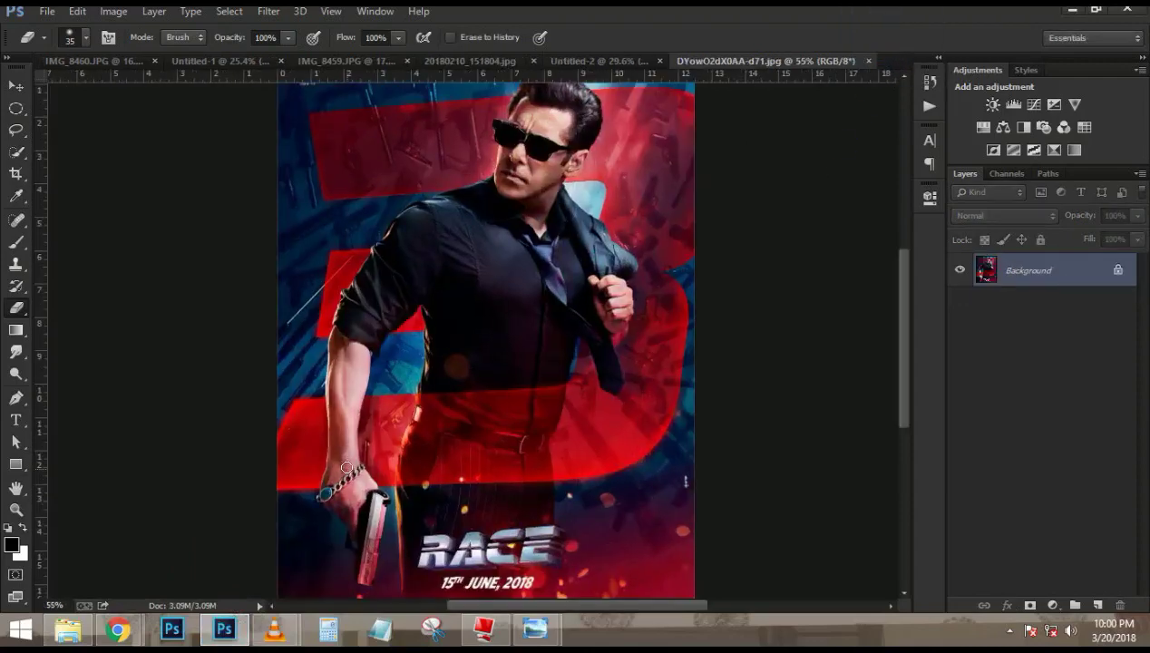
- Start a Pen path at the upper-left corner of the red 3's bottom bar and run it along the bar's upper edge across the shirt
{"action": "key", "text": "p"}
{"action": "scroll", "coordinate": [269, 449], "scroll_direction": "up", "scroll_amount": 5}
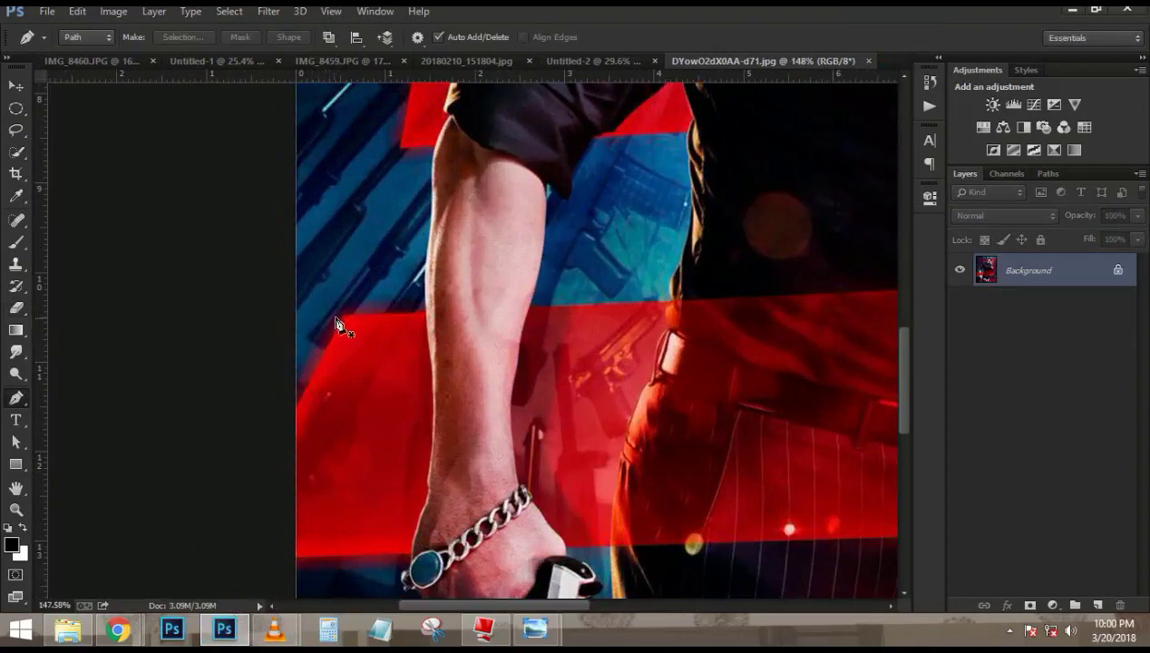
{"action": "left_click", "coordinate": [341, 322]}
{"action": "scroll", "coordinate": [436, 304], "scroll_direction": "right", "scroll_amount": 8}
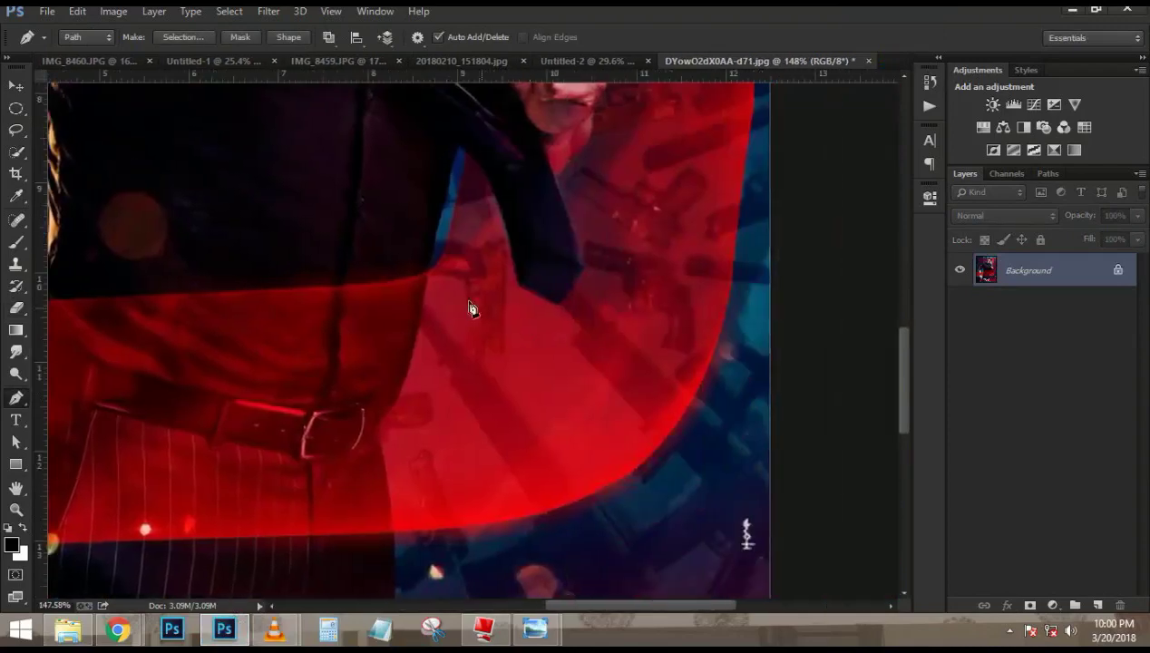
{"action": "left_click", "coordinate": [379, 287]}
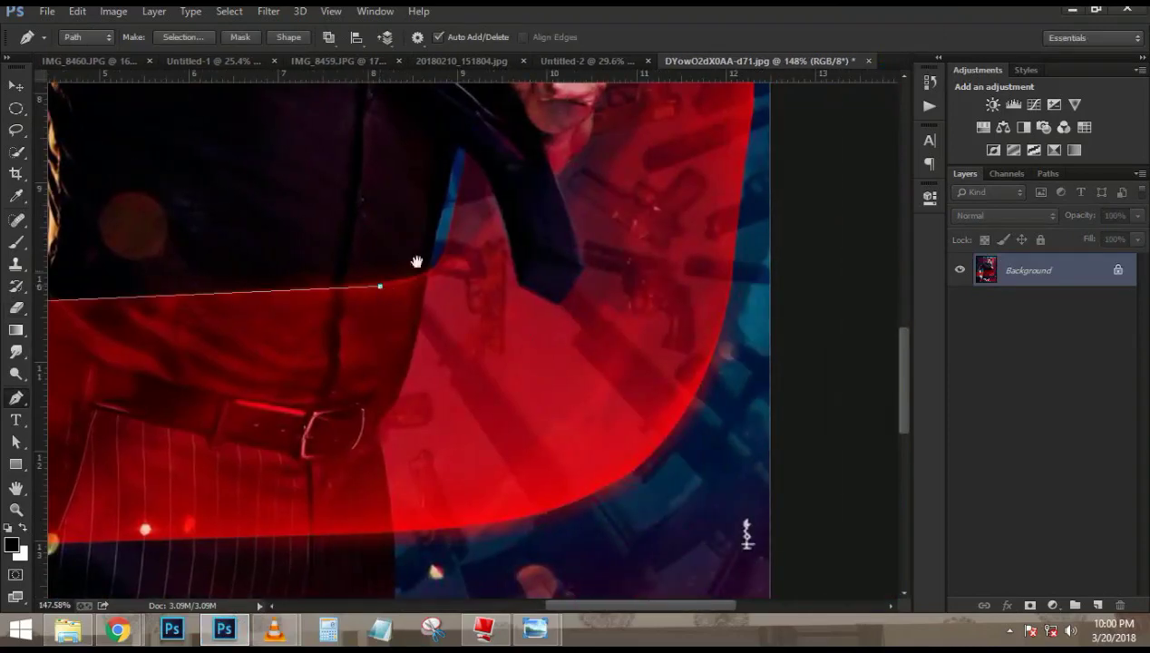
- Curve the path up around the 3's lower inner corner to a point beside the lower end of the tie
{"action": "left_click_drag", "start_coordinate": [417, 262], "coordinate": [408, 395]}
{"action": "left_click_drag", "start_coordinate": [425, 308], "coordinate": [421, 168]}
{"action": "key", "text": "ctrl+z"}
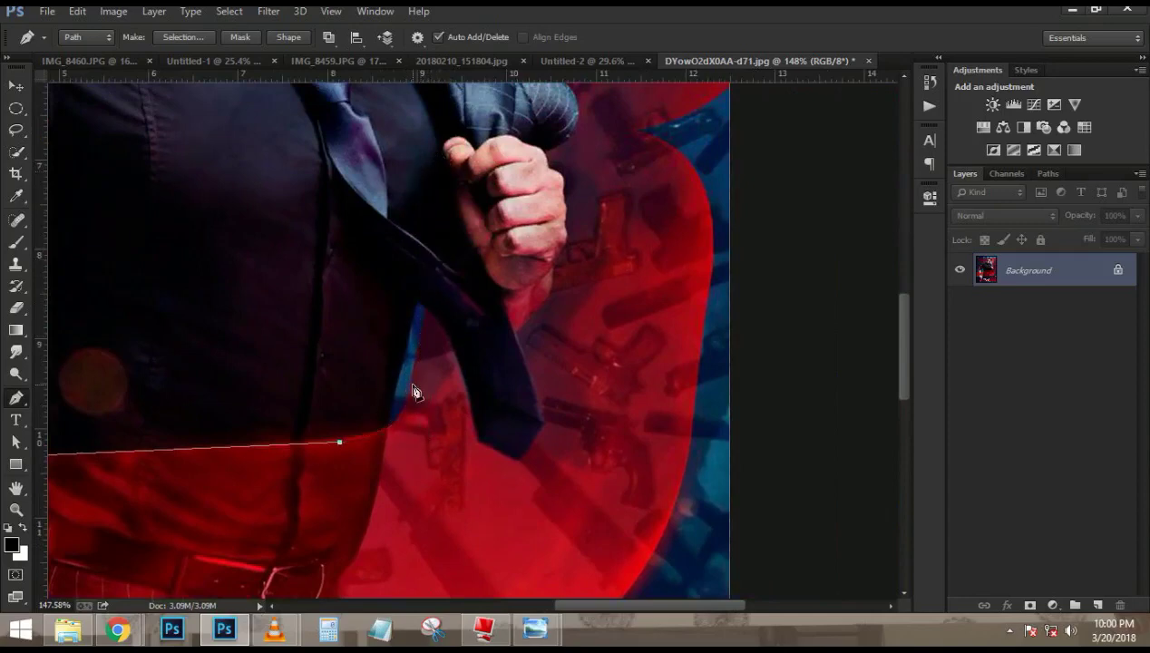
{"action": "left_click_drag", "start_coordinate": [410, 388], "coordinate": [426, 329]}
{"action": "scroll", "coordinate": [427, 329], "scroll_direction": "down", "scroll_amount": 5}
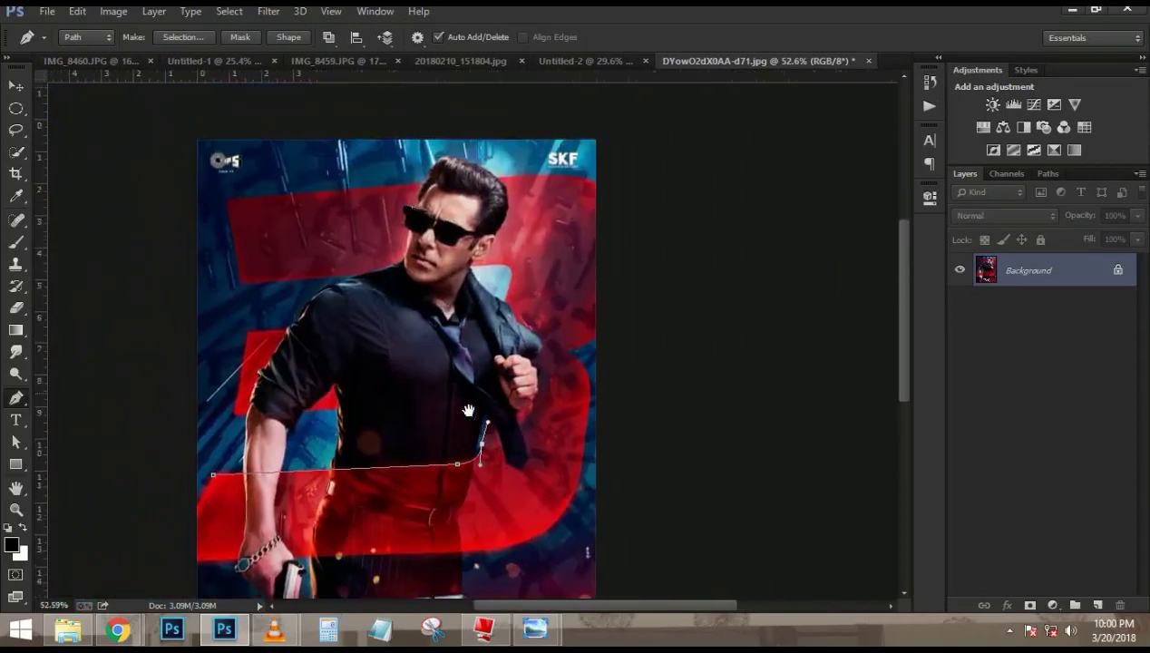
{"action": "scroll", "coordinate": [489, 396], "scroll_direction": "up", "scroll_amount": 3}
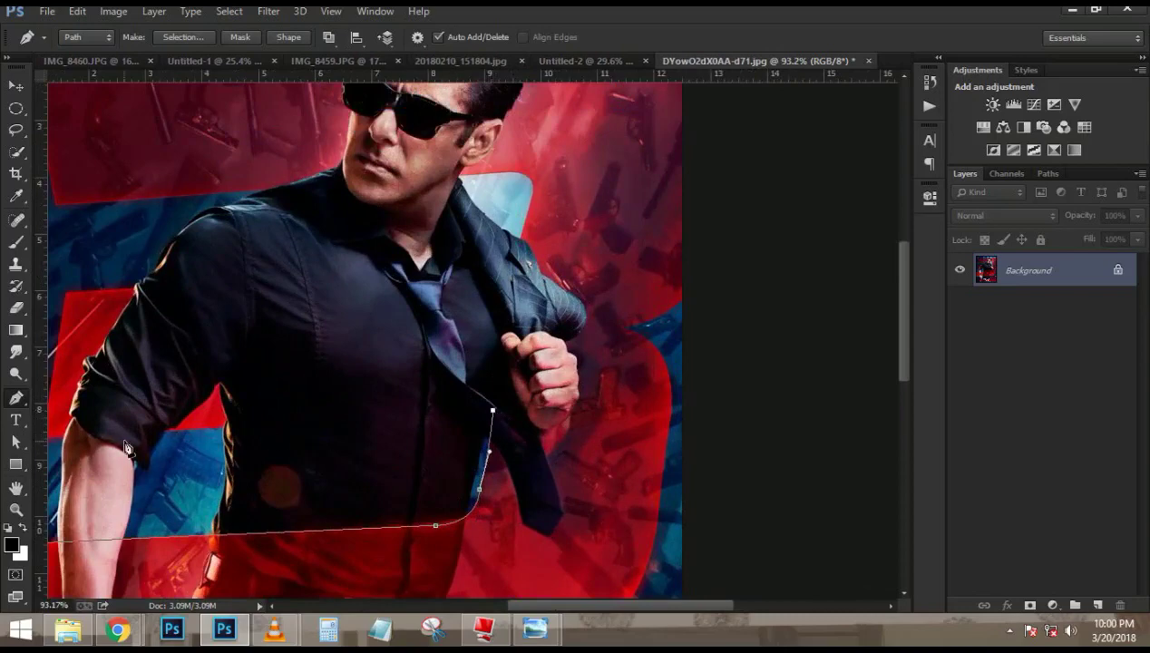
- Trace the path around the 3's middle bar, along its lower edge, up its left end and across the chest to the jacket
{"action": "left_click_drag", "start_coordinate": [126, 448], "coordinate": [279, 409]}
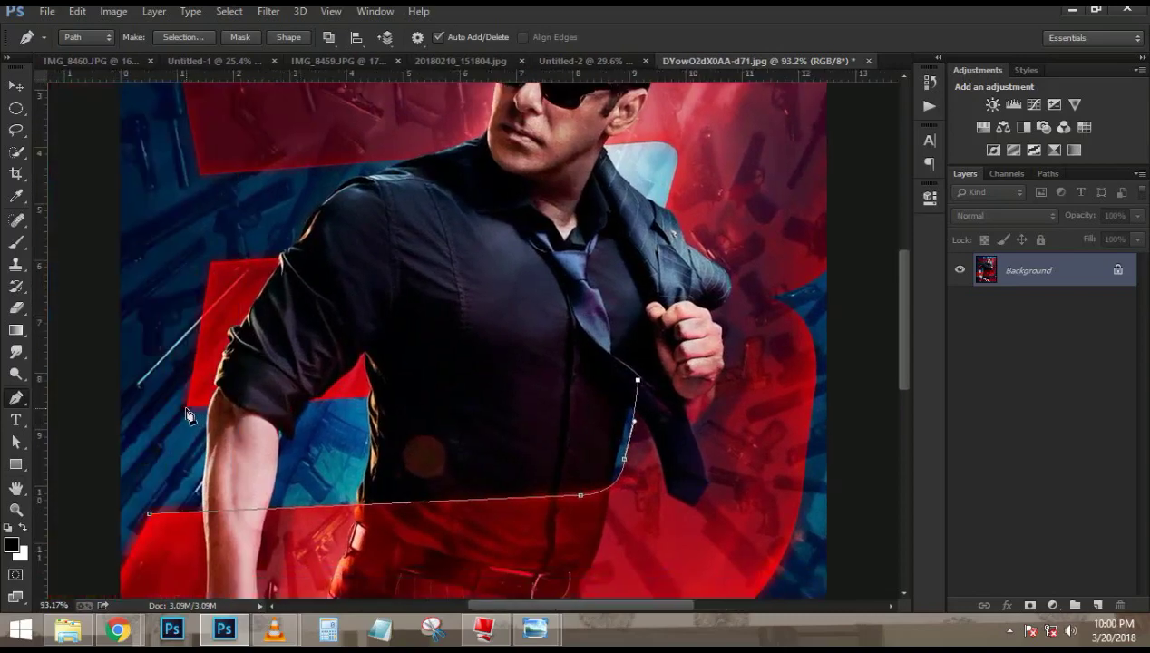
{"action": "scroll", "coordinate": [189, 413], "scroll_direction": "up", "scroll_amount": 2}
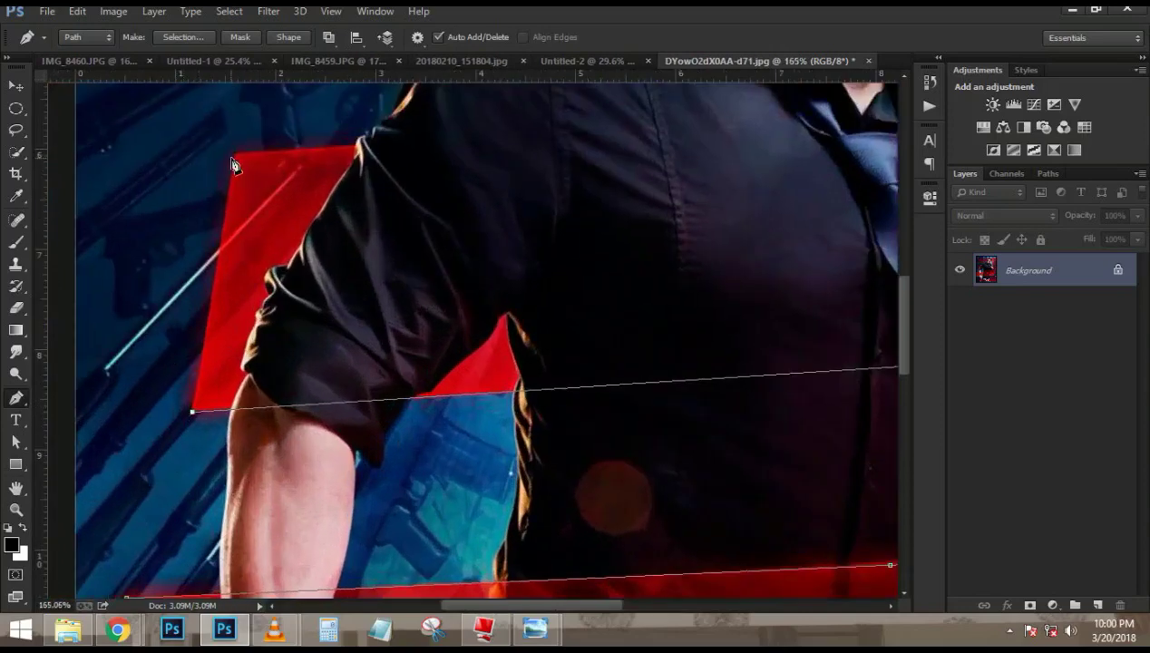
{"action": "left_click_drag", "start_coordinate": [232, 161], "coordinate": [176, 422]}
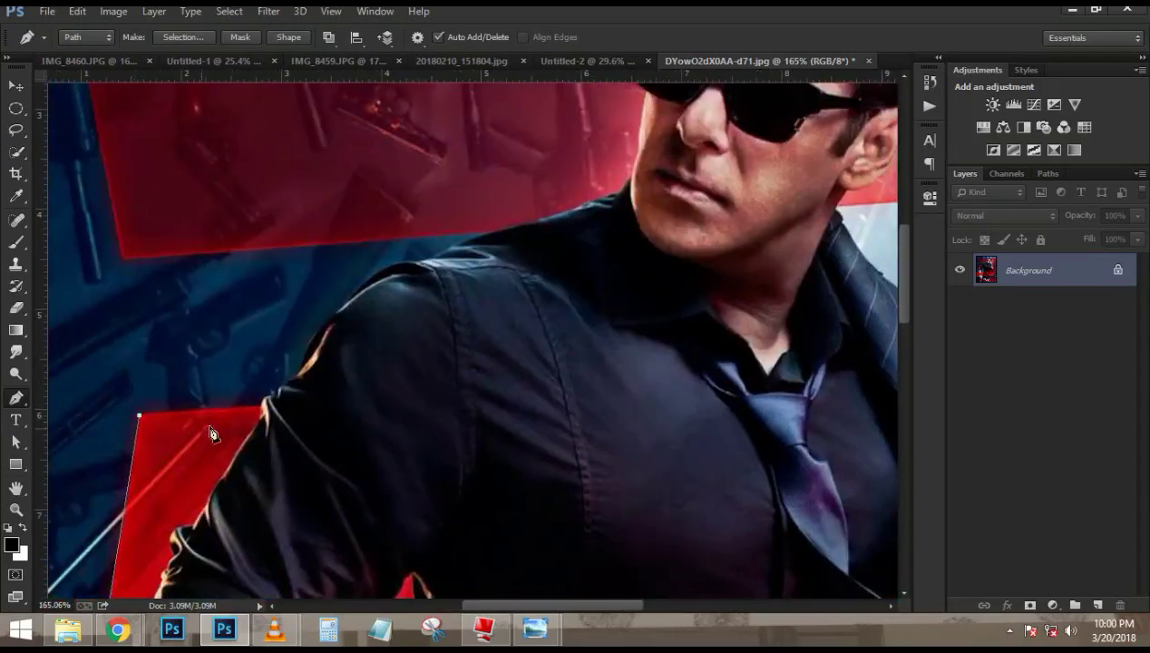
{"action": "left_click_drag", "start_coordinate": [654, 442], "coordinate": [591, 434]}
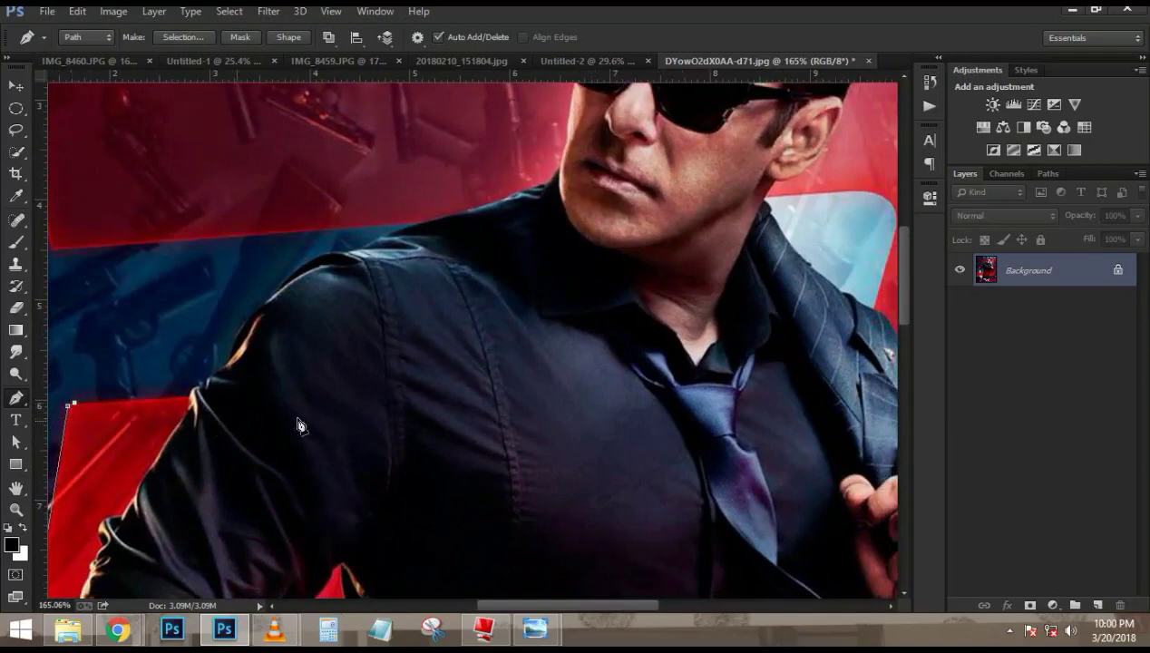
{"action": "scroll", "coordinate": [554, 441], "scroll_direction": "down", "scroll_amount": 3}
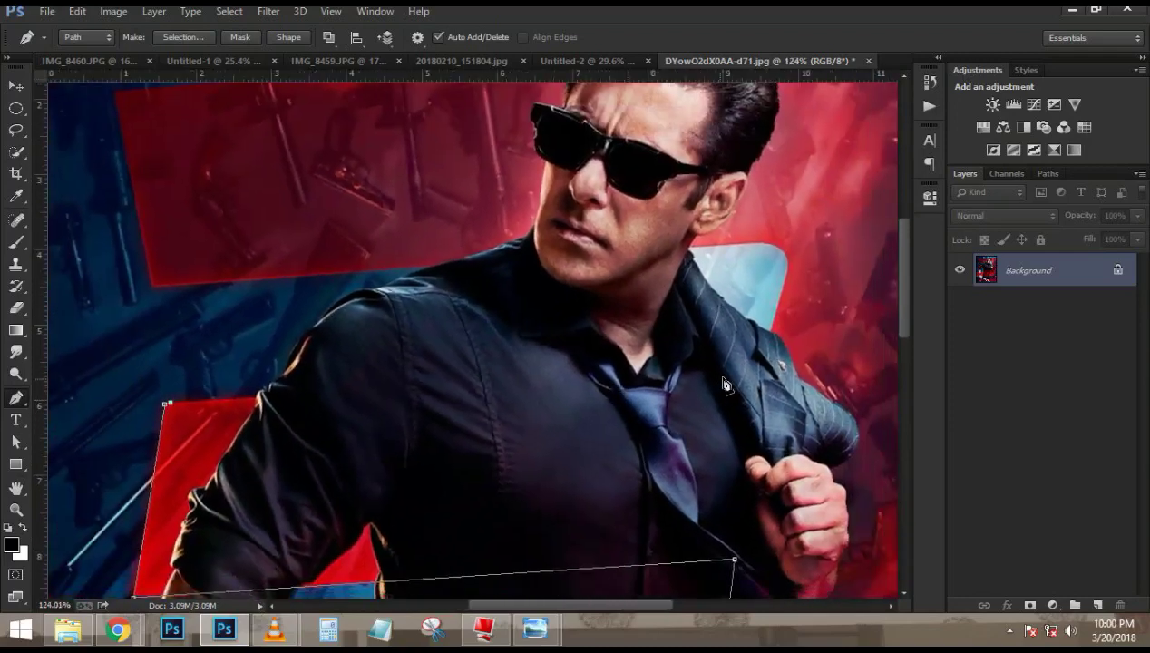
{"action": "left_click", "coordinate": [743, 382]}
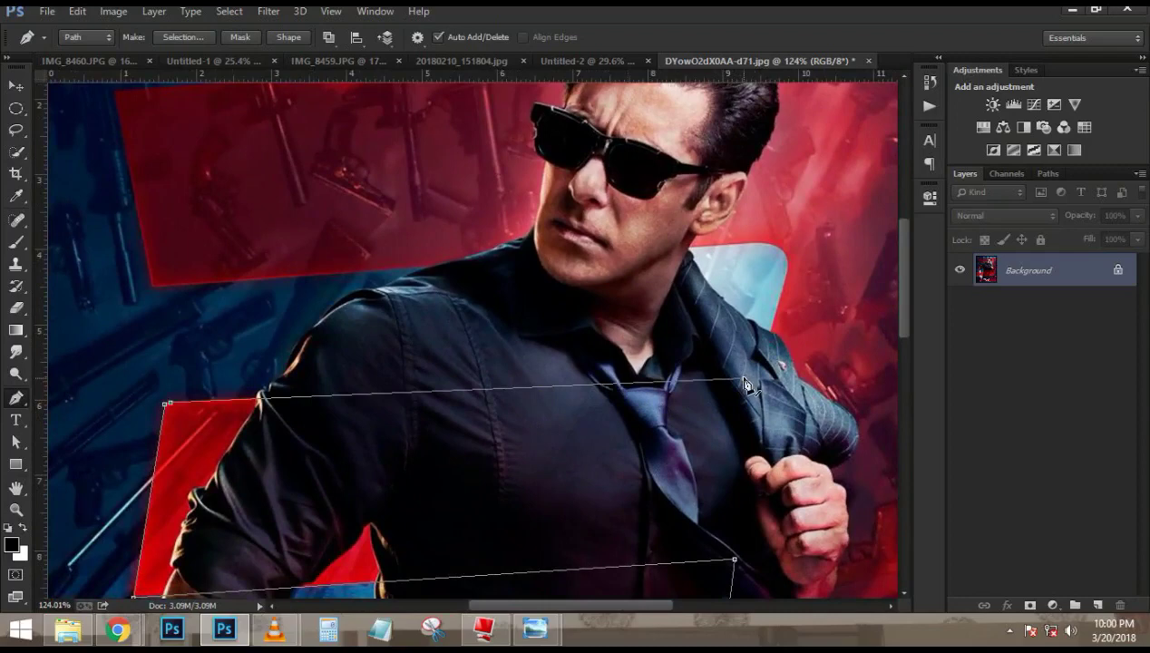
- Curve the path around the rounded light-blue gap above the jacket and make its top anchor a corner there
{"action": "scroll", "coordinate": [767, 345], "scroll_direction": "up", "scroll_amount": 2, "text": "alt"}
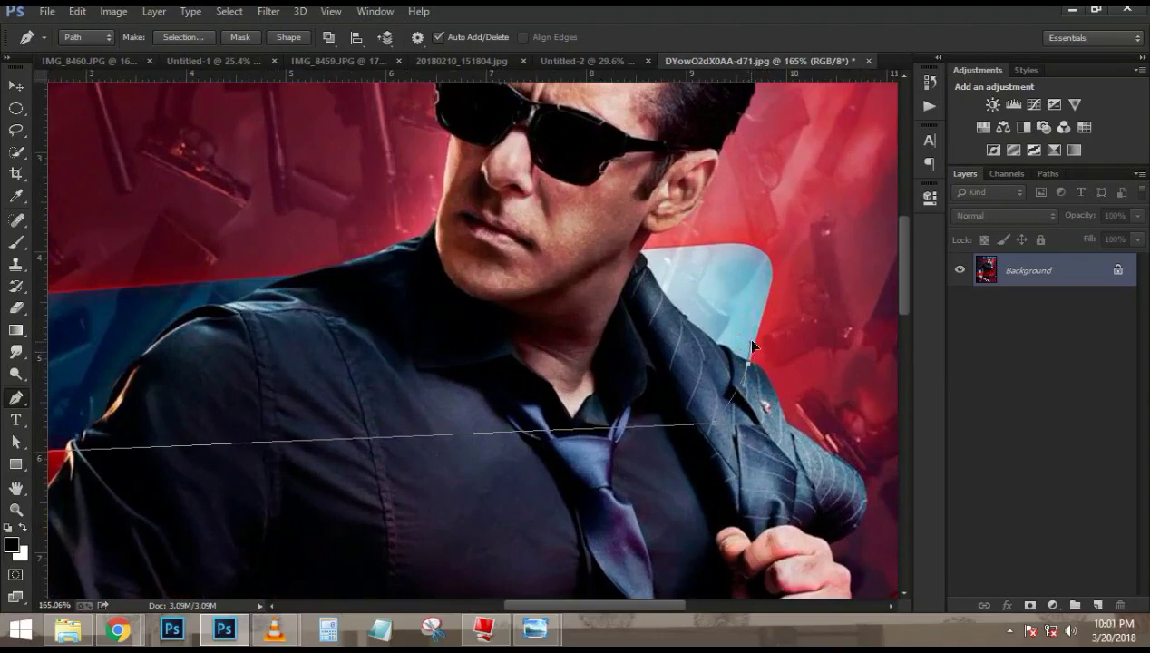
{"action": "left_click_drag", "start_coordinate": [751, 341], "coordinate": [756, 314]}
{"action": "left_click_drag", "start_coordinate": [735, 248], "coordinate": [670, 246]}
{"action": "scroll", "coordinate": [693, 241], "scroll_direction": "up", "scroll_amount": 2}
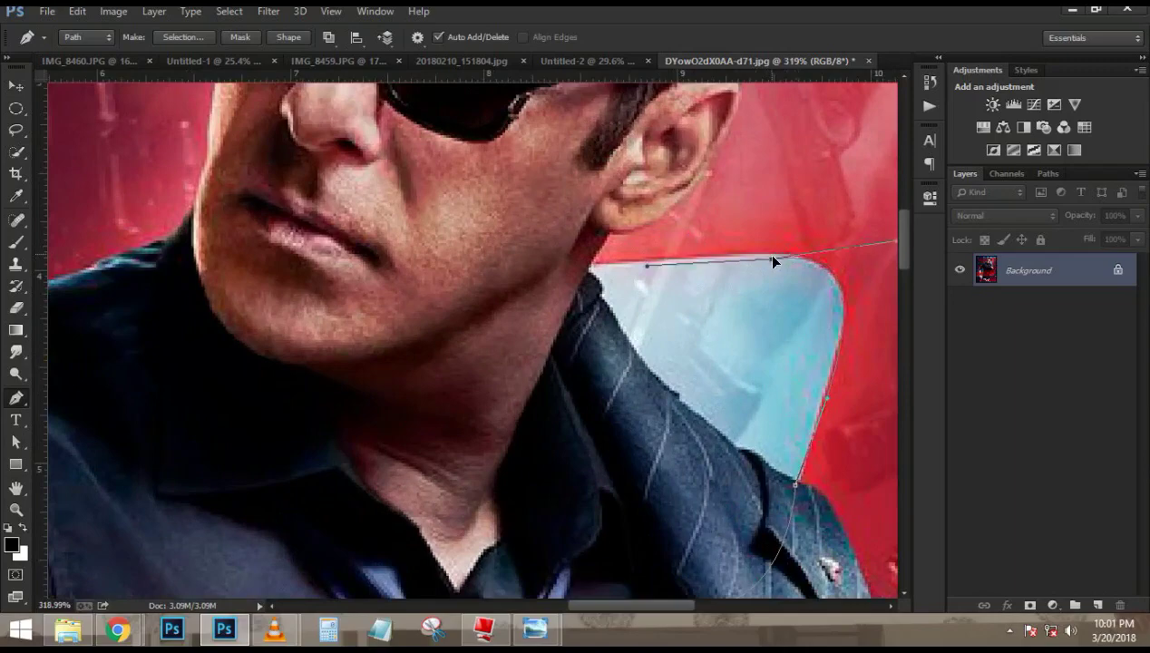
{"action": "left_click", "coordinate": [771, 258], "text": "alt"}
{"action": "scroll", "coordinate": [769, 258], "scroll_direction": "down", "scroll_amount": 5}
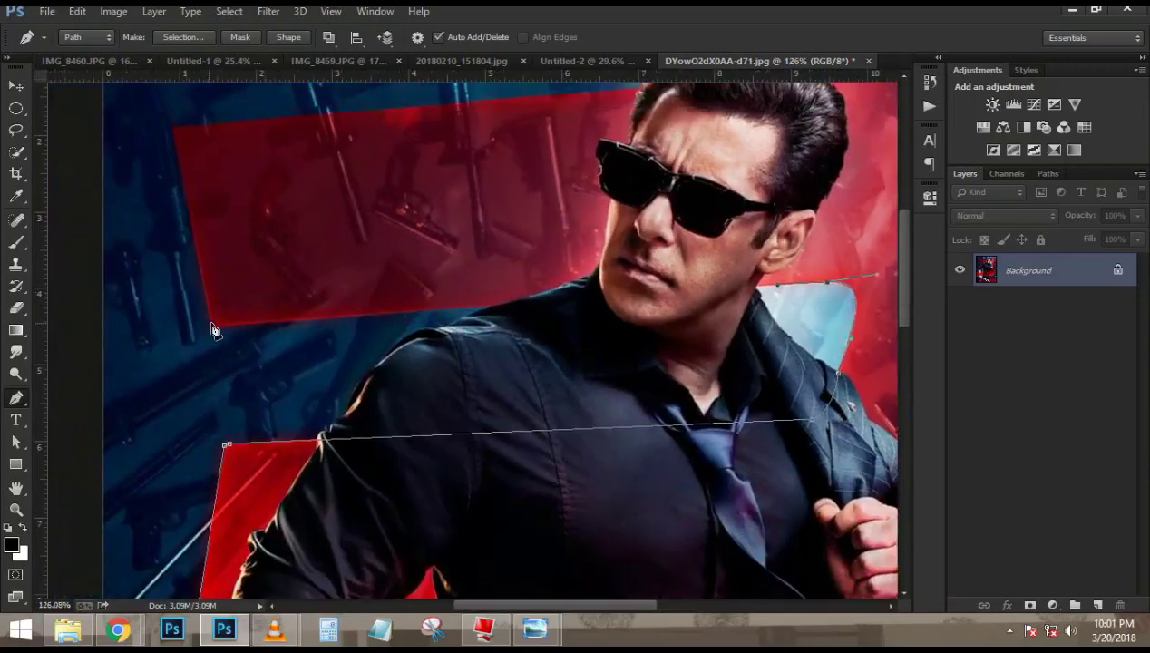
- Trace the lower edge and left end of the 3's top bar and begin its upper edge toward the man's hair
{"action": "left_click", "coordinate": [210, 326]}
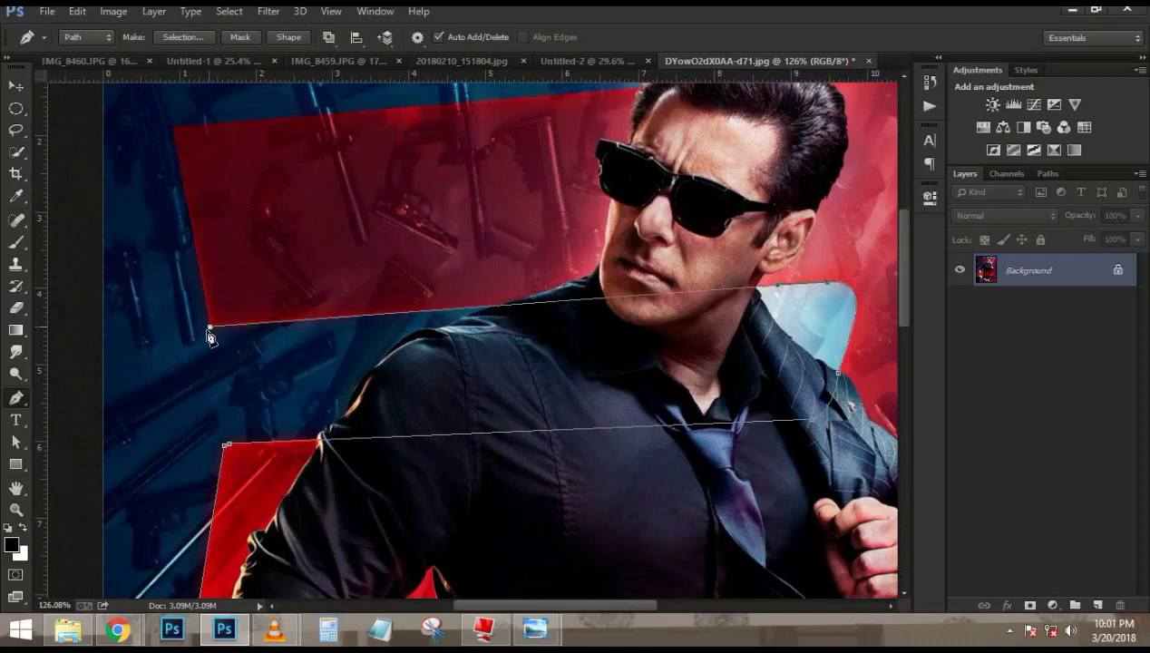
{"action": "scroll", "coordinate": [211, 336], "scroll_direction": "down", "scroll_amount": 3}
{"action": "scroll", "coordinate": [254, 339], "scroll_direction": "up", "scroll_amount": 4}
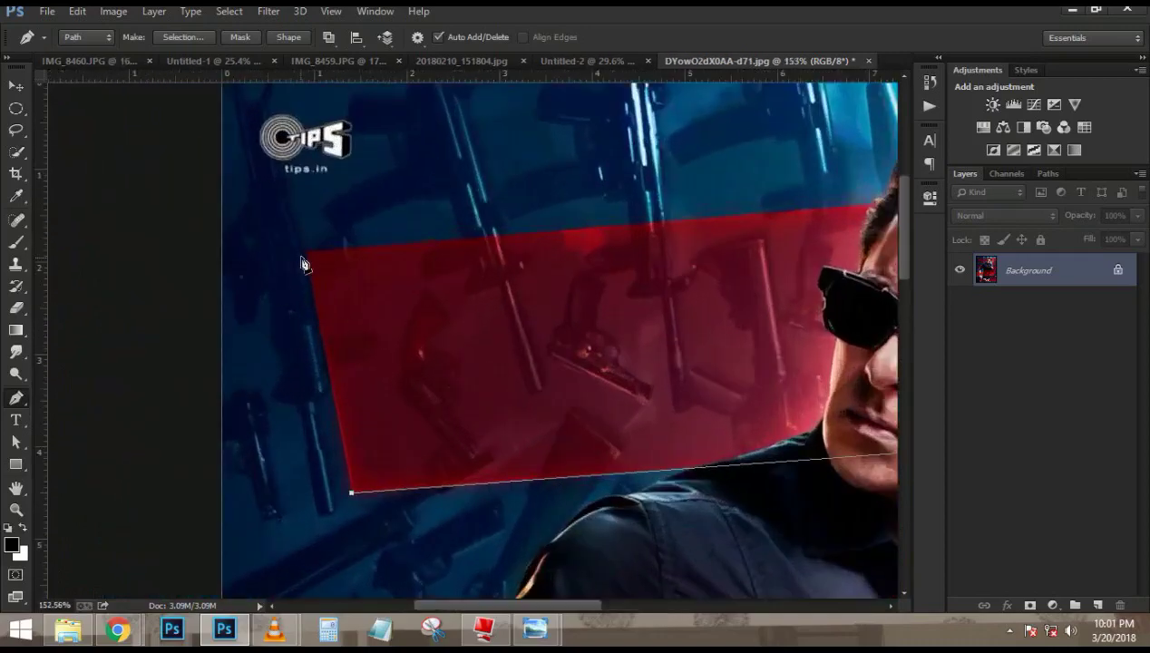
{"action": "left_click", "coordinate": [780, 215]}
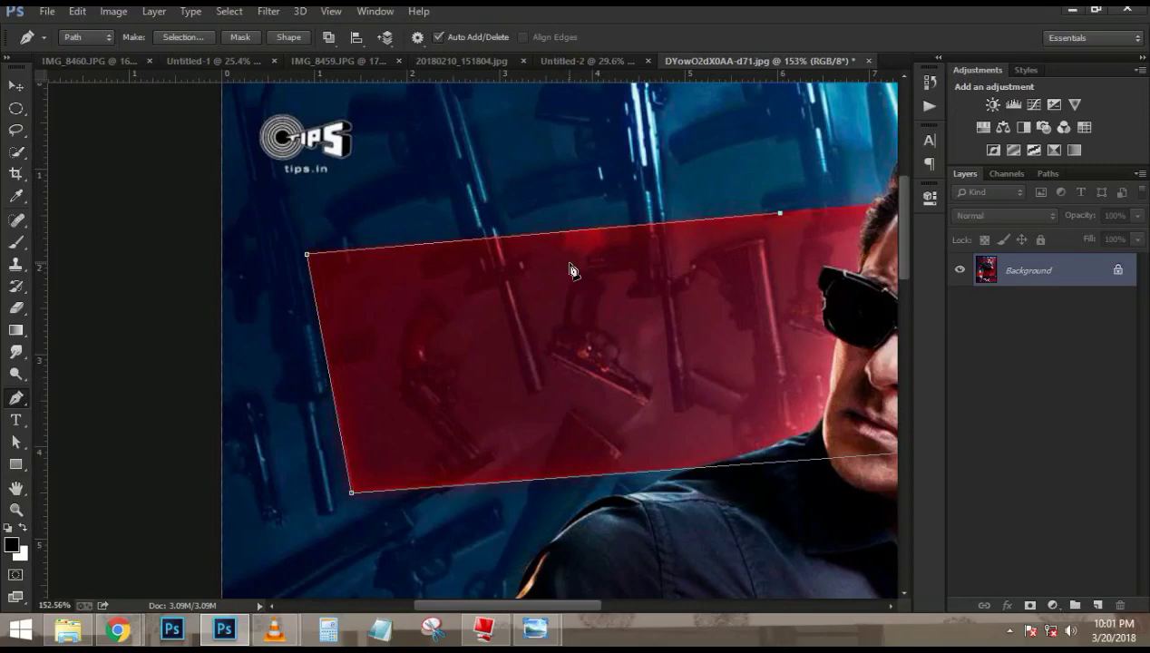
- Extend the path along the top bar's upper edge behind the head and curve it past the poster's right border to the 3's notch
{"action": "scroll", "coordinate": [413, 280], "scroll_direction": "down", "scroll_amount": 3}
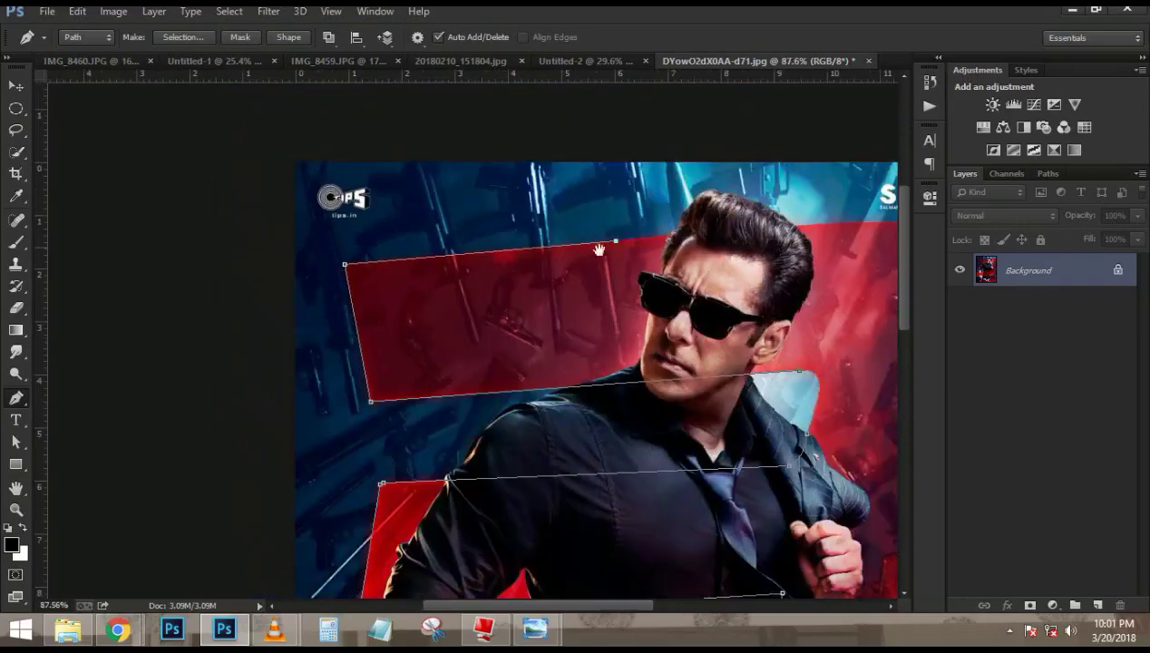
{"action": "left_click_drag", "start_coordinate": [716, 227], "coordinate": [472, 286]}
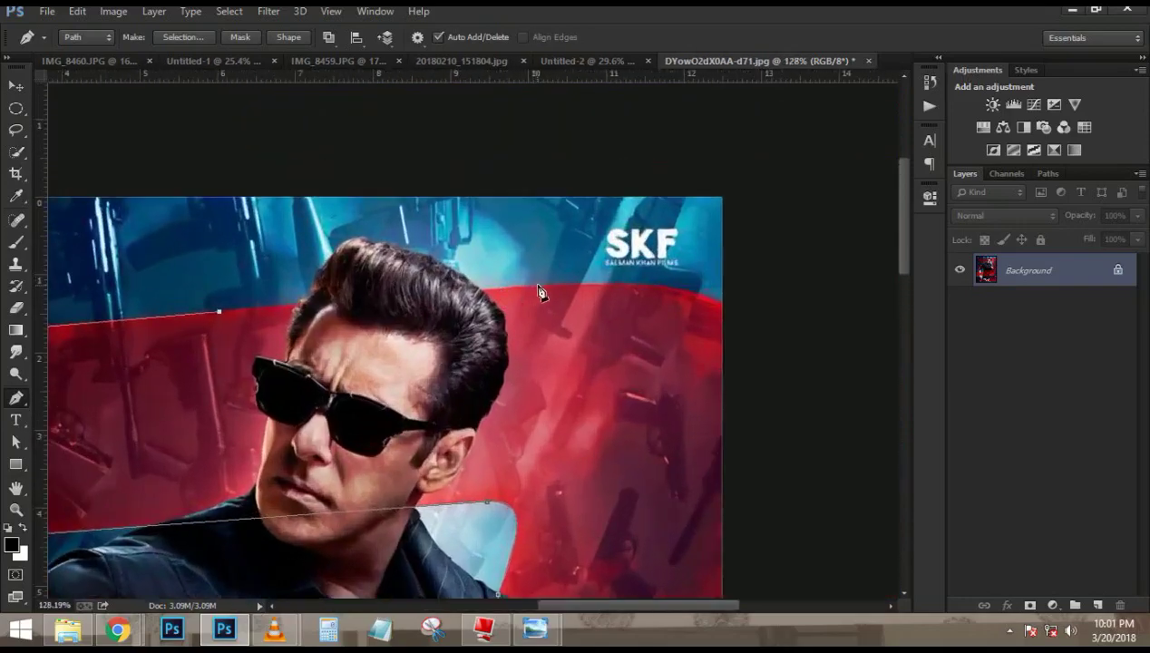
{"action": "left_click", "coordinate": [538, 291]}
{"action": "left_click_drag", "start_coordinate": [624, 283], "coordinate": [448, 241]}
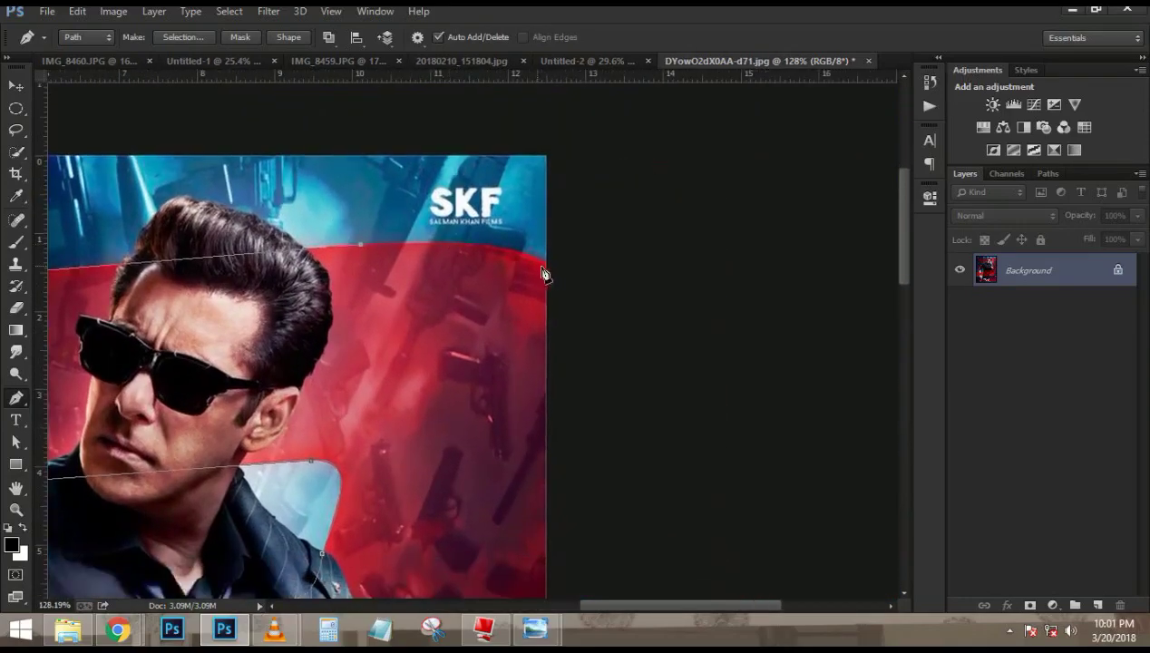
{"action": "left_click_drag", "start_coordinate": [583, 287], "coordinate": [739, 100]}
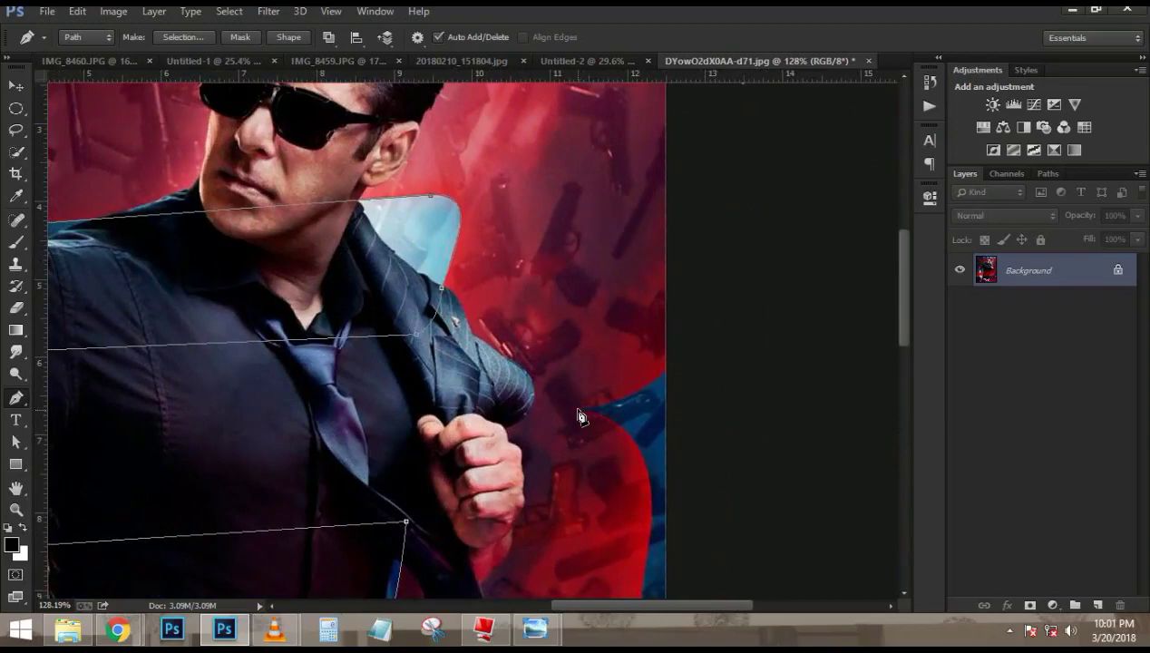
{"action": "left_click_drag", "start_coordinate": [578, 412], "coordinate": [524, 446]}
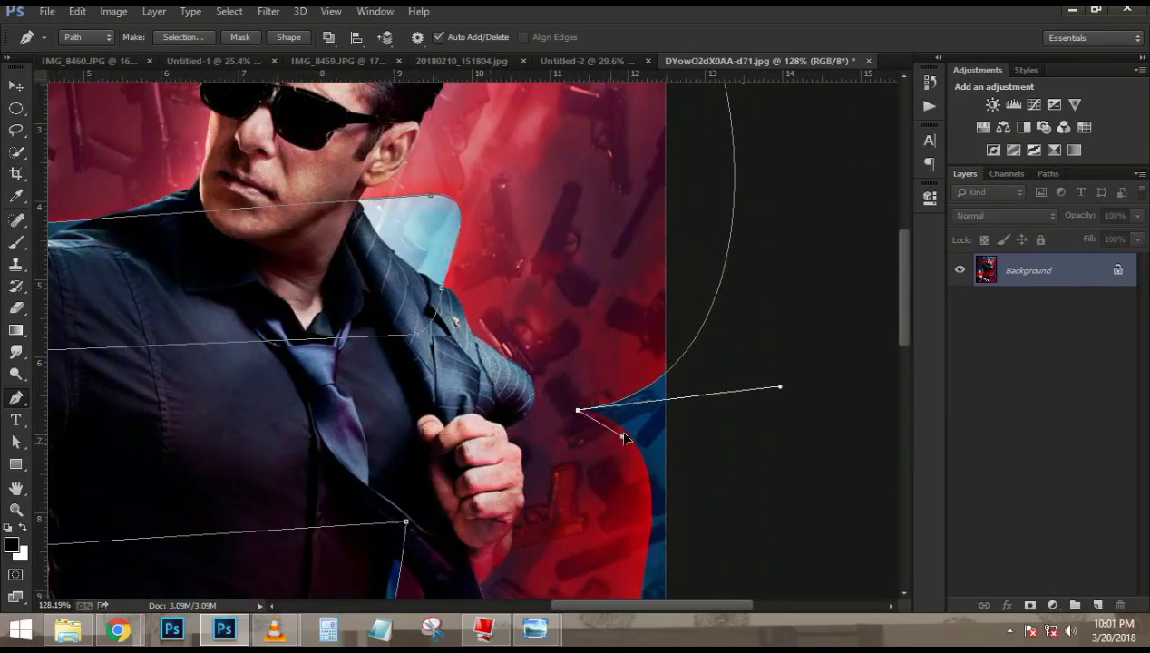
- Curve the path from the notch down the outer right edge of the 3's lower bulge
{"action": "scroll", "coordinate": [659, 442], "scroll_direction": "down", "scroll_amount": 3}
{"action": "scroll", "coordinate": [731, 278], "scroll_direction": "up", "scroll_amount": 2}
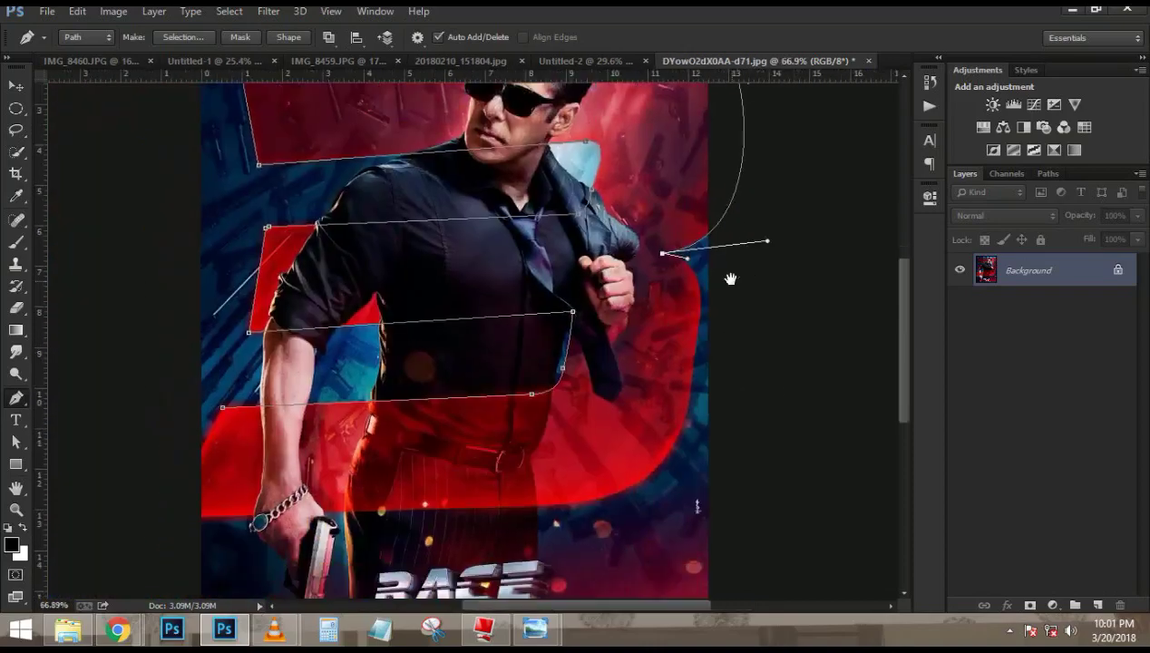
{"action": "scroll", "coordinate": [733, 283], "scroll_direction": "up", "scroll_amount": 1}
{"action": "scroll", "coordinate": [733, 291], "scroll_direction": "up", "scroll_amount": 4}
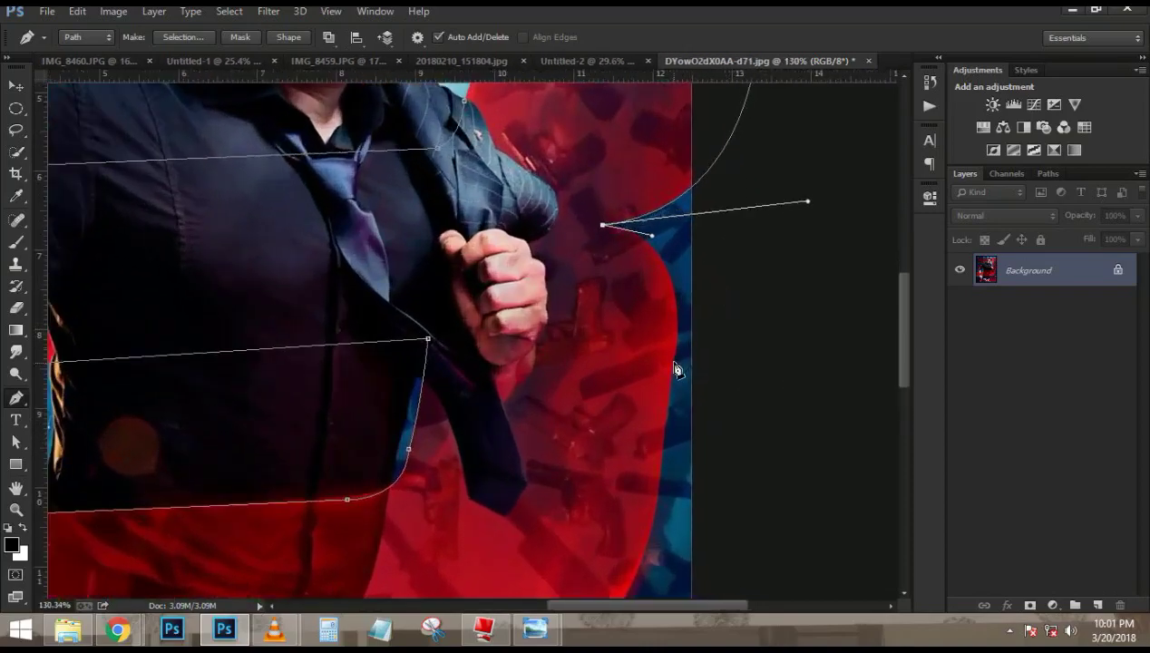
{"action": "left_click_drag", "start_coordinate": [673, 363], "coordinate": [655, 449]}
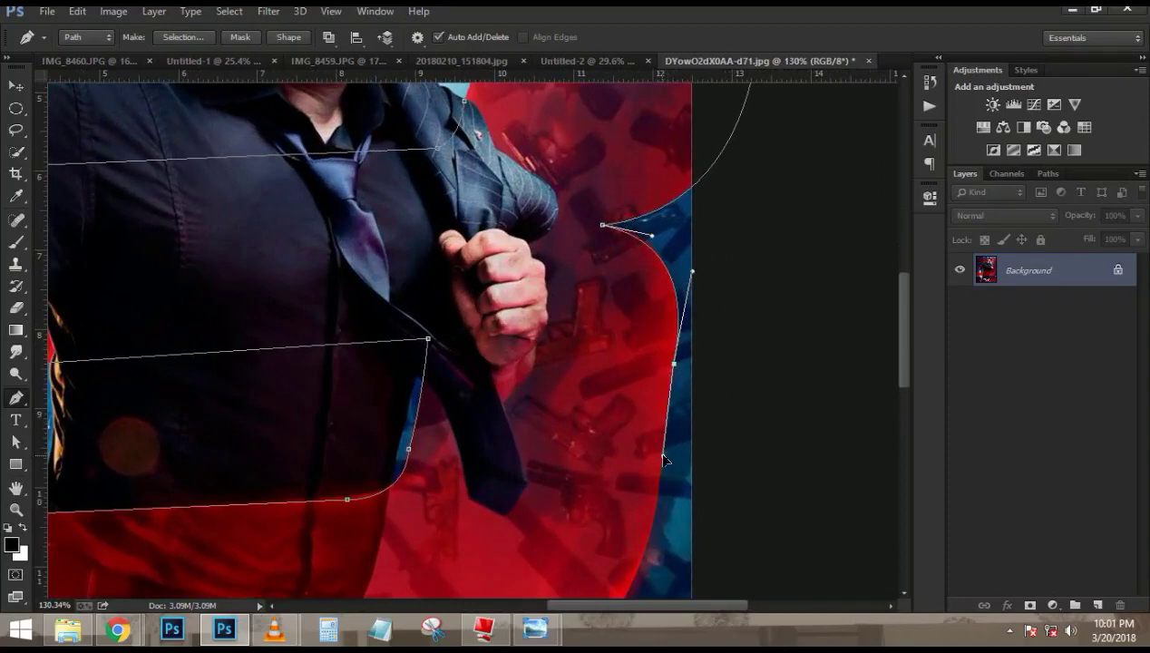
- Curve the path around the 3's lower-right bend onto the lower edge of the bottom bar
{"action": "scroll", "coordinate": [653, 450], "scroll_direction": "down", "scroll_amount": 3}
{"action": "scroll", "coordinate": [651, 451], "scroll_direction": "down", "scroll_amount": 5}
{"action": "scroll", "coordinate": [400, 462], "scroll_direction": "up", "scroll_amount": 2}
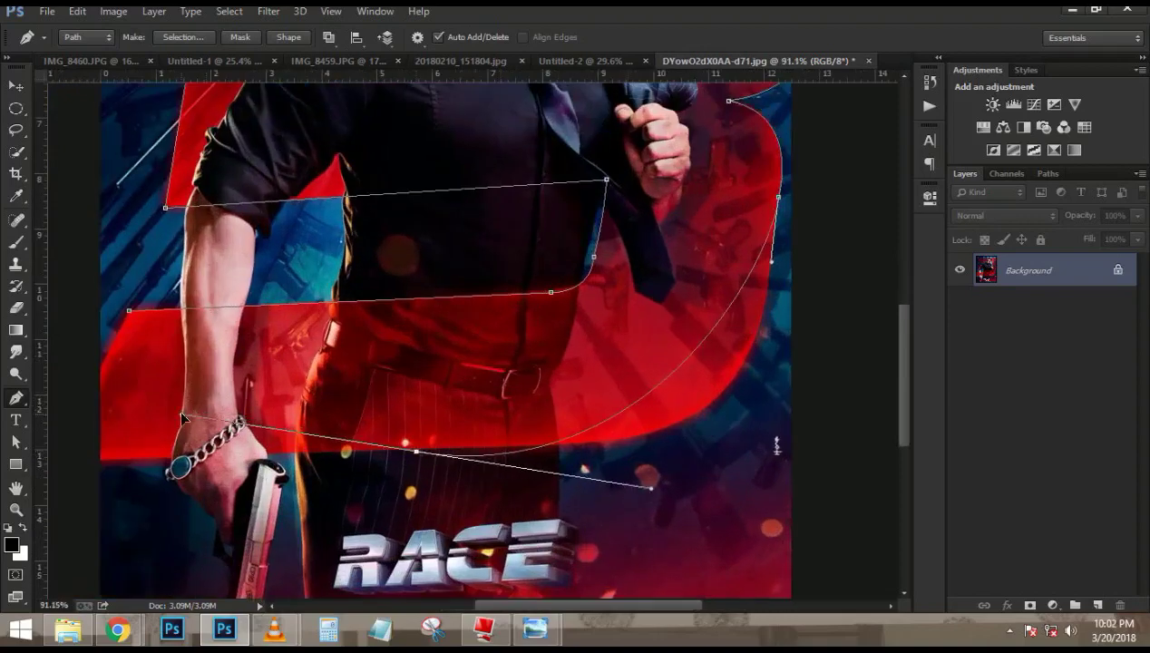
{"action": "left_click_drag", "start_coordinate": [653, 434], "coordinate": [539, 459]}
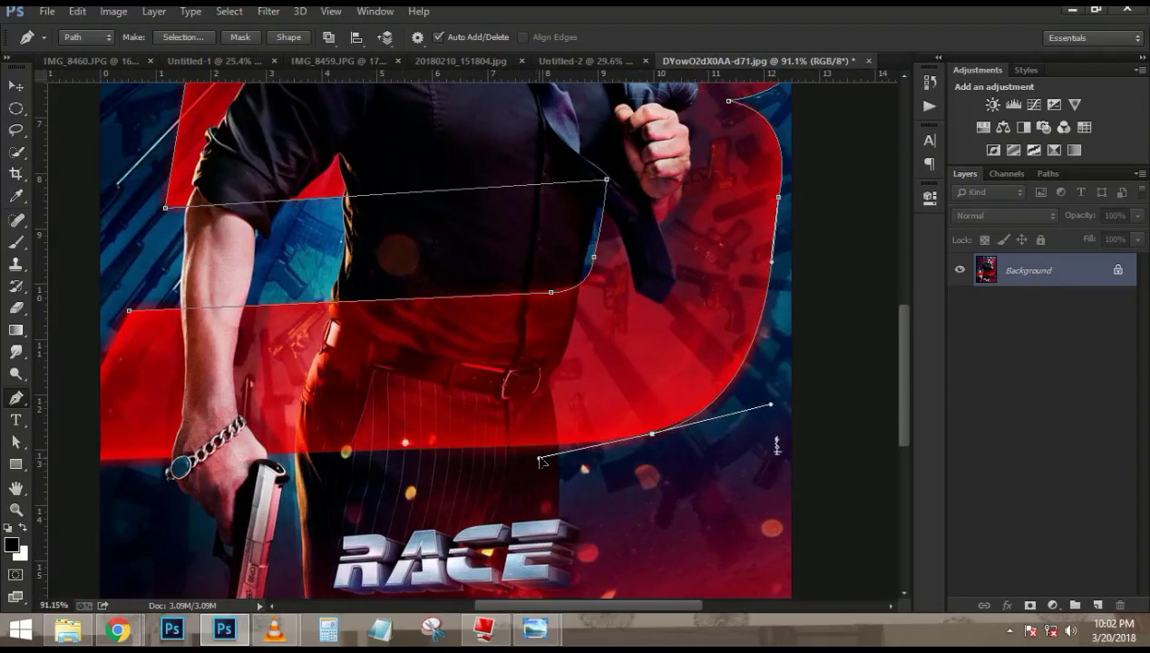
- Continue the path along the bottom bar's lower edge across the trousers, replacing the misplaced anchor near the left leg
{"action": "left_click", "coordinate": [393, 453]}
{"action": "scroll", "coordinate": [424, 473], "scroll_direction": "up", "scroll_amount": 2}
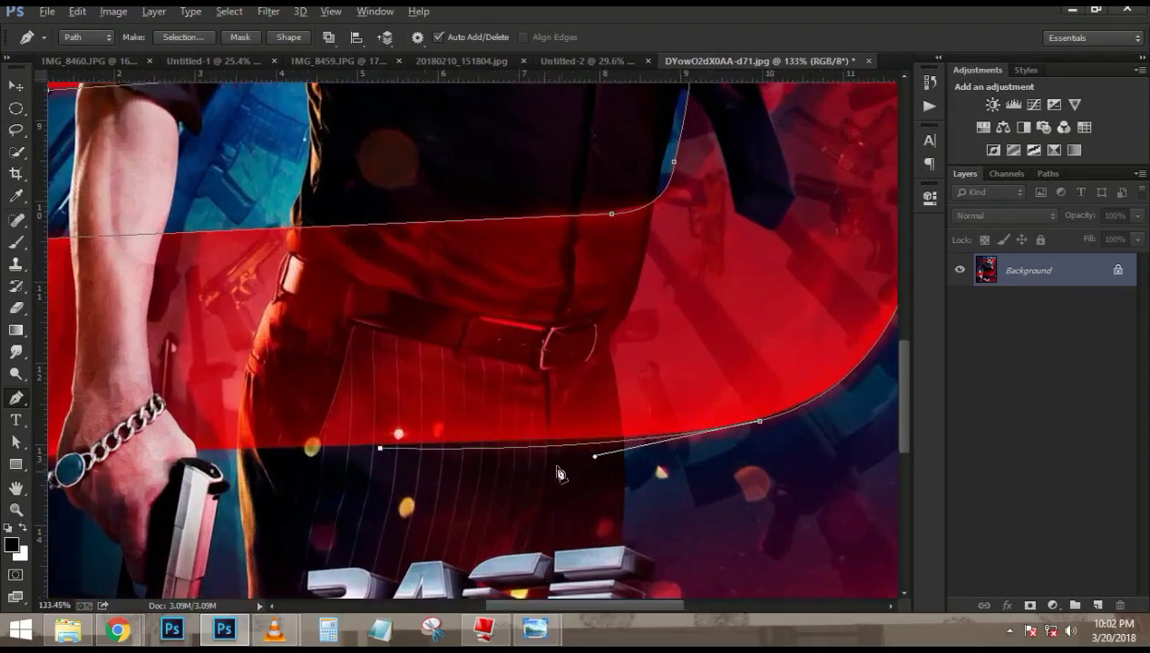
{"action": "key", "text": "ctrl+z"}
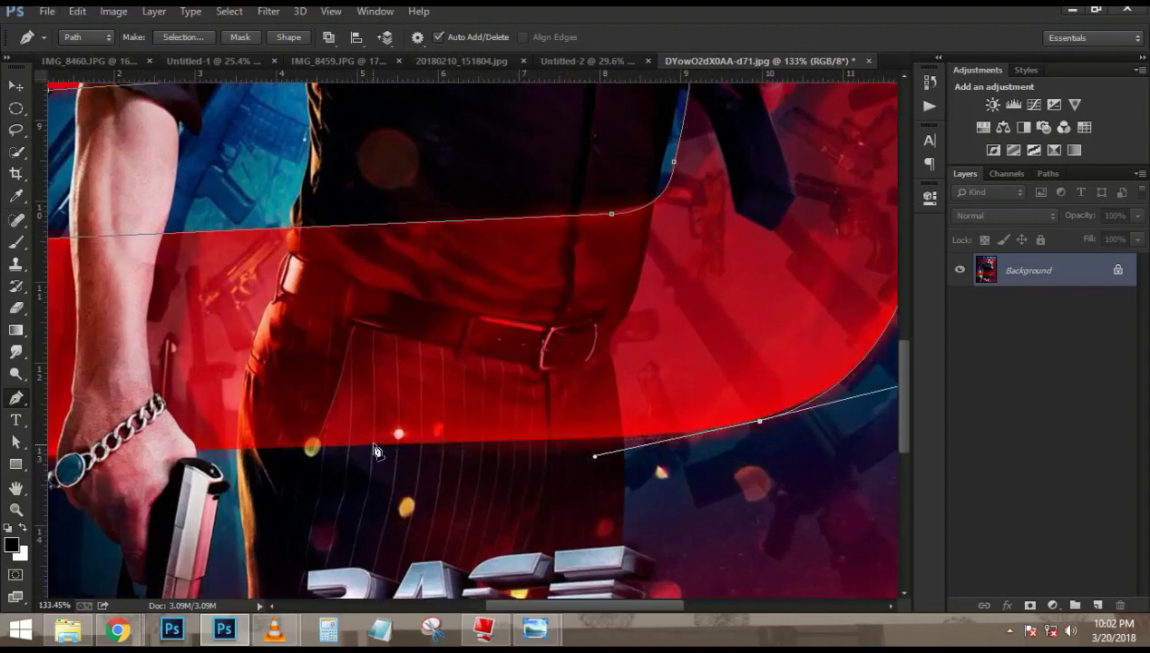
{"action": "left_click", "coordinate": [373, 446]}
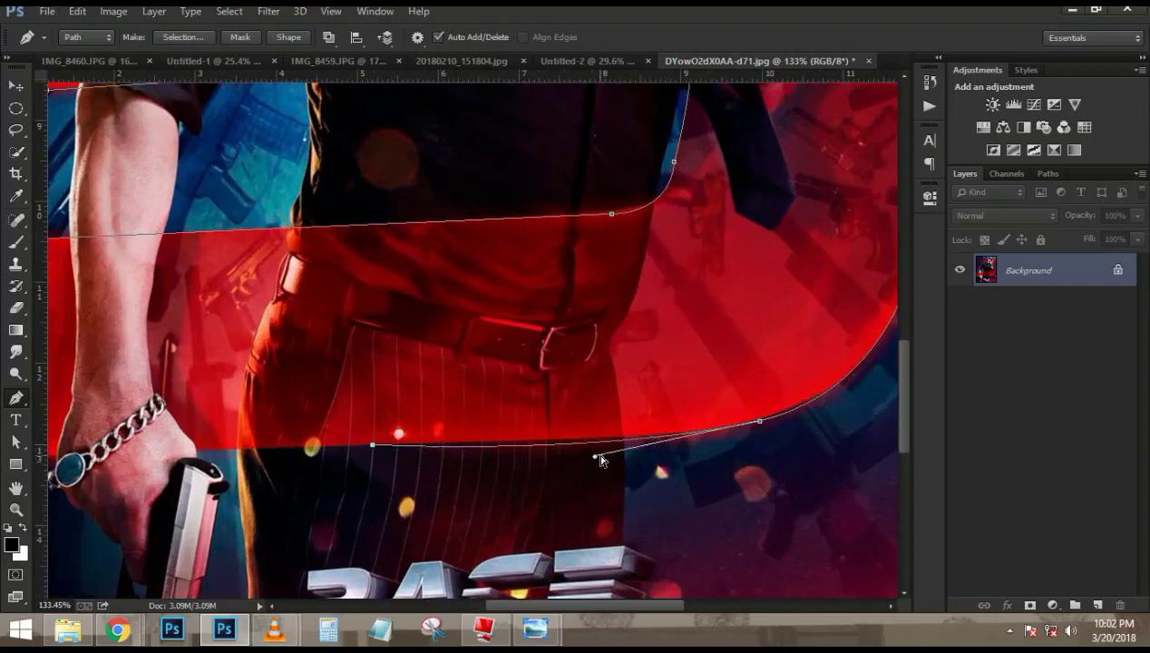
- Flatten the curve under the bottom bar, then extend the path past the poster's left border and close it at the bar's upper-left corner
{"action": "left_click_drag", "start_coordinate": [594, 458], "coordinate": [633, 444]}
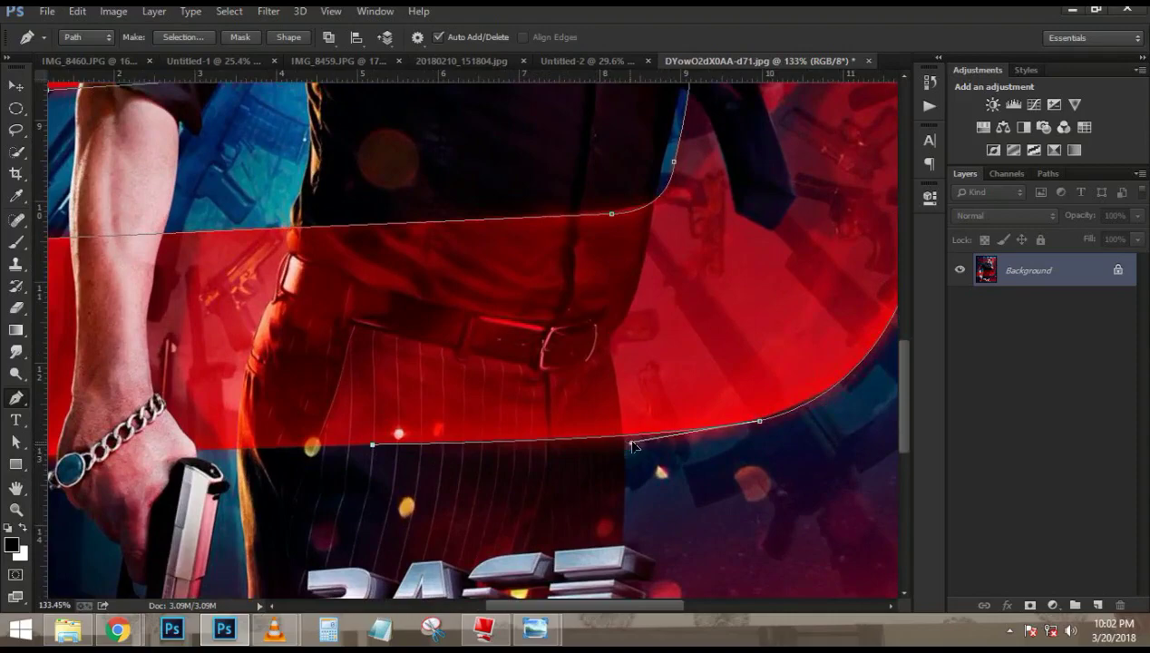
{"action": "scroll", "coordinate": [439, 403], "scroll_direction": "left", "scroll_amount": 10}
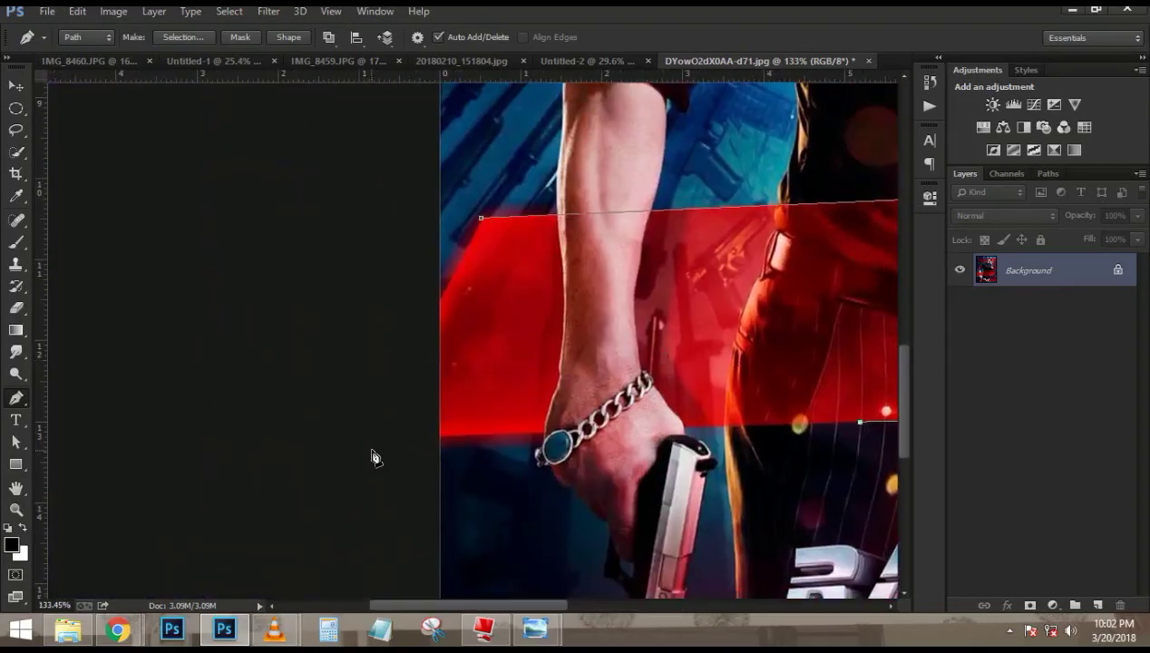
{"action": "left_click", "coordinate": [372, 451]}
{"action": "key", "text": "ctrl+z"}
{"action": "left_click", "coordinate": [375, 441]}
{"action": "scroll", "coordinate": [376, 444], "scroll_direction": "down", "scroll_amount": 2}
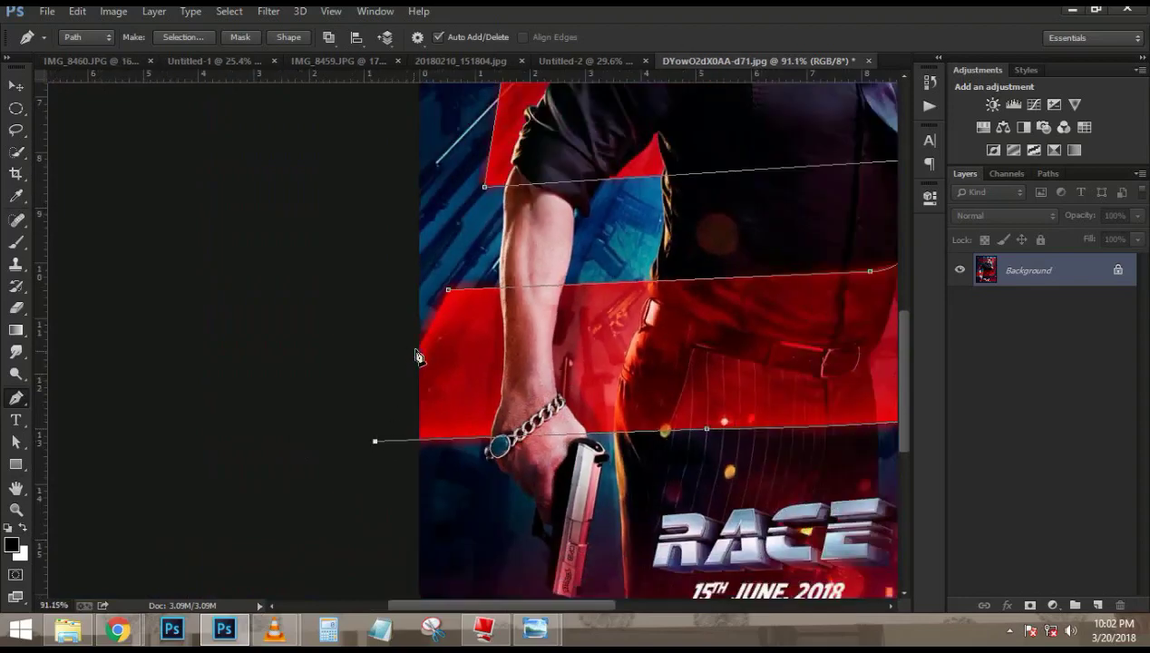
{"action": "left_click", "coordinate": [447, 295]}
{"action": "scroll", "coordinate": [439, 401], "scroll_direction": "down", "scroll_amount": 5}
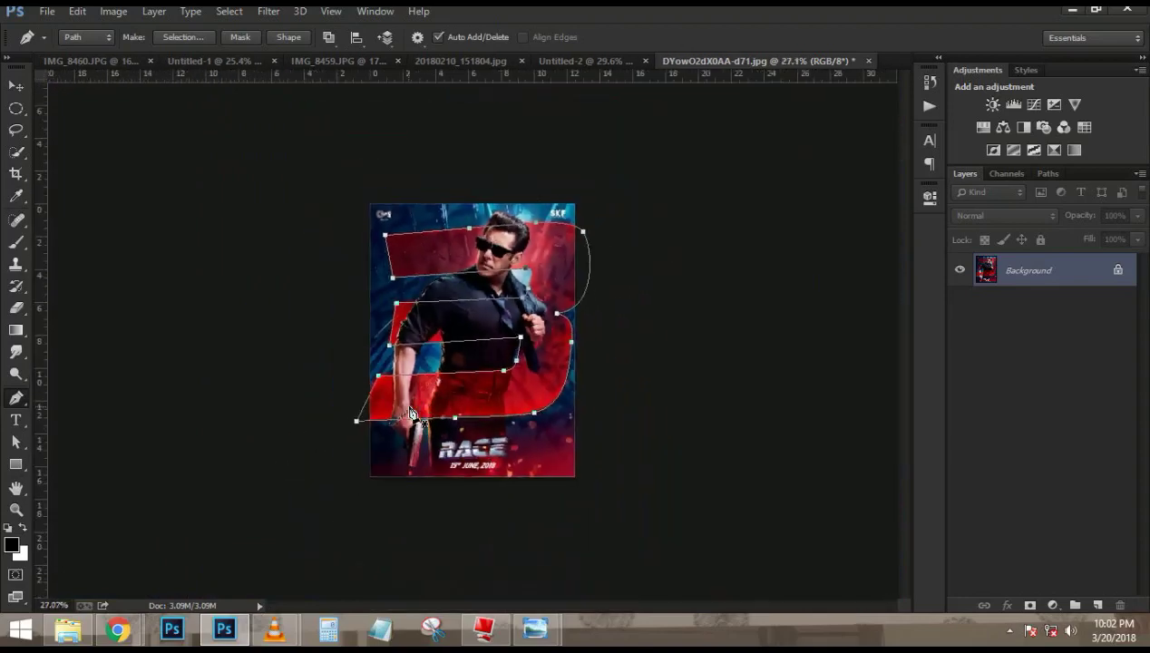
- Refine the path's upper-right curve where it bulges beyond the poster's right border
{"action": "scroll", "coordinate": [679, 164], "scroll_direction": "up", "scroll_amount": 4}
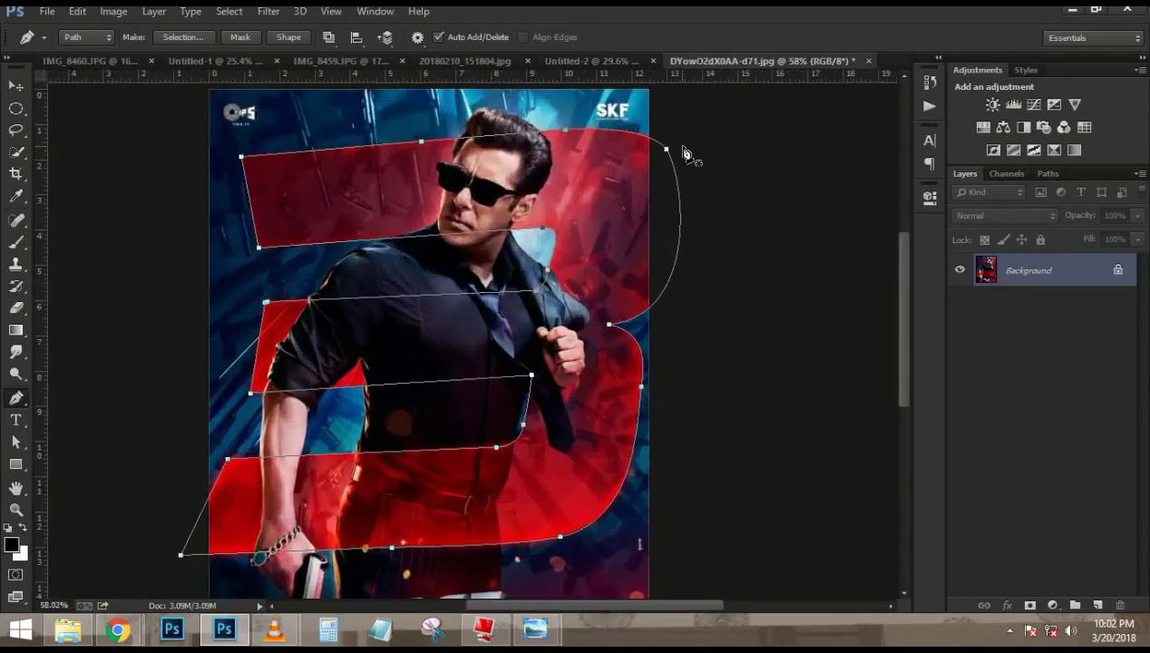
{"action": "scroll", "coordinate": [679, 164], "scroll_direction": "up", "scroll_amount": 1}
{"action": "left_click", "coordinate": [677, 246]}
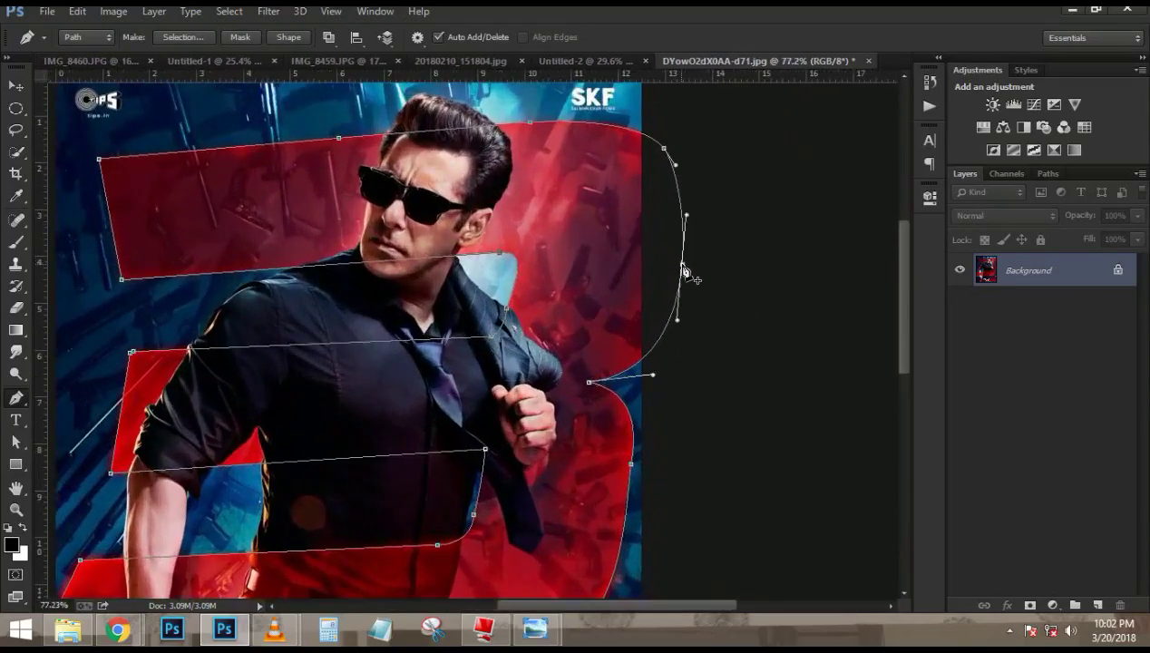
{"action": "left_click_drag", "start_coordinate": [682, 269], "coordinate": [678, 260]}
{"action": "scroll", "coordinate": [677, 260], "scroll_direction": "down", "scroll_amount": 6}
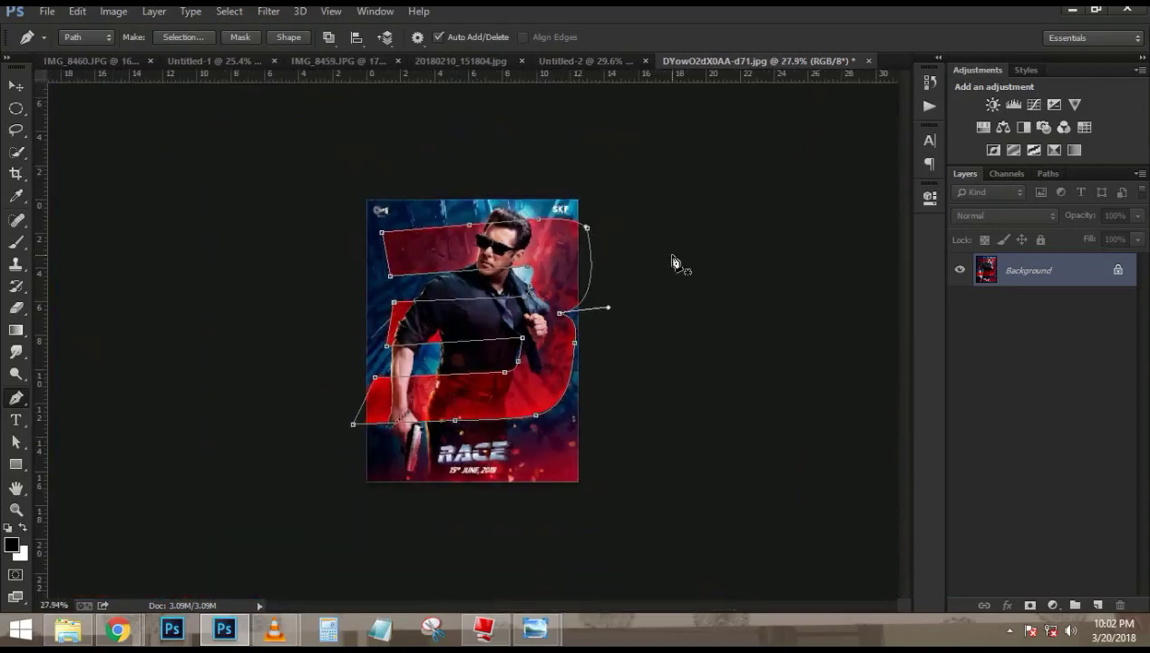
- Convert the closed path to a selection, fill it with white on a new layer, and deselect
{"action": "key", "text": "ctrl+Return"}
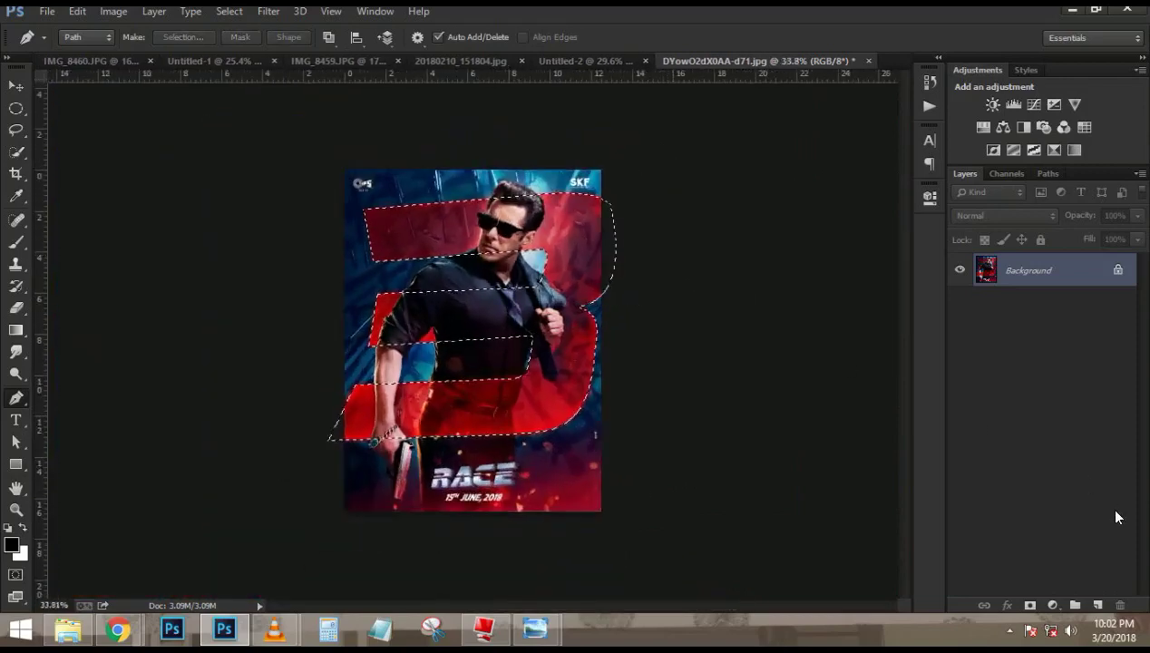
{"action": "left_click", "coordinate": [1097, 604]}
{"action": "key", "text": "ctrl+BackSpace"}
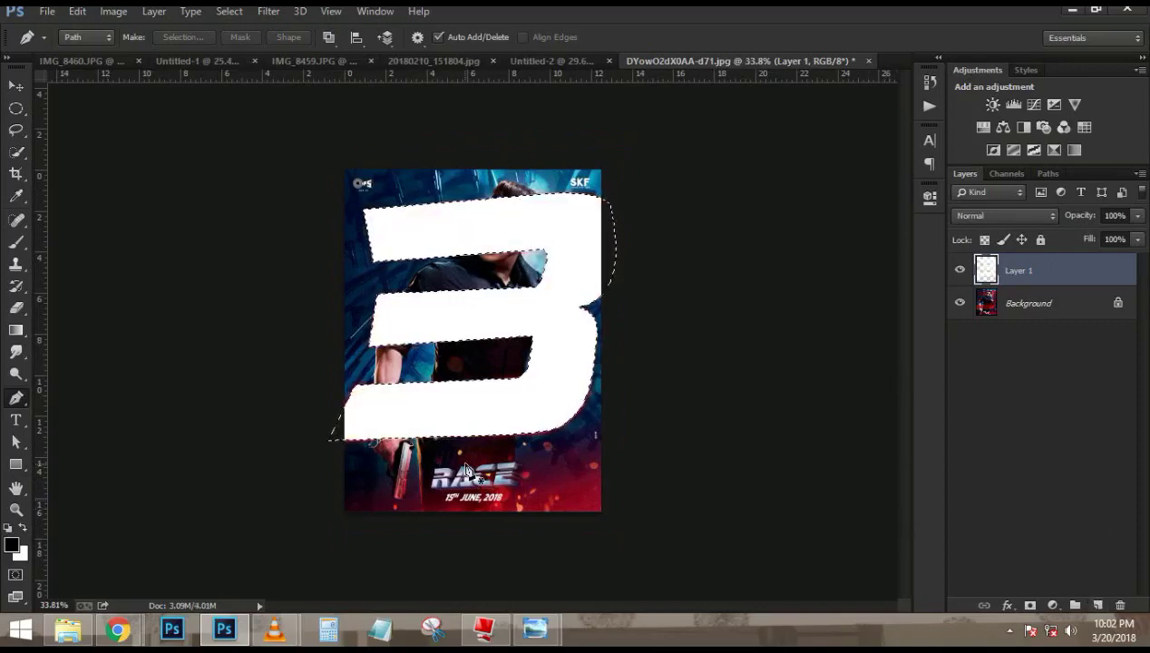
{"action": "key", "text": "ctrl+d"}
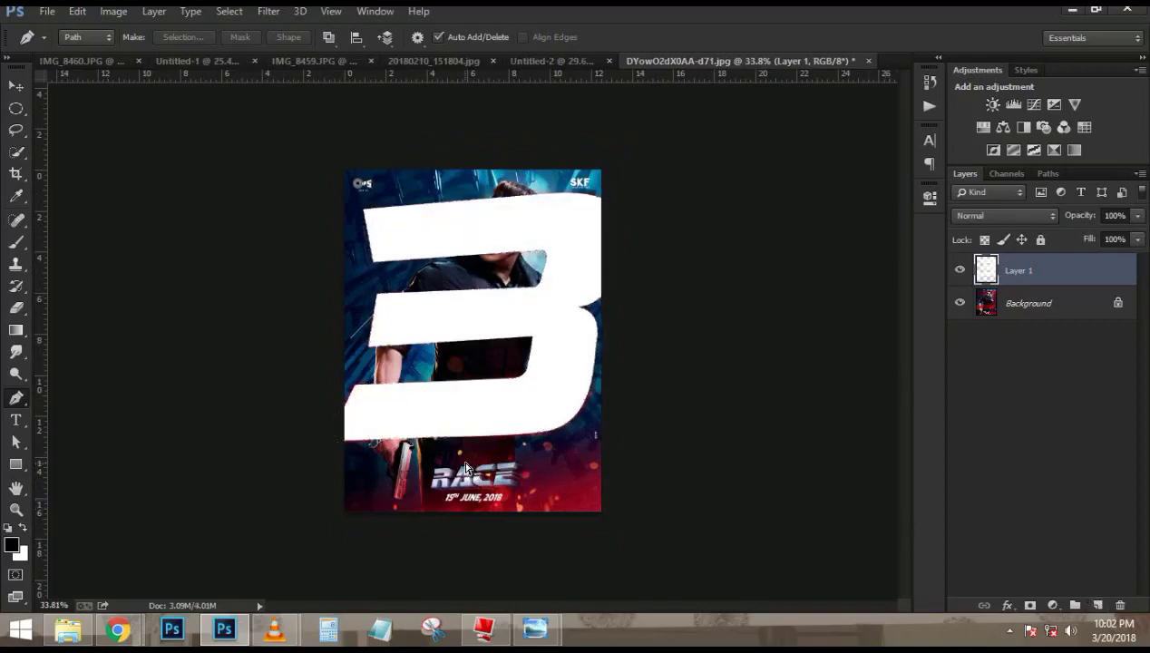
- Shift the white 3 upward within the reference poster with Free Transform and undo the stray path drawn over it
{"action": "key", "text": "ctrl+t"}
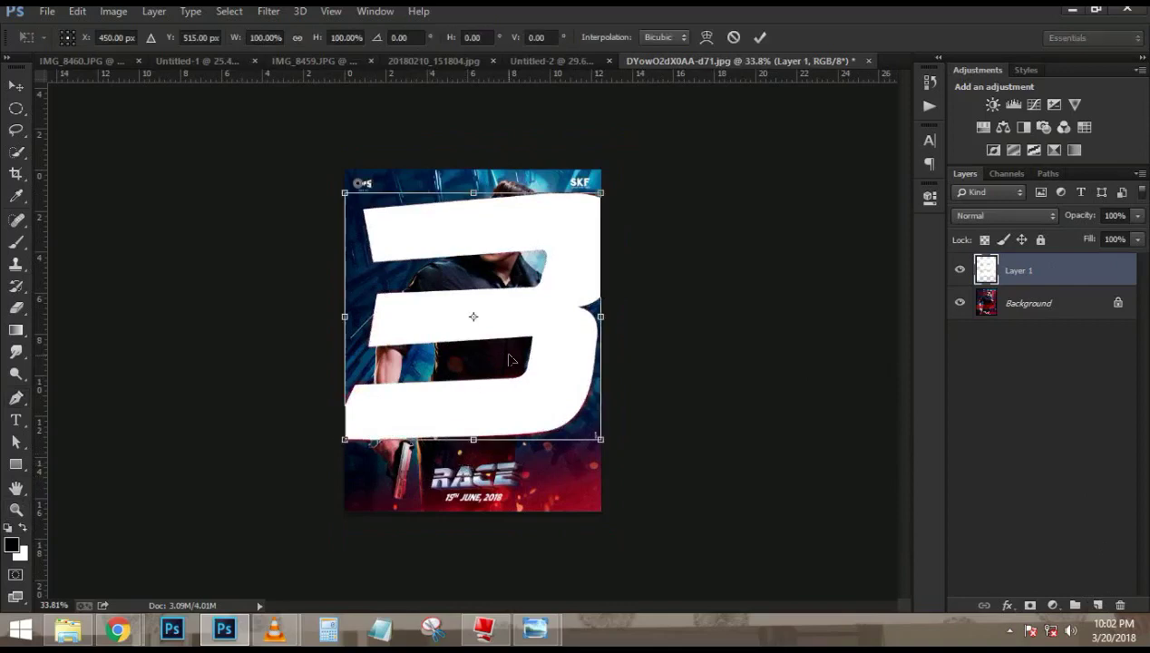
{"action": "left_click_drag", "start_coordinate": [564, 310], "coordinate": [612, 160]}
{"action": "key", "text": "Return"}
{"action": "key", "text": "p"}
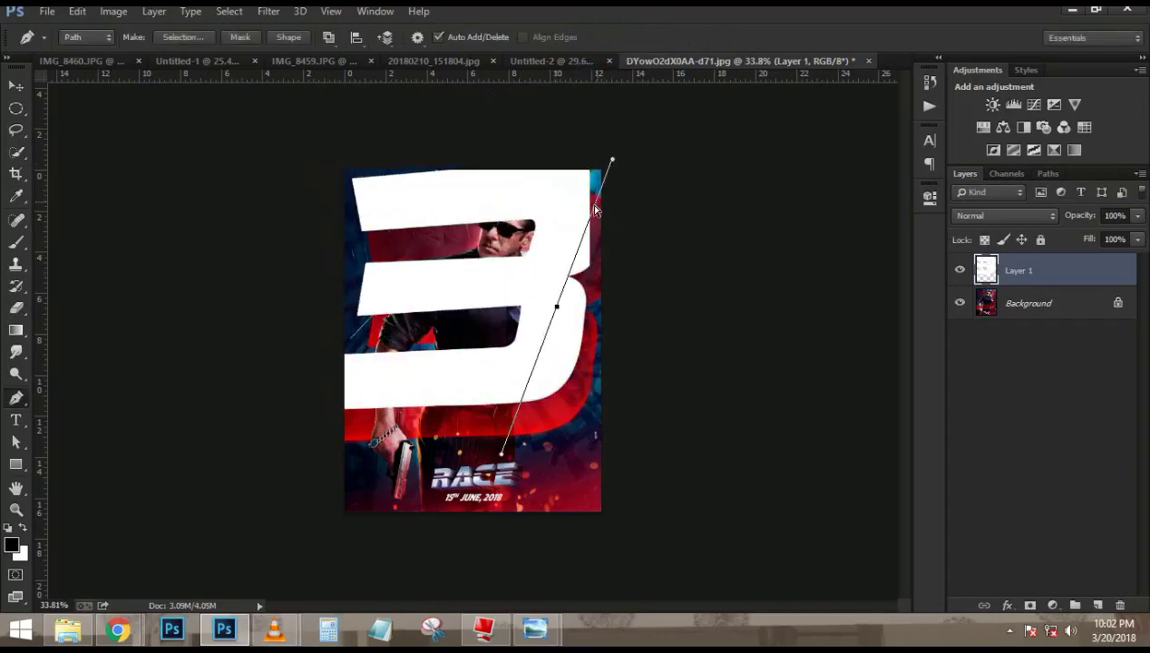
{"action": "key", "text": "ctrl+z"}
- Move the white 3 layer from the reference poster into the Untitled-2 document, over the man
{"action": "left_click", "coordinate": [11, 88]}
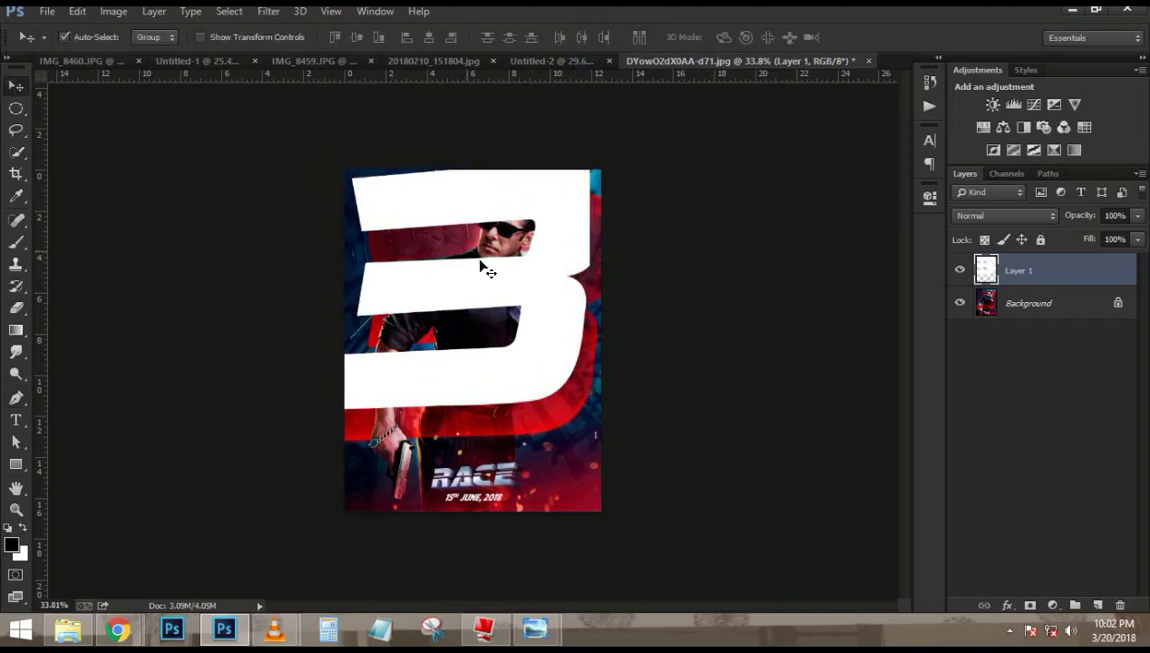
{"action": "left_click_drag", "start_coordinate": [549, 281], "coordinate": [478, 266]}
{"action": "scroll", "coordinate": [506, 314], "scroll_direction": "up", "scroll_amount": 2}
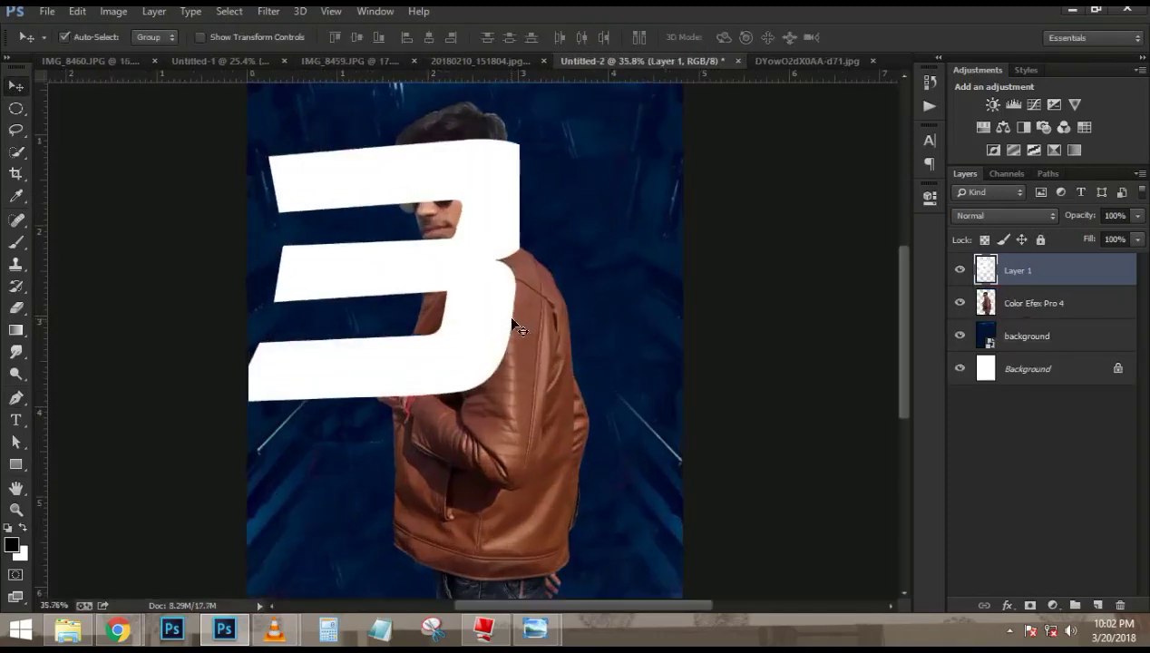
- Scale the white 3 to about 161% so it spans the poster's width, and position it over the man's face and jacket
{"action": "key", "text": "ctrl+t"}
{"action": "scroll", "coordinate": [513, 320], "scroll_direction": "down", "scroll_amount": 2}
{"action": "left_click_drag", "start_coordinate": [508, 379], "coordinate": [560, 436]}
{"action": "left_click_drag", "start_coordinate": [502, 292], "coordinate": [551, 337]}
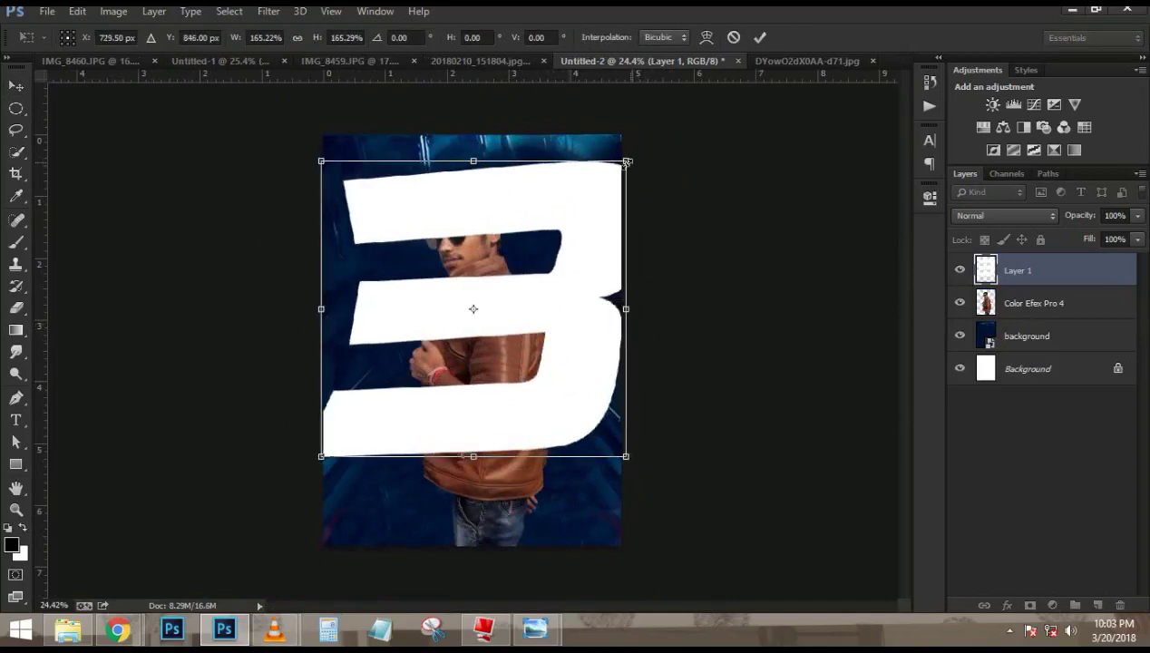
{"action": "left_click_drag", "start_coordinate": [628, 162], "coordinate": [613, 172]}
{"action": "left_click_drag", "start_coordinate": [579, 233], "coordinate": [581, 255]}
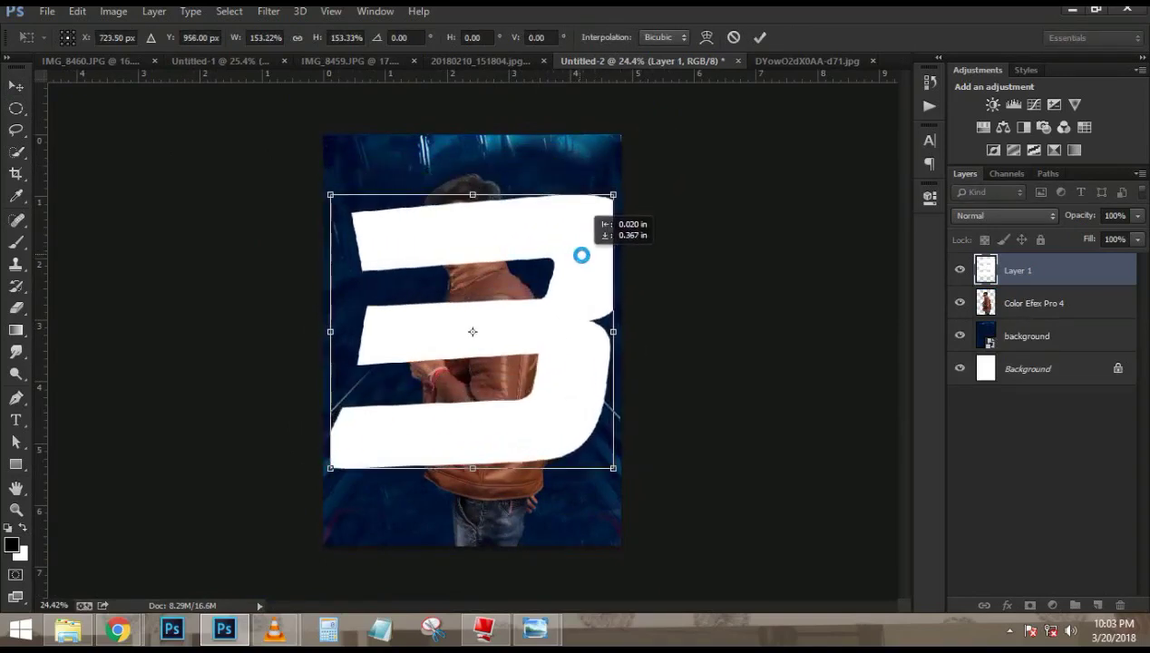
{"action": "left_click_drag", "start_coordinate": [614, 194], "coordinate": [622, 189]}
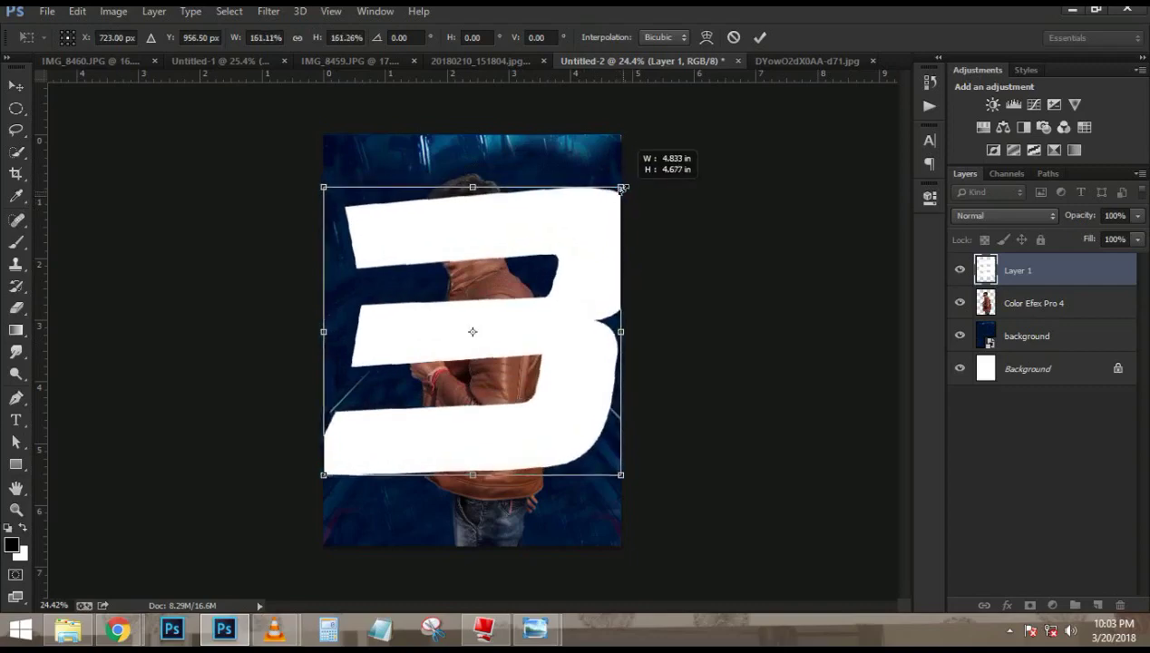
{"action": "key", "text": "Return"}
- Nudge the white 3 slightly downward on the poster
{"action": "scroll", "coordinate": [507, 316], "scroll_direction": "up", "scroll_amount": 2}
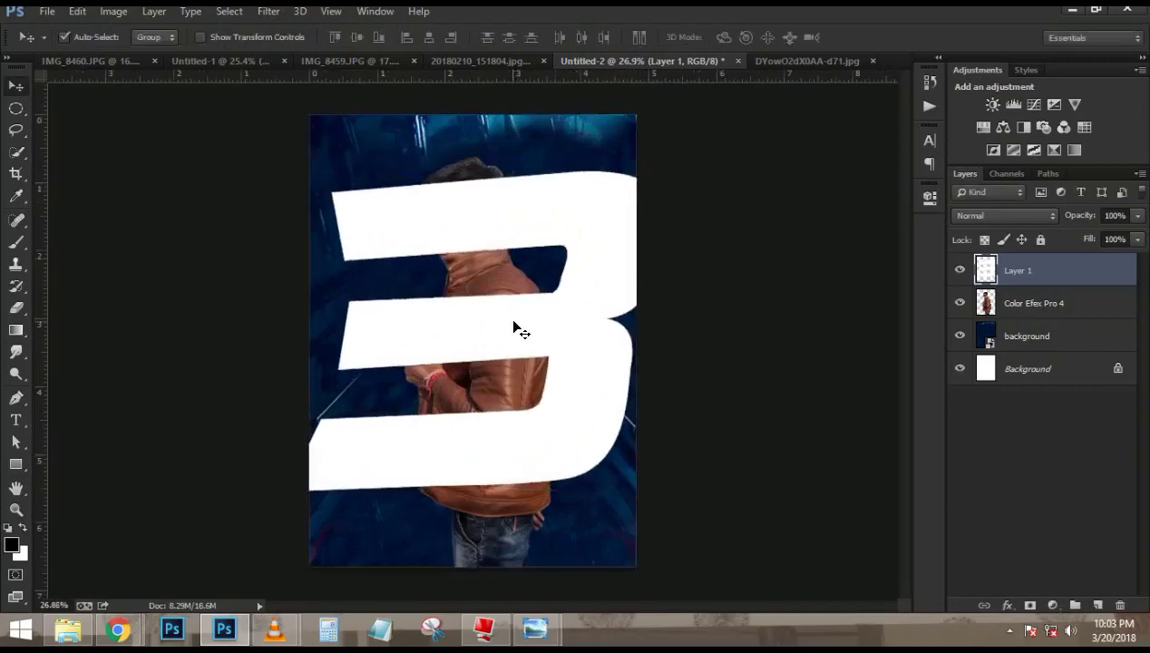
{"action": "scroll", "coordinate": [454, 444], "scroll_direction": "up", "scroll_amount": 1}
{"action": "scroll", "coordinate": [440, 454], "scroll_direction": "down", "scroll_amount": 2}
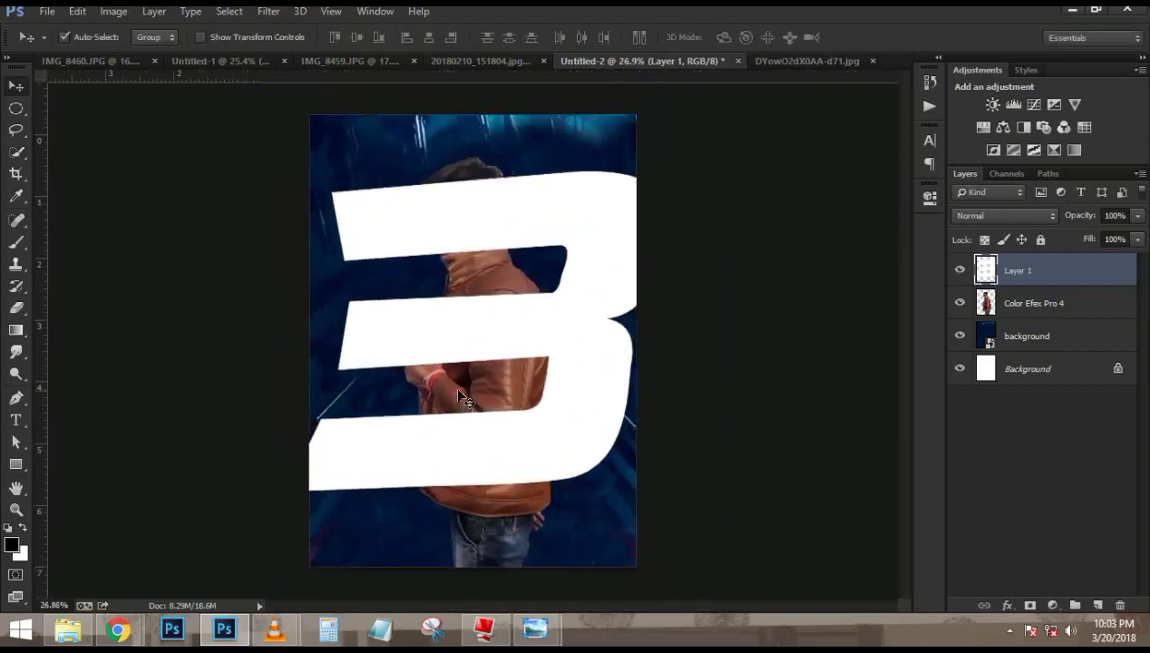
{"action": "scroll", "coordinate": [508, 381], "scroll_direction": "up", "scroll_amount": 1}
{"action": "left_click_drag", "start_coordinate": [554, 331], "coordinate": [555, 342]}
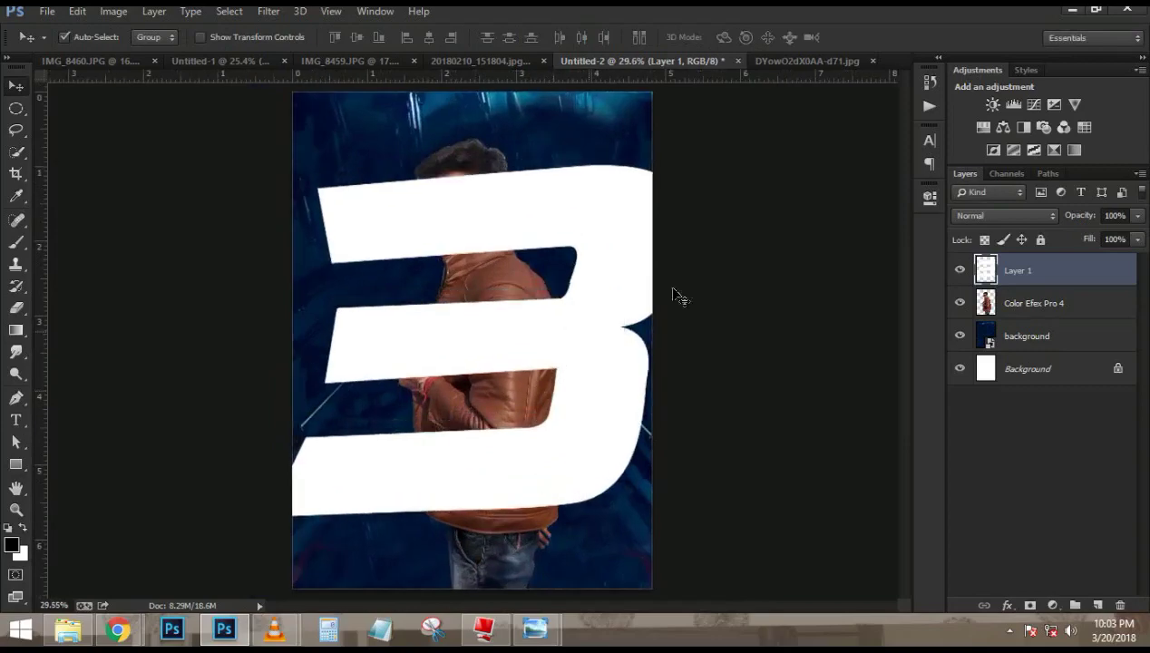
- Load the 3 layer's outline as a selection, fill it with red #c90012, and deselect
{"action": "mouse_move", "coordinate": [539, 635]}
{"action": "mouse_move", "coordinate": [620, 559]}
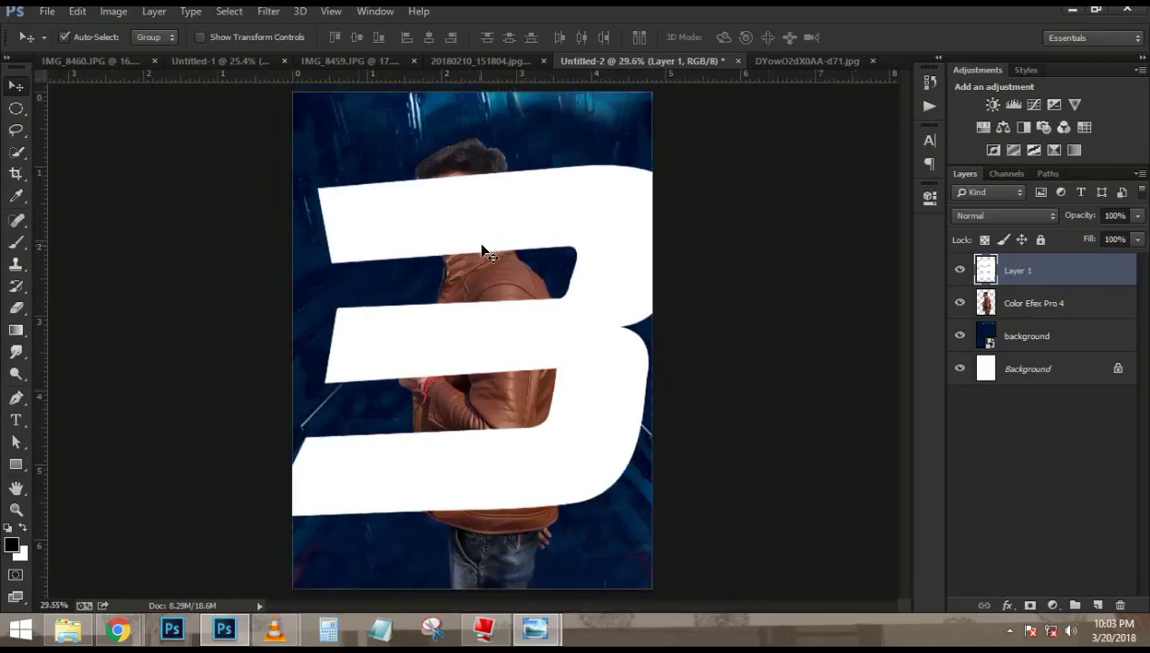
{"action": "left_click", "coordinate": [985, 273], "text": "ctrl"}
{"action": "left_click", "coordinate": [11, 545]}
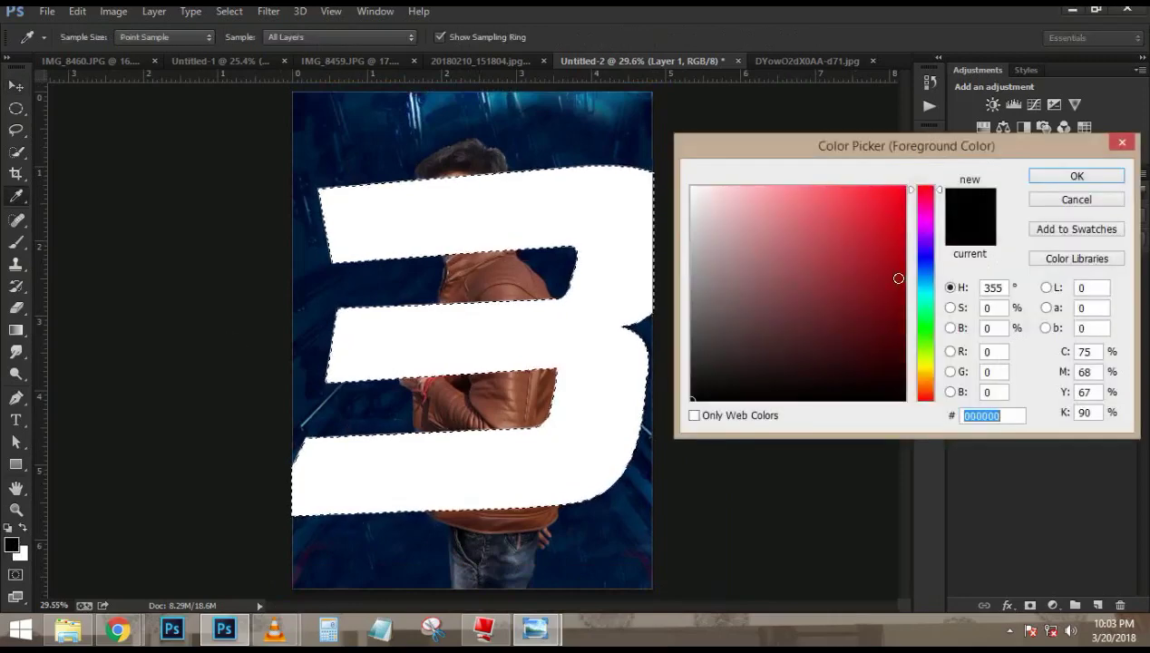
{"action": "mouse_move", "coordinate": [898, 279]}
{"action": "left_mouse_down"}
{"action": "mouse_move", "coordinate": [969, 152]}
{"action": "mouse_move", "coordinate": [896, 211]}
{"action": "mouse_move", "coordinate": [917, 232]}
{"action": "left_mouse_up"}
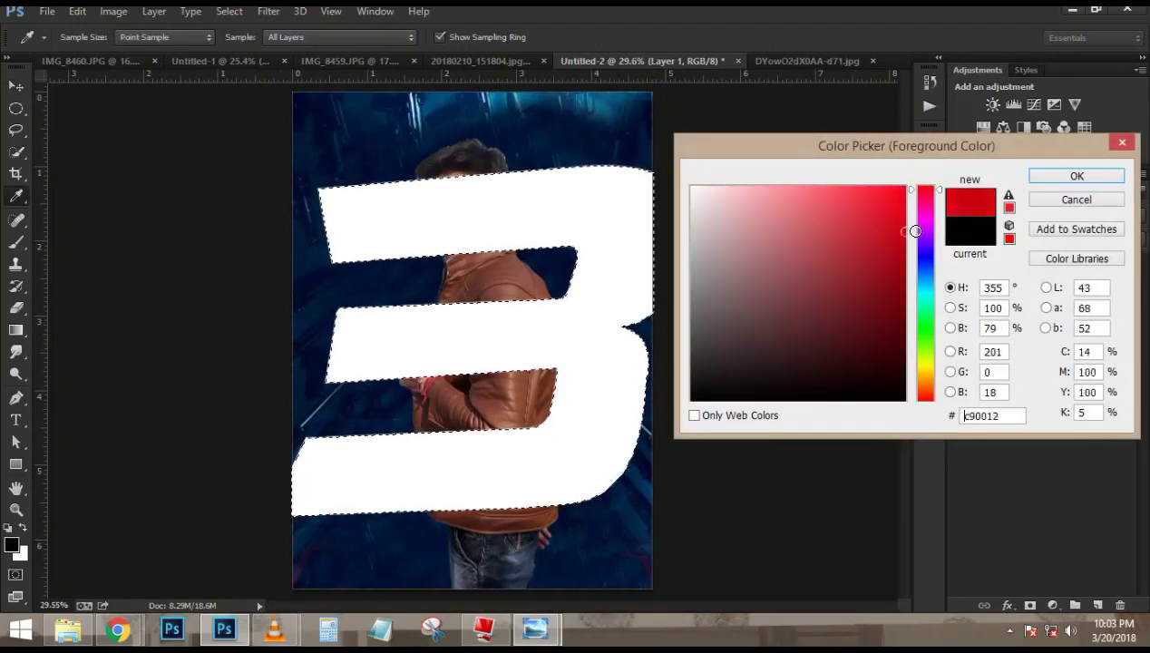
{"action": "key", "text": "v"}
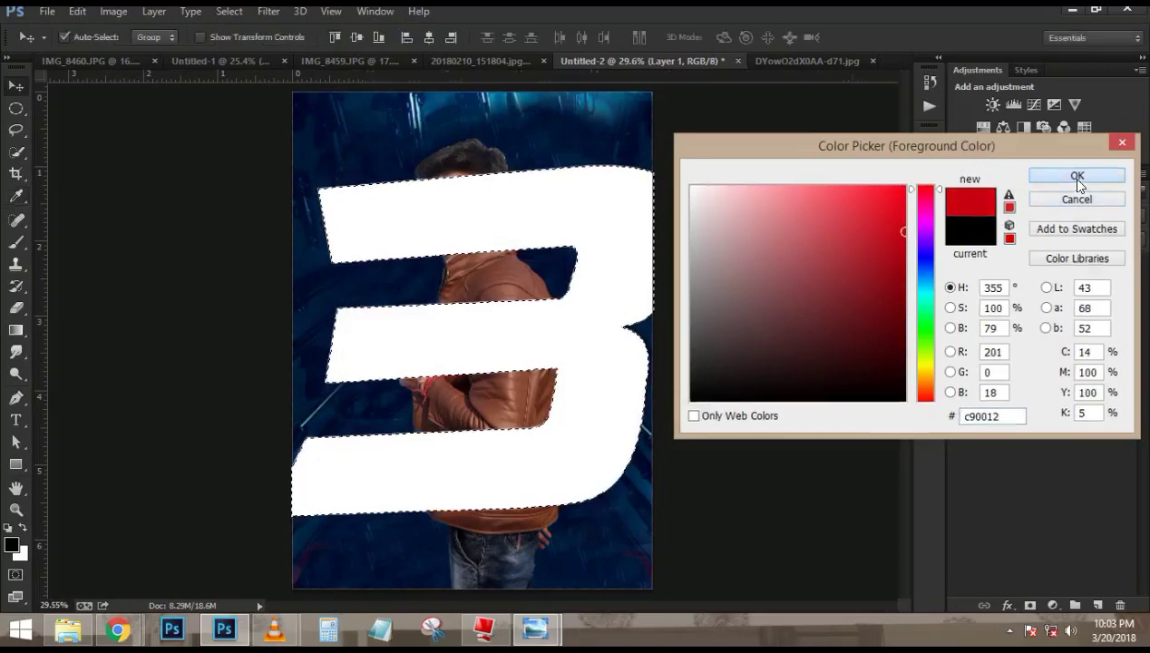
{"action": "left_click", "coordinate": [1078, 177]}
{"action": "key", "text": "alt+BackSpace"}
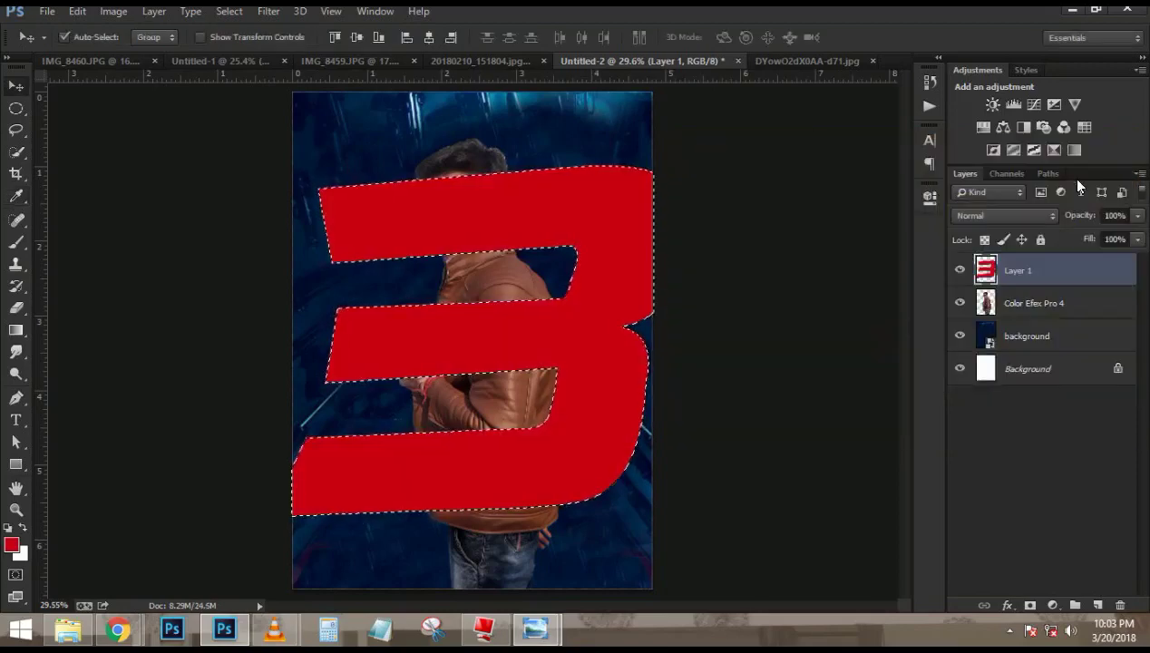
{"action": "key", "text": "ctrl+d"}
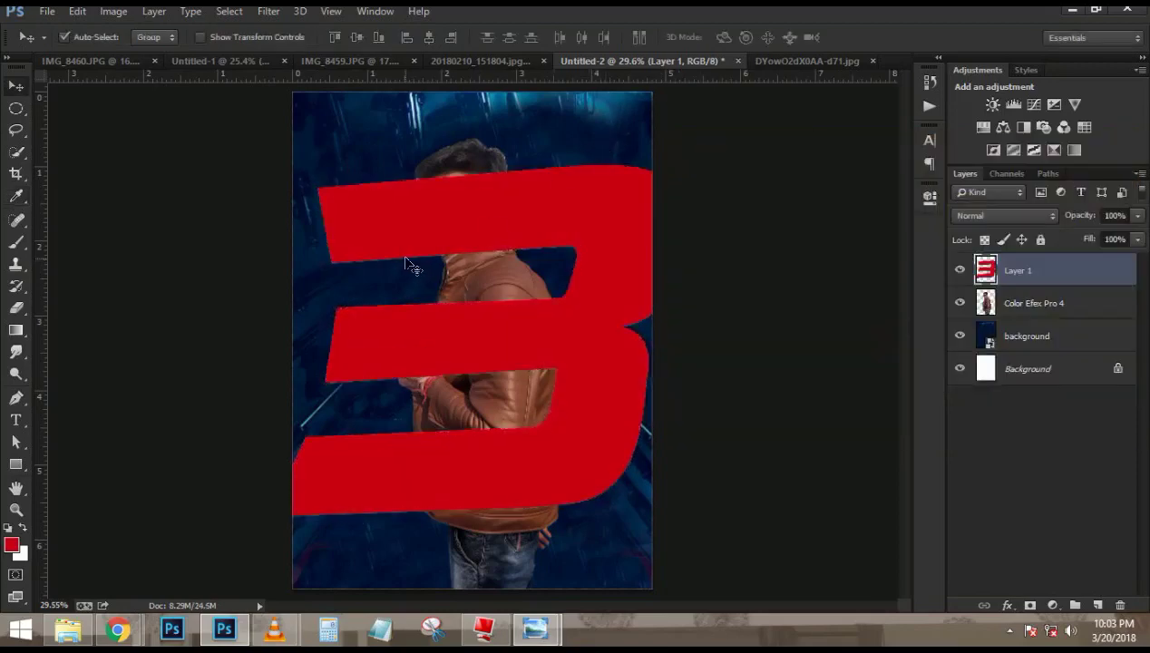
- Lower the red 3 layer's opacity to 70%
{"action": "scroll", "coordinate": [405, 263], "scroll_direction": "up", "scroll_amount": 6}
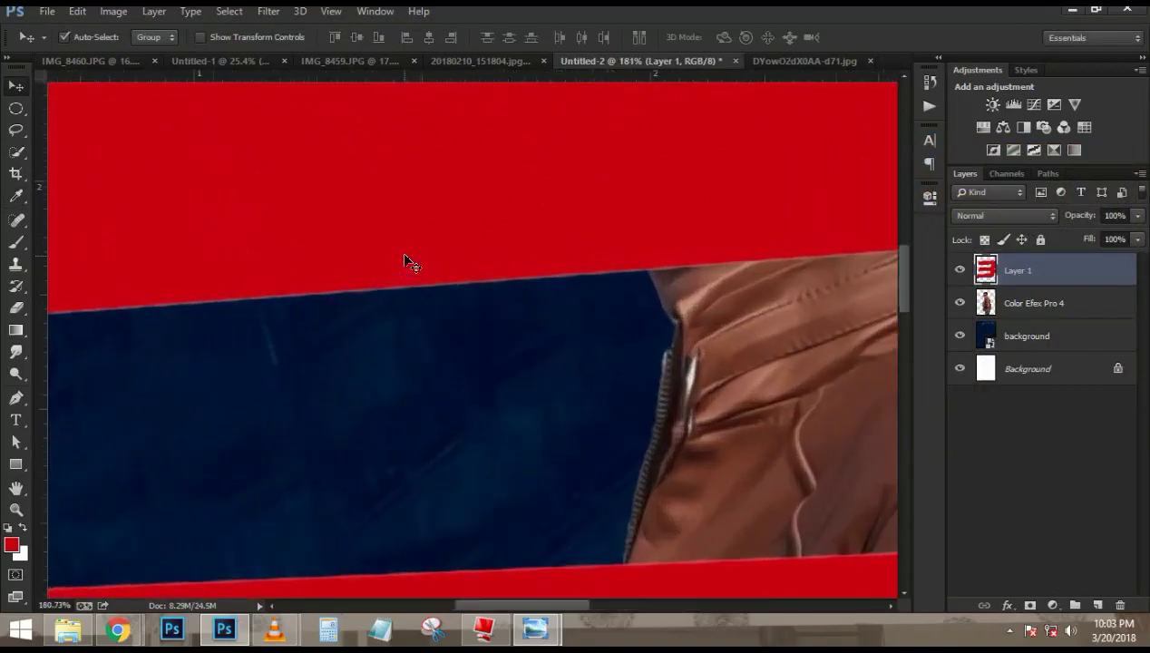
{"action": "scroll", "coordinate": [405, 256], "scroll_direction": "down", "scroll_amount": 6}
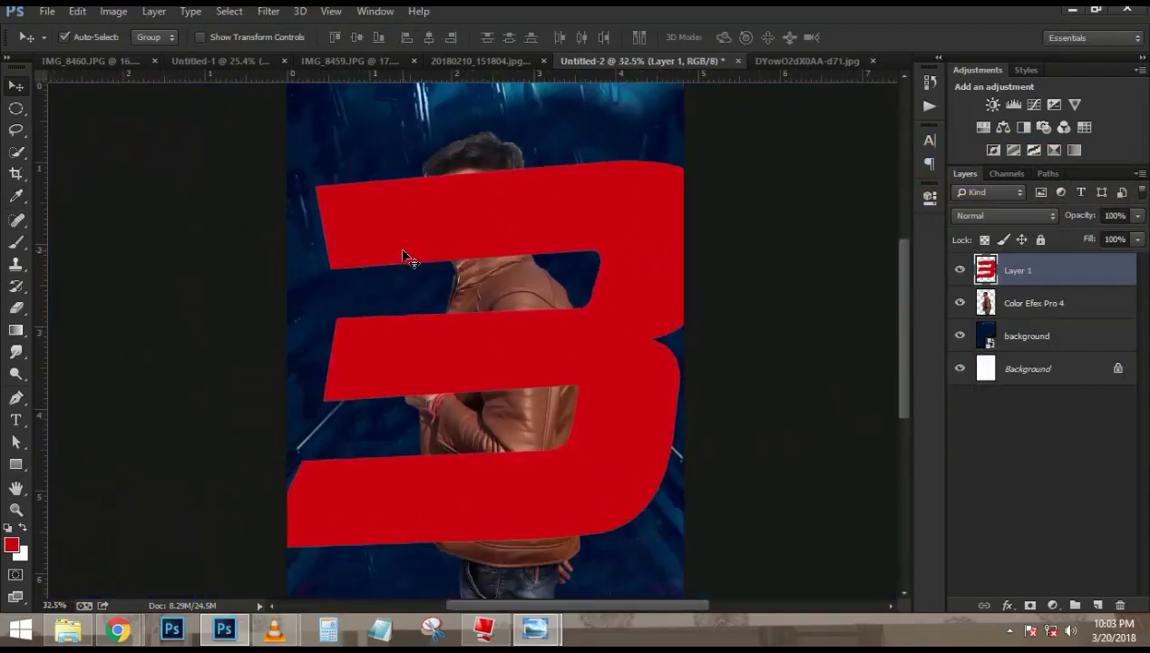
{"action": "scroll", "coordinate": [404, 254], "scroll_direction": "down", "scroll_amount": 1}
{"action": "scroll", "coordinate": [404, 257], "scroll_direction": "up", "scroll_amount": 1}
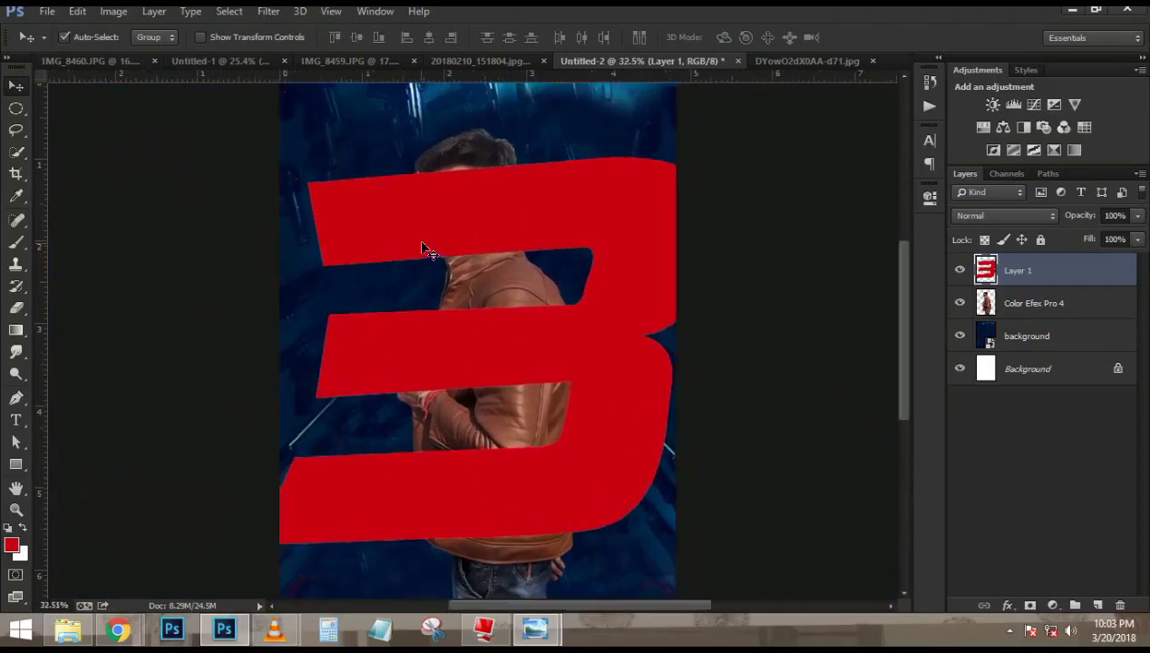
{"action": "mouse_move", "coordinate": [1070, 223]}
{"action": "left_mouse_down"}
{"action": "mouse_move", "coordinate": [1045, 220]}
{"action": "mouse_move", "coordinate": [1076, 216]}
{"action": "left_mouse_up"}
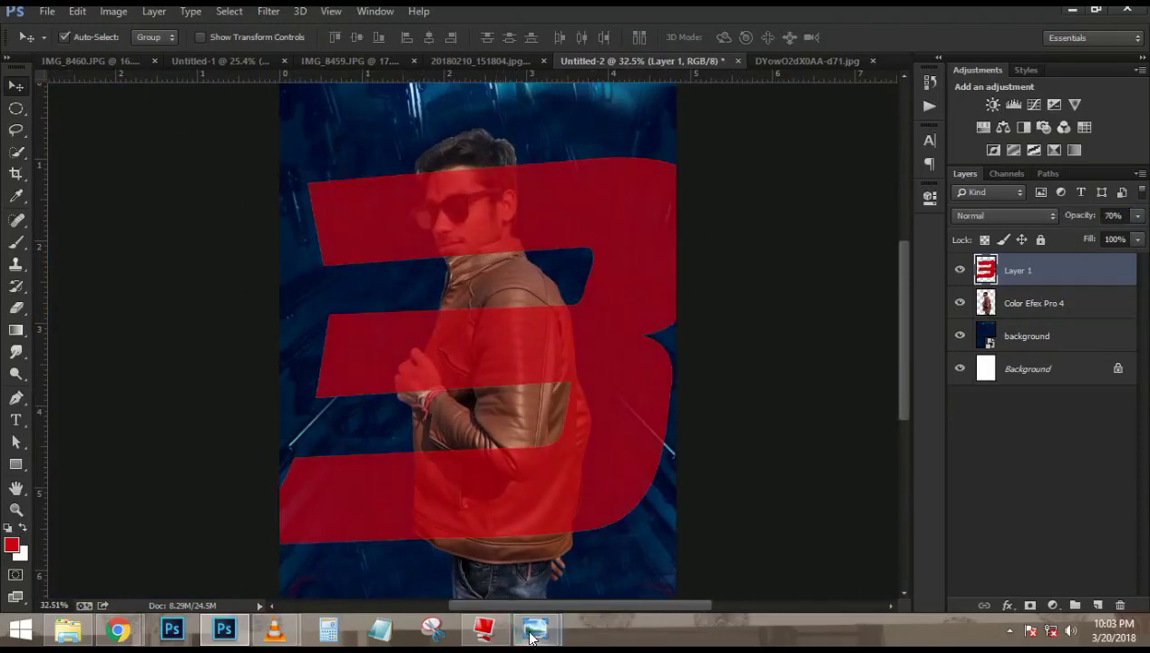
- Switch to Windows Photo Viewer and examine the red 3's colour and transparency in the original Race poster
{"action": "left_click", "coordinate": [525, 492]}
{"action": "left_click", "coordinate": [530, 526]}
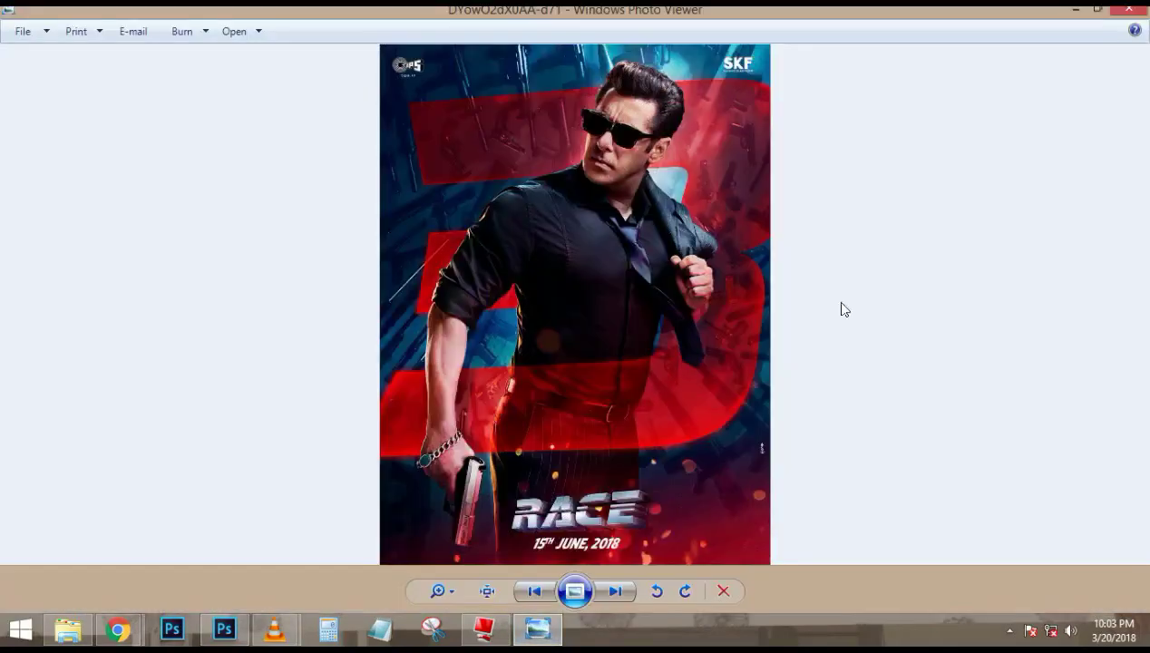
{"action": "scroll", "coordinate": [732, 154], "scroll_direction": "up", "scroll_amount": 1}
{"action": "scroll", "coordinate": [732, 155], "scroll_direction": "down", "scroll_amount": 1}
{"action": "left_click", "coordinate": [1077, 11]}
- Switch back to Photoshop and set the foreground colour to bright red #ff0017
{"action": "scroll", "coordinate": [440, 201], "scroll_direction": "up", "scroll_amount": 3}
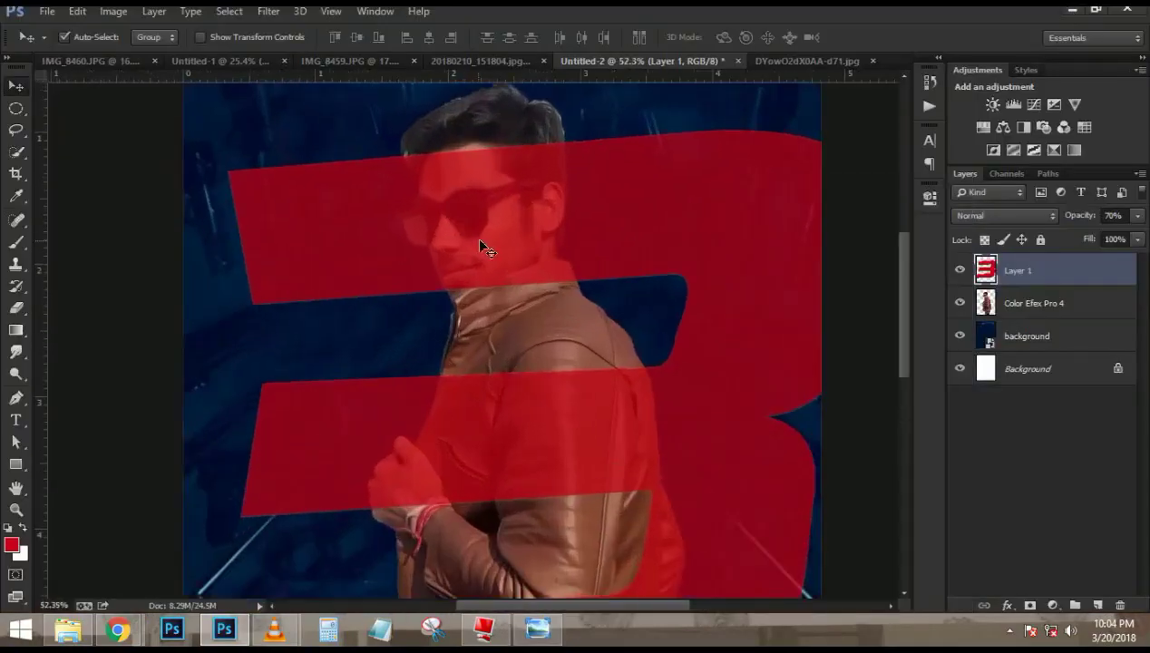
{"action": "left_click", "coordinate": [14, 547]}
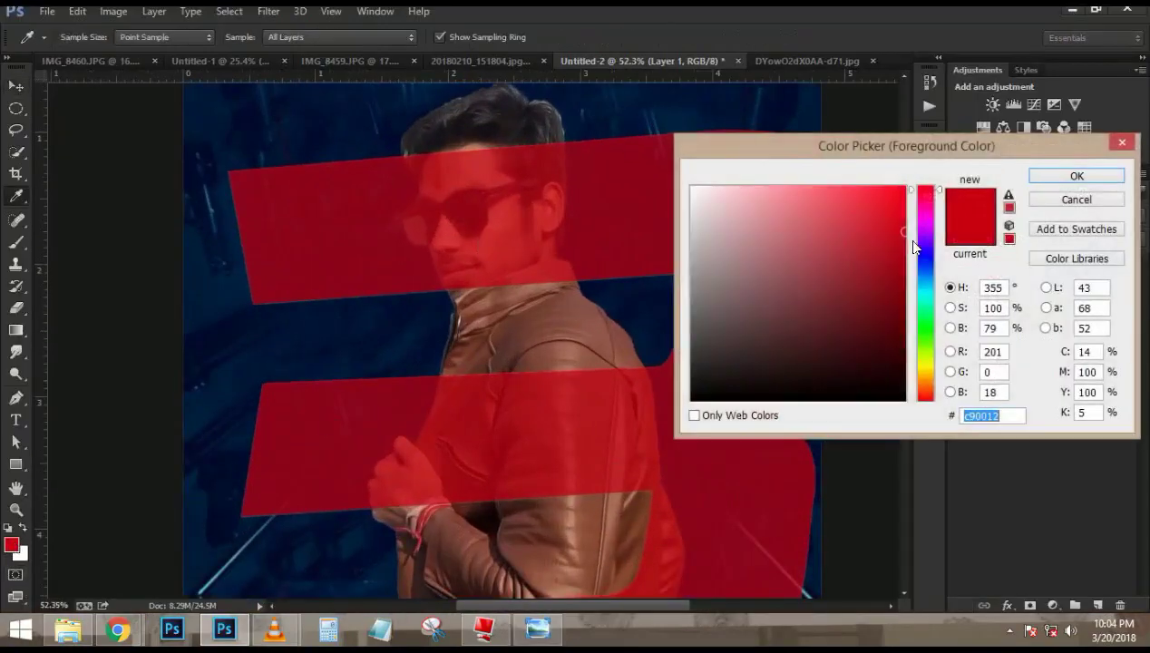
{"action": "left_click_drag", "start_coordinate": [915, 246], "coordinate": [921, 190]}
{"action": "left_click", "coordinate": [1057, 178]}
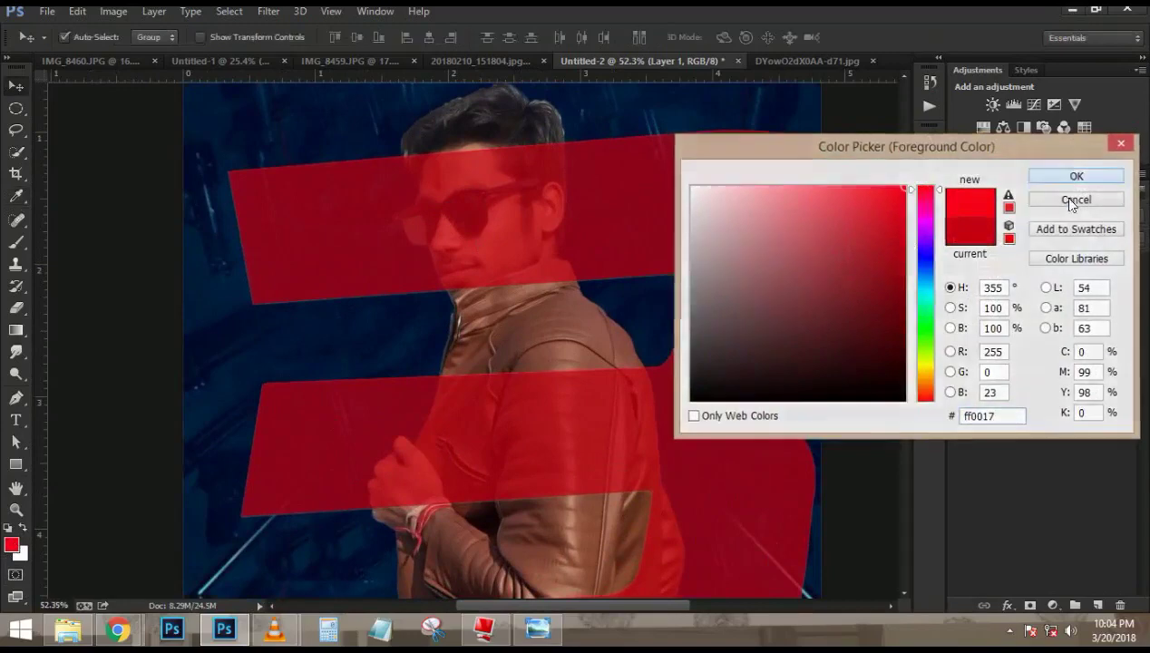
- Load the 3 layer's outline as a selection, fill it with the bright red #ff0017, and deselect
{"action": "left_click", "coordinate": [989, 272], "text": "ctrl"}
{"action": "left_click", "coordinate": [1000, 269]}
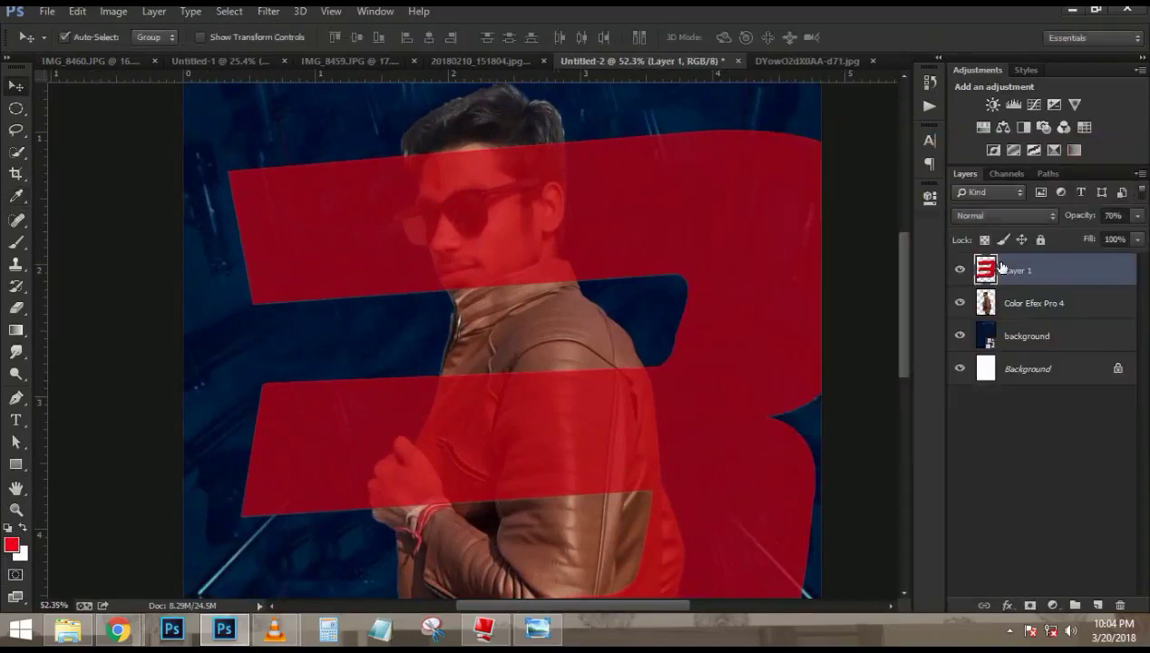
{"action": "left_click", "coordinate": [985, 272], "text": "ctrl"}
{"action": "key", "text": "ctrl+BackSpace"}
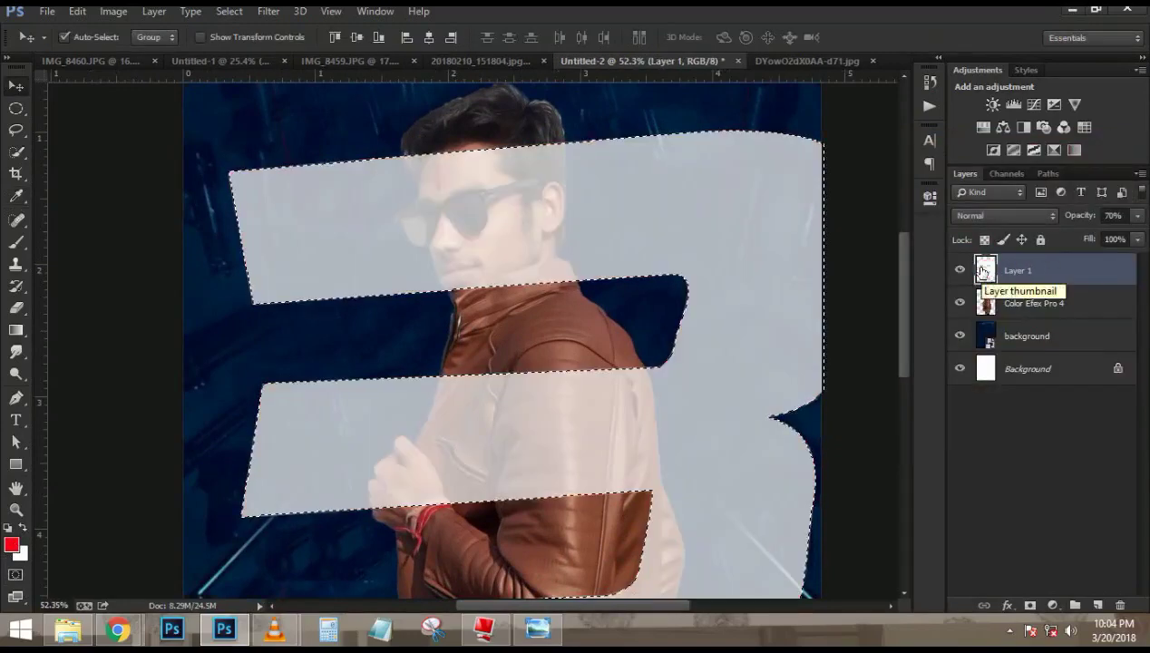
{"action": "key", "text": "x"}
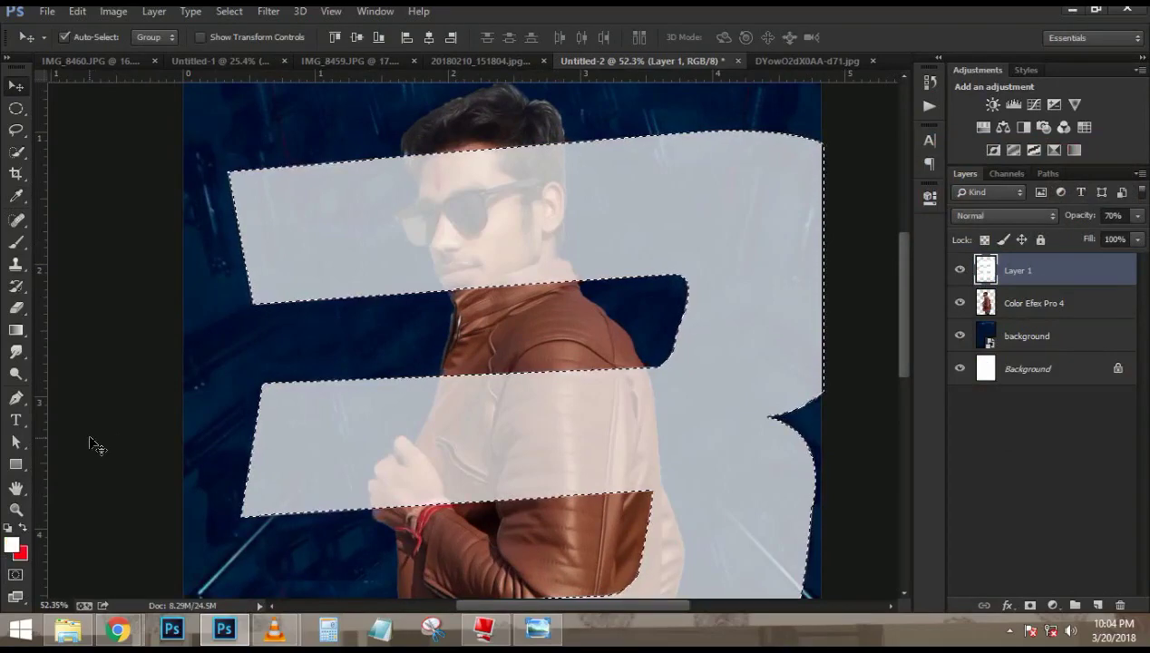
{"action": "key", "text": "ctrl+BackSpace"}
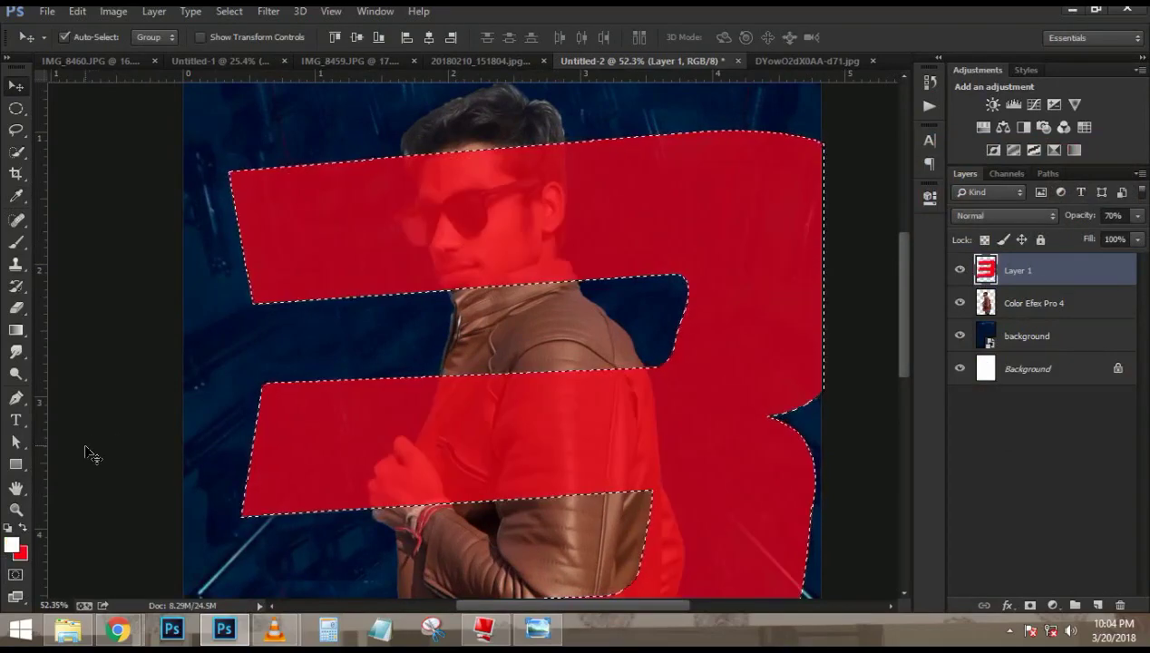
{"action": "scroll", "coordinate": [372, 290], "scroll_direction": "down", "scroll_amount": 5}
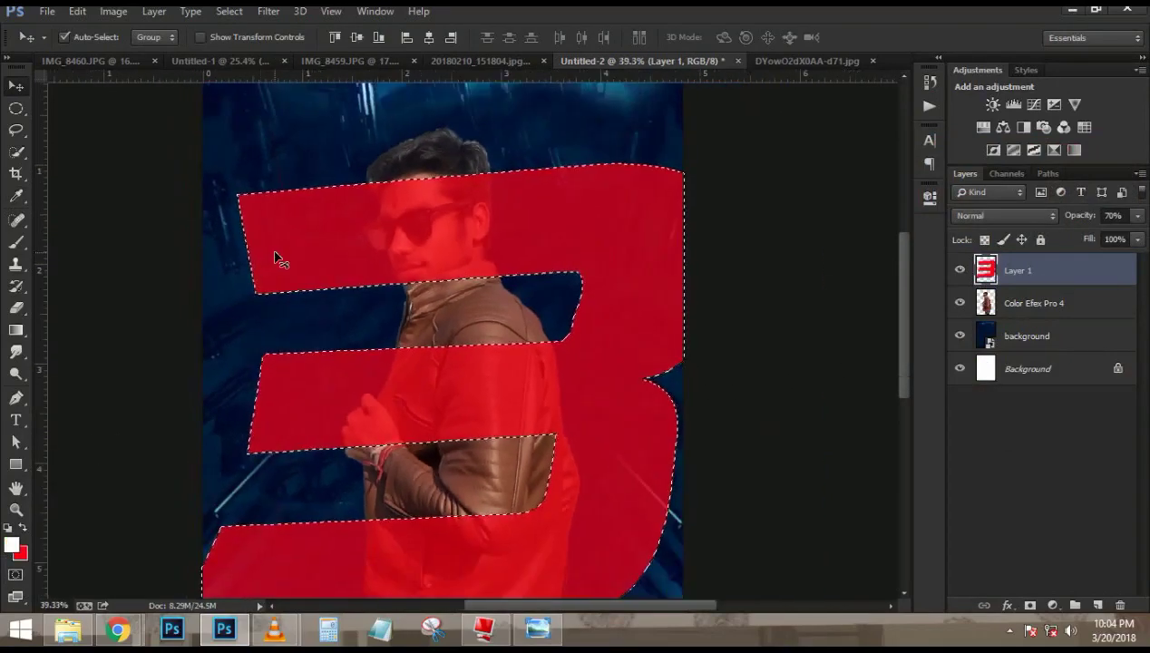
{"action": "key", "text": "ctrl+d"}
- Compare the recoloured 3 with the original Race poster in Windows Photo Viewer and return to Photoshop
{"action": "scroll", "coordinate": [385, 287], "scroll_direction": "up", "scroll_amount": 1}
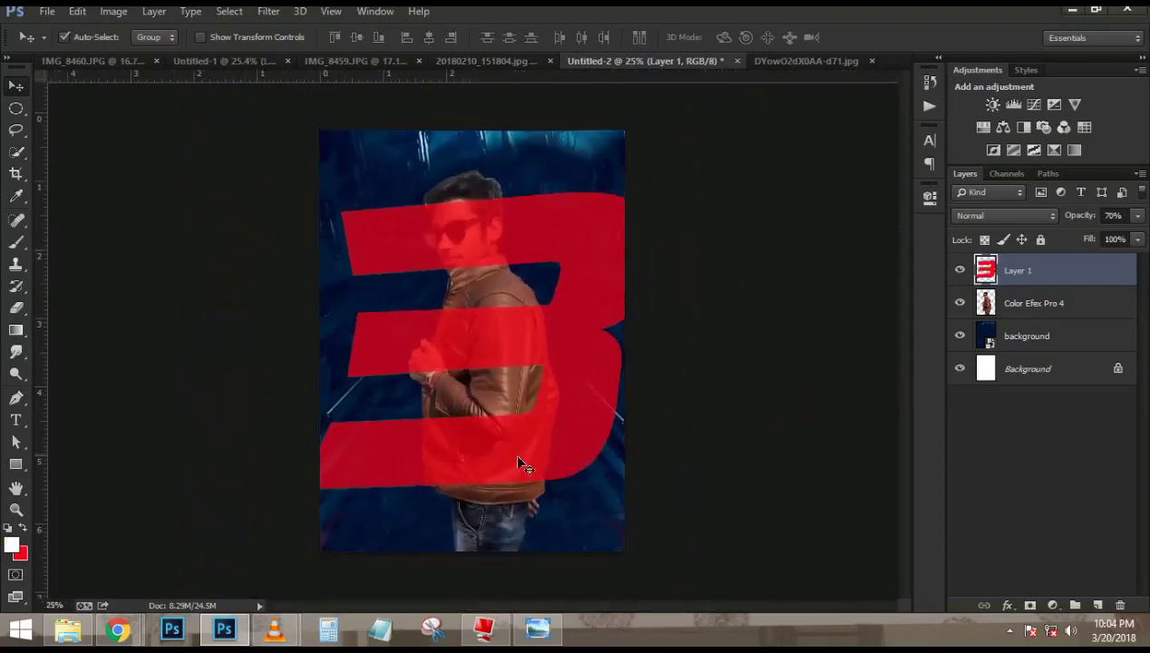
{"action": "scroll", "coordinate": [508, 451], "scroll_direction": "up", "scroll_amount": 4}
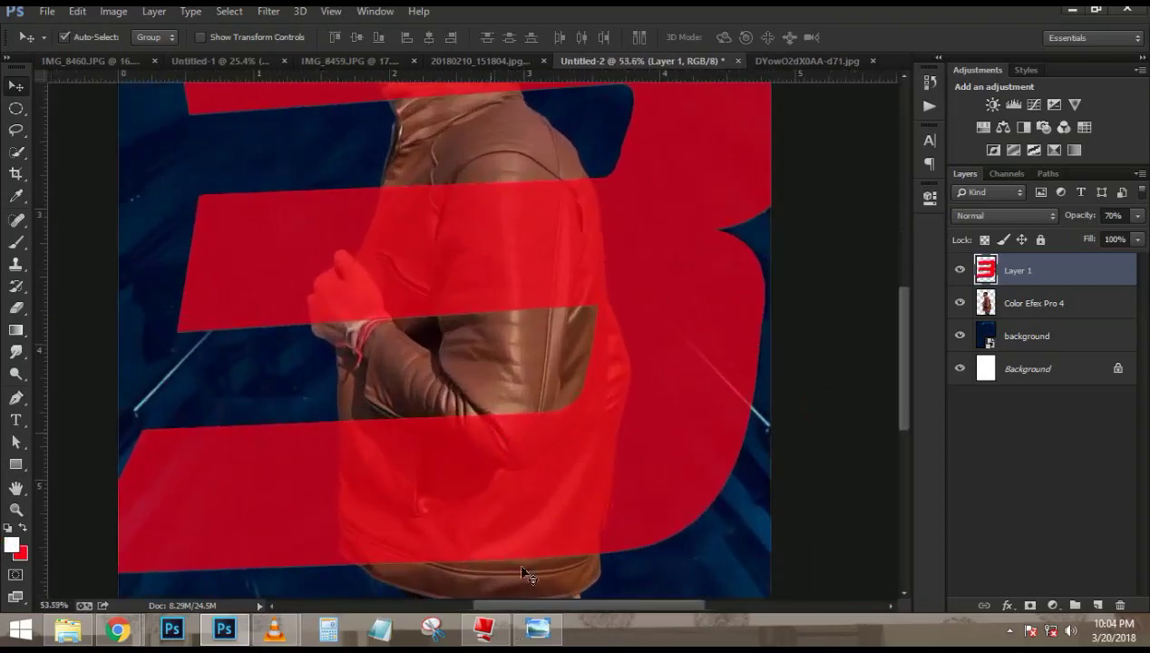
{"action": "left_click", "coordinate": [535, 629]}
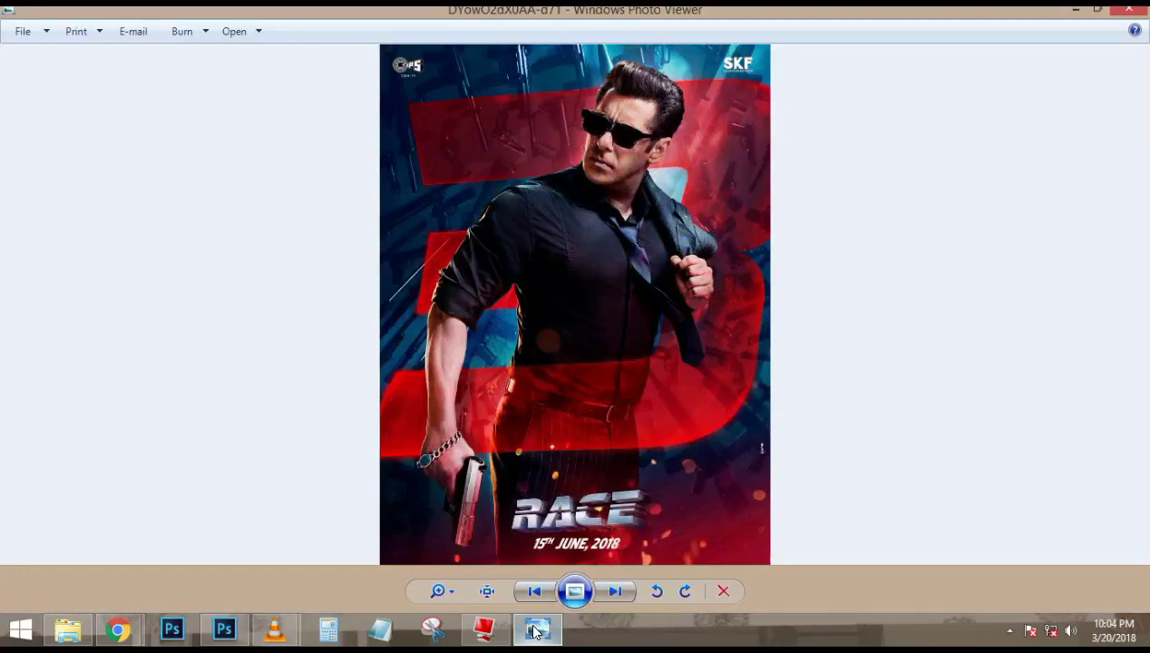
{"action": "left_click", "coordinate": [535, 628]}
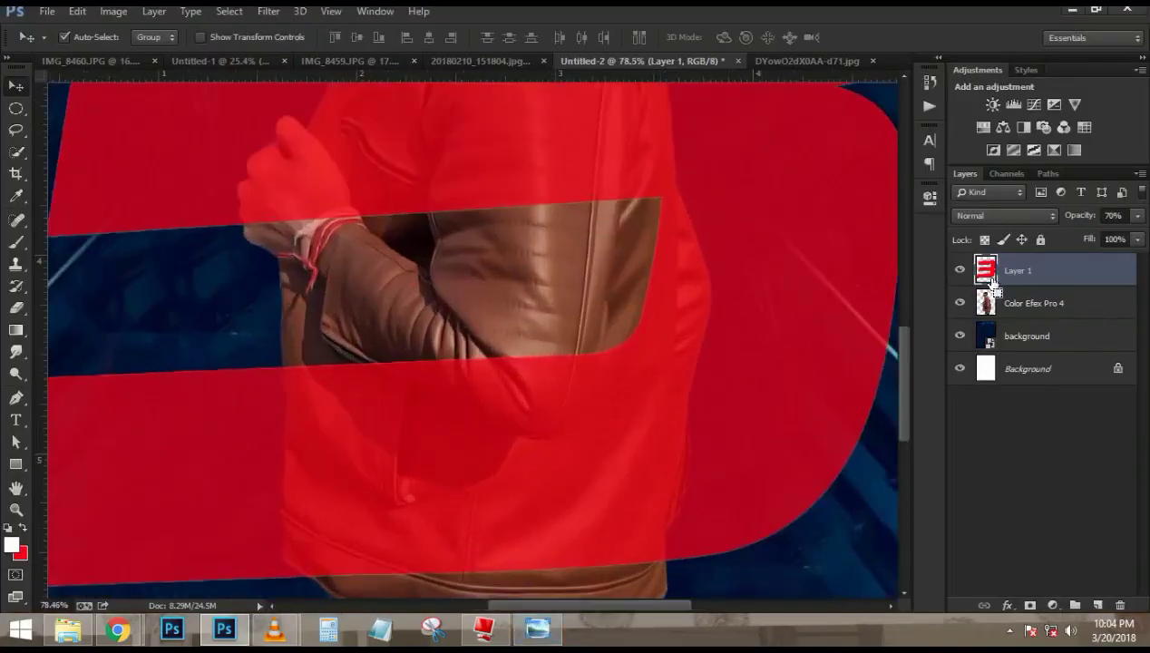
- Load the man's outline as a selection and copy that part of the red 3 onto a new layer
{"action": "left_click", "coordinate": [991, 307], "text": "ctrl"}
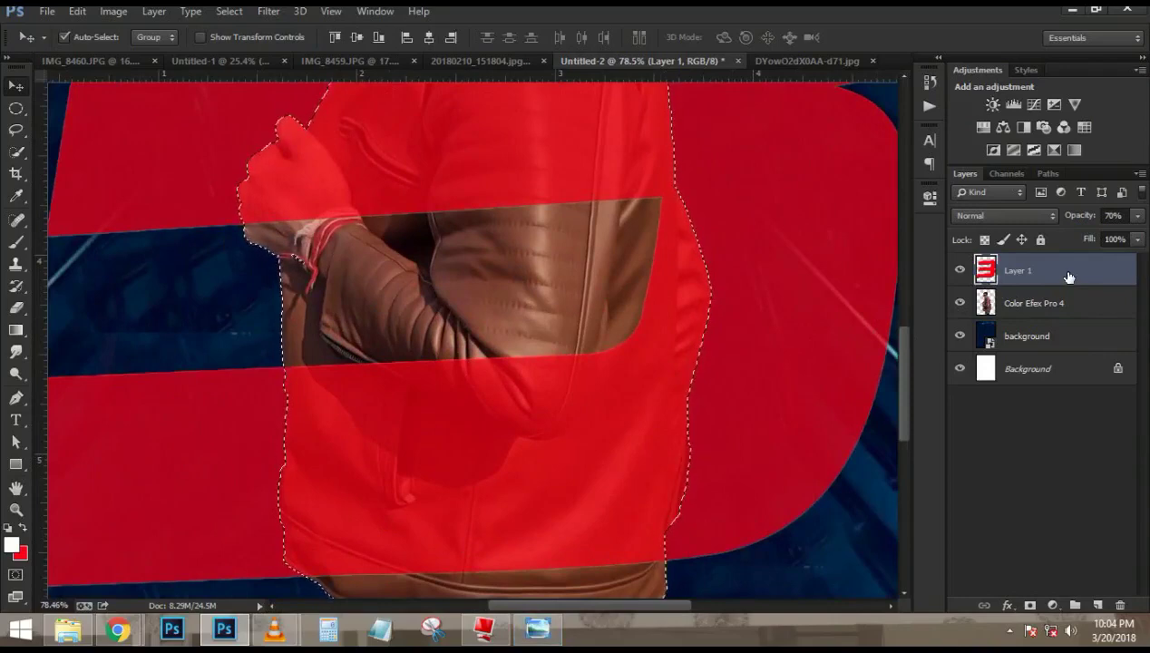
{"action": "key", "text": "ctrl+j"}
{"action": "scroll", "coordinate": [679, 299], "scroll_direction": "down", "scroll_amount": 5}
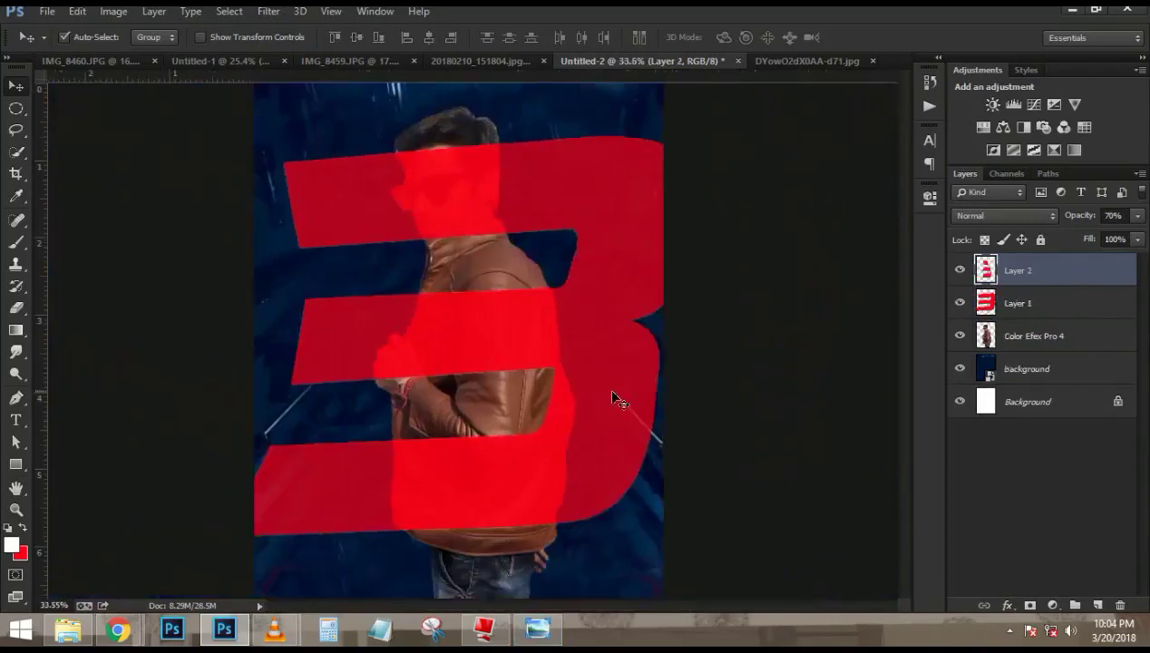
{"action": "scroll", "coordinate": [606, 386], "scroll_direction": "up", "scroll_amount": 3}
- Try the blend modes from Darken through Color on the man-shaped copy of the 3 and return it to Normal
{"action": "left_click", "coordinate": [995, 215]}
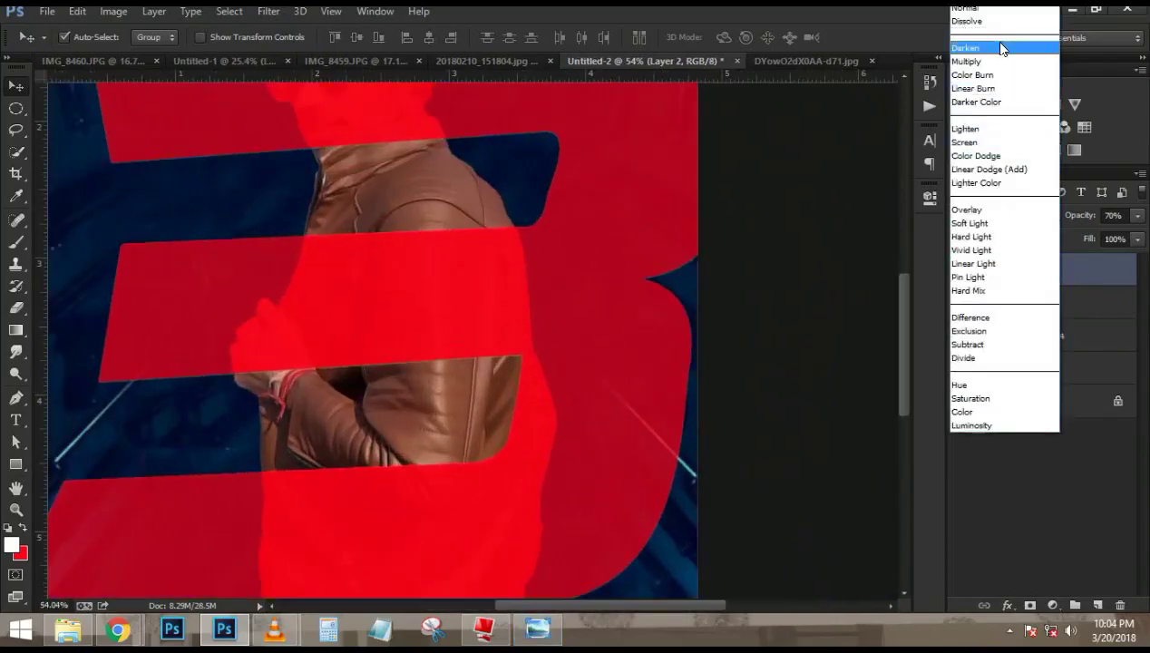
{"action": "left_click", "coordinate": [990, 41]}
{"action": "key", "text": "Down"}
{"action": "key", "text": "Down"}
{"action": "key", "text": "Down"}
{"action": "key", "text": "Down"}
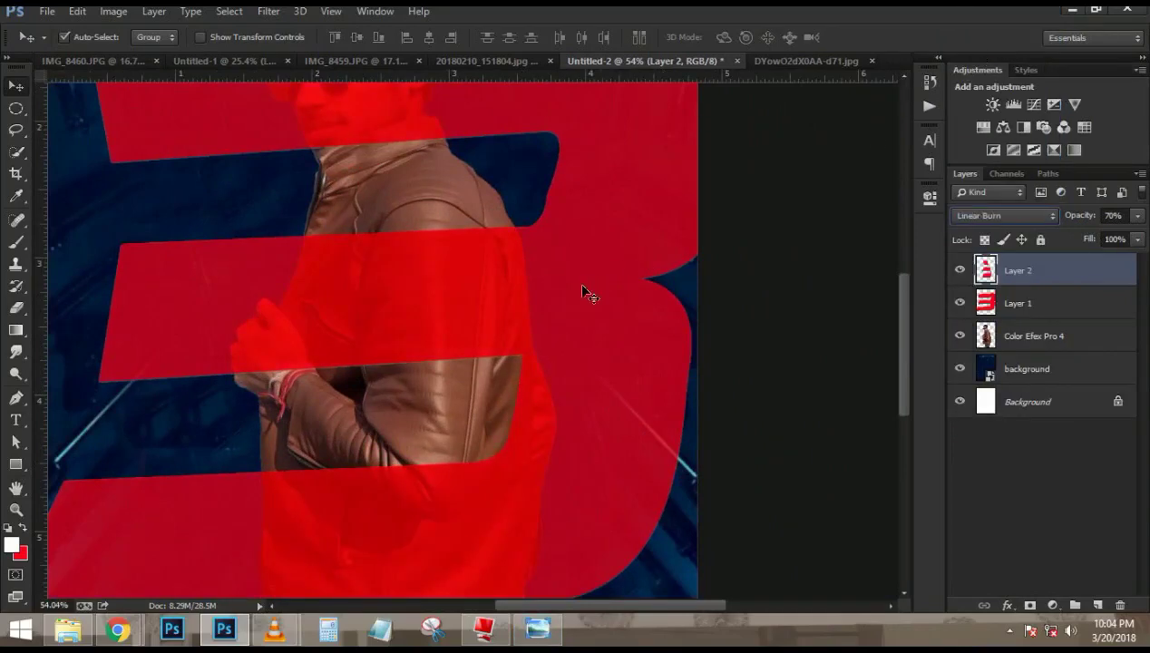
{"action": "key", "text": "Down"}
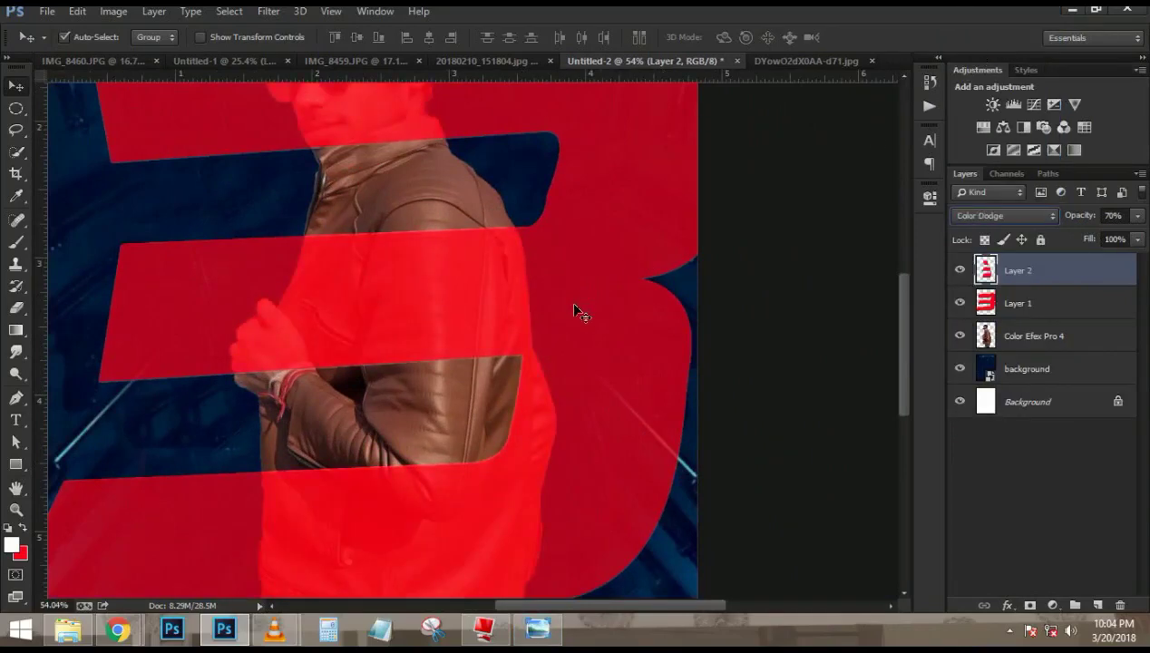
{"action": "scroll", "coordinate": [521, 353], "scroll_direction": "down", "scroll_amount": 3}
{"action": "left_click", "coordinate": [1004, 218]}
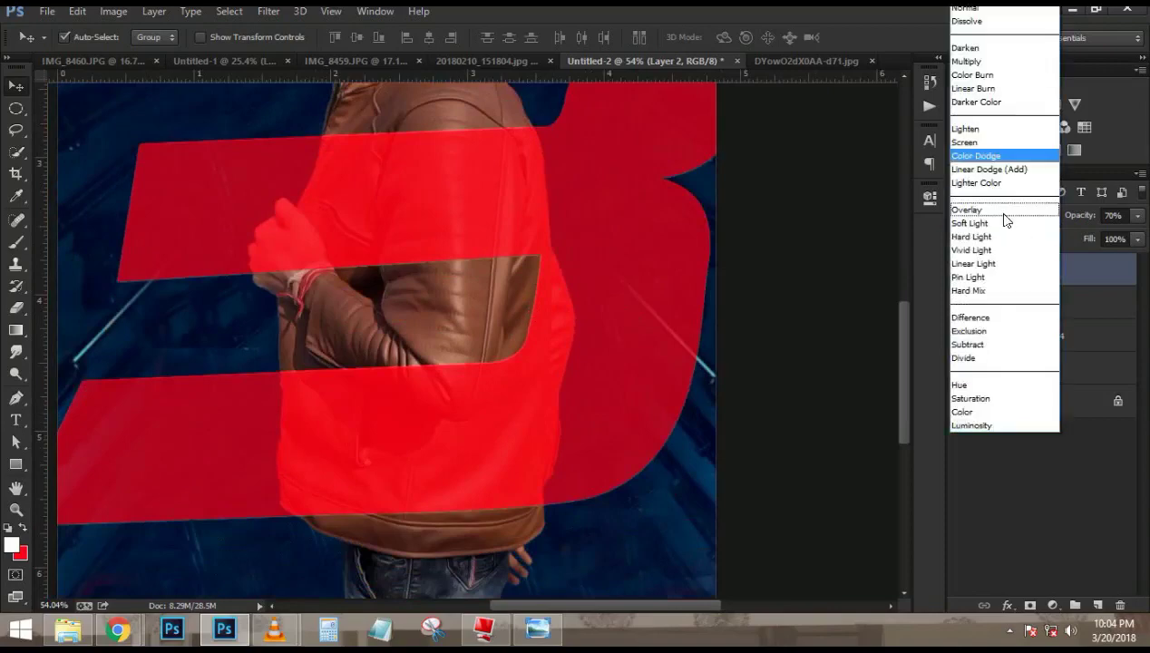
{"action": "left_click", "coordinate": [1005, 157]}
{"action": "key", "text": "Down"}
{"action": "key", "text": "Down"}
{"action": "key", "text": "Down"}
{"action": "key", "text": "Down"}
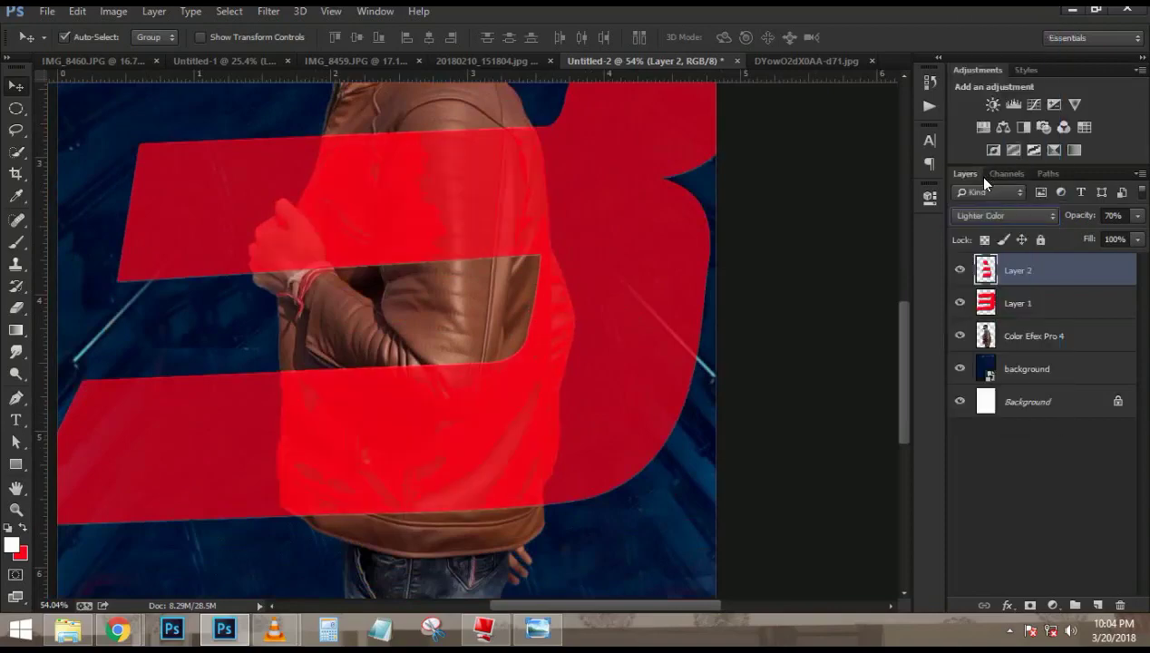
{"action": "key", "text": "Down"}
{"action": "key", "text": "Down"}
{"action": "key", "text": "Down"}
{"action": "key", "text": "Down"}
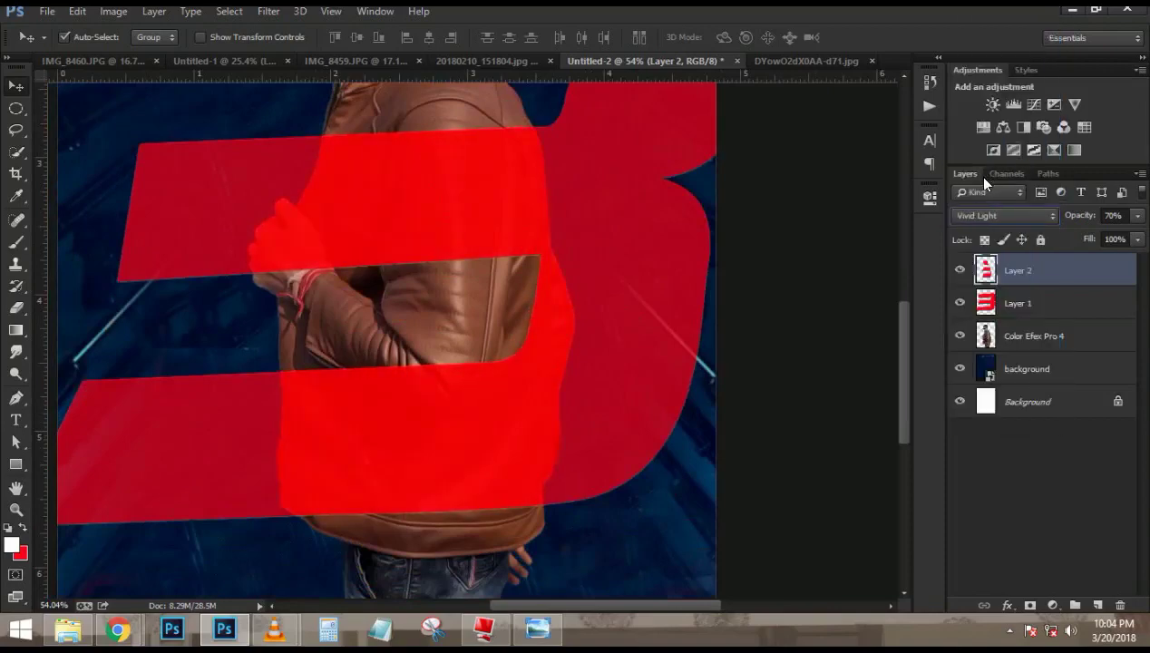
{"action": "key", "text": "Down"}
{"action": "key", "text": "Down"}
{"action": "key", "text": "Down"}
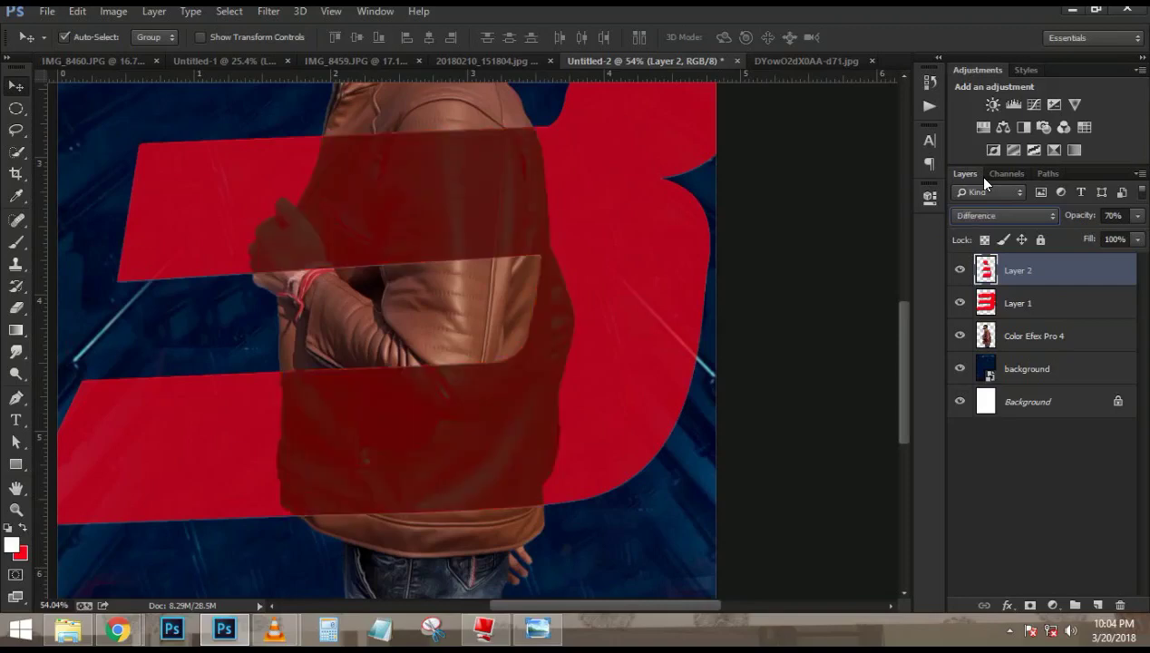
{"action": "key", "text": "Down"}
{"action": "key", "text": "Down"}
{"action": "key", "text": "Down"}
{"action": "key", "text": "Down"}
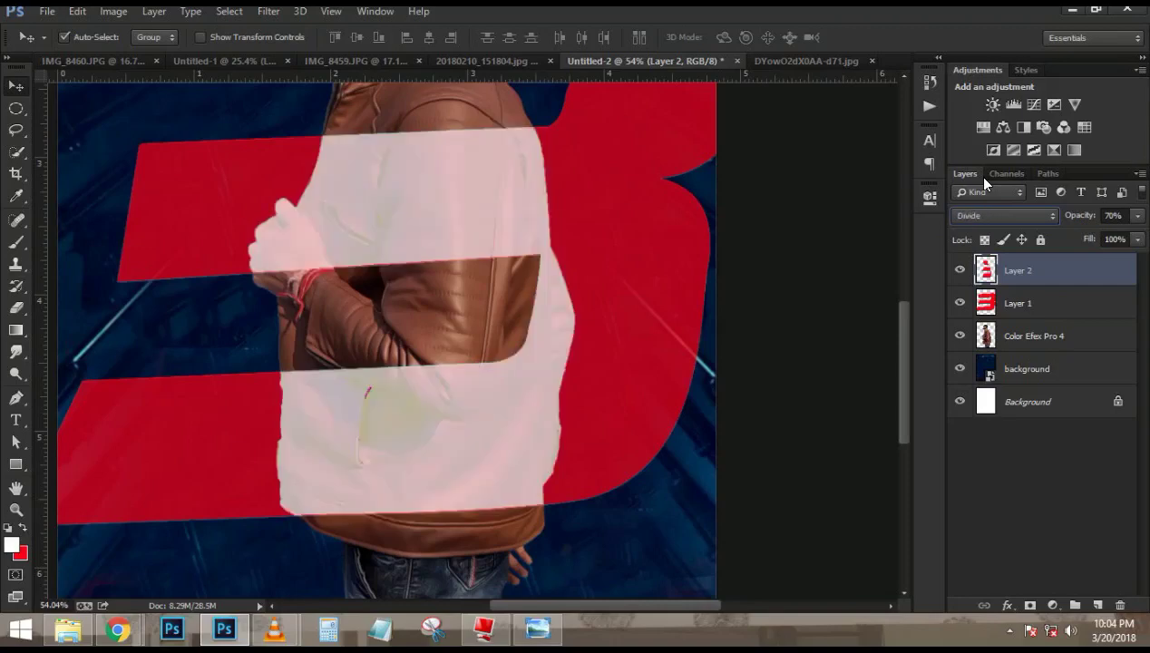
{"action": "key", "text": "Down"}
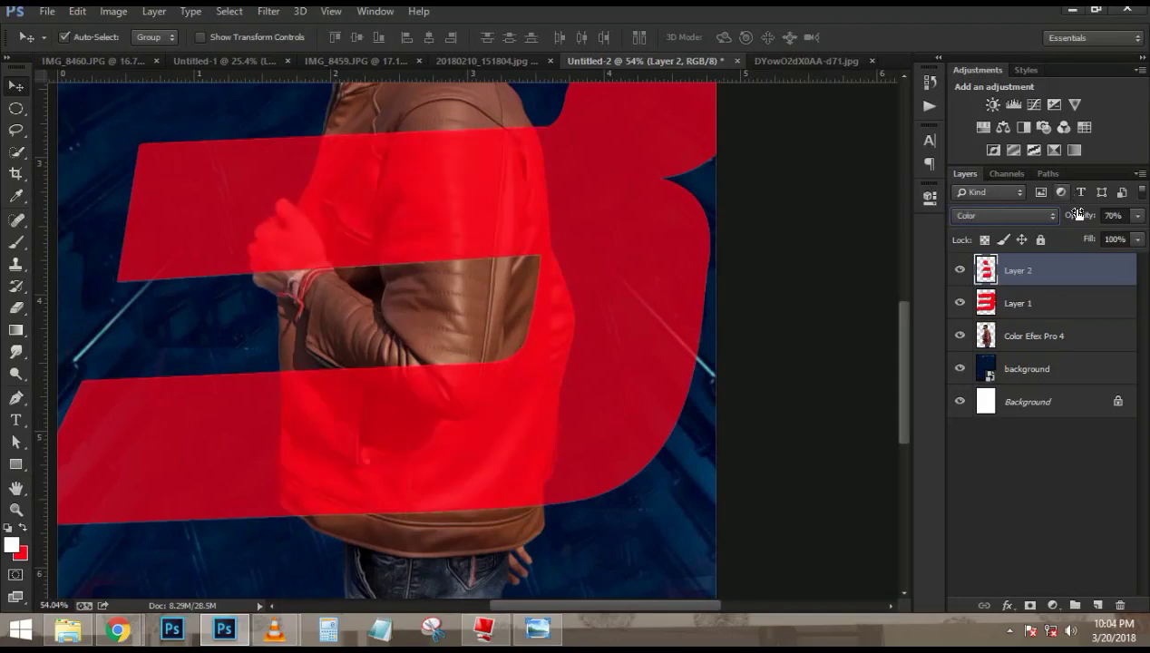
{"action": "key", "text": "Home"}
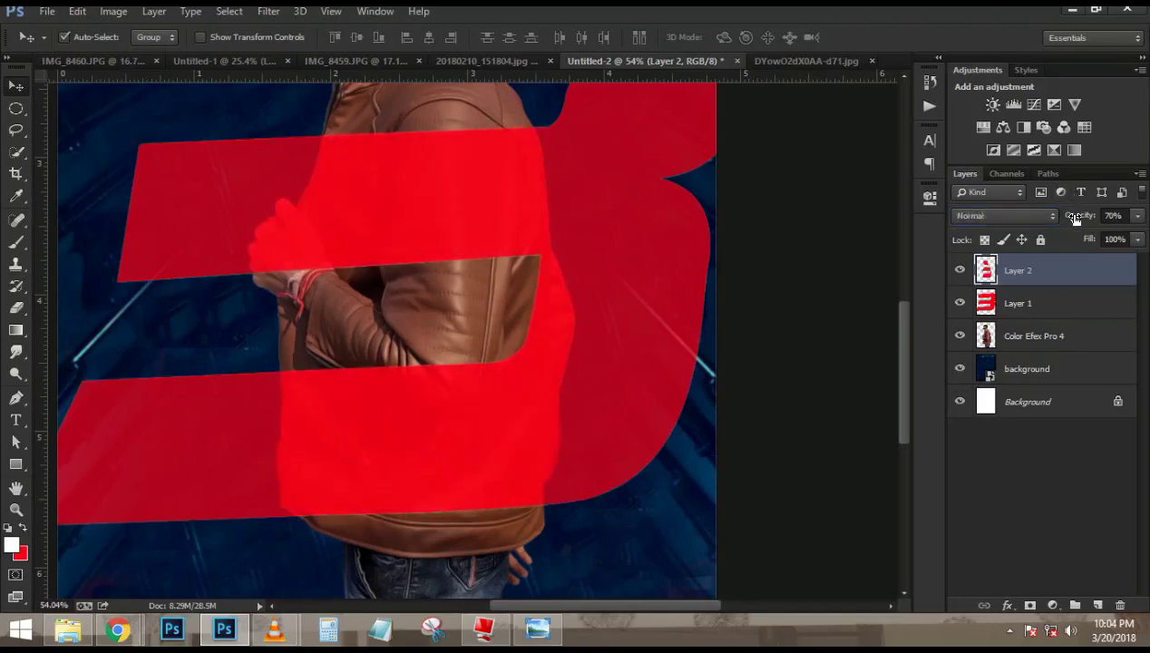
- Try the man-shaped copy at opacities down to about 12%, and delete that layer
{"action": "mouse_move", "coordinate": [1073, 219]}
{"action": "left_mouse_down"}
{"action": "mouse_move", "coordinate": [1050, 214]}
{"action": "mouse_move", "coordinate": [1065, 220]}
{"action": "left_mouse_up"}
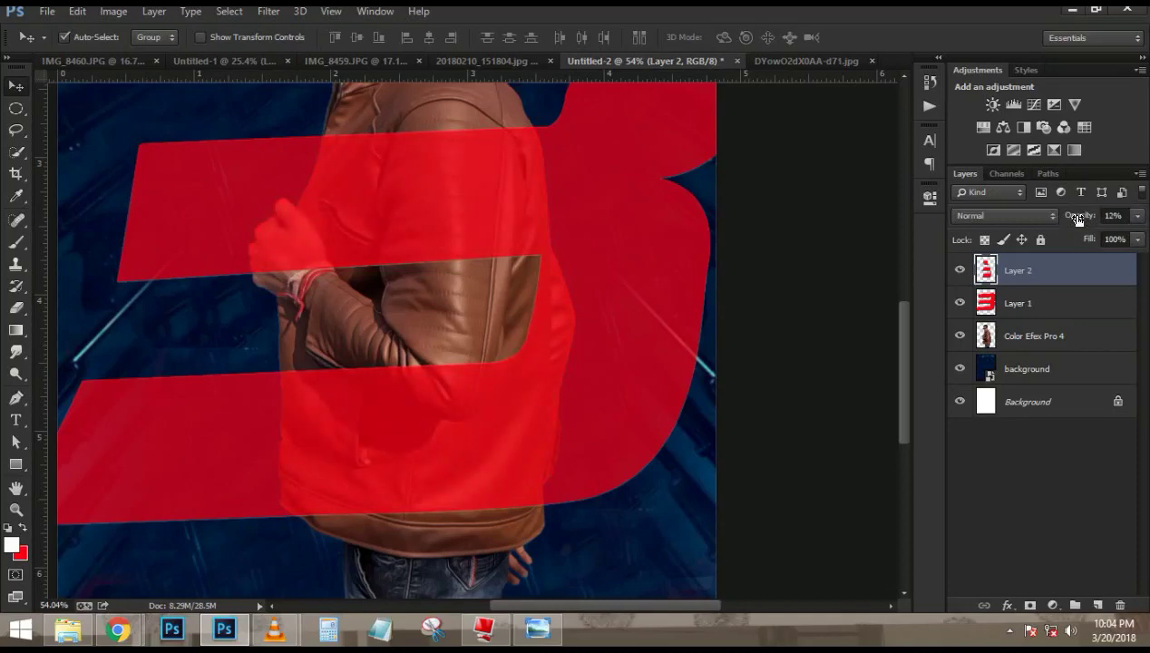
{"action": "left_click_drag", "start_coordinate": [1077, 220], "coordinate": [1088, 224]}
{"action": "key", "text": "Delete"}
{"action": "scroll", "coordinate": [358, 242], "scroll_direction": "down", "scroll_amount": 3}
{"action": "scroll", "coordinate": [466, 260], "scroll_direction": "up", "scroll_amount": 2}
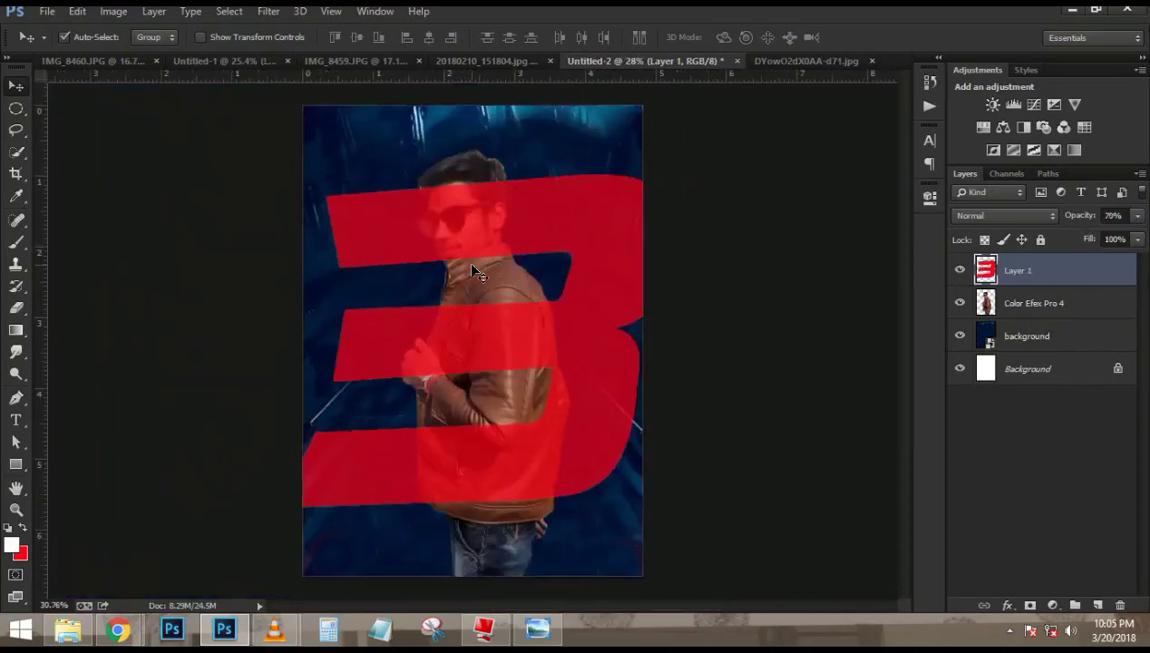
{"action": "scroll", "coordinate": [464, 228], "scroll_direction": "up", "scroll_amount": 2}
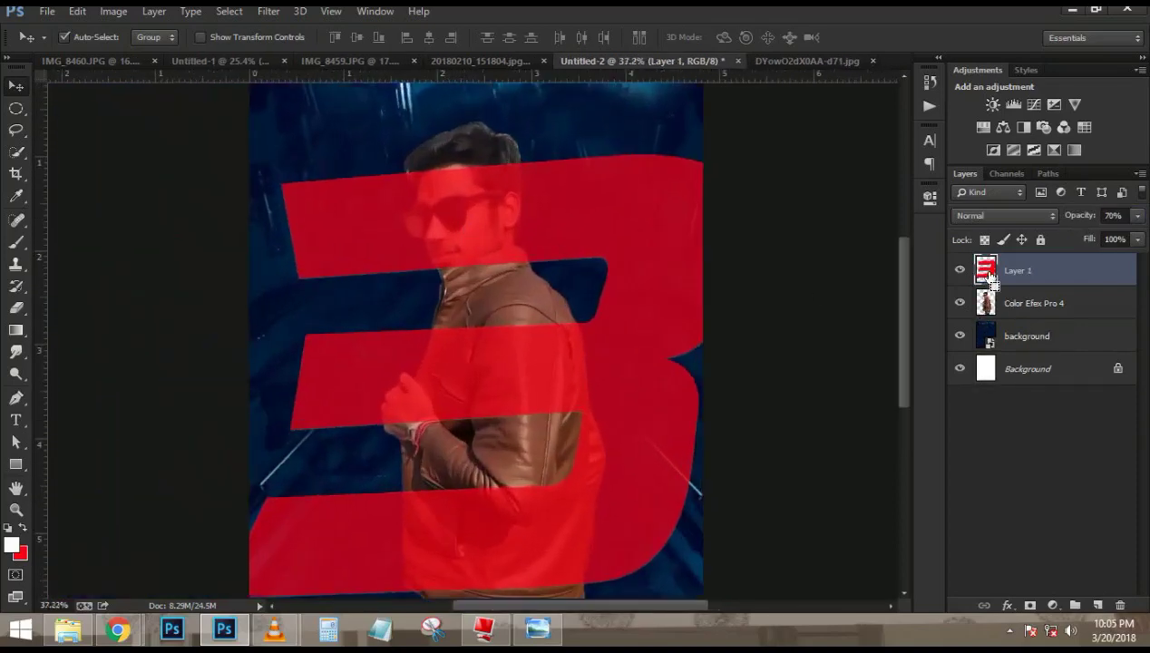
{"action": "left_click", "coordinate": [991, 277], "text": "ctrl"}
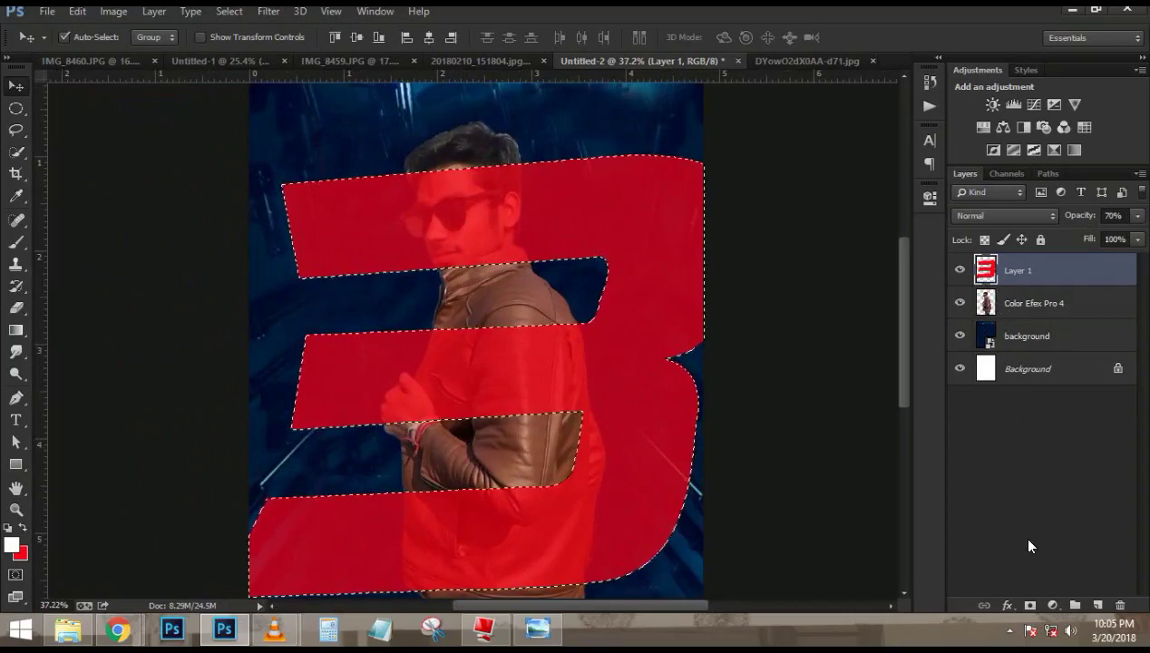
{"action": "left_click", "coordinate": [1031, 606]}
{"action": "key", "text": "ctrl+z"}
{"action": "key", "text": "ctrl+d"}
- Add a blank layer mask to the red 3 layer, load the man's outline as a selection, and make the 3 layer active
{"action": "left_click", "coordinate": [1032, 607]}
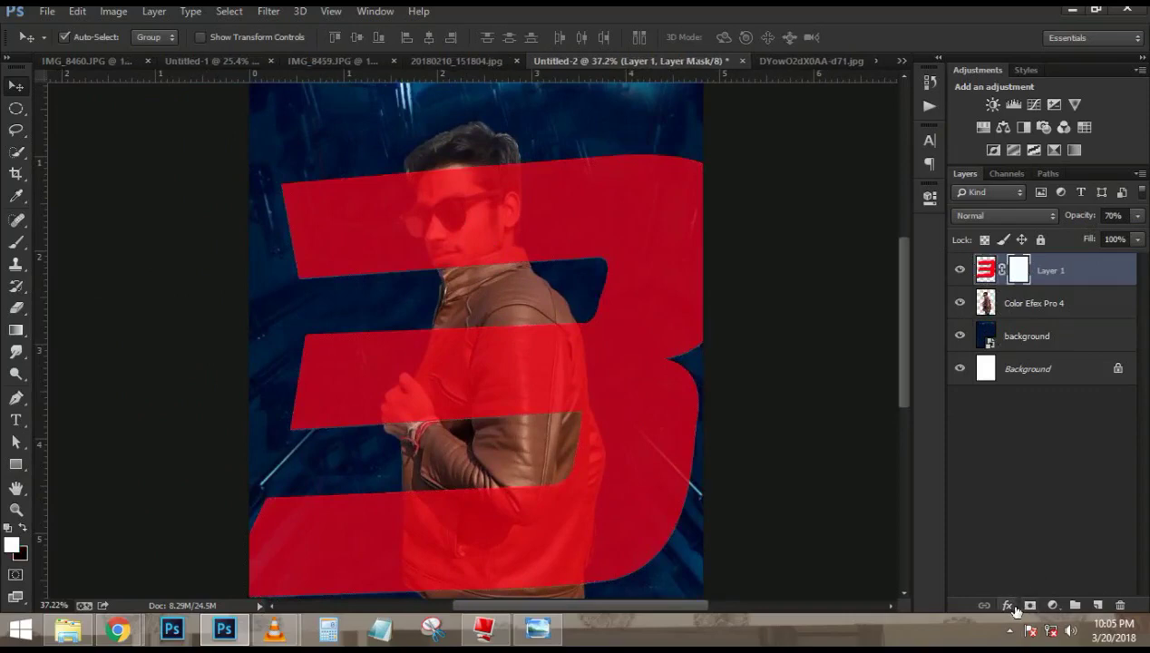
{"action": "left_click", "coordinate": [1014, 301]}
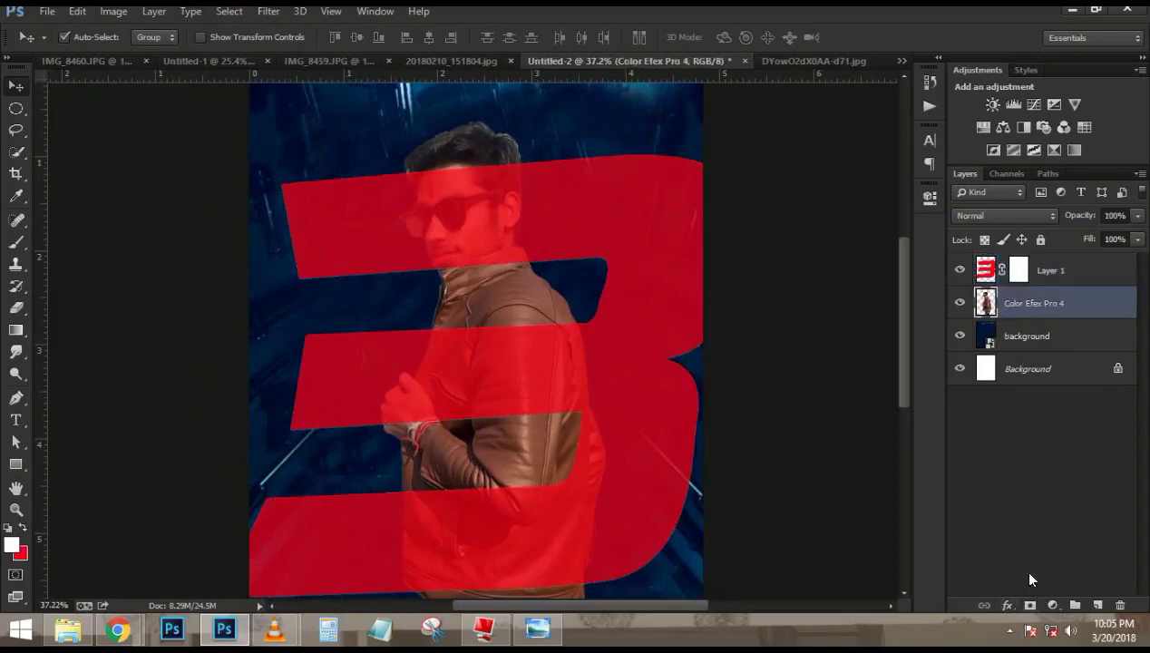
{"action": "left_click", "coordinate": [987, 308], "text": "ctrl"}
{"action": "left_click", "coordinate": [1043, 271]}
- Paint black on the 3's layer mask with a 150 px brush to hide the red over the man's face and hair
{"action": "scroll", "coordinate": [347, 162], "scroll_direction": "up", "scroll_amount": 5}
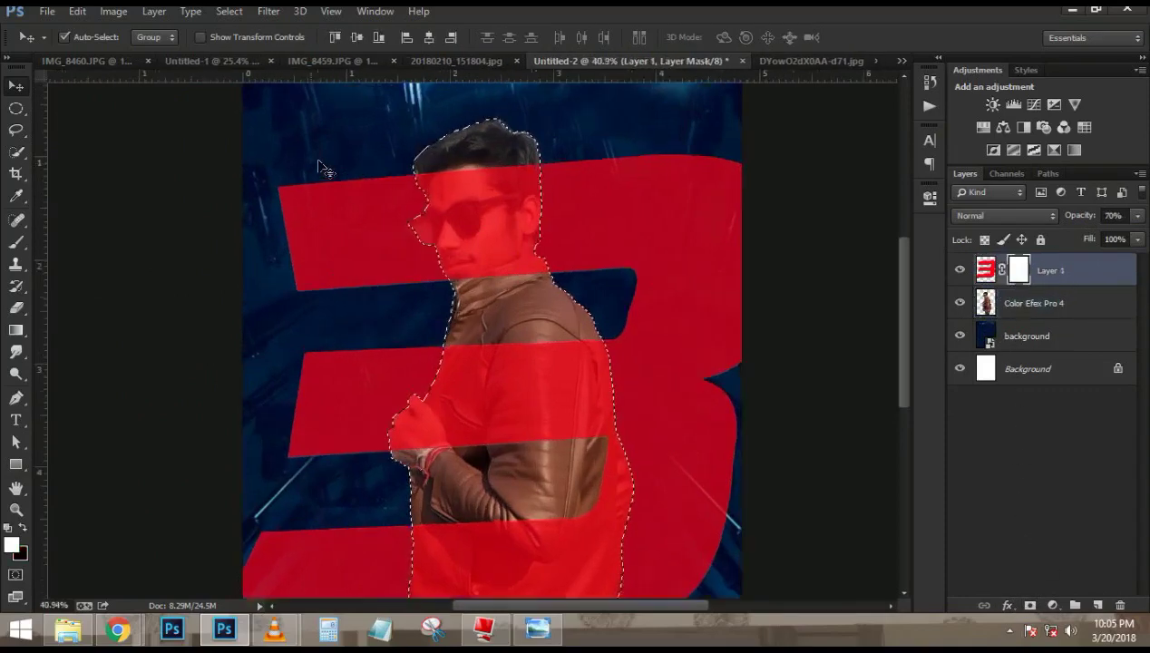
{"action": "key", "text": "b"}
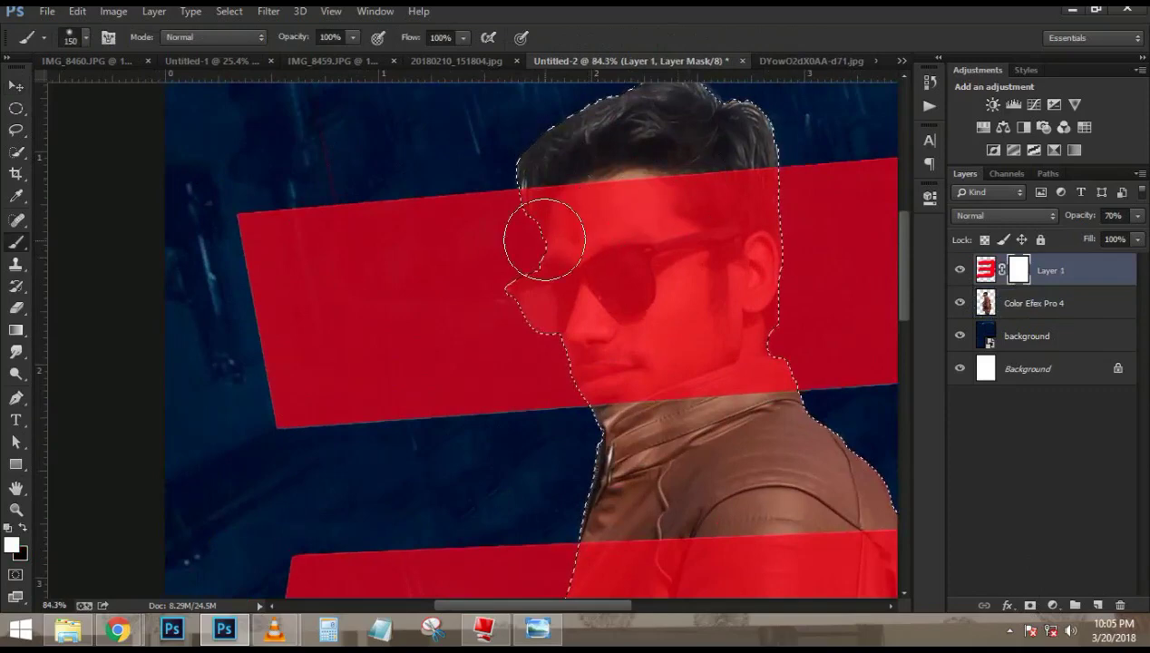
{"action": "key", "text": "x"}
{"action": "mouse_move", "coordinate": [547, 215]}
{"action": "left_mouse_down"}
{"action": "mouse_move", "coordinate": [538, 292]}
{"action": "mouse_move", "coordinate": [568, 224]}
{"action": "left_mouse_up"}
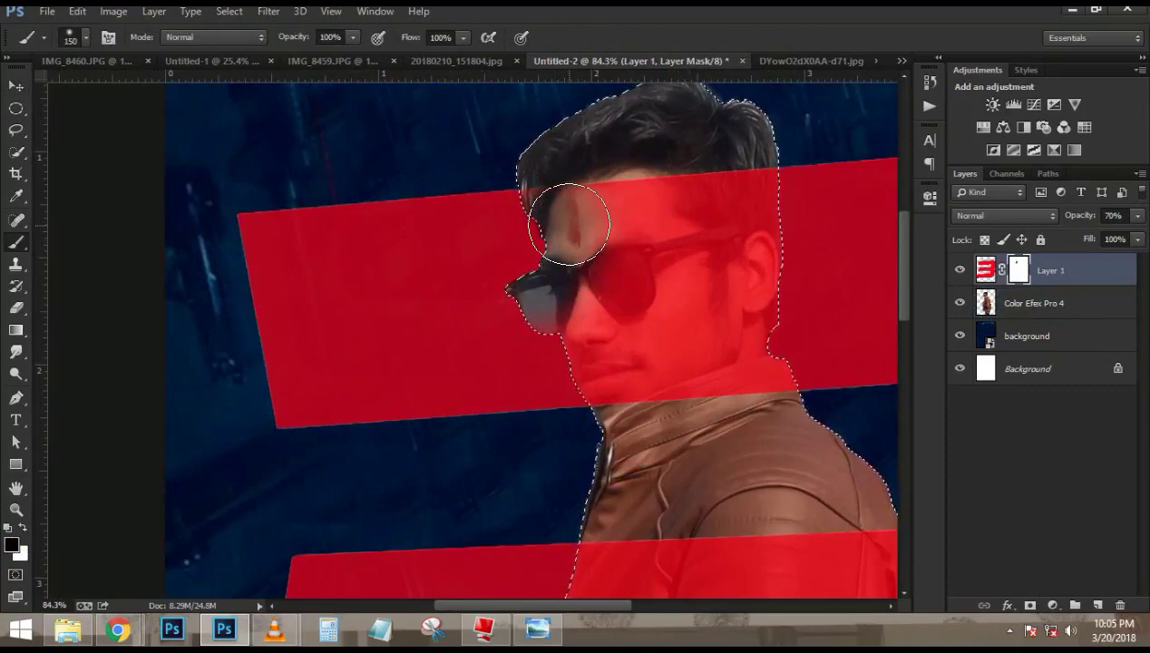
{"action": "scroll", "coordinate": [569, 224], "scroll_direction": "up", "scroll_amount": 3}
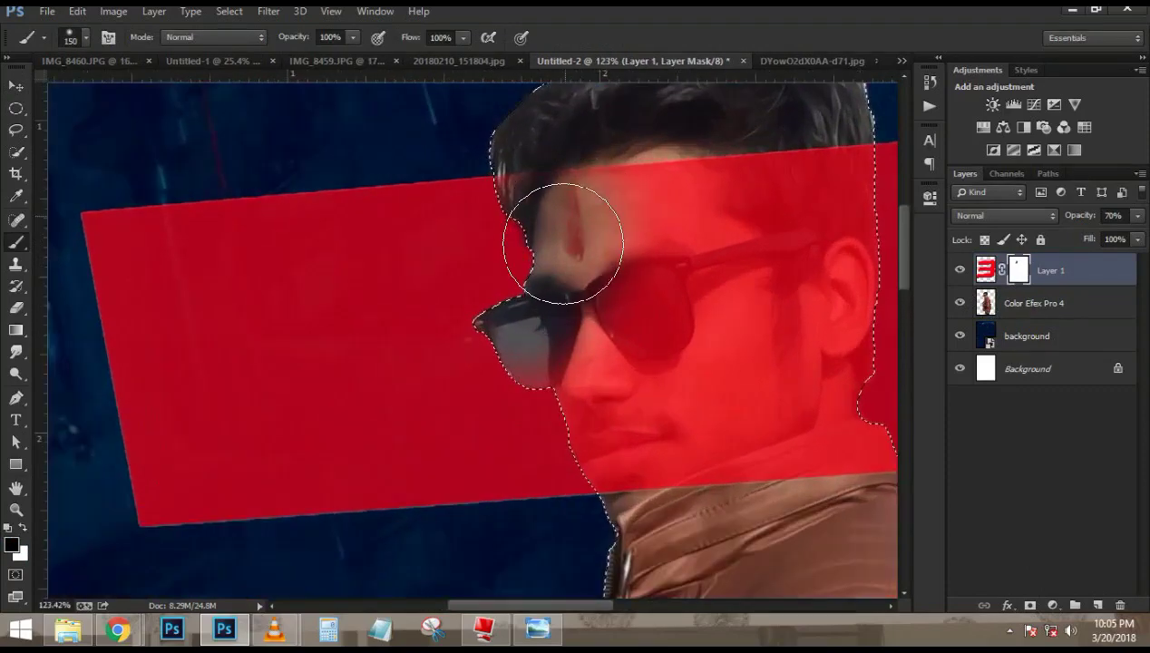
{"action": "mouse_move", "coordinate": [518, 150]}
{"action": "left_mouse_down"}
{"action": "mouse_move", "coordinate": [553, 270]}
{"action": "mouse_move", "coordinate": [673, 307]}
{"action": "mouse_move", "coordinate": [877, 222]}
{"action": "mouse_move", "coordinate": [909, 127]}
{"action": "mouse_move", "coordinate": [882, 149]}
{"action": "mouse_move", "coordinate": [778, 316]}
{"action": "mouse_move", "coordinate": [812, 363]}
{"action": "mouse_move", "coordinate": [718, 478]}
{"action": "mouse_move", "coordinate": [625, 515]}
{"action": "mouse_move", "coordinate": [591, 408]}
{"action": "left_mouse_up"}
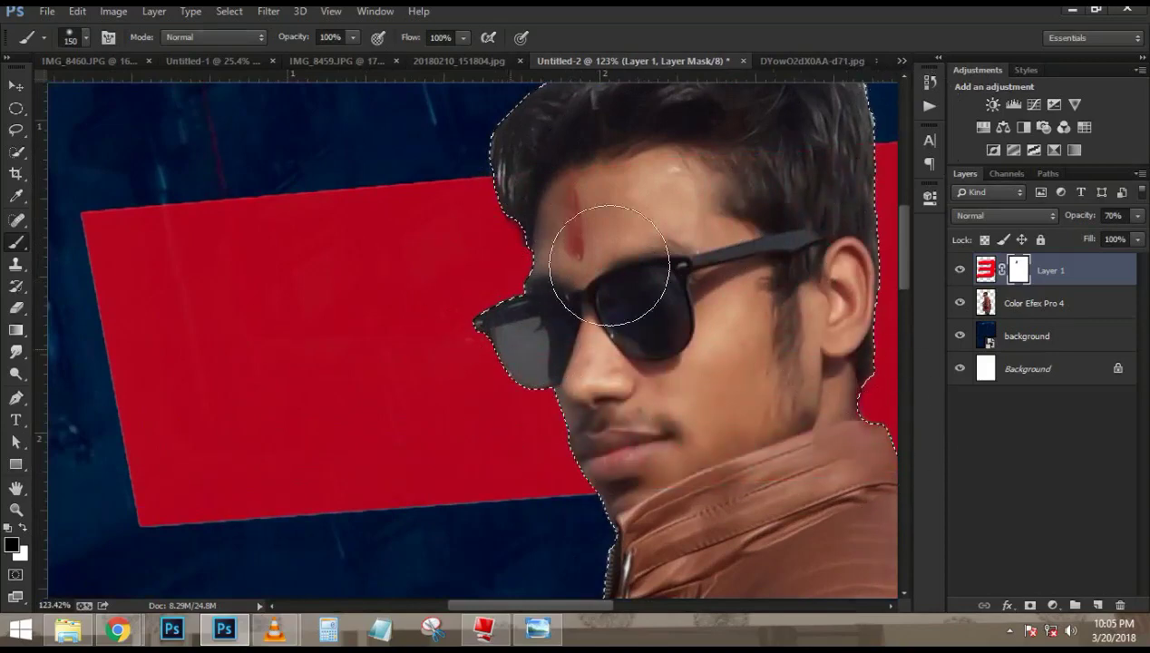
- Paint black on the 3's layer mask with the 150 px brush to hide the red over the man's hand and upper jacket
{"action": "scroll", "coordinate": [776, 524], "scroll_direction": "down", "scroll_amount": 1}
{"action": "key", "text": "x"}
{"action": "left_click_drag", "start_coordinate": [468, 249], "coordinate": [490, 258]}
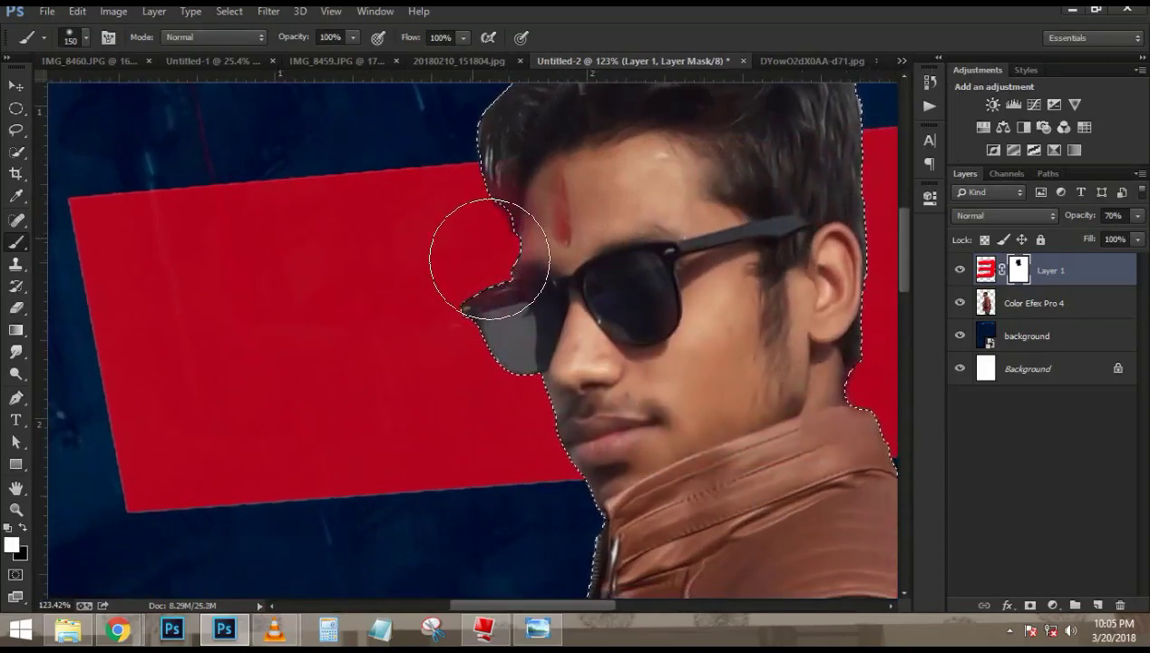
{"action": "key", "text": "ctrl+z"}
{"action": "scroll", "coordinate": [628, 321], "scroll_direction": "down", "scroll_amount": 3}
{"action": "left_click_drag", "start_coordinate": [742, 493], "coordinate": [727, 265]}
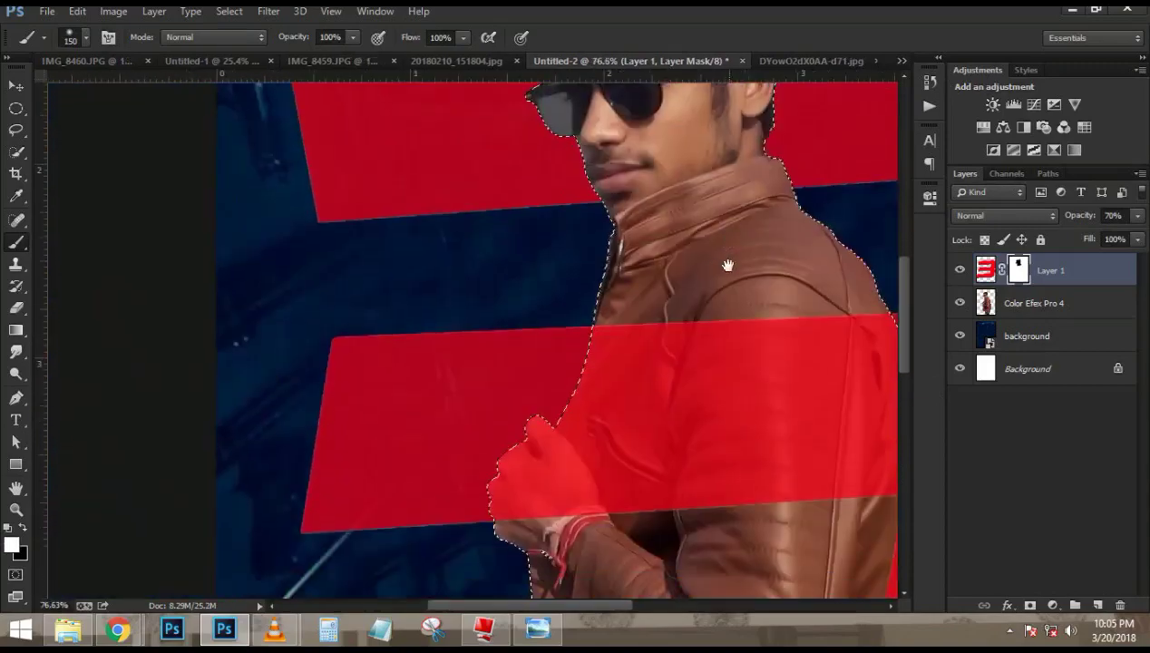
{"action": "scroll", "coordinate": [642, 352], "scroll_direction": "down", "scroll_amount": 4}
{"action": "scroll", "coordinate": [569, 332], "scroll_direction": "up", "scroll_amount": 3}
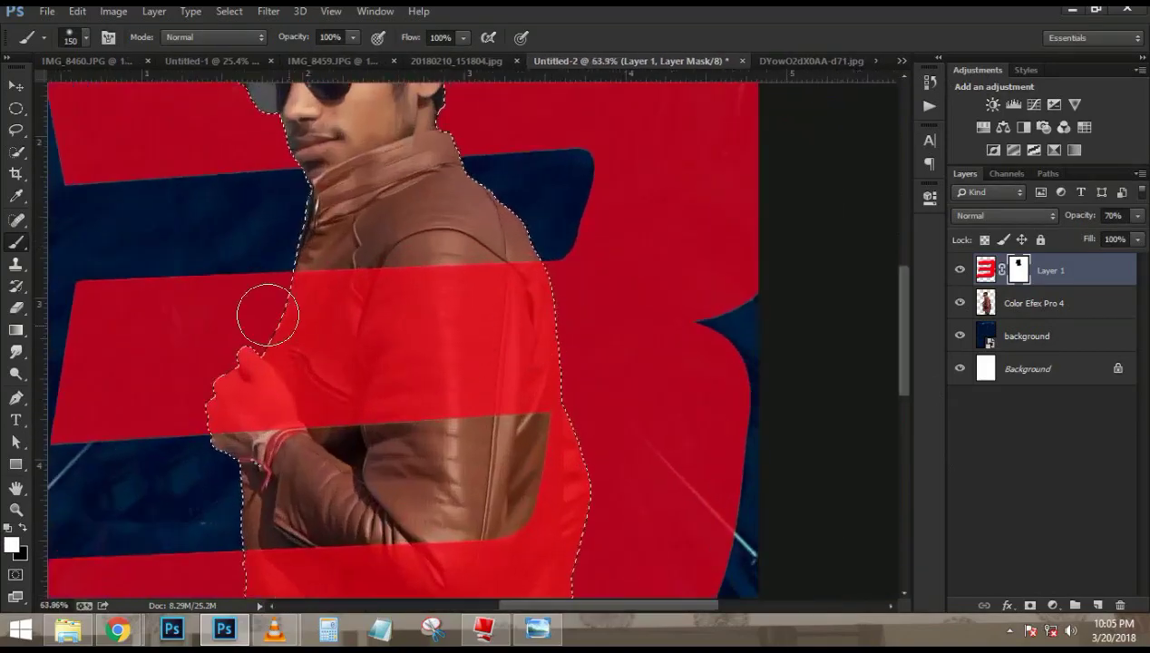
{"action": "scroll", "coordinate": [267, 315], "scroll_direction": "up", "scroll_amount": 4}
{"action": "key", "text": "x"}
{"action": "mouse_move", "coordinate": [367, 257]}
{"action": "left_mouse_down"}
{"action": "mouse_move", "coordinate": [281, 373]}
{"action": "mouse_move", "coordinate": [366, 239]}
{"action": "mouse_move", "coordinate": [361, 229]}
{"action": "mouse_move", "coordinate": [331, 321]}
{"action": "mouse_move", "coordinate": [153, 605]}
{"action": "mouse_move", "coordinate": [277, 425]}
{"action": "mouse_move", "coordinate": [207, 445]}
{"action": "mouse_move", "coordinate": [276, 502]}
{"action": "mouse_move", "coordinate": [435, 513]}
{"action": "mouse_move", "coordinate": [775, 432]}
{"action": "mouse_move", "coordinate": [616, 339]}
{"action": "mouse_move", "coordinate": [705, 361]}
{"action": "mouse_move", "coordinate": [747, 290]}
{"action": "mouse_move", "coordinate": [672, 228]}
{"action": "mouse_move", "coordinate": [573, 296]}
{"action": "mouse_move", "coordinate": [463, 313]}
{"action": "mouse_move", "coordinate": [494, 326]}
{"action": "mouse_move", "coordinate": [588, 244]}
{"action": "mouse_move", "coordinate": [514, 219]}
{"action": "mouse_move", "coordinate": [425, 272]}
{"action": "mouse_move", "coordinate": [425, 313]}
{"action": "left_mouse_up"}
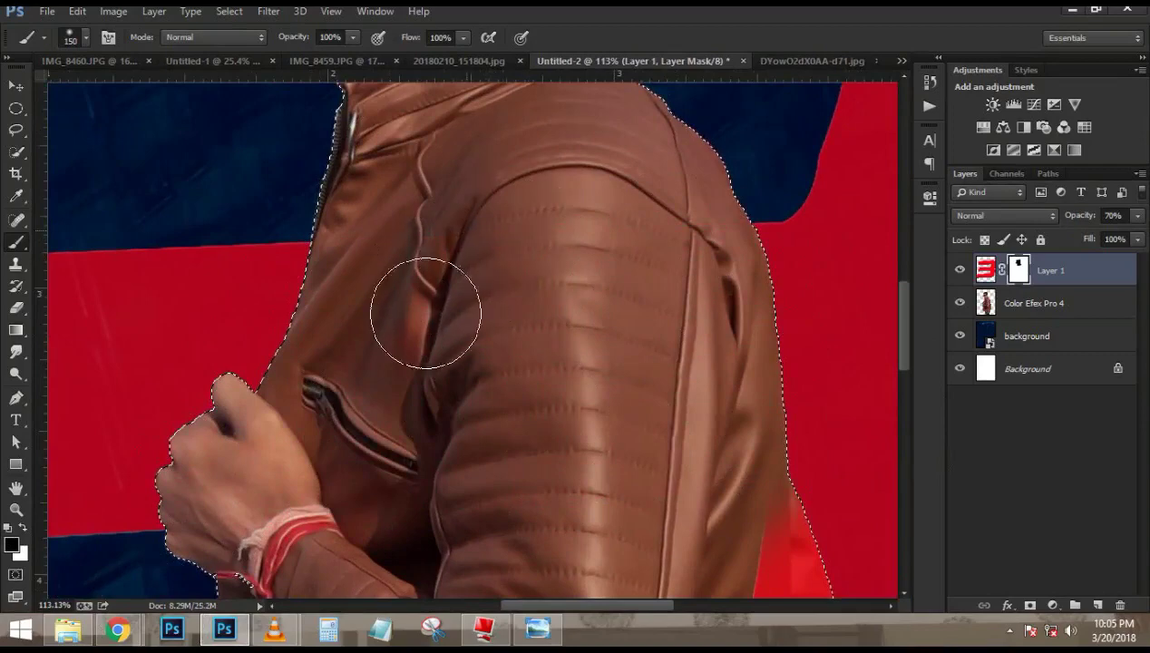
{"action": "scroll", "coordinate": [839, 341], "scroll_direction": "down", "scroll_amount": 5}
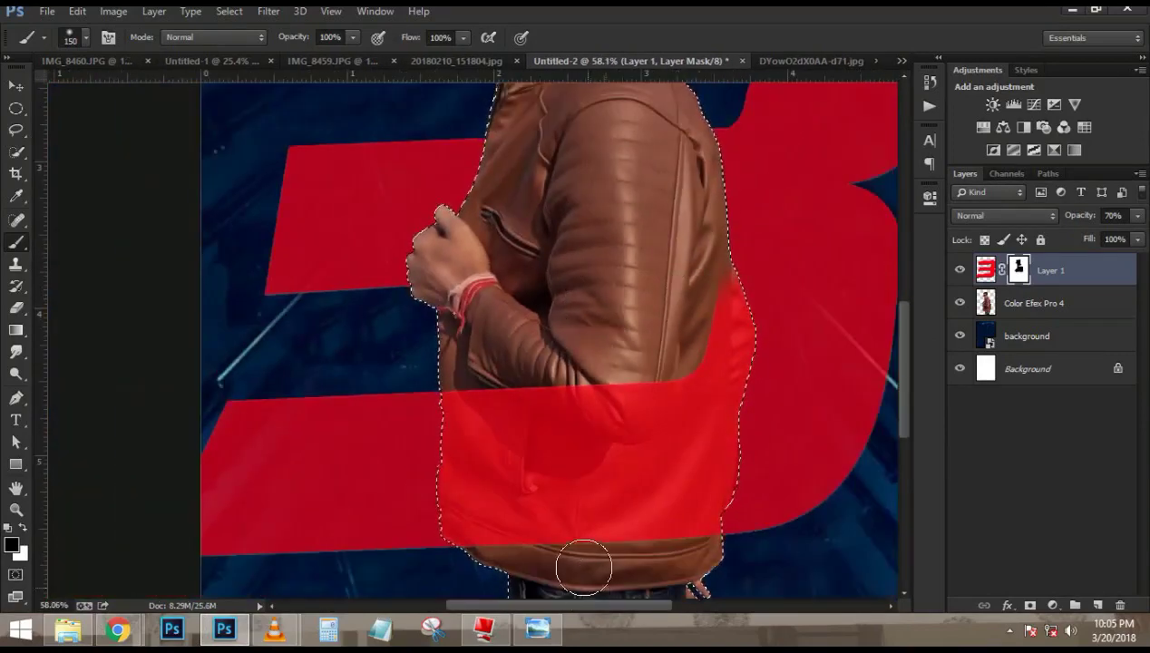
- Check the reference poster in Windows Photo Viewer, undo all painting on the 3's layer mask, and clear the selection
{"action": "left_click", "coordinate": [540, 627]}
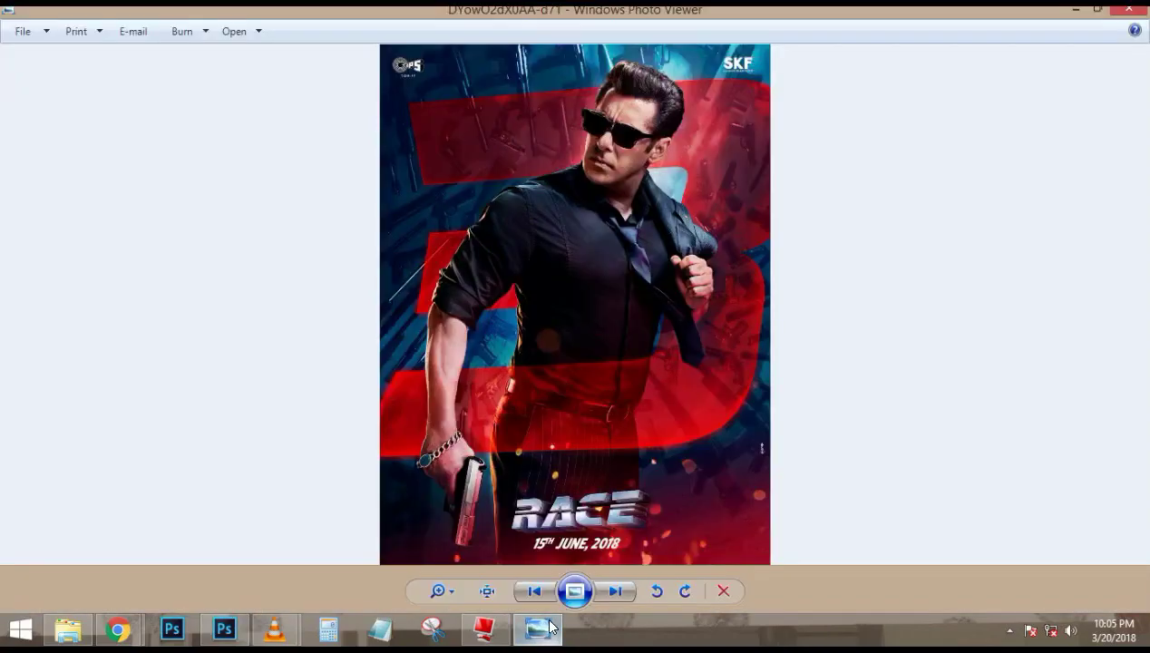
{"action": "left_click", "coordinate": [550, 626]}
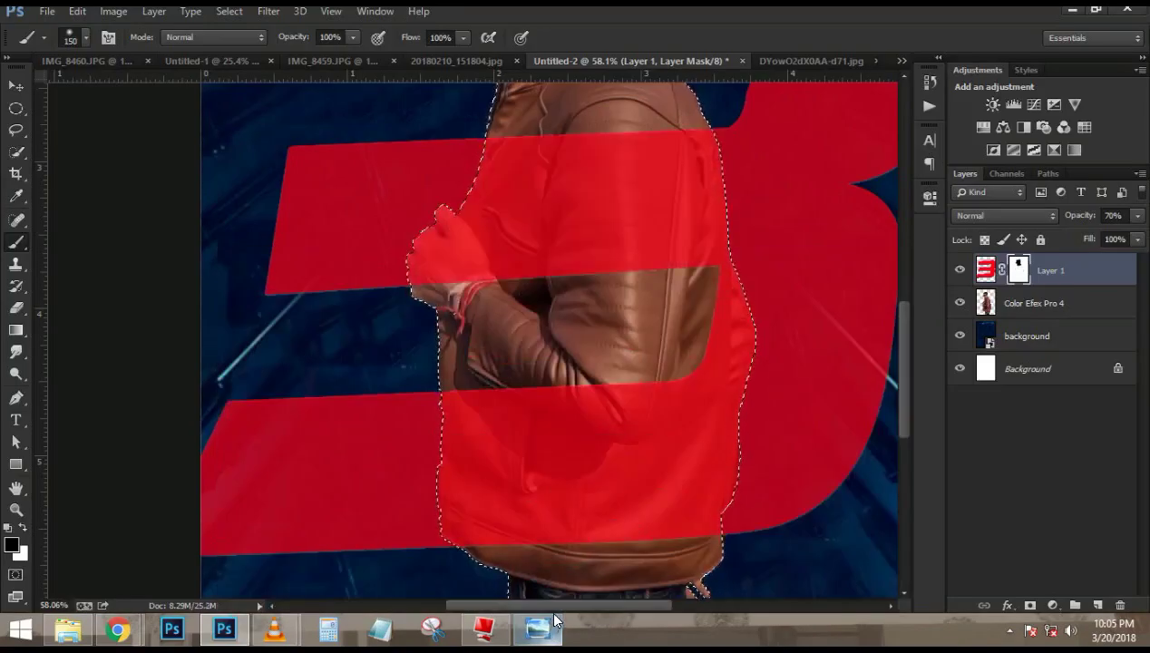
{"action": "key", "text": "ctrl+0"}
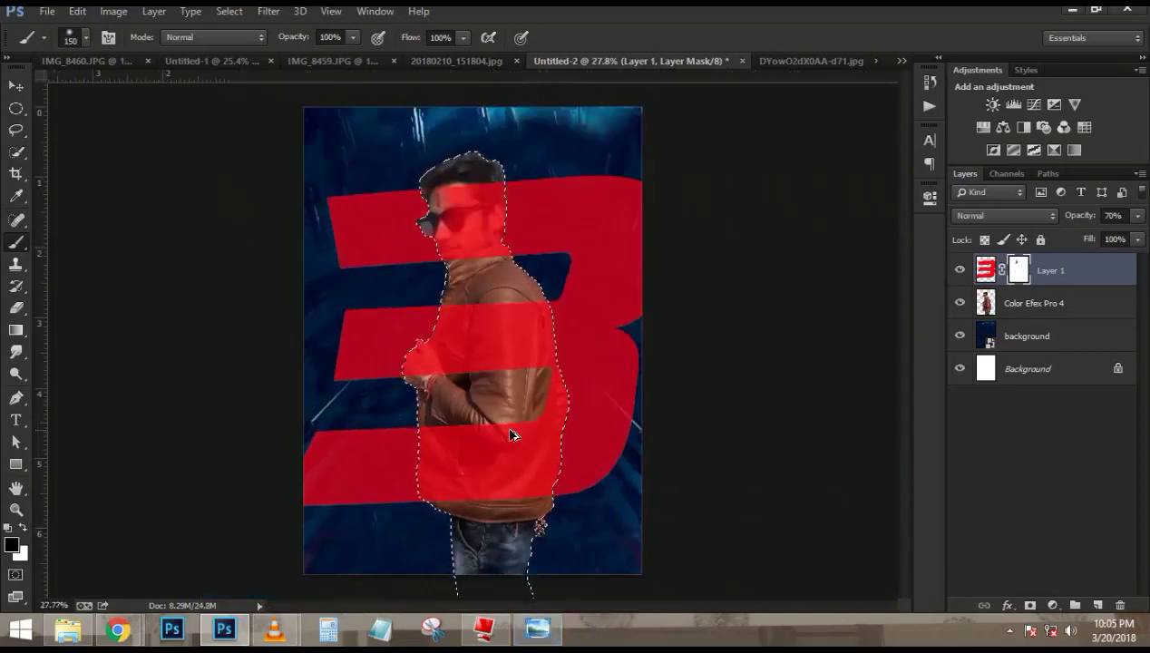
{"action": "key", "text": "ctrl+d"}
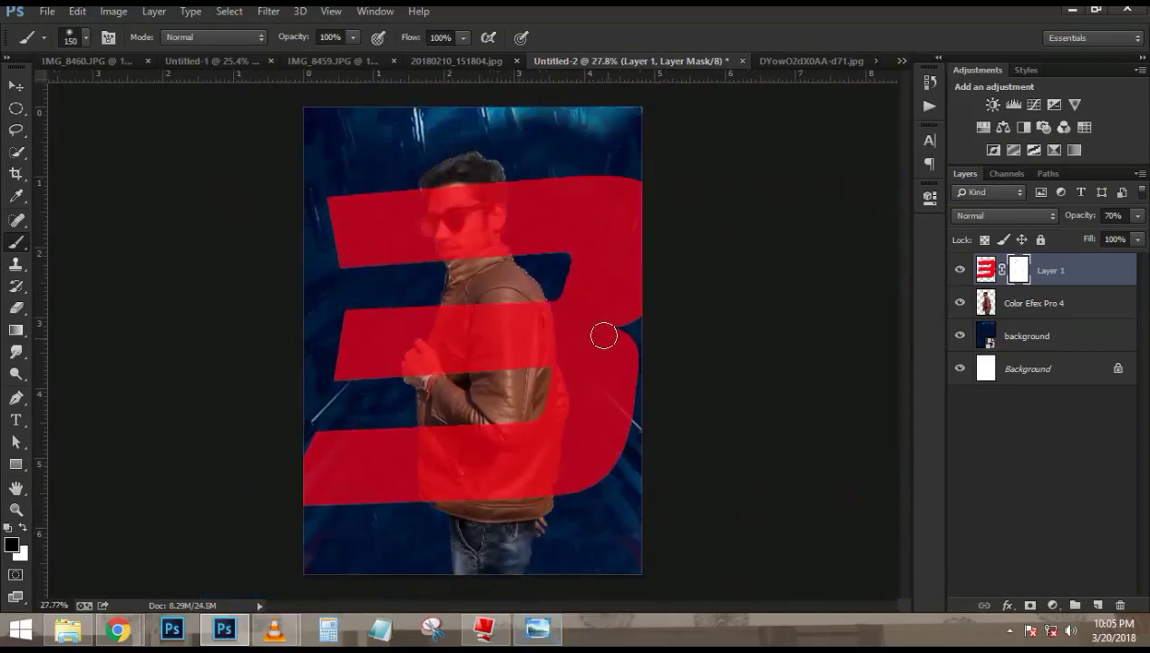
- Nudge the red 3 layer a few pixels to the right
{"action": "scroll", "coordinate": [543, 309], "scroll_direction": "up", "scroll_amount": 2}
{"action": "left_click", "coordinate": [16, 84]}
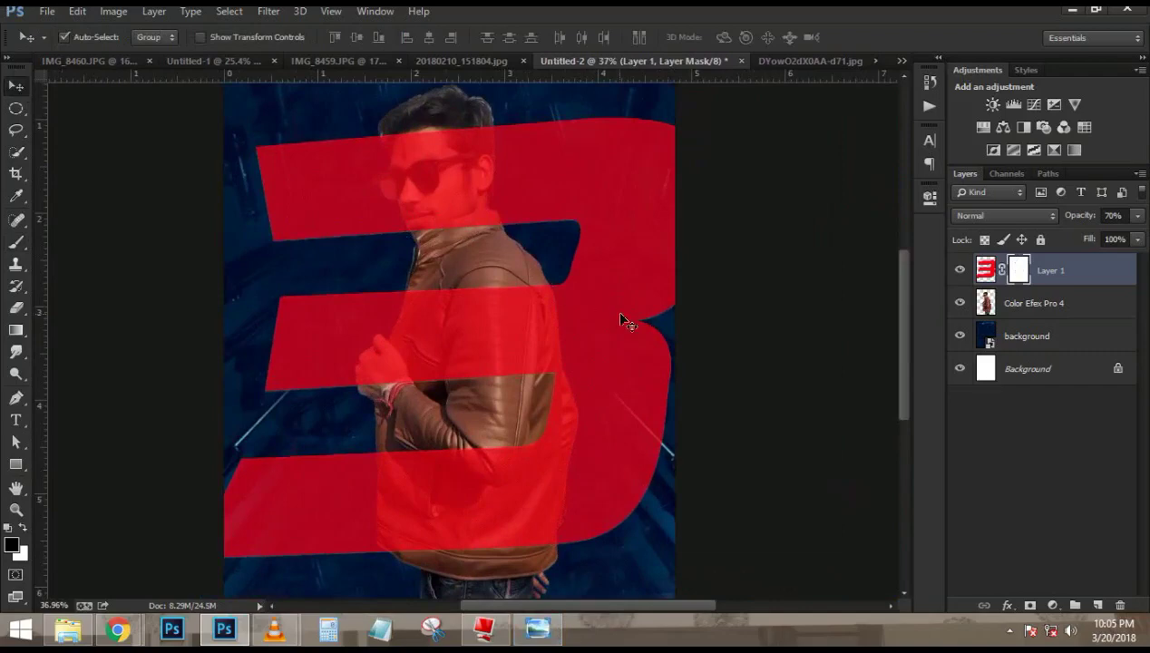
{"action": "key", "text": "Right"}
{"action": "key", "text": "Right"}
{"action": "key", "text": "Right"}
{"action": "key", "text": "Right"}
{"action": "key", "text": "Right"}
{"action": "key", "text": "Right"}
{"action": "key", "text": "Right"}
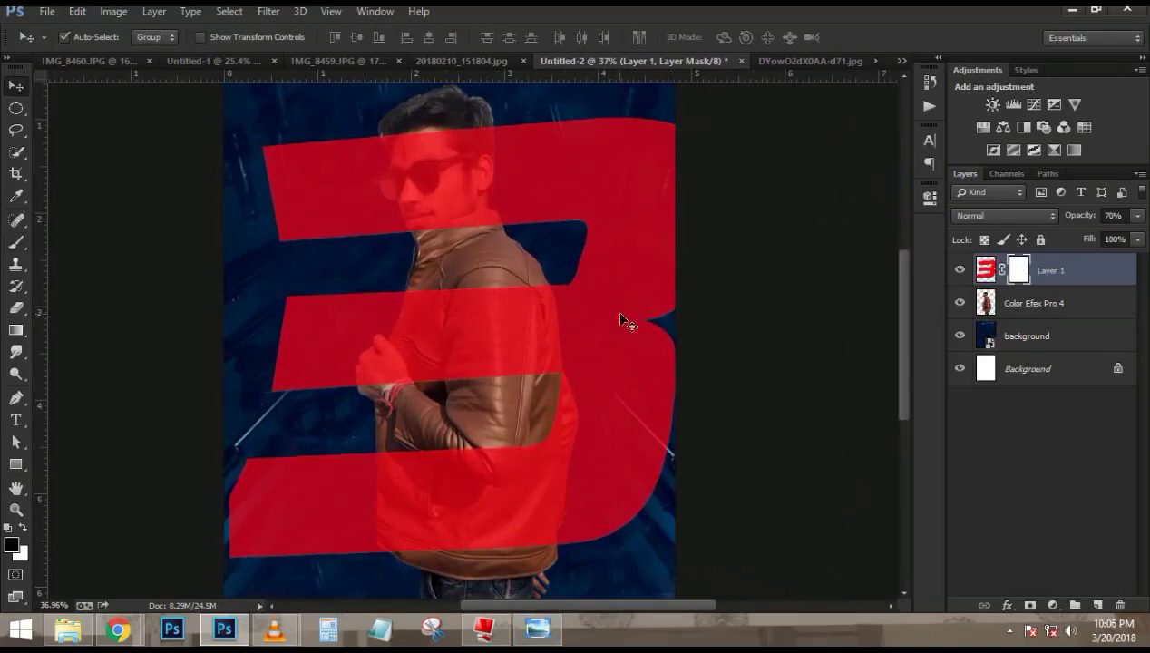
- Compare with the reference poster in Windows Photo Viewer, and shift the cut-out man to the left within the poster
{"action": "left_click", "coordinate": [537, 631]}
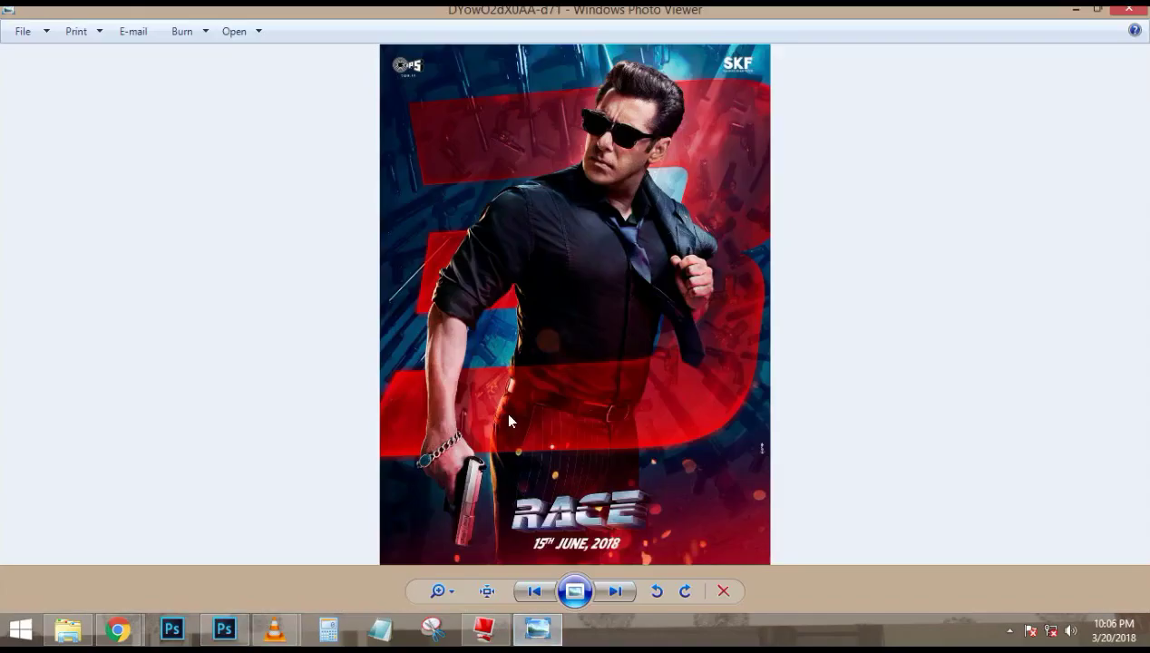
{"action": "left_click", "coordinate": [537, 631]}
{"action": "left_click", "coordinate": [487, 415]}
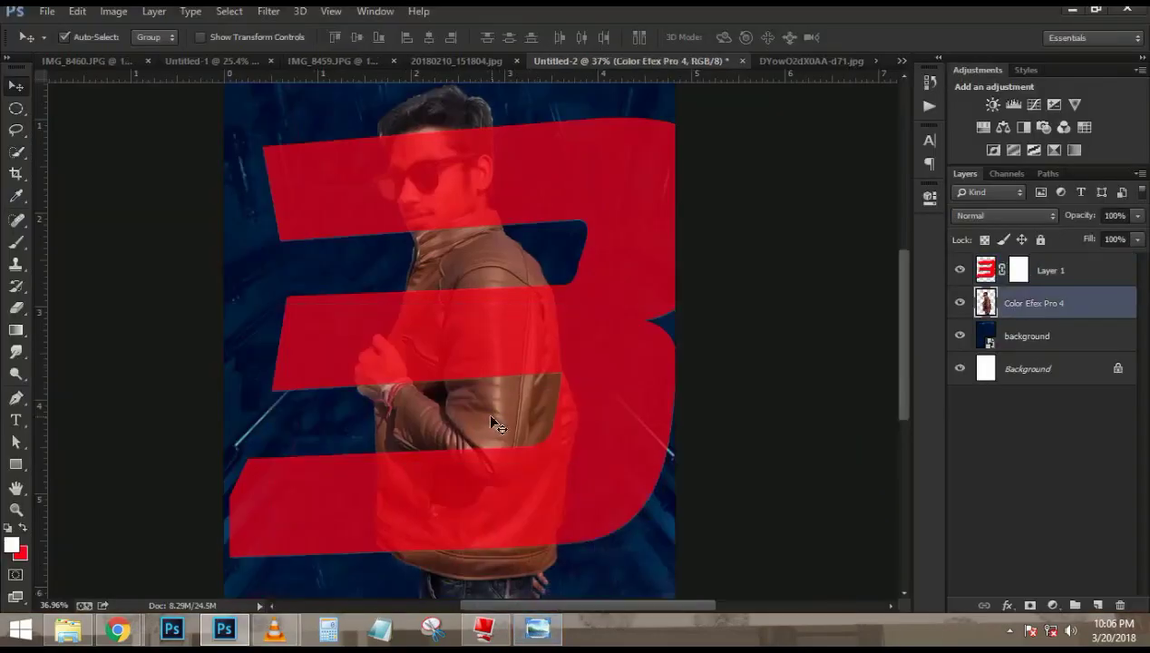
{"action": "key", "text": "shift+Left"}
{"action": "key", "text": "shift+Left"}
{"action": "key", "text": "shift+Left"}
{"action": "key", "text": "shift+Left"}
{"action": "key", "text": "shift+Left"}
{"action": "key", "text": "shift+Left"}
{"action": "key", "text": "shift+Left"}
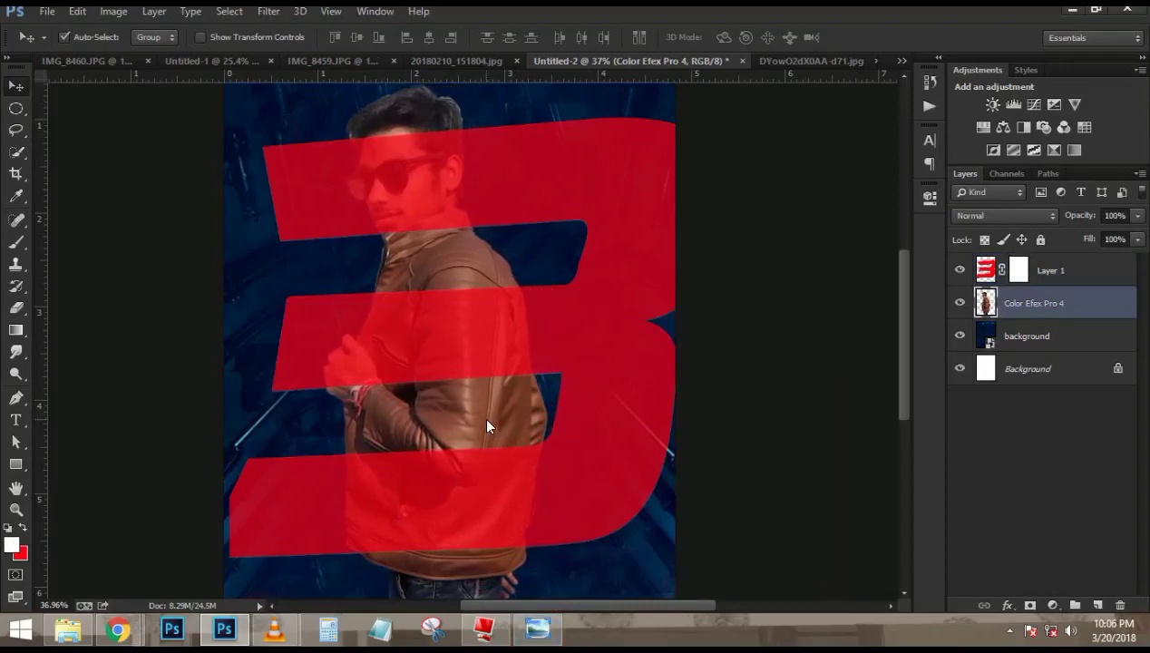
- Nudge the red 3 back left by 10 px, load the man's outline as a selection, and make the 3's layer mask active
{"action": "left_click", "coordinate": [545, 511]}
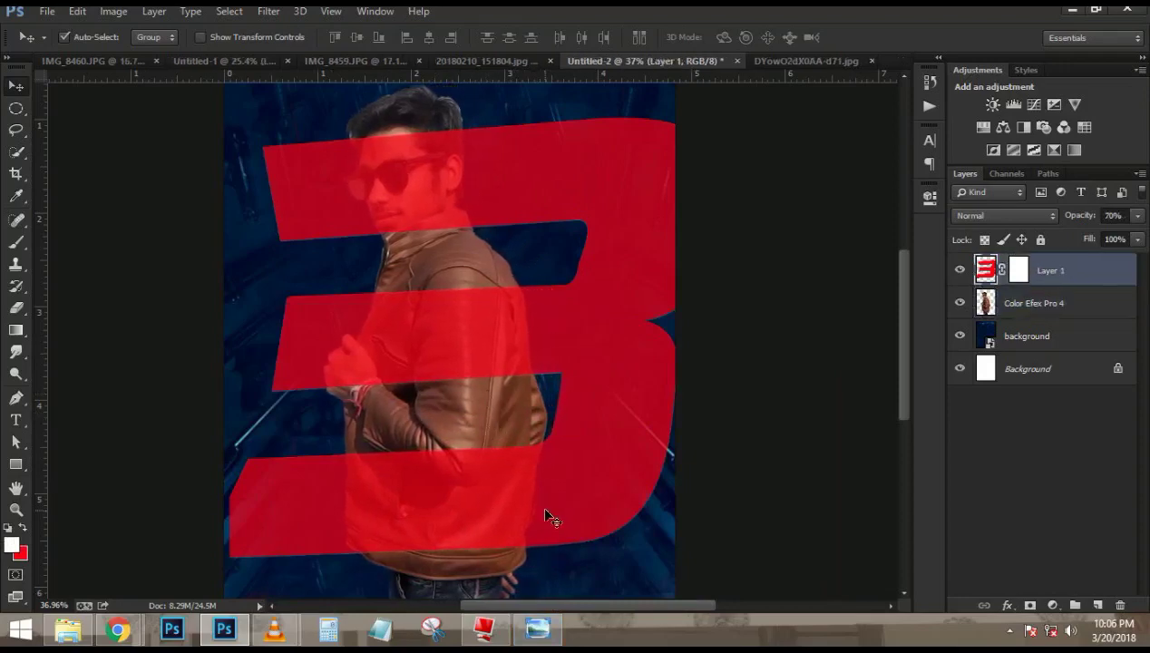
{"action": "key", "text": "shift+Left"}
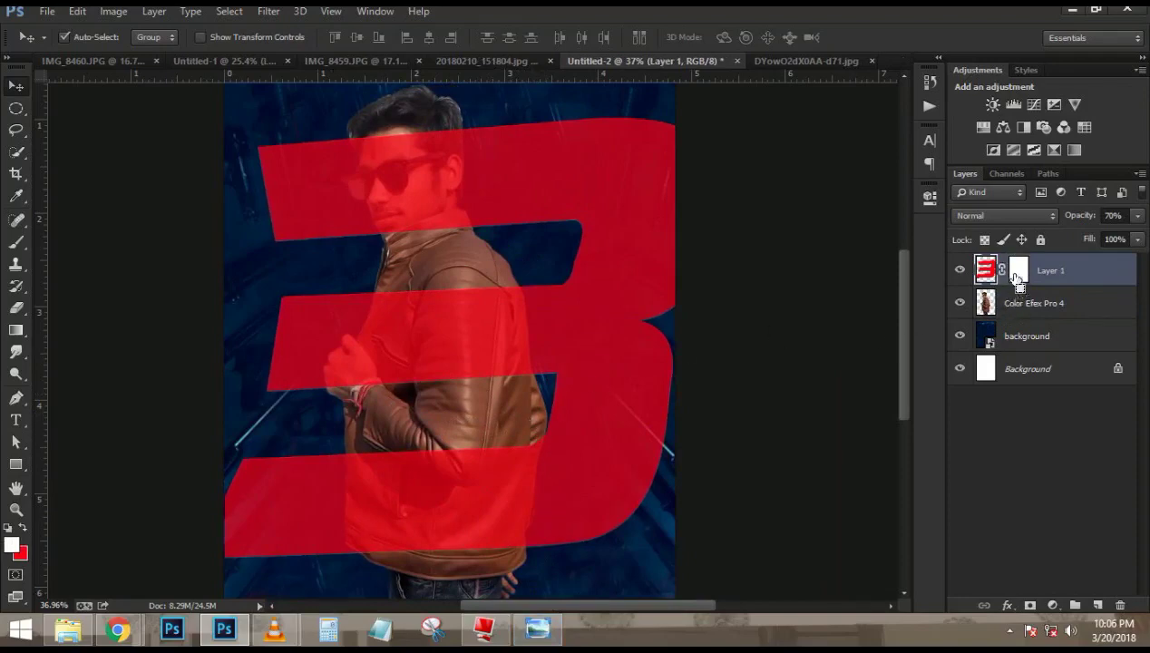
{"action": "left_click", "coordinate": [987, 308], "text": "ctrl"}
{"action": "left_click", "coordinate": [1018, 269]}
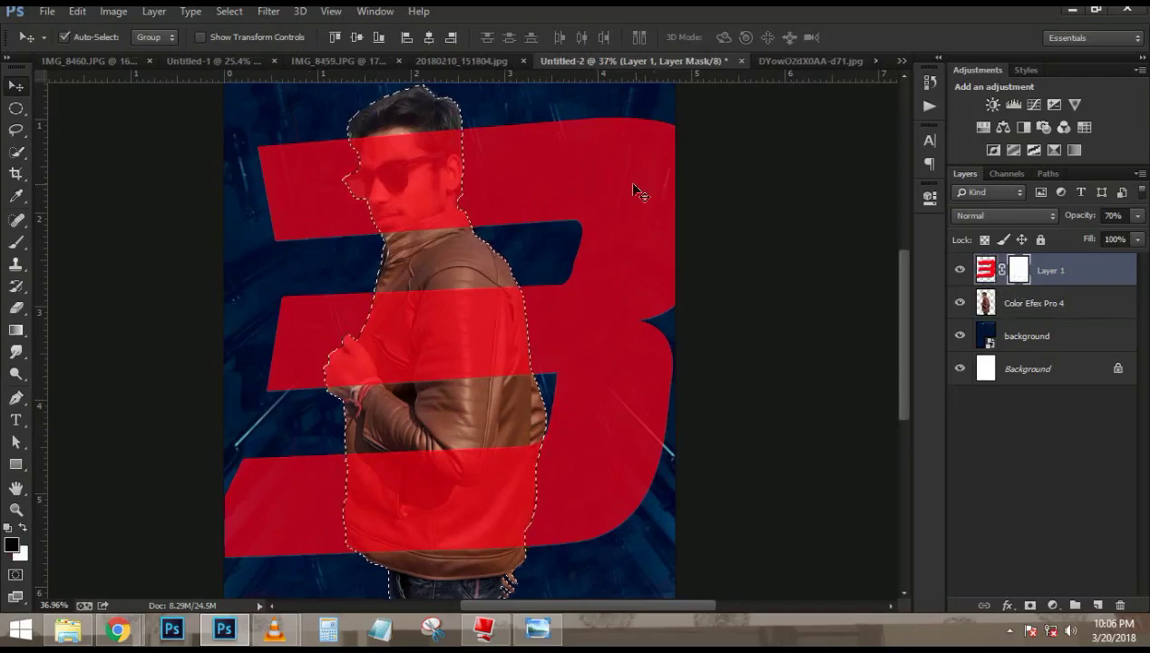
- Paint black on the 3's layer mask with a 700 px brush to hide the red over the man's face, hand and upper jacket
{"action": "key", "text": "d"}
{"action": "key", "text": "b"}
{"action": "scroll", "coordinate": [429, 167], "scroll_direction": "up", "scroll_amount": 1}
{"action": "scroll", "coordinate": [570, 211], "scroll_direction": "up", "scroll_amount": 1}
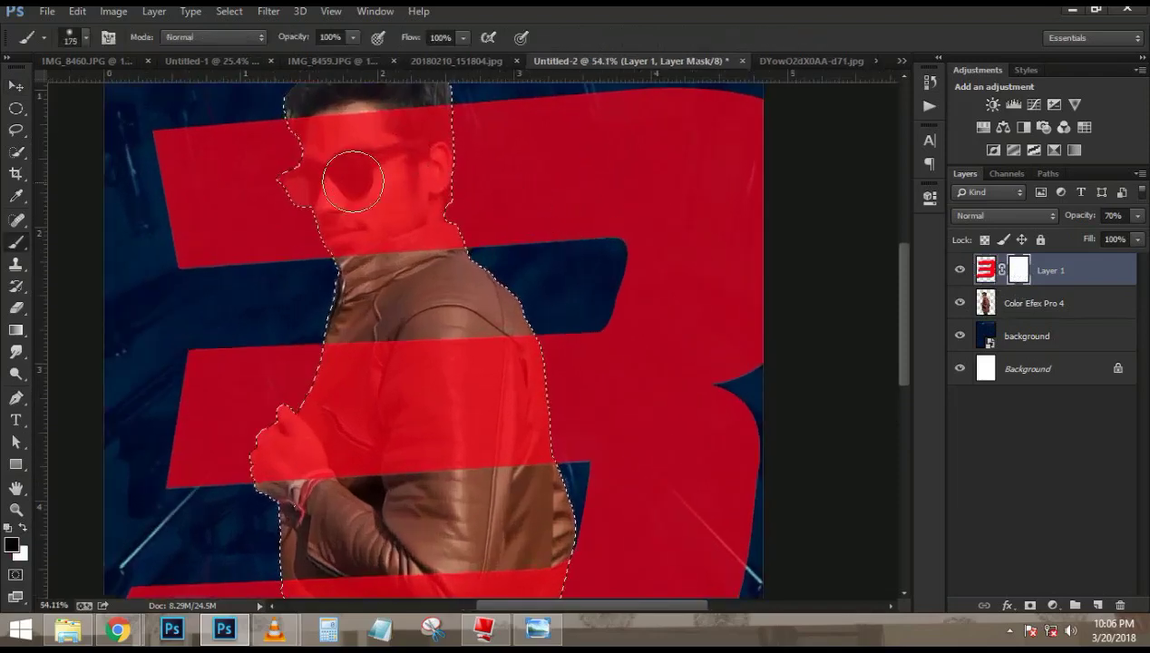
{"action": "key", "text": "bracketright"}
{"action": "key", "text": "bracketright"}
{"action": "key", "text": "bracketright"}
{"action": "key", "text": "bracketright"}
{"action": "key", "text": "bracketright"}
{"action": "key", "text": "bracketright"}
{"action": "mouse_move", "coordinate": [325, 162]}
{"action": "left_mouse_down"}
{"action": "mouse_move", "coordinate": [377, 217]}
{"action": "mouse_move", "coordinate": [425, 183]}
{"action": "mouse_move", "coordinate": [390, 143]}
{"action": "mouse_move", "coordinate": [395, 183]}
{"action": "mouse_move", "coordinate": [360, 304]}
{"action": "mouse_move", "coordinate": [371, 363]}
{"action": "mouse_move", "coordinate": [462, 406]}
{"action": "mouse_move", "coordinate": [385, 370]}
{"action": "mouse_move", "coordinate": [293, 394]}
{"action": "mouse_move", "coordinate": [389, 450]}
{"action": "mouse_move", "coordinate": [469, 411]}
{"action": "left_mouse_up"}
{"action": "left_click_drag", "start_coordinate": [488, 457], "coordinate": [506, 341]}
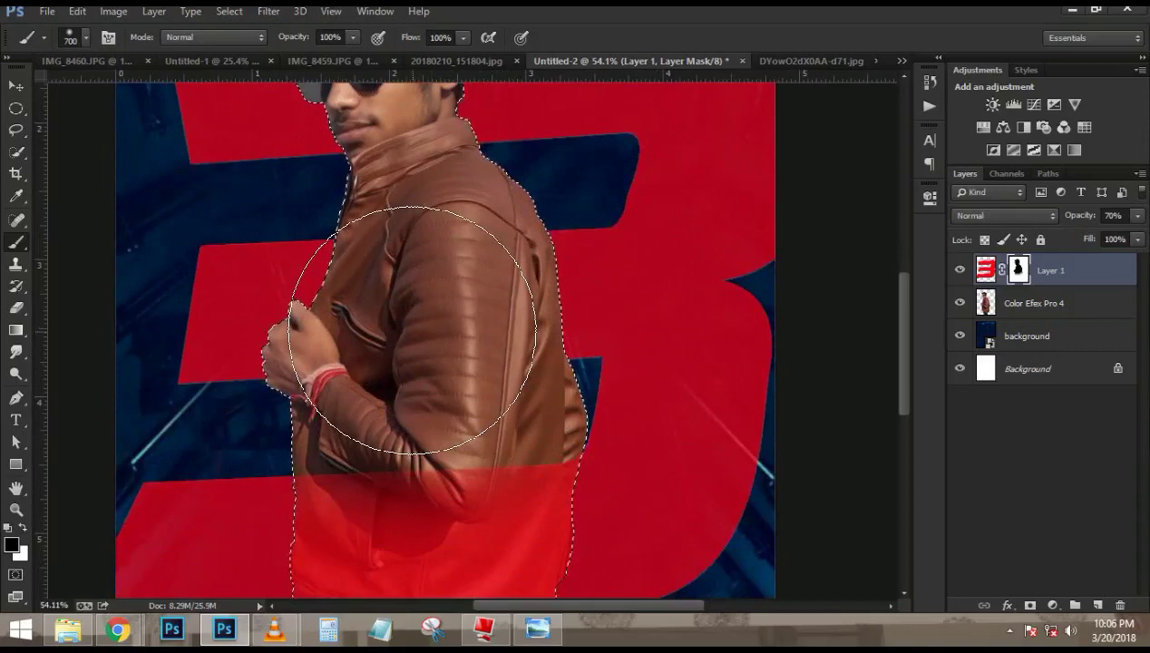
- Clear the selection and inspect the mask edges around the man's face and jacket
{"action": "scroll", "coordinate": [412, 329], "scroll_direction": "down", "scroll_amount": 1}
{"action": "scroll", "coordinate": [413, 329], "scroll_direction": "down", "scroll_amount": 10}
{"action": "scroll", "coordinate": [410, 309], "scroll_direction": "up", "scroll_amount": 5}
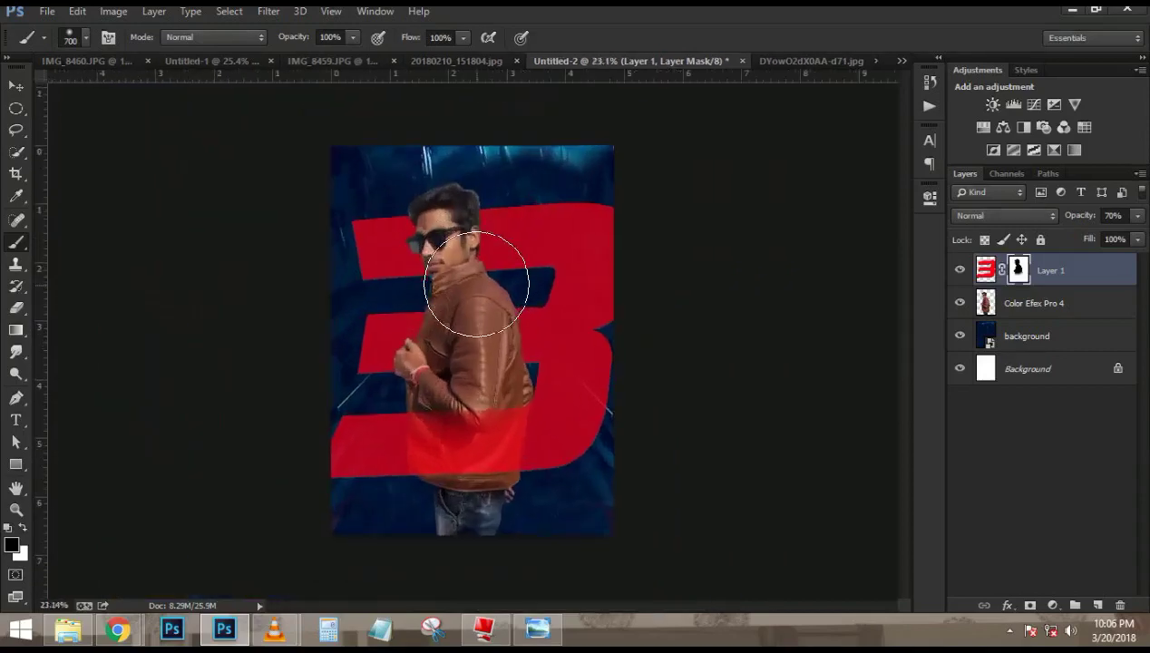
{"action": "scroll", "coordinate": [481, 349], "scroll_direction": "up", "scroll_amount": 1}
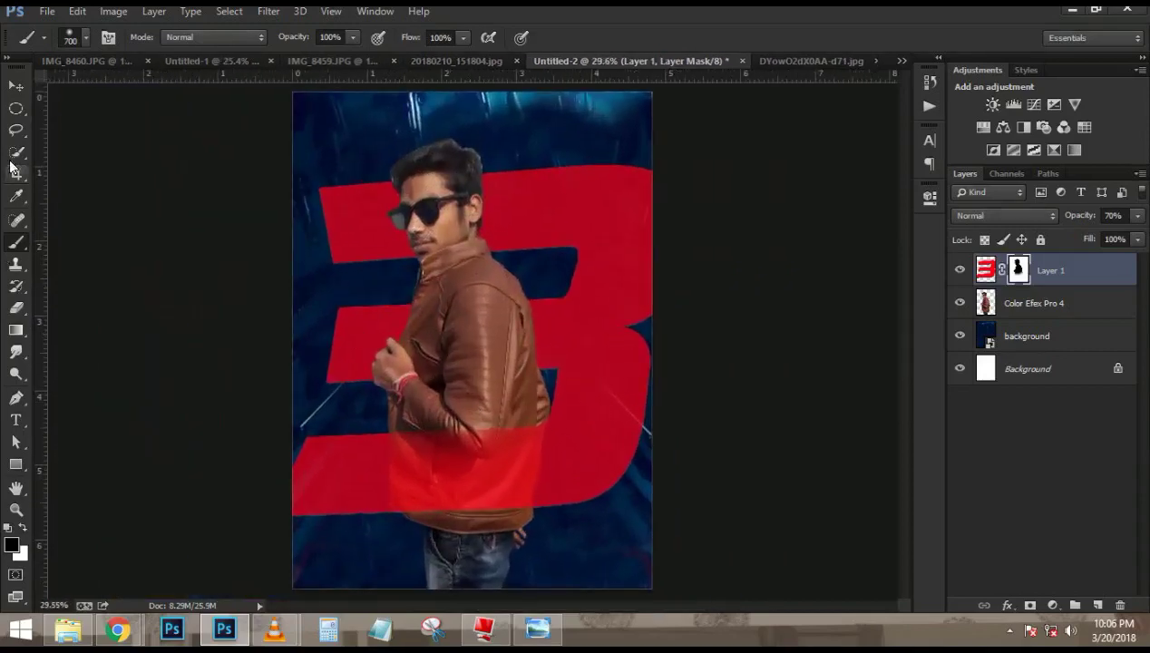
{"action": "left_click", "coordinate": [15, 87]}
{"action": "scroll", "coordinate": [449, 236], "scroll_direction": "up", "scroll_amount": 10}
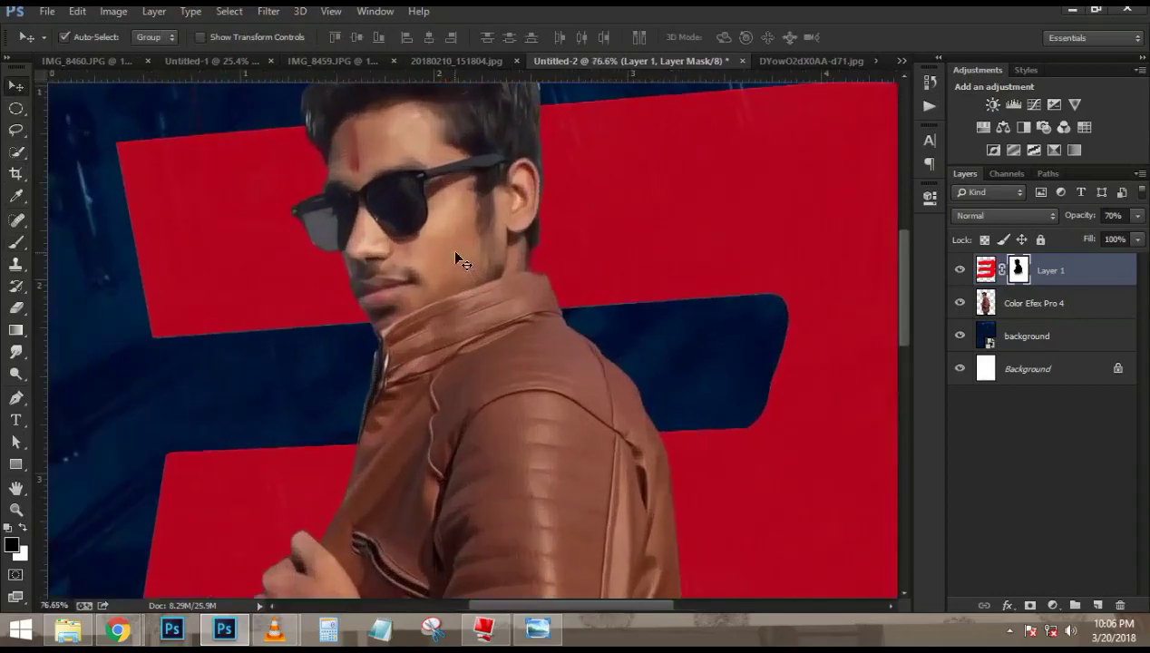
{"action": "scroll", "coordinate": [597, 585], "scroll_direction": "down", "scroll_amount": 10}
- Compare the masked composition with the reference poster in Windows Photo Viewer
{"action": "left_click", "coordinate": [540, 634]}
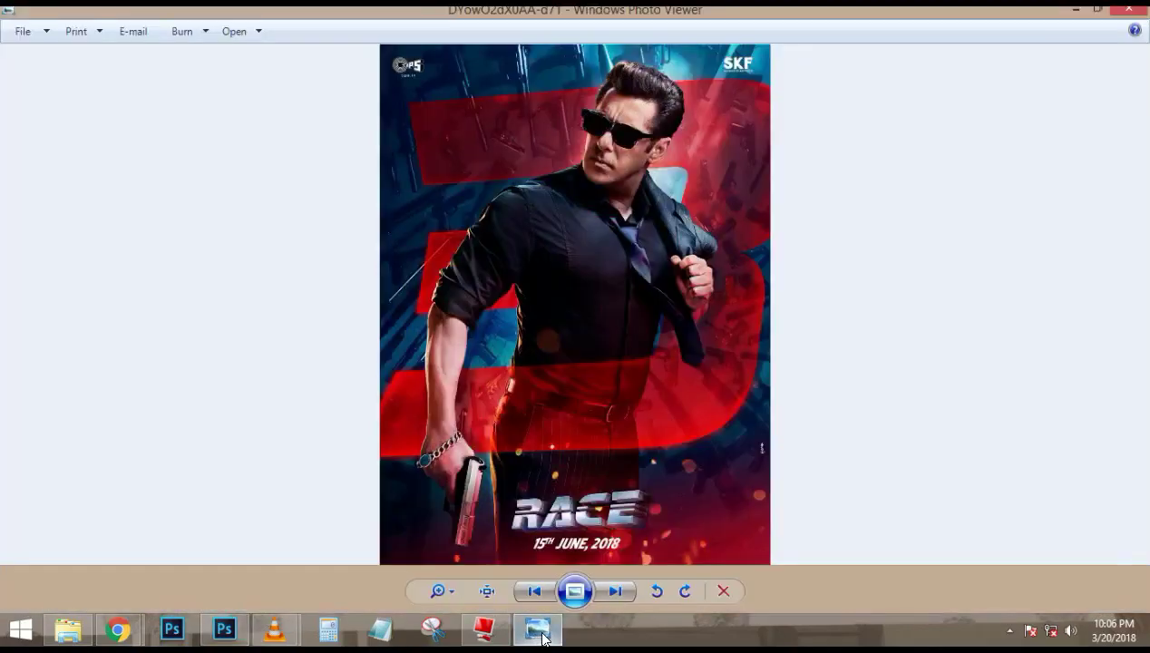
{"action": "left_click", "coordinate": [541, 635]}
{"action": "left_click", "coordinate": [541, 635]}
{"action": "left_click", "coordinate": [541, 635]}
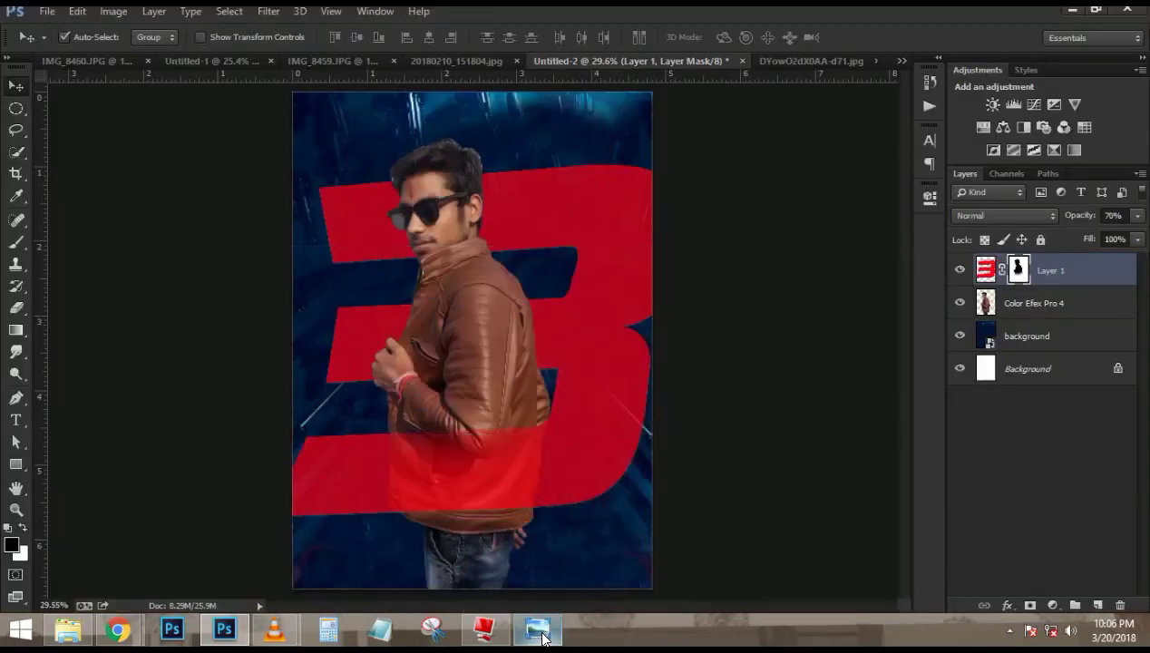
{"action": "left_click", "coordinate": [542, 635]}
{"action": "left_click", "coordinate": [542, 635]}
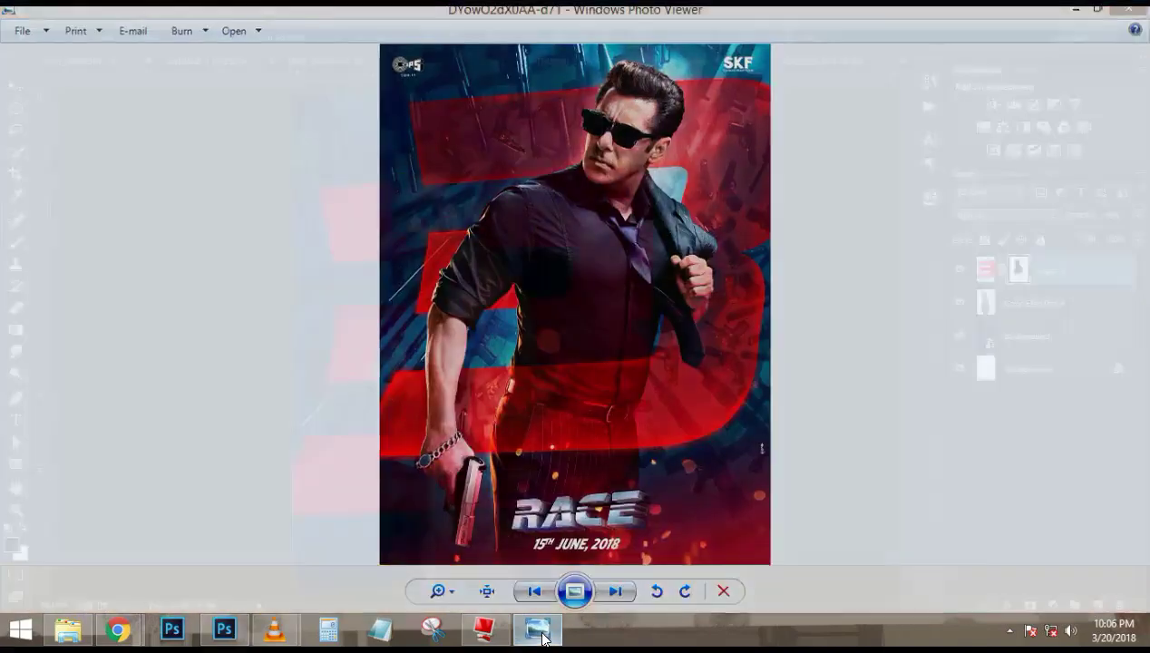
{"action": "left_click", "coordinate": [542, 635]}
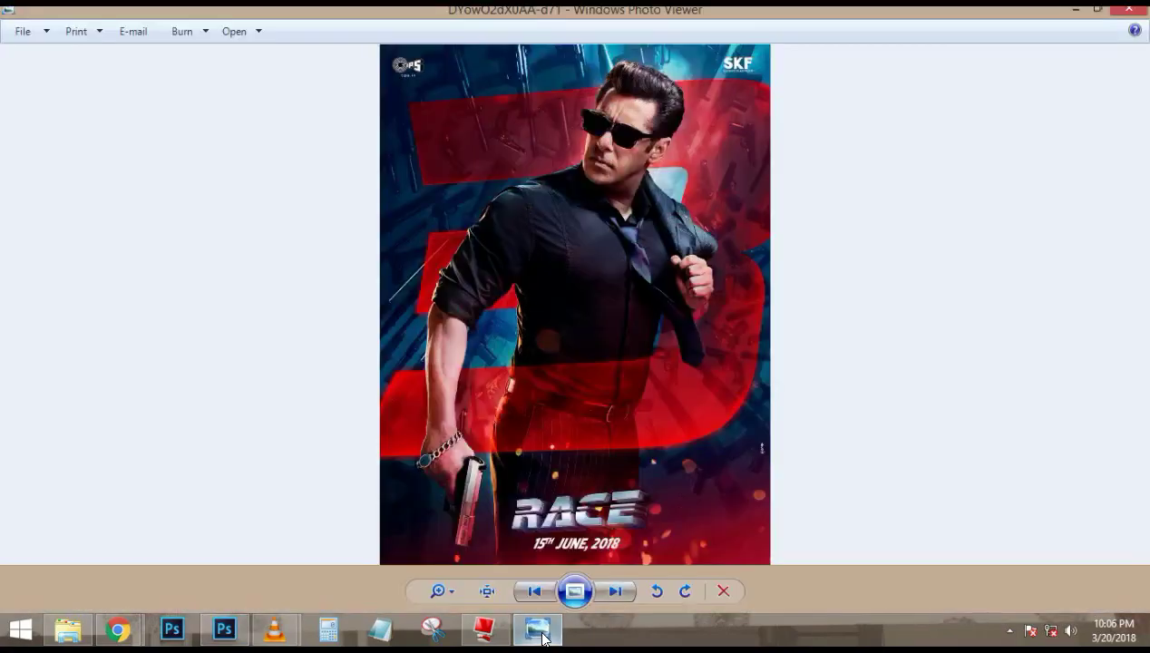
{"action": "left_click", "coordinate": [542, 635]}
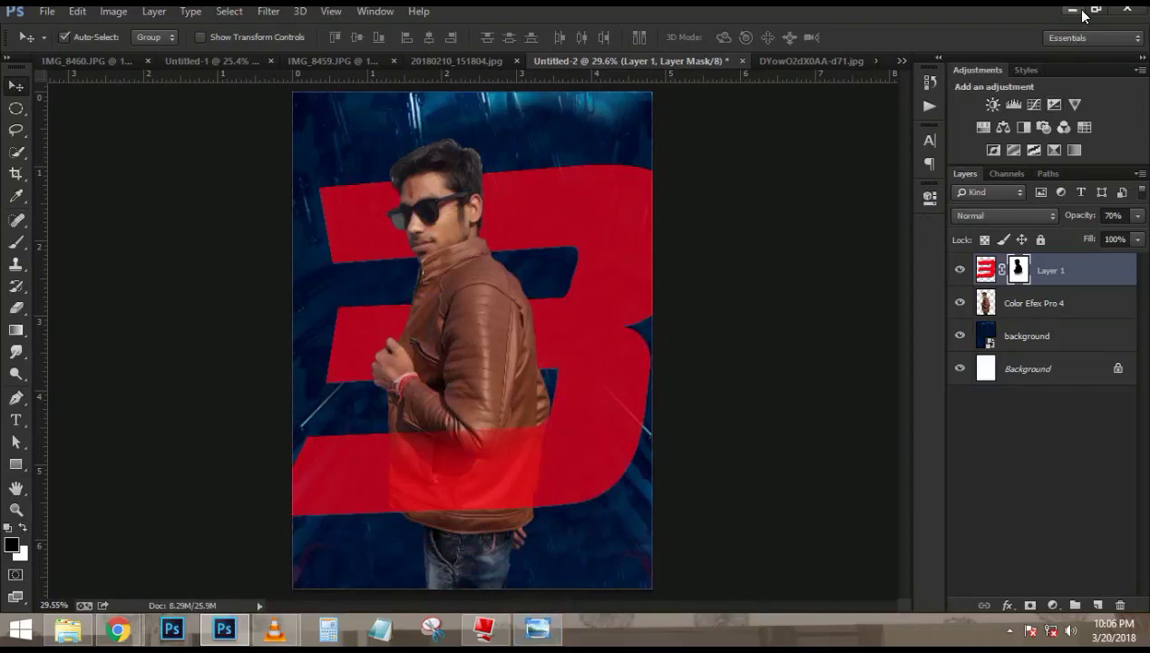
- Place the text image with the metallic RACE title from the Race 3 movie poster folder at the poster's bottom, over the man's legs
{"action": "left_click", "coordinate": [1074, 10]}
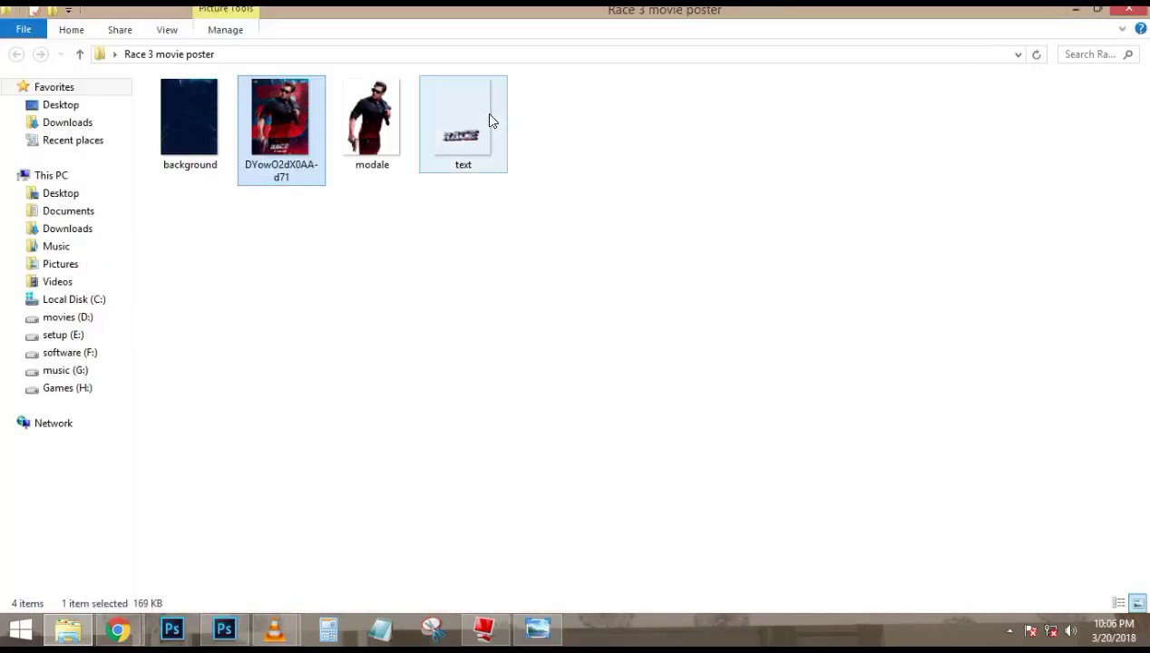
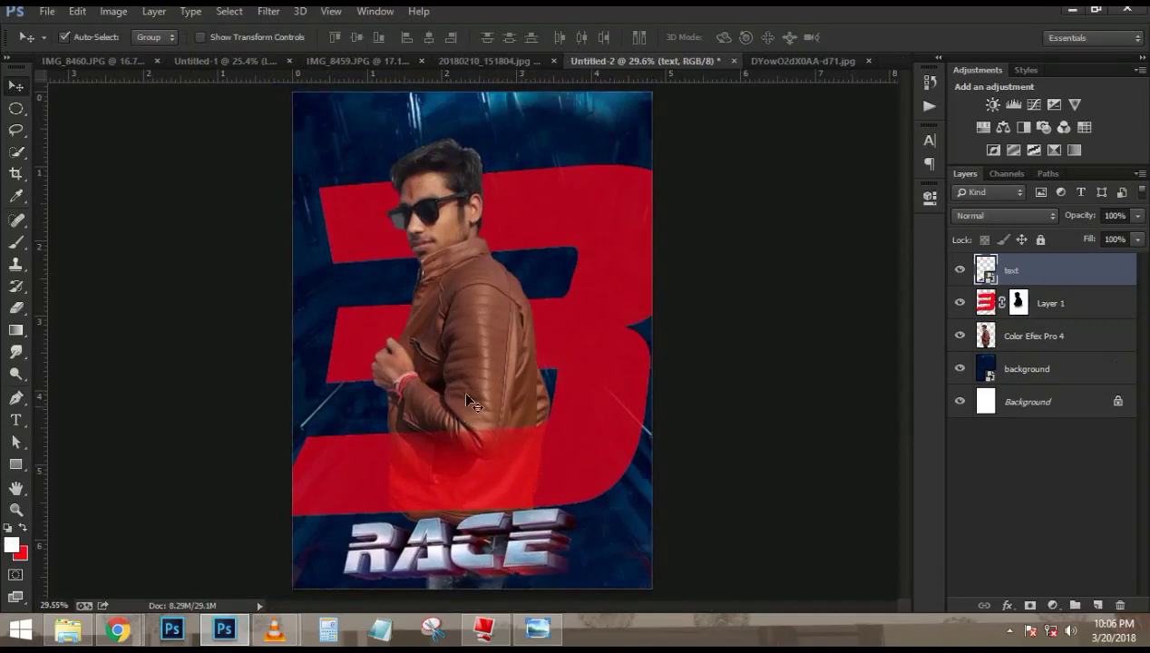
- Add the text "15TH JUNE 2018" in black at 27 pt and move it to the top centre of the poster
{"action": "key", "text": "t"}
{"action": "left_click", "coordinate": [331, 237]}
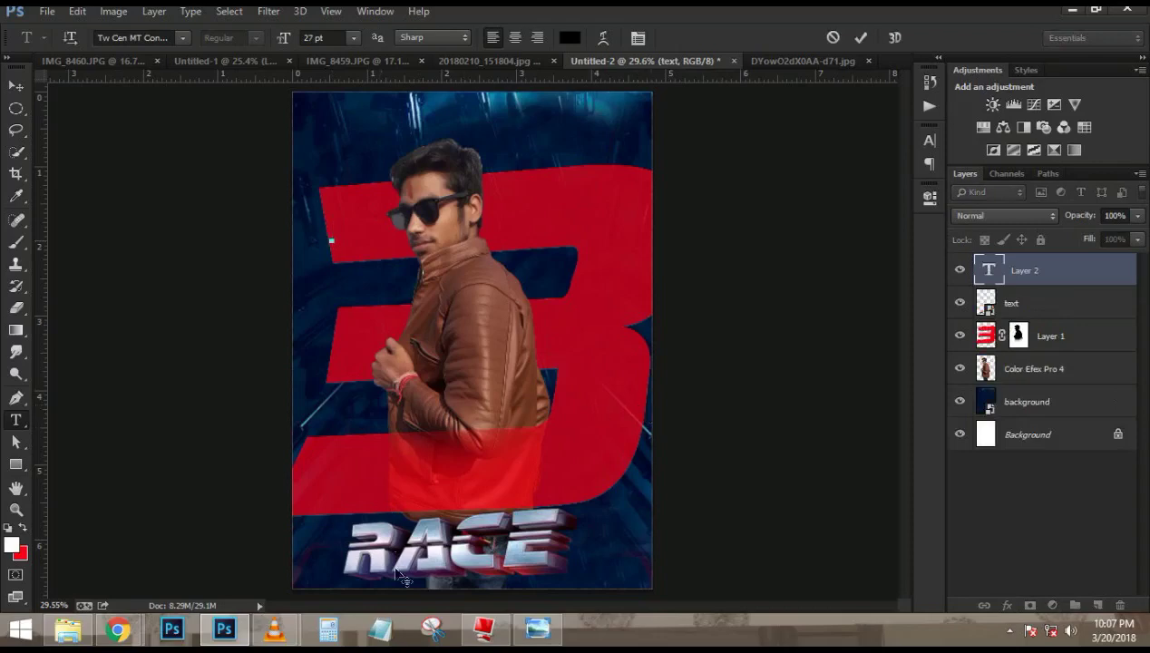
{"action": "left_click", "coordinate": [527, 628]}
{"action": "left_click", "coordinate": [525, 627]}
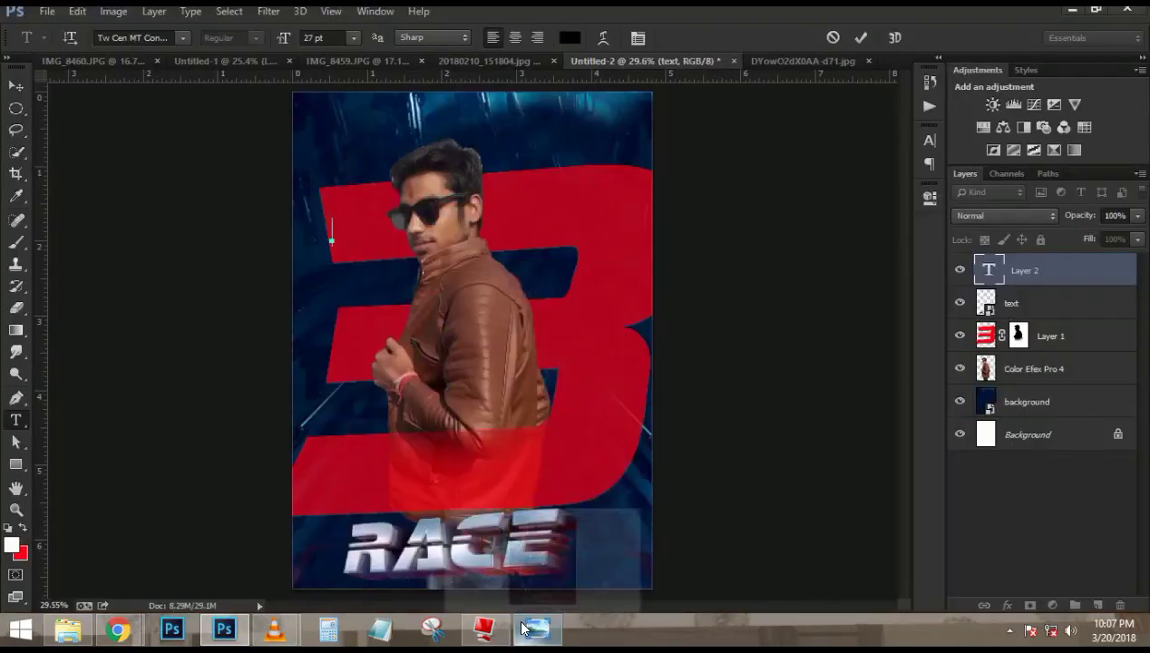
{"action": "type", "text": "15TH J"}
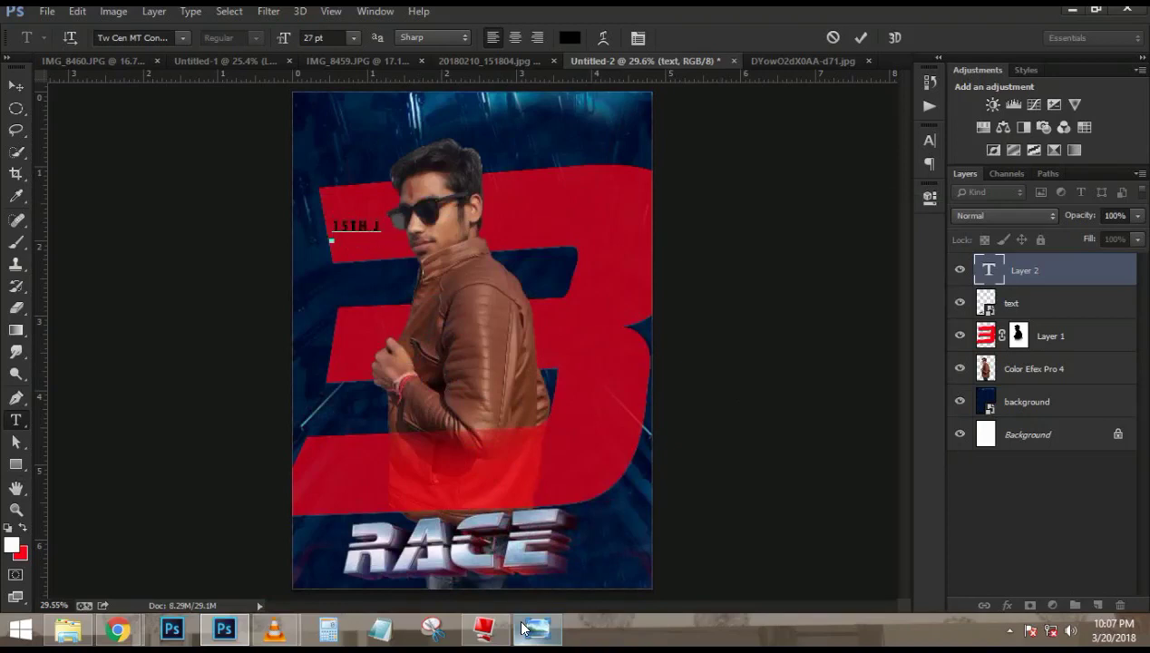
{"action": "type", "text": "UNE 20189"}
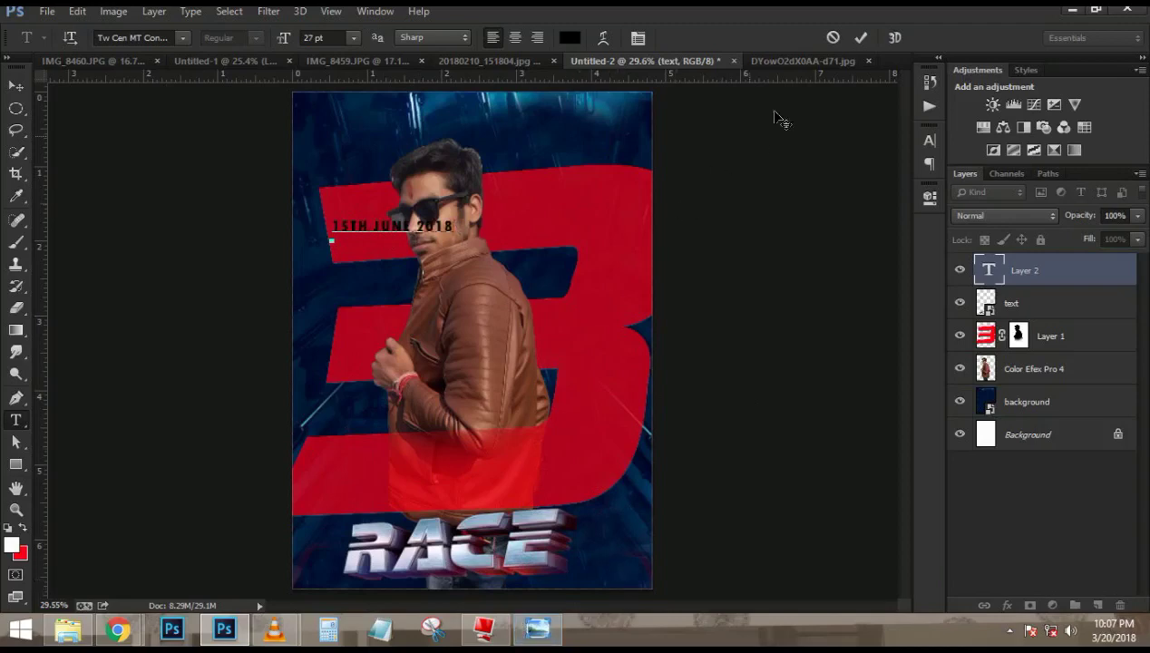
{"action": "left_click", "coordinate": [859, 38]}
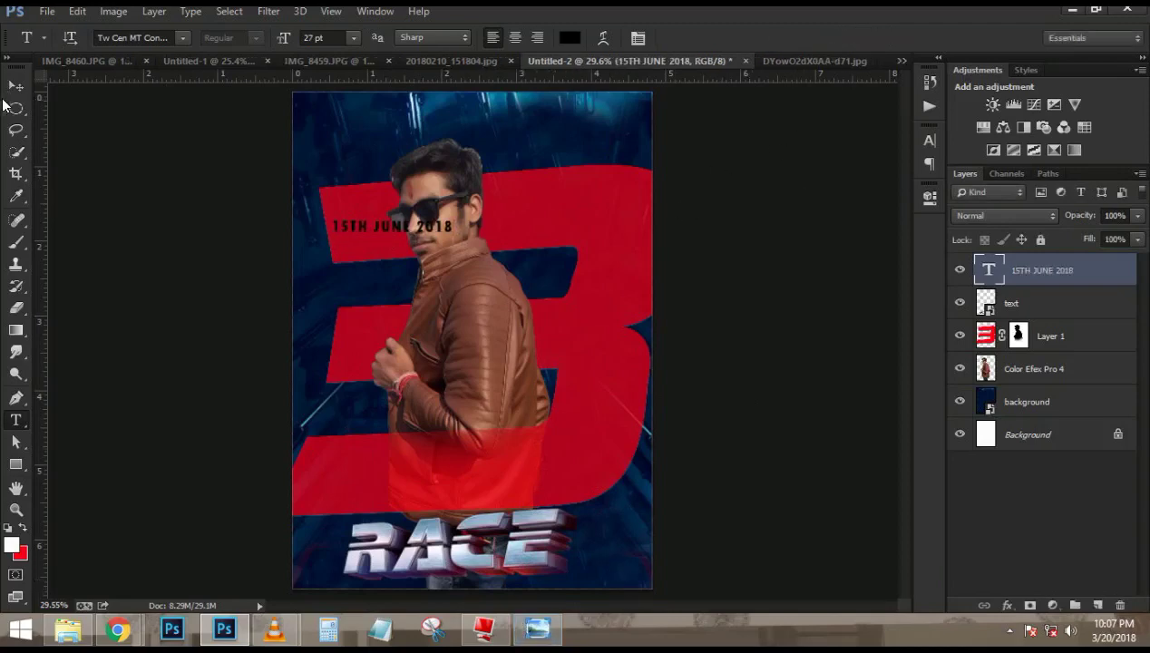
{"action": "left_click", "coordinate": [16, 85]}
{"action": "left_click_drag", "start_coordinate": [401, 232], "coordinate": [459, 105]}
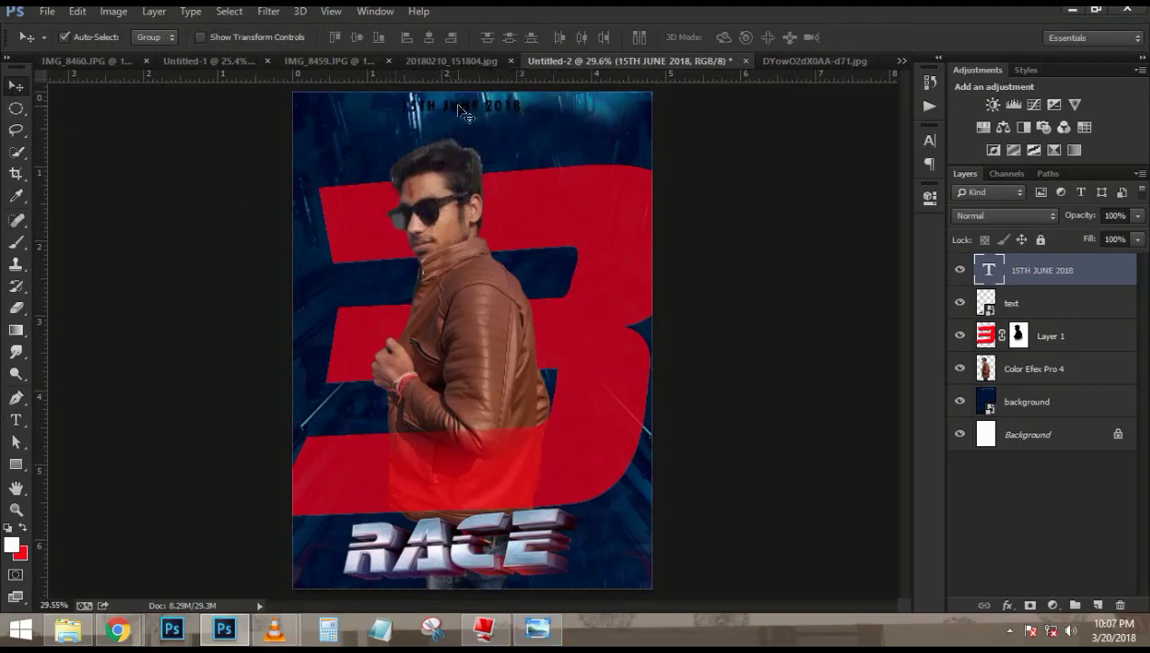
- Change the colour of the "15TH JUNE 2018" text to white
{"action": "key", "text": "t"}
{"action": "left_click", "coordinate": [570, 37]}
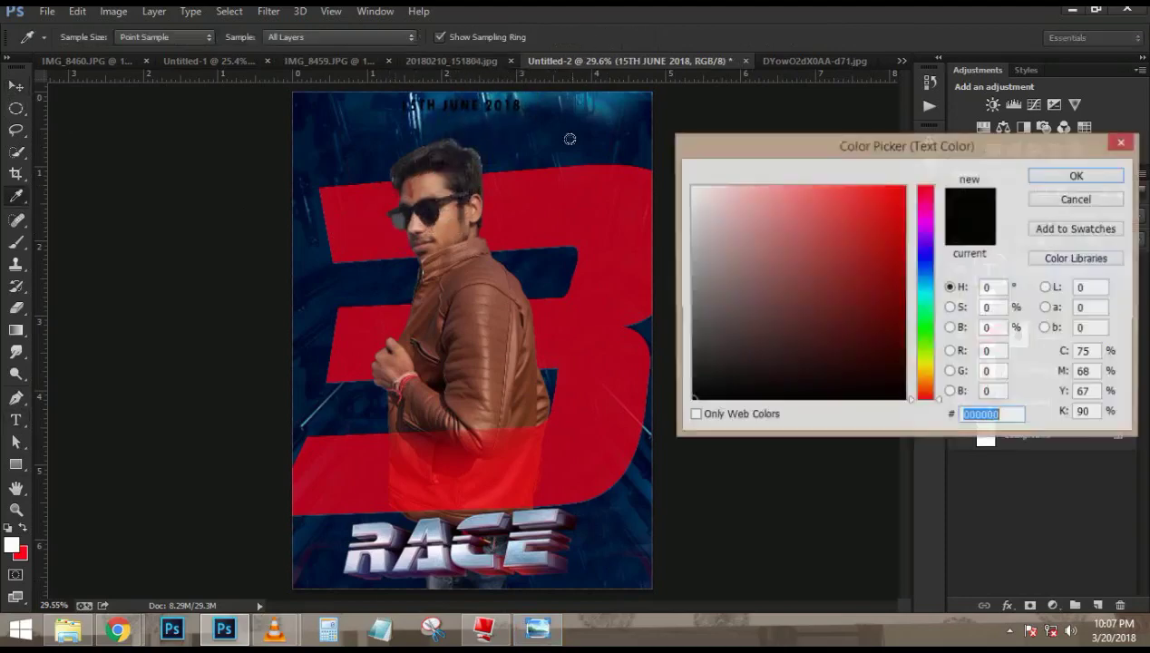
{"action": "left_click", "coordinate": [711, 250]}
{"action": "left_click_drag", "start_coordinate": [712, 250], "coordinate": [692, 188]}
{"action": "left_click", "coordinate": [1060, 178]}
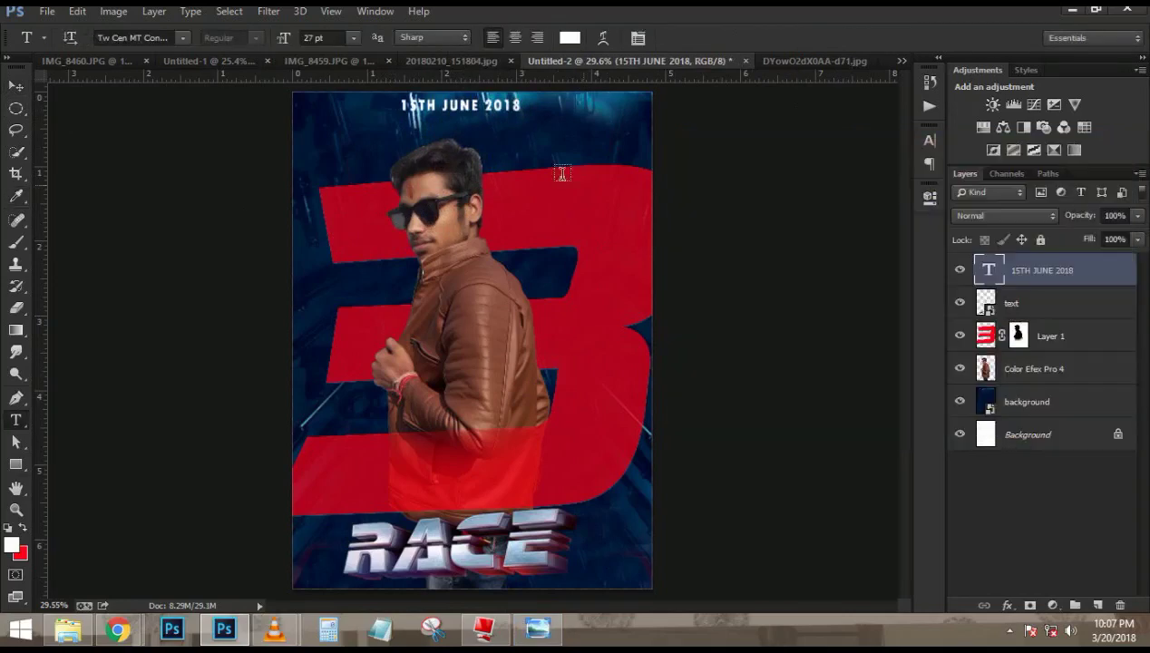
- Move the date text down to just above the RACE title and shift the title slightly to the right
{"action": "scroll", "coordinate": [459, 186], "scroll_direction": "up", "scroll_amount": 5}
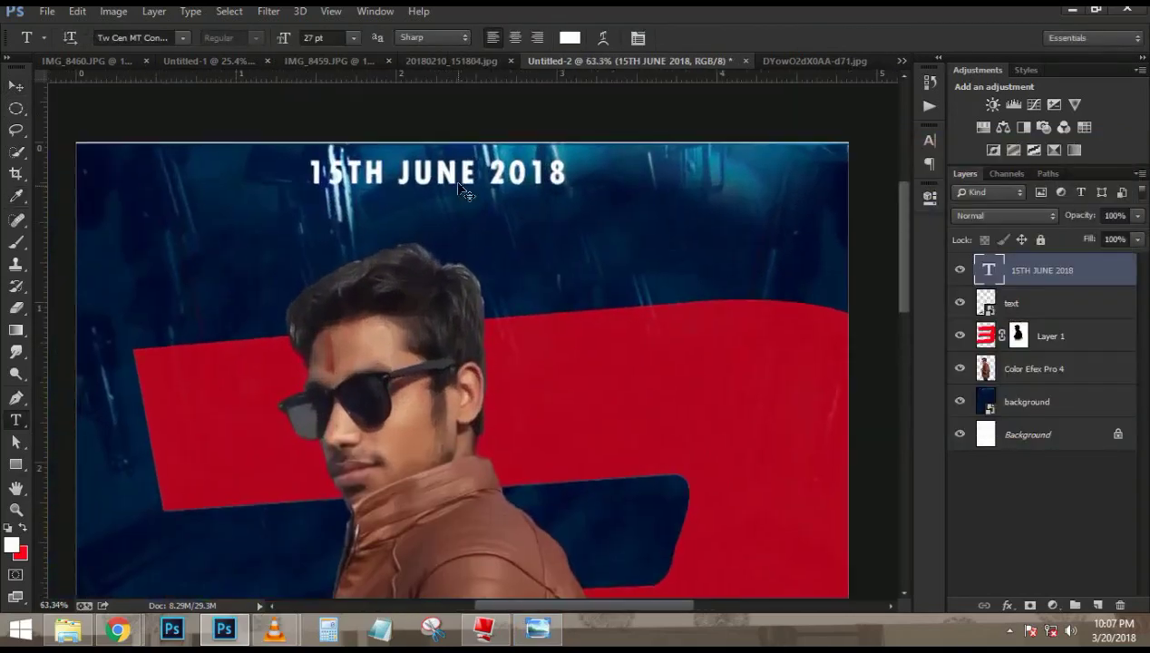
{"action": "left_click_drag", "start_coordinate": [448, 173], "coordinate": [454, 182]}
{"action": "scroll", "coordinate": [454, 182], "scroll_direction": "down", "scroll_amount": 5}
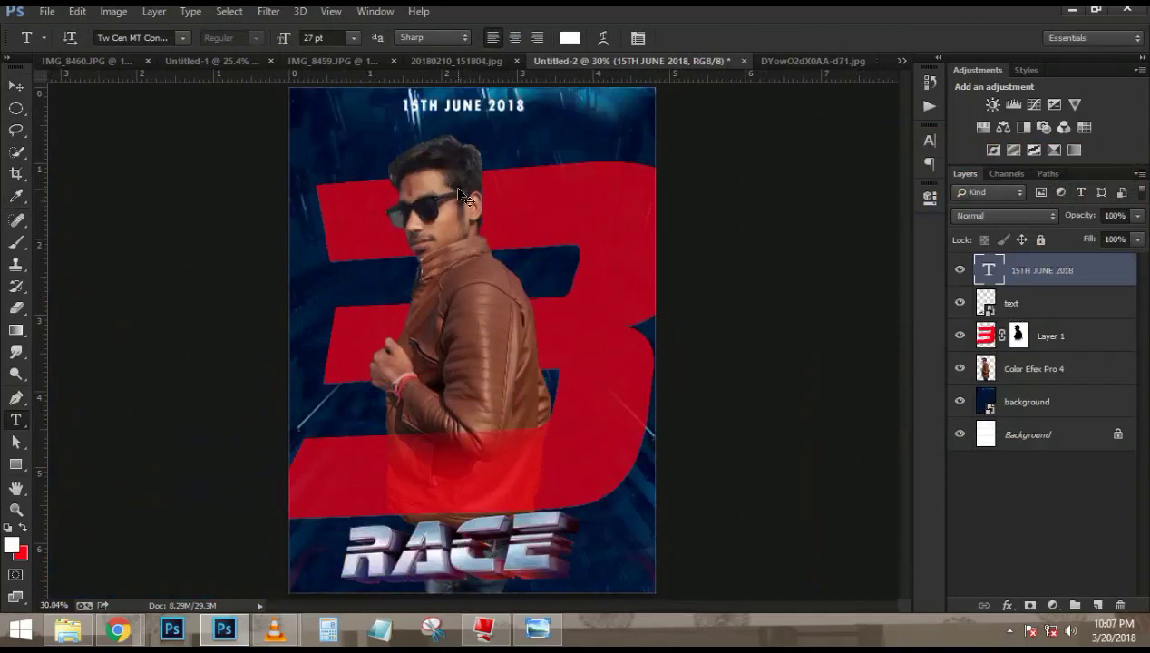
{"action": "scroll", "coordinate": [456, 185], "scroll_direction": "down", "scroll_amount": 1}
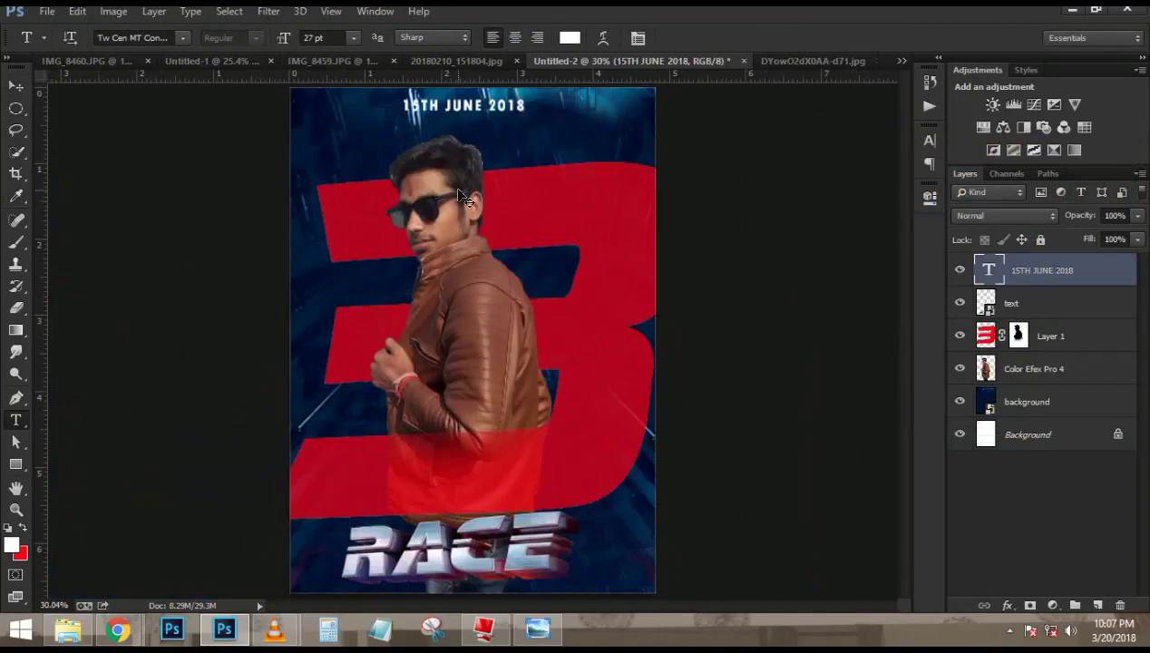
{"action": "left_click", "coordinate": [16, 85]}
{"action": "scroll", "coordinate": [547, 254], "scroll_direction": "up", "scroll_amount": 3}
{"action": "scroll", "coordinate": [346, 136], "scroll_direction": "up", "scroll_amount": 3}
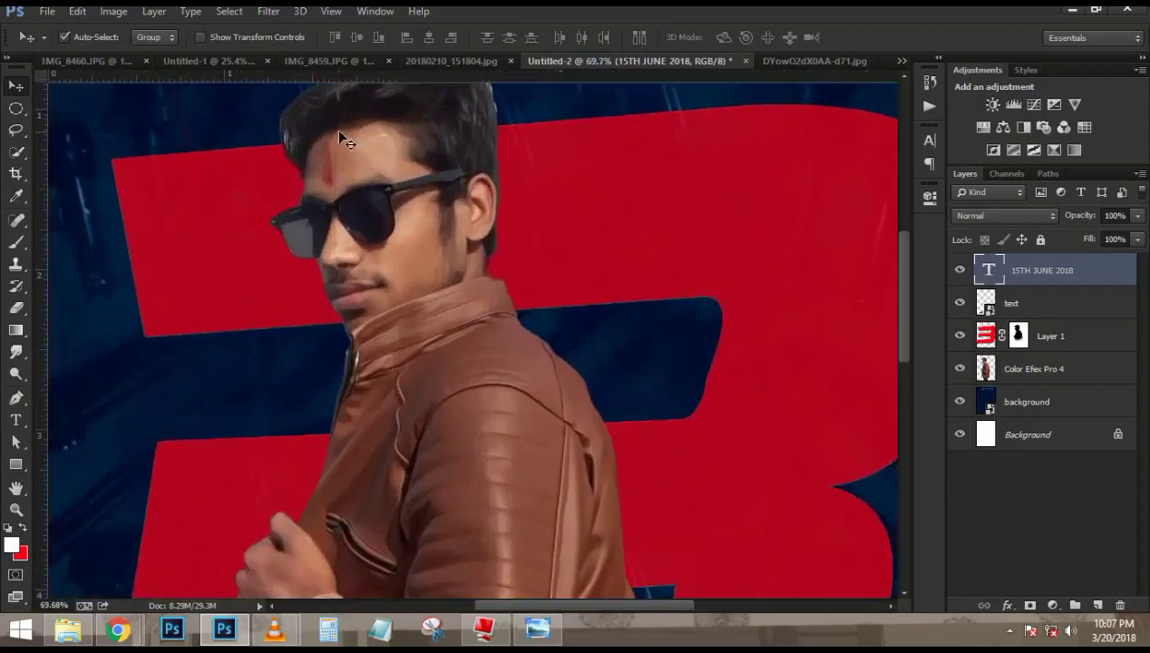
{"action": "scroll", "coordinate": [347, 136], "scroll_direction": "down", "scroll_amount": 5}
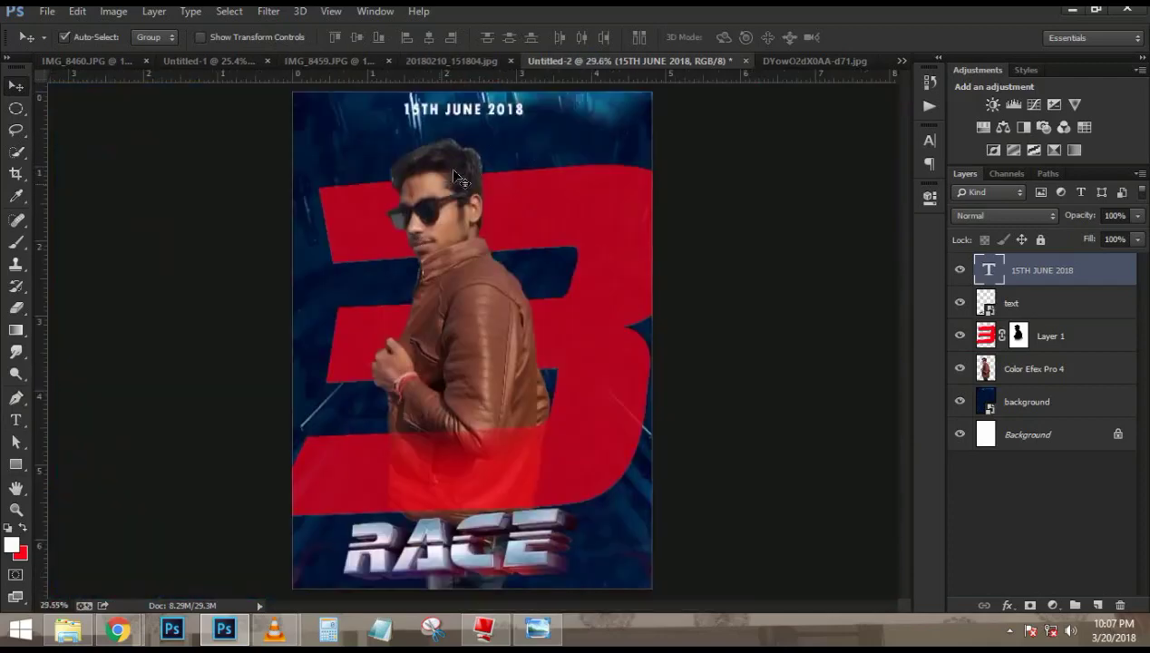
{"action": "left_click_drag", "start_coordinate": [493, 109], "coordinate": [492, 495]}
{"action": "scroll", "coordinate": [493, 495], "scroll_direction": "up", "scroll_amount": 1}
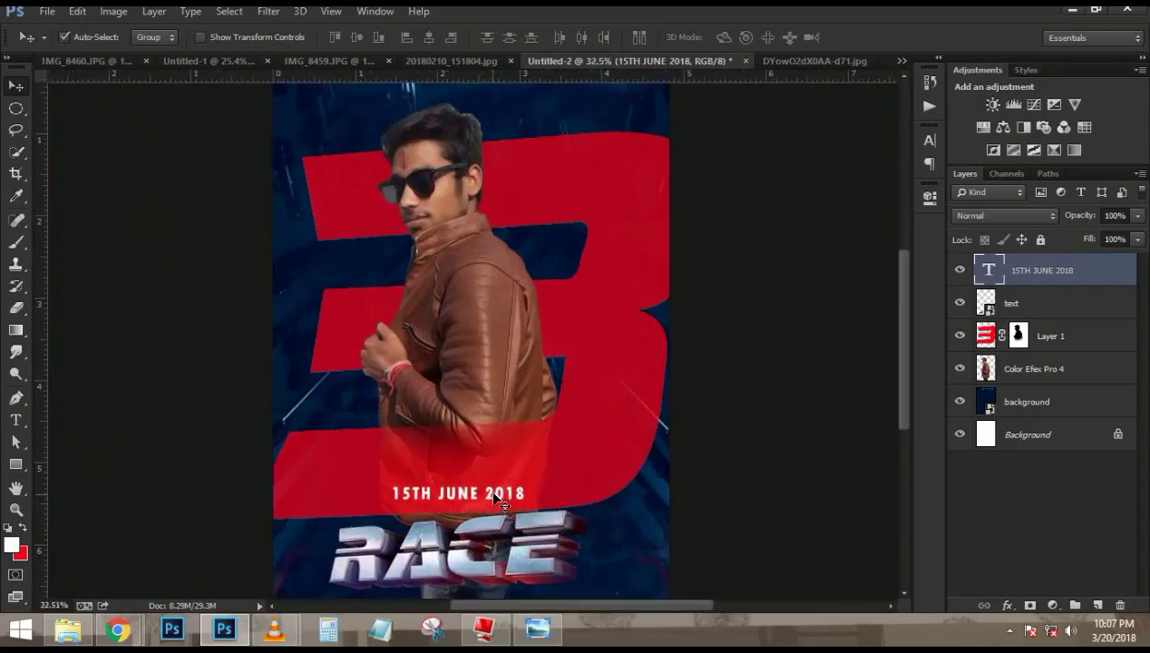
{"action": "scroll", "coordinate": [497, 502], "scroll_direction": "down", "scroll_amount": 1}
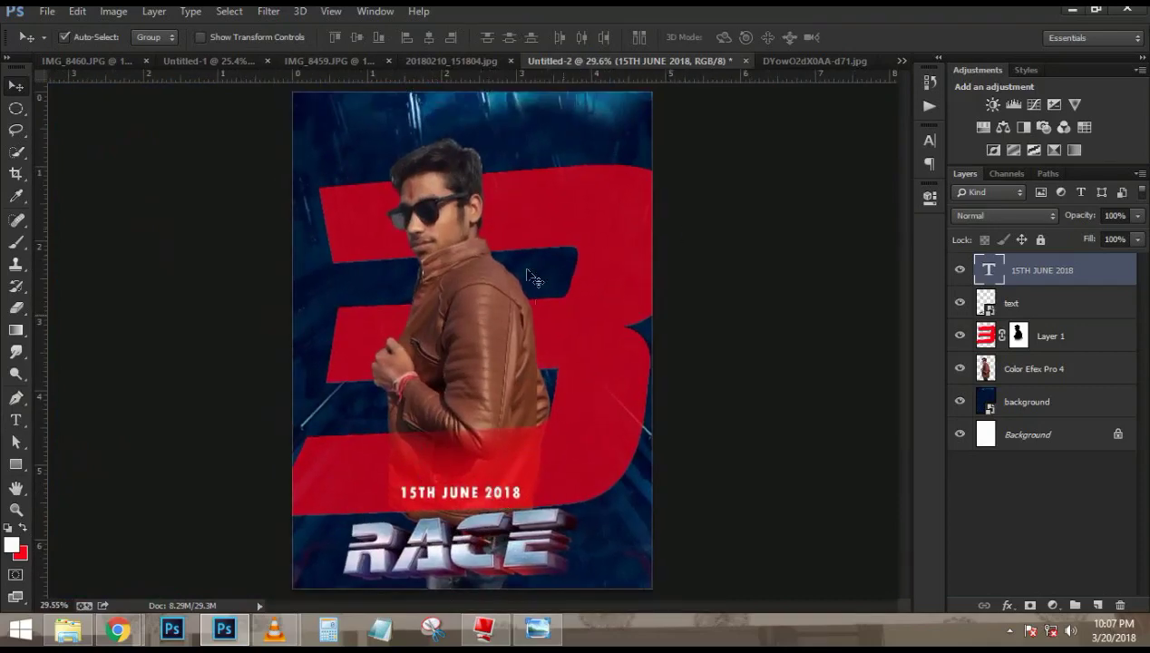
{"action": "left_click_drag", "start_coordinate": [528, 510], "coordinate": [534, 515]}
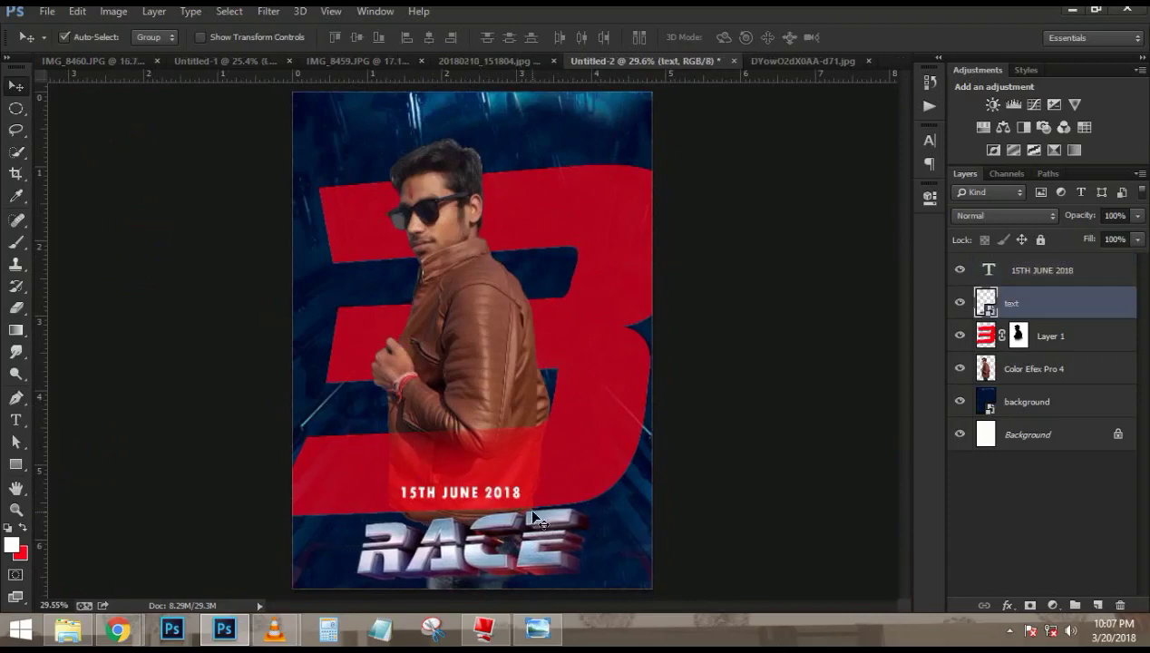
- On the man's Color Efex Pro 4 layer, trace the sunglasses lens farther from his ear with a closed Pen tool path
{"action": "left_click_drag", "start_coordinate": [446, 365], "coordinate": [441, 360]}
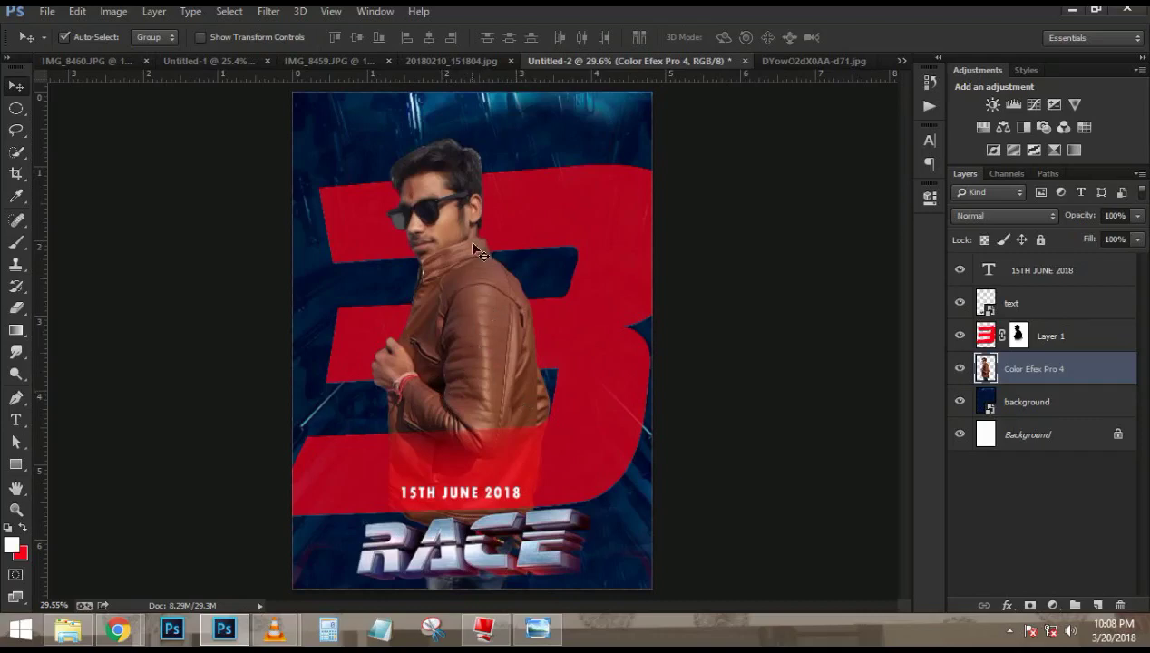
{"action": "scroll", "coordinate": [472, 247], "scroll_direction": "up", "scroll_amount": 8}
{"action": "scroll", "coordinate": [529, 236], "scroll_direction": "down", "scroll_amount": 3}
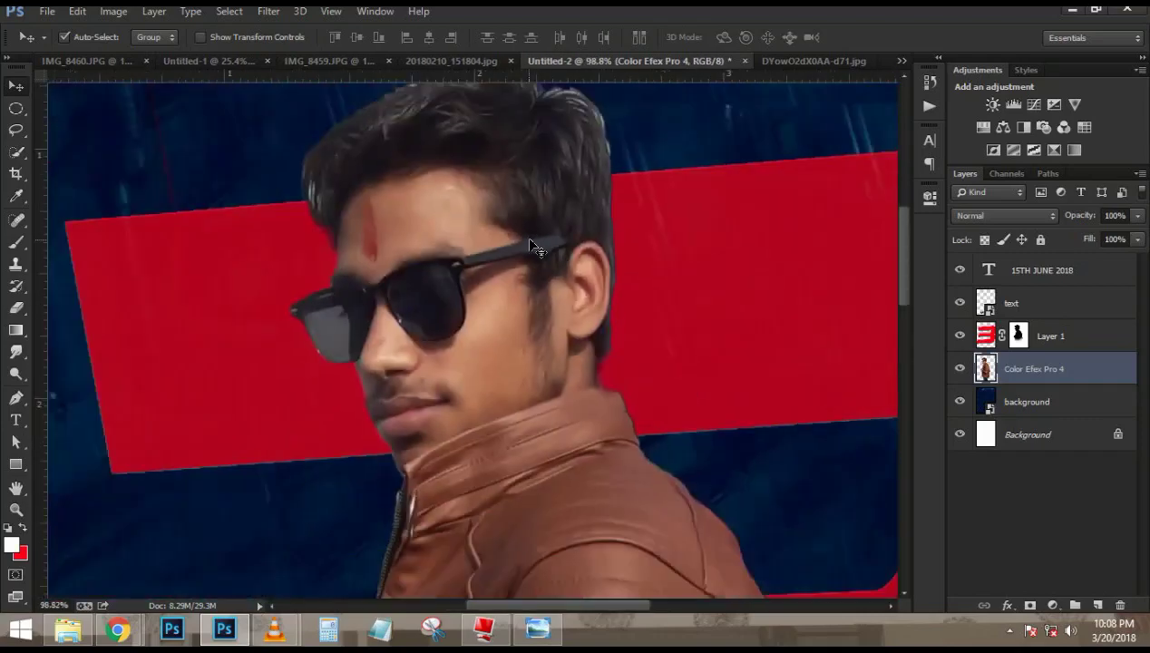
{"action": "scroll", "coordinate": [308, 338], "scroll_direction": "up", "scroll_amount": 5}
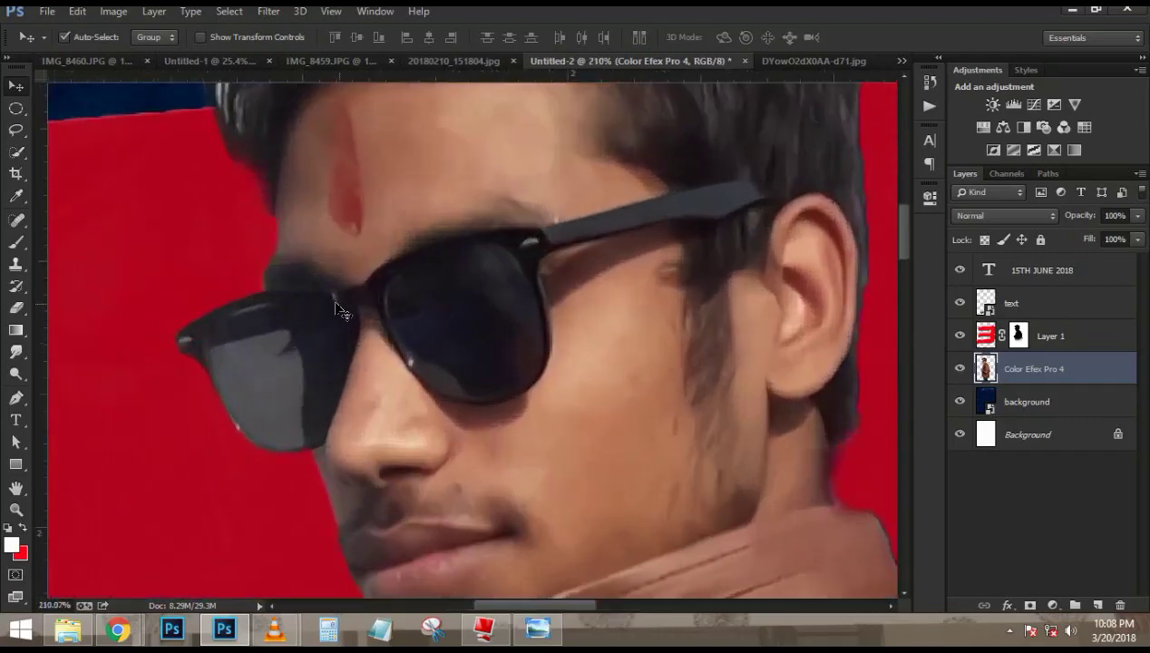
{"action": "key", "text": "p"}
{"action": "scroll", "coordinate": [282, 326], "scroll_direction": "up", "scroll_amount": 2}
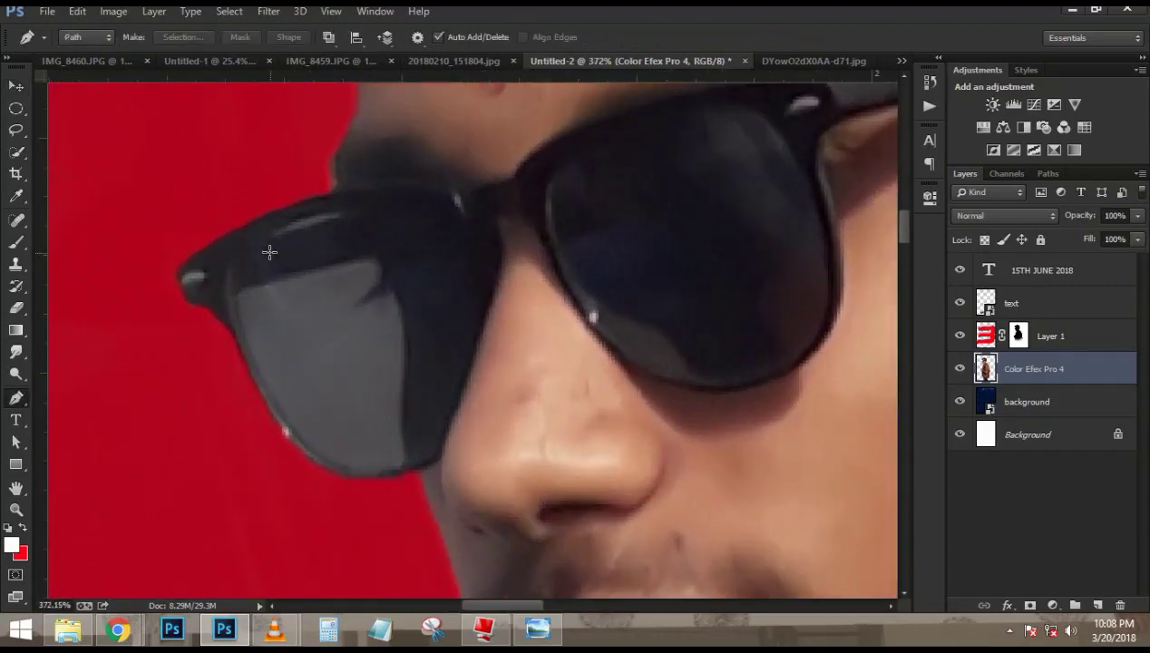
{"action": "left_click", "coordinate": [267, 228]}
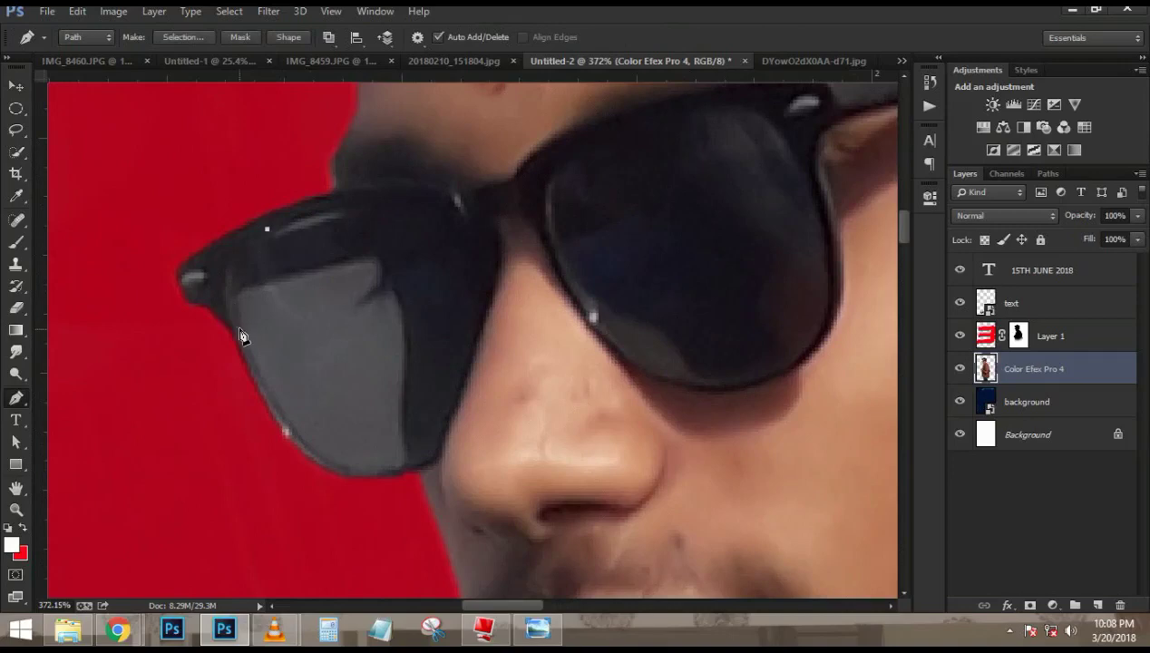
{"action": "left_click_drag", "start_coordinate": [239, 329], "coordinate": [270, 397]}
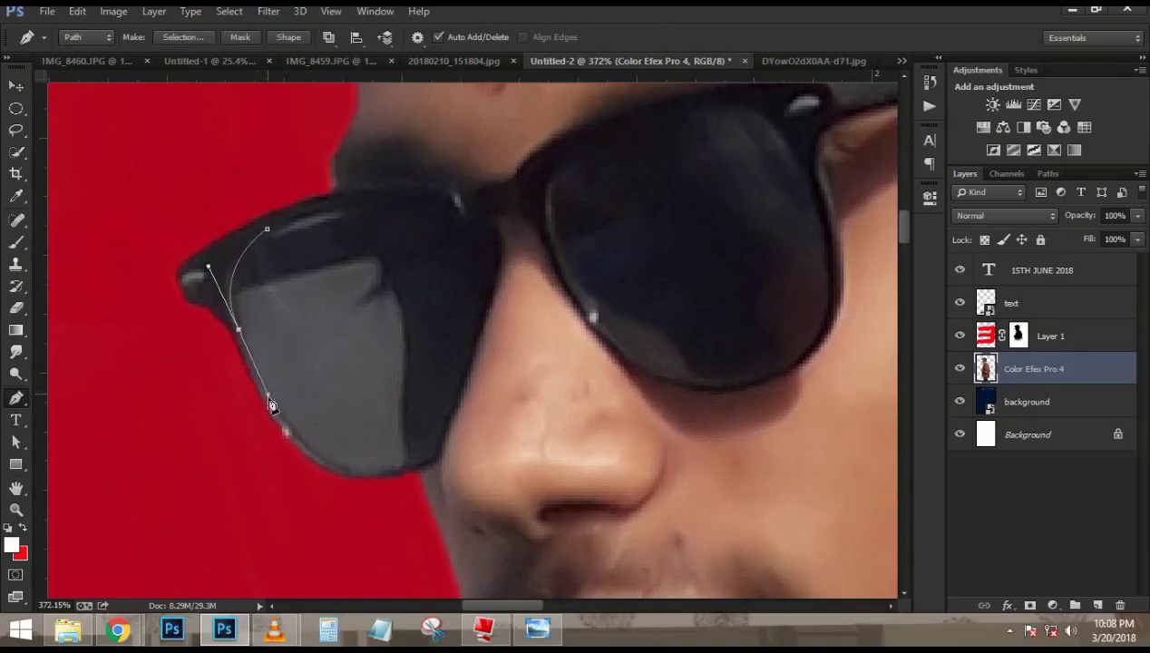
{"action": "left_click_drag", "start_coordinate": [358, 470], "coordinate": [407, 471]}
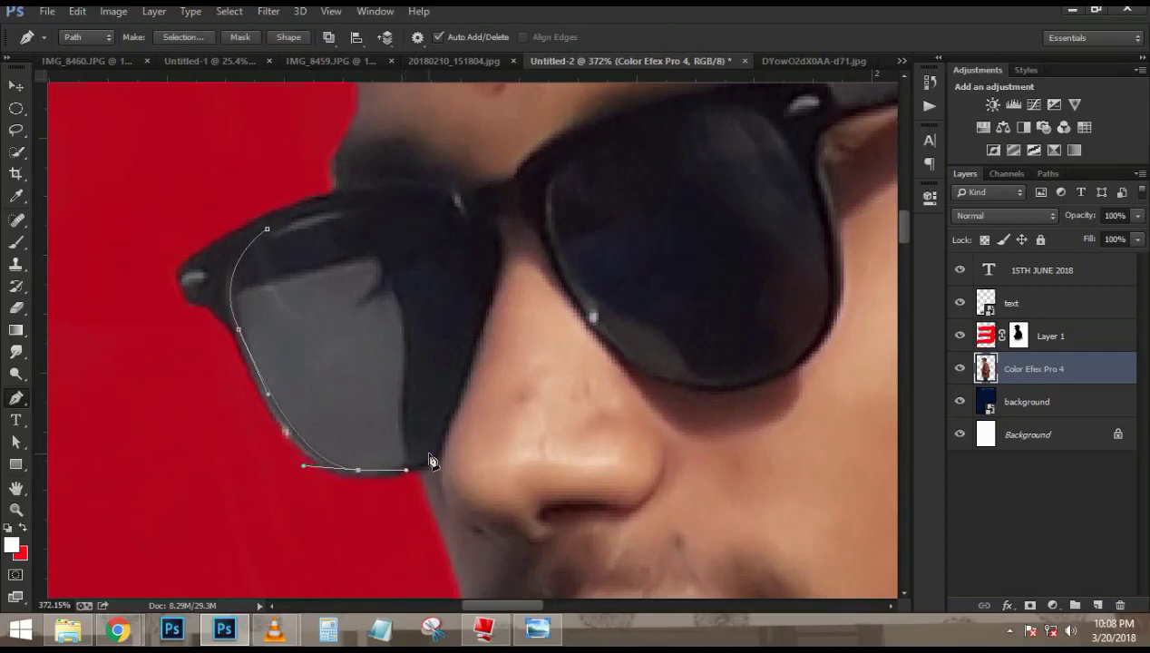
{"action": "left_click_drag", "start_coordinate": [449, 414], "coordinate": [480, 380]}
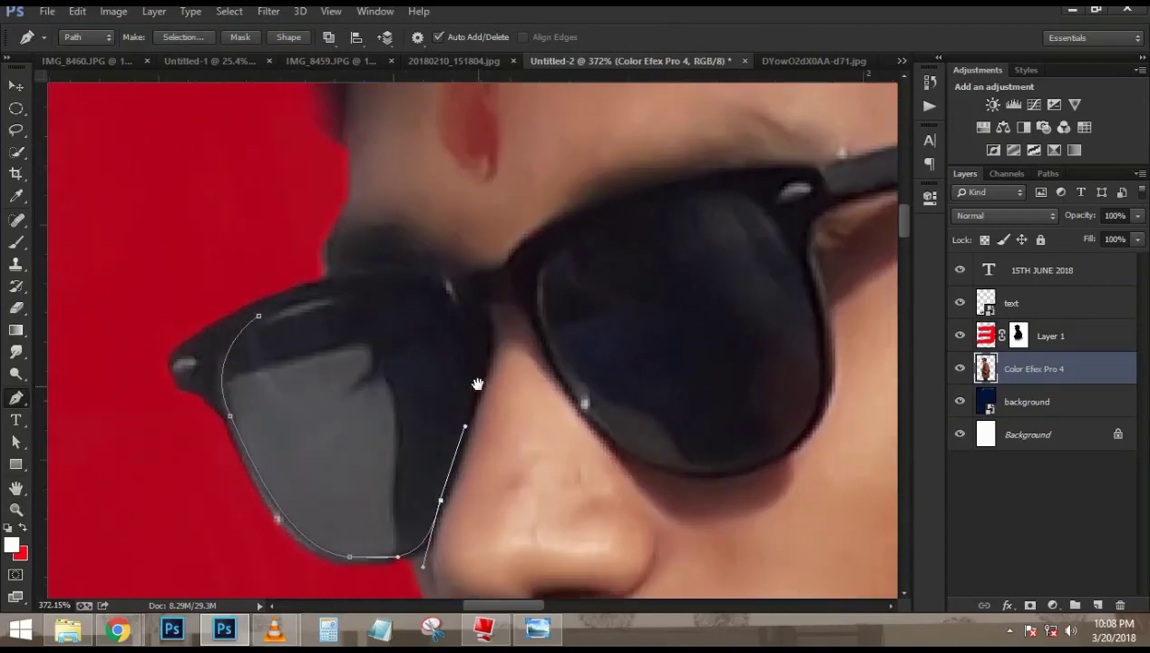
{"action": "left_click_drag", "start_coordinate": [475, 325], "coordinate": [445, 323]}
{"action": "left_click", "coordinate": [431, 278]}
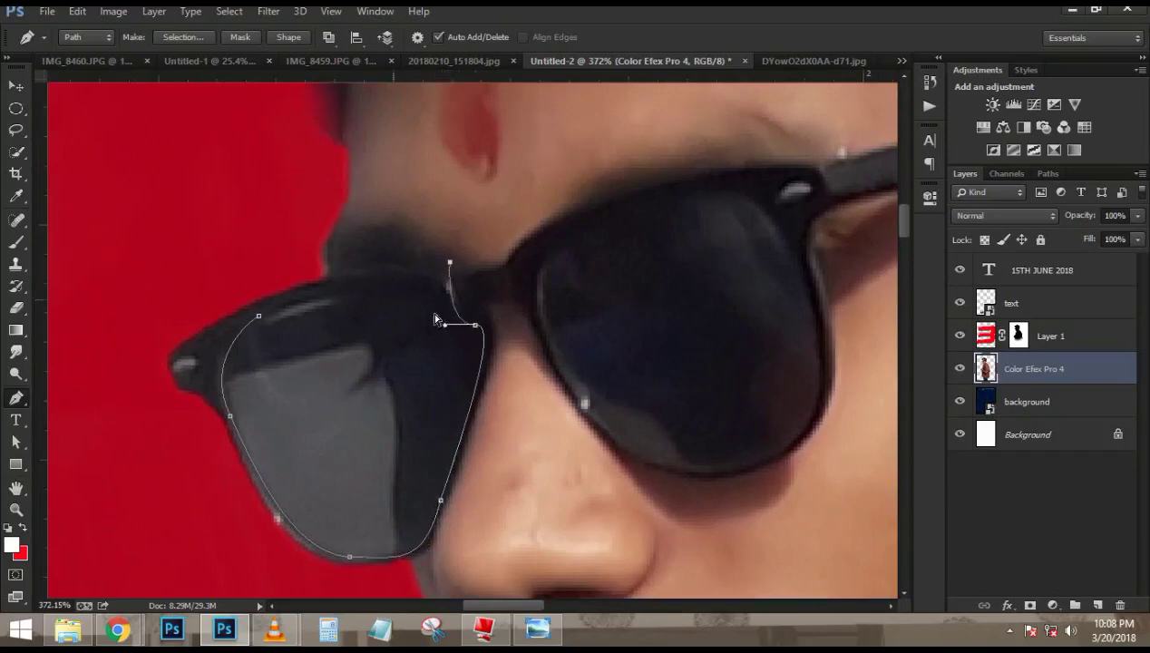
{"action": "left_click_drag", "start_coordinate": [433, 289], "coordinate": [395, 289]}
{"action": "left_click_drag", "start_coordinate": [259, 317], "coordinate": [234, 326]}
- Trace the sunglasses lens nearer the man's ear with a second closed Pen tool path
{"action": "scroll", "coordinate": [234, 331], "scroll_direction": "down", "scroll_amount": 4}
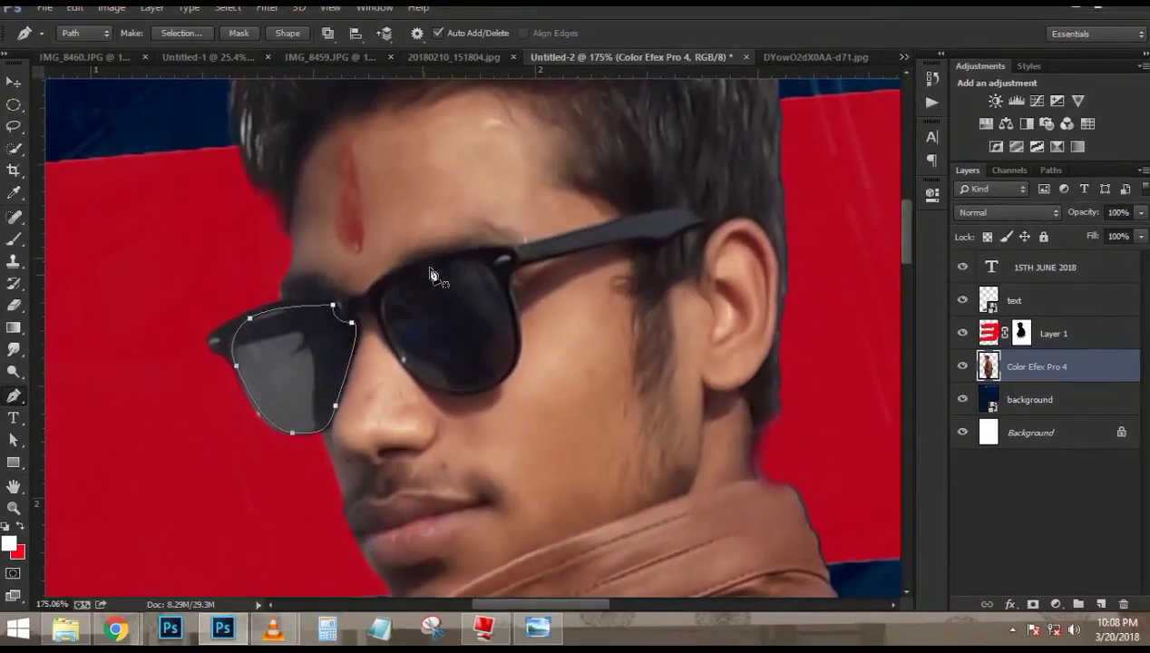
{"action": "scroll", "coordinate": [432, 272], "scroll_direction": "down", "scroll_amount": 3}
{"action": "scroll", "coordinate": [434, 288], "scroll_direction": "up", "scroll_amount": 5}
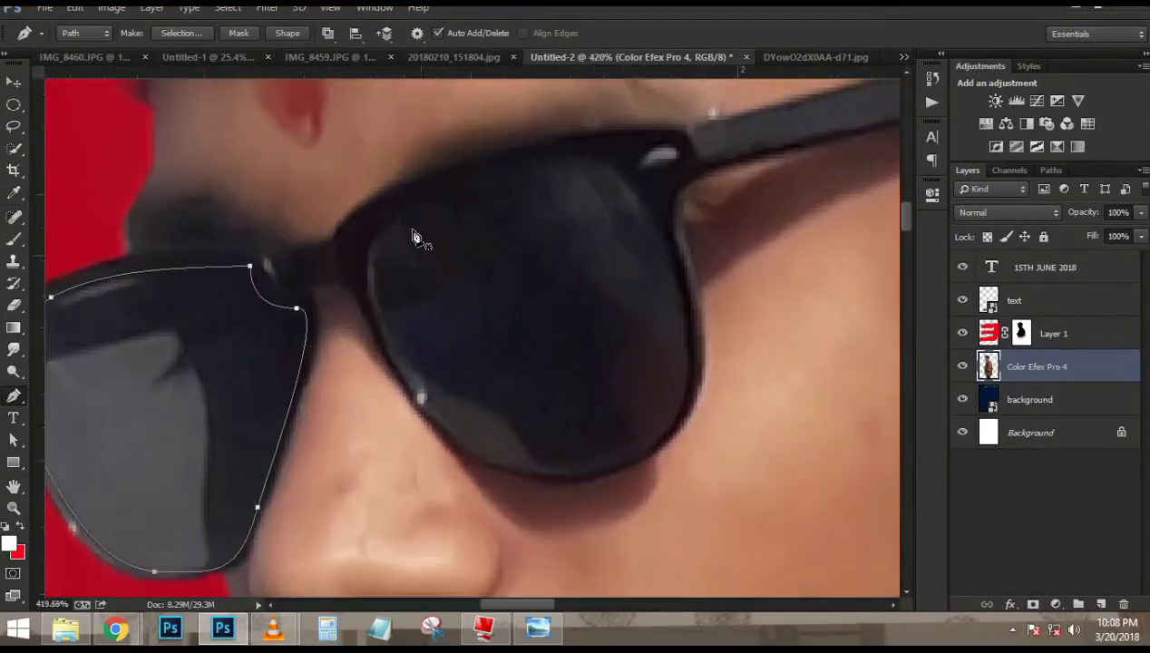
{"action": "left_click", "coordinate": [414, 208]}
{"action": "left_click_drag", "start_coordinate": [379, 320], "coordinate": [419, 410]}
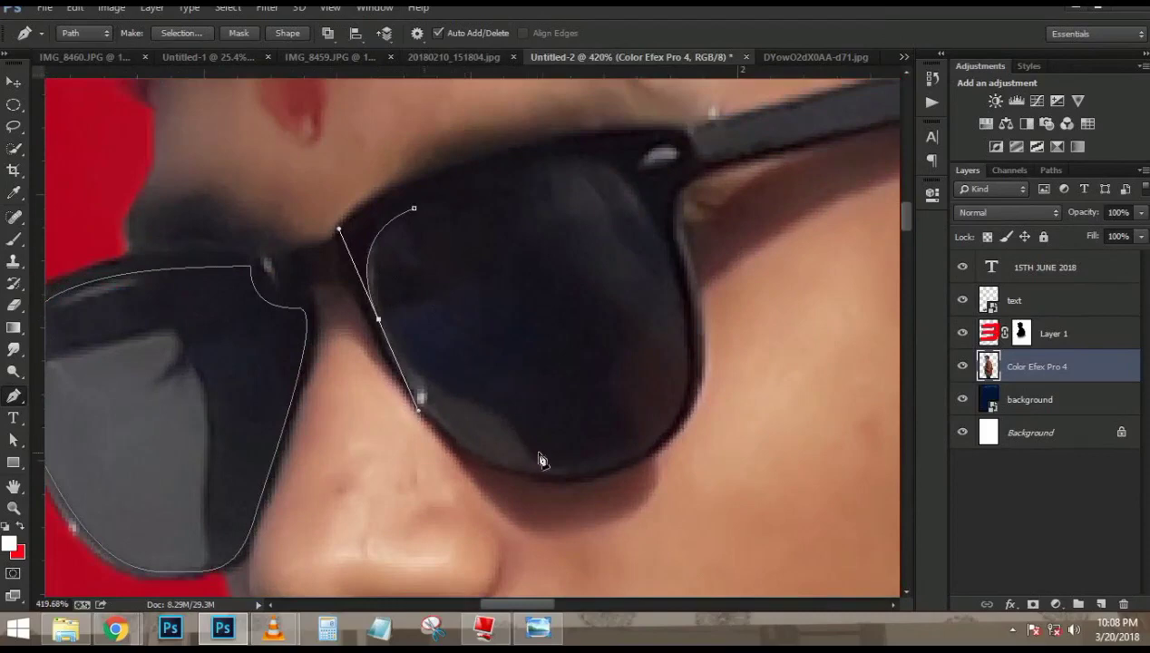
{"action": "left_click_drag", "start_coordinate": [588, 471], "coordinate": [689, 451]}
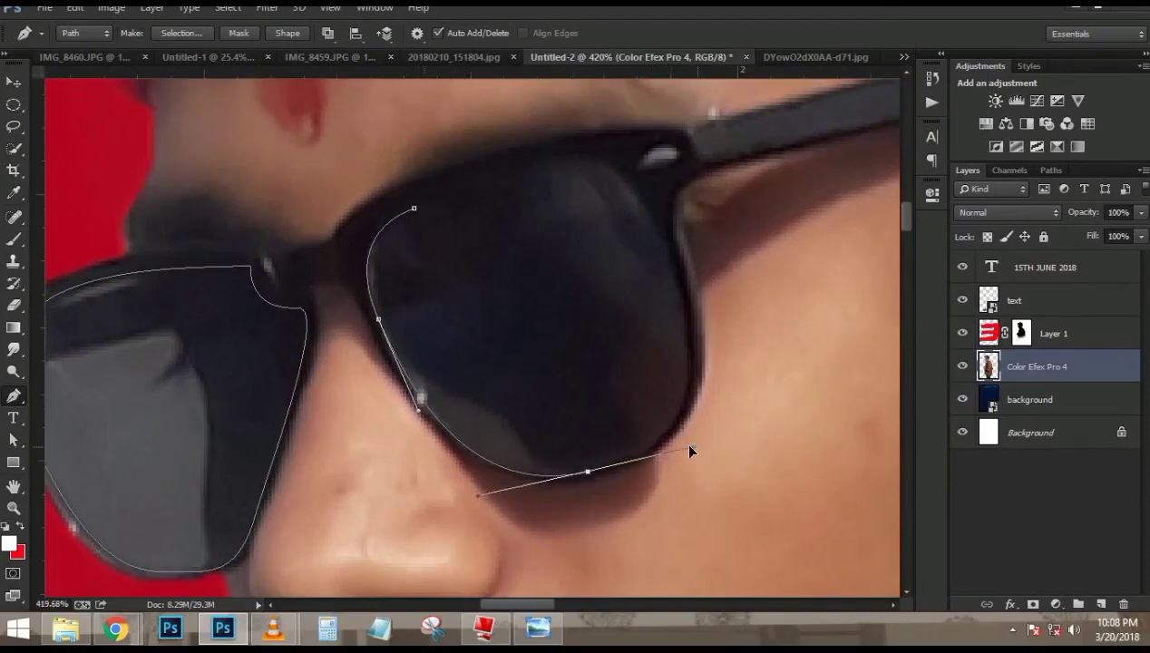
{"action": "left_click", "coordinate": [691, 346]}
{"action": "left_click_drag", "start_coordinate": [690, 340], "coordinate": [687, 265]}
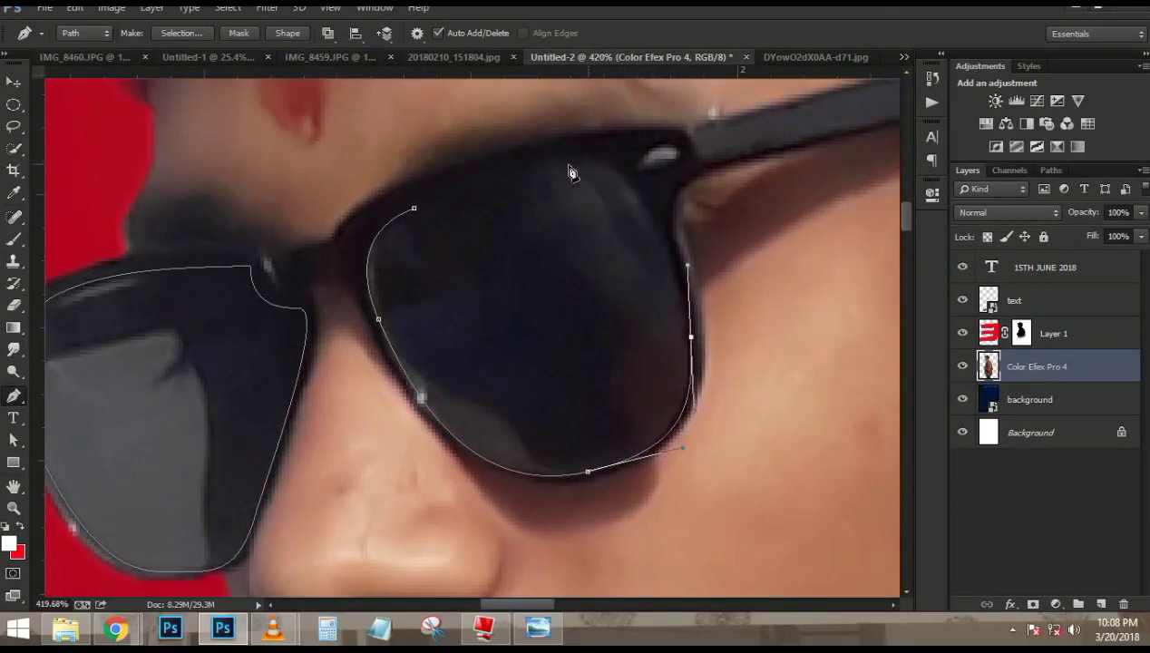
{"action": "left_click_drag", "start_coordinate": [588, 166], "coordinate": [534, 168]}
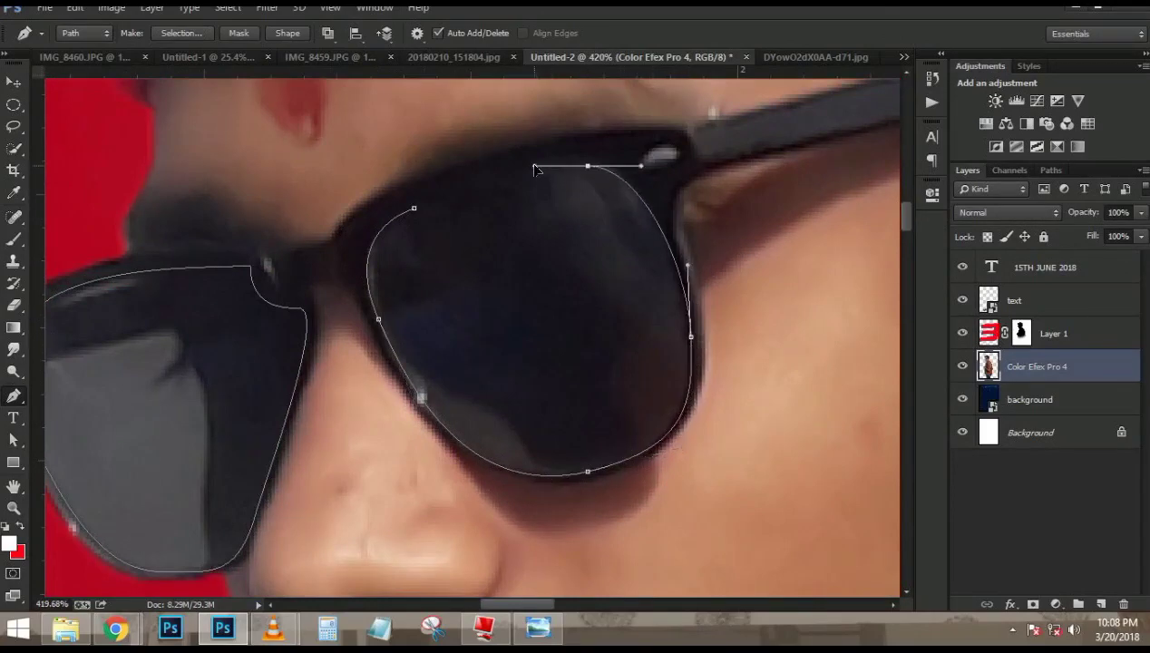
{"action": "left_click", "coordinate": [419, 215]}
- Convert both lens paths to a selection, copy the lenses onto a new layer, and check it with the man's layer hidden
{"action": "scroll", "coordinate": [423, 224], "scroll_direction": "down", "scroll_amount": 10}
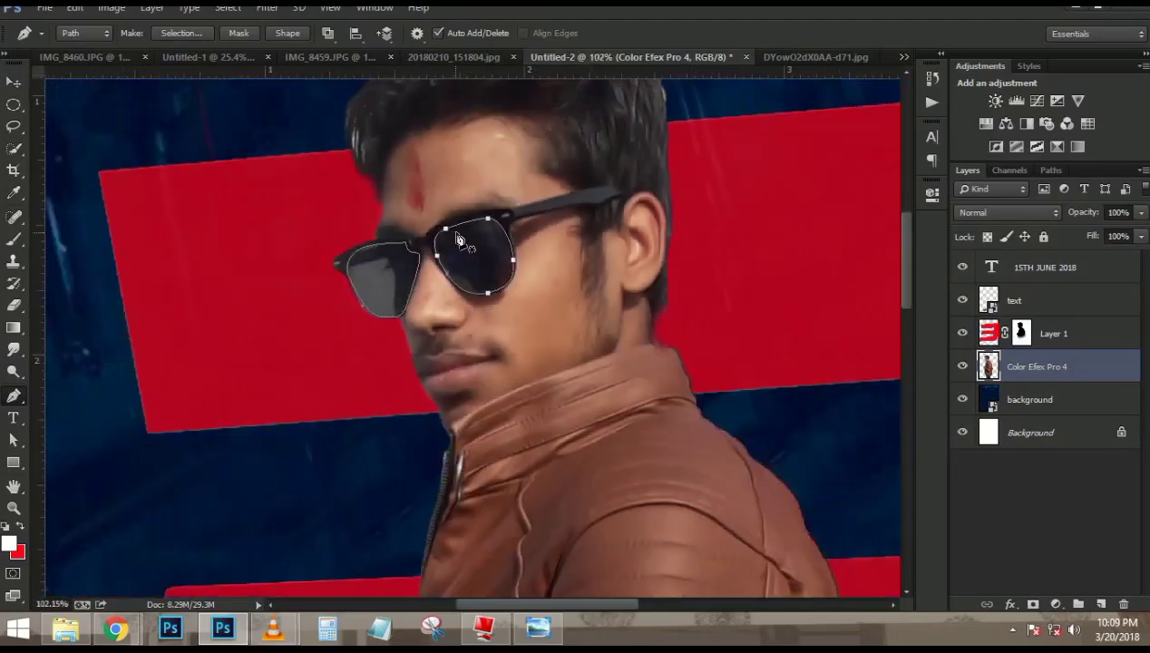
{"action": "key", "text": "ctrl+Return"}
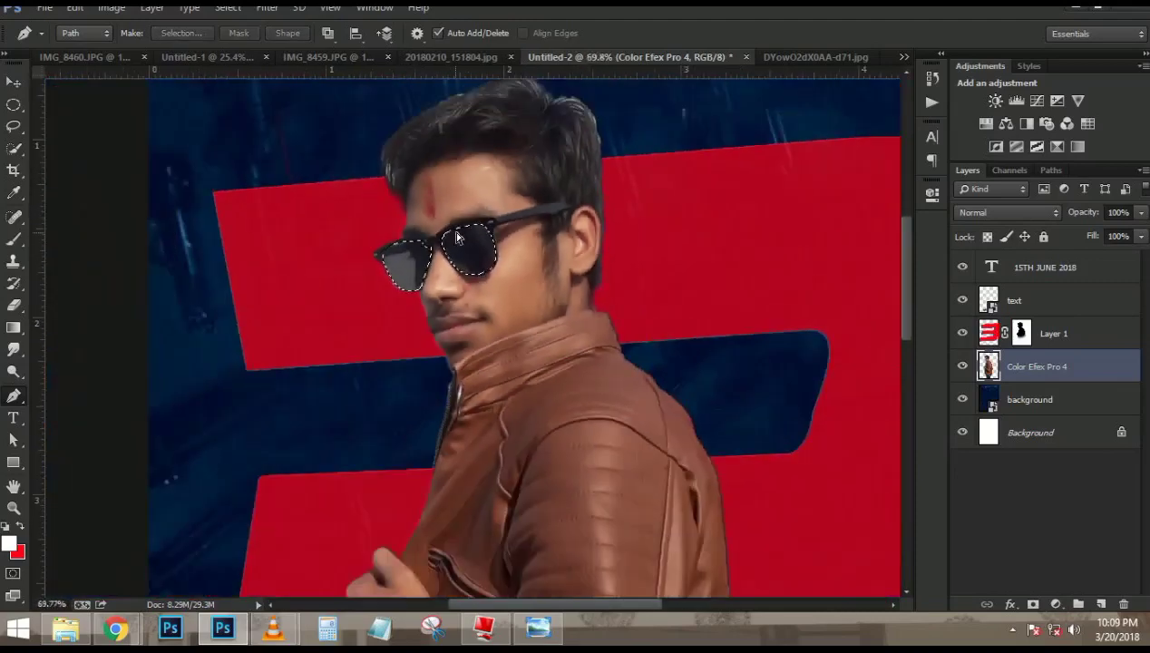
{"action": "key", "text": "ctrl+shift+alt+n"}
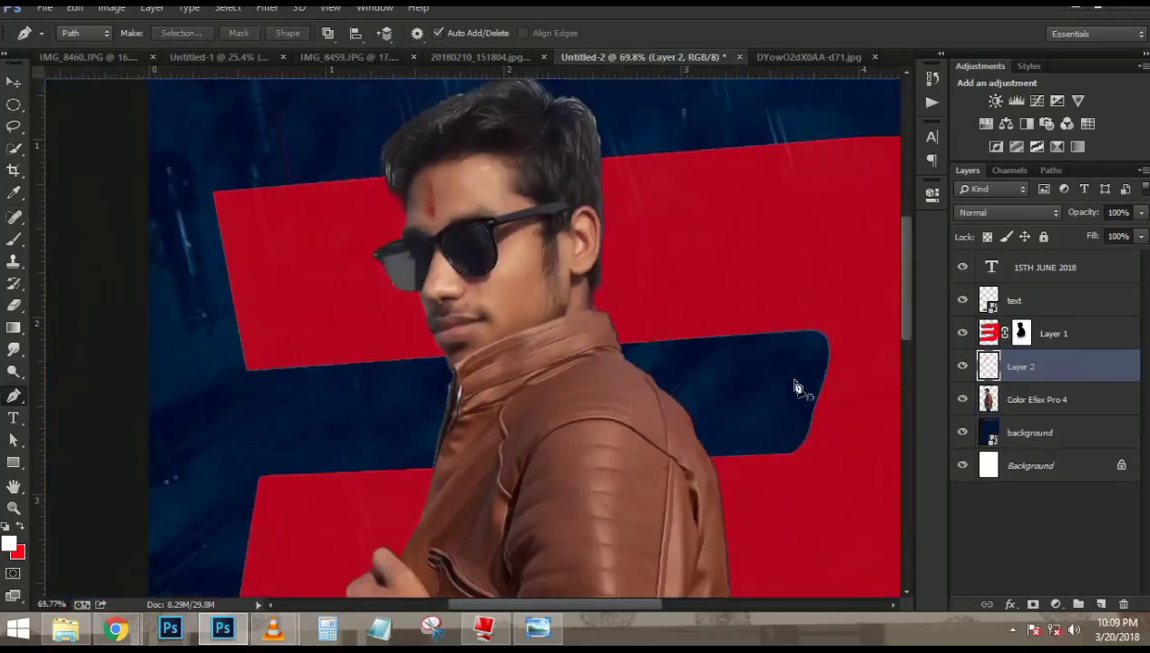
{"action": "left_click", "coordinate": [963, 400]}
{"action": "left_click", "coordinate": [963, 400]}
{"action": "scroll", "coordinate": [414, 203], "scroll_direction": "down", "scroll_amount": 2}
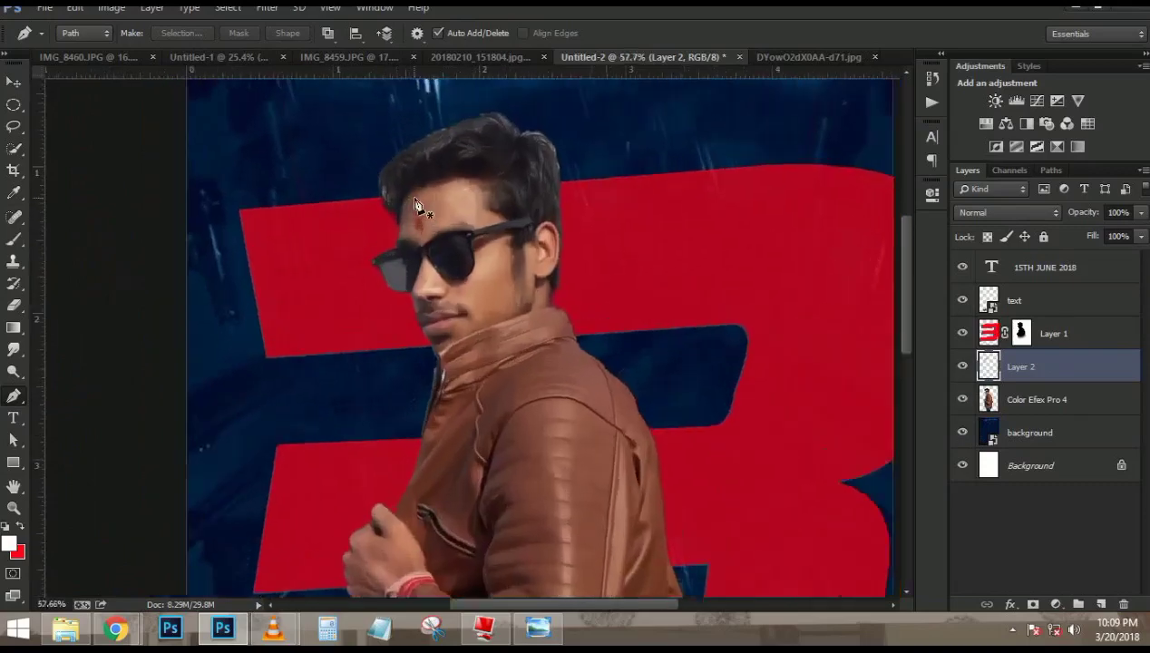
{"action": "scroll", "coordinate": [415, 203], "scroll_direction": "down", "scroll_amount": 5}
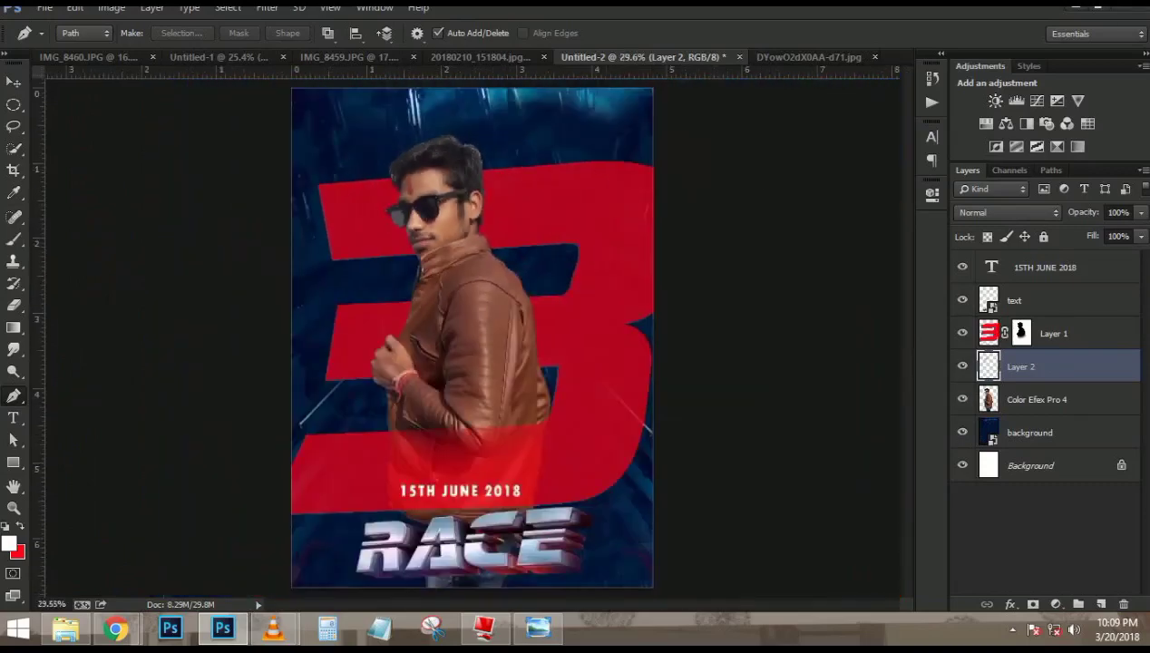
- Paste the copied screenshot containing the blue pattern and move its layer above the date text layer
{"action": "key", "text": "ctrl+v"}
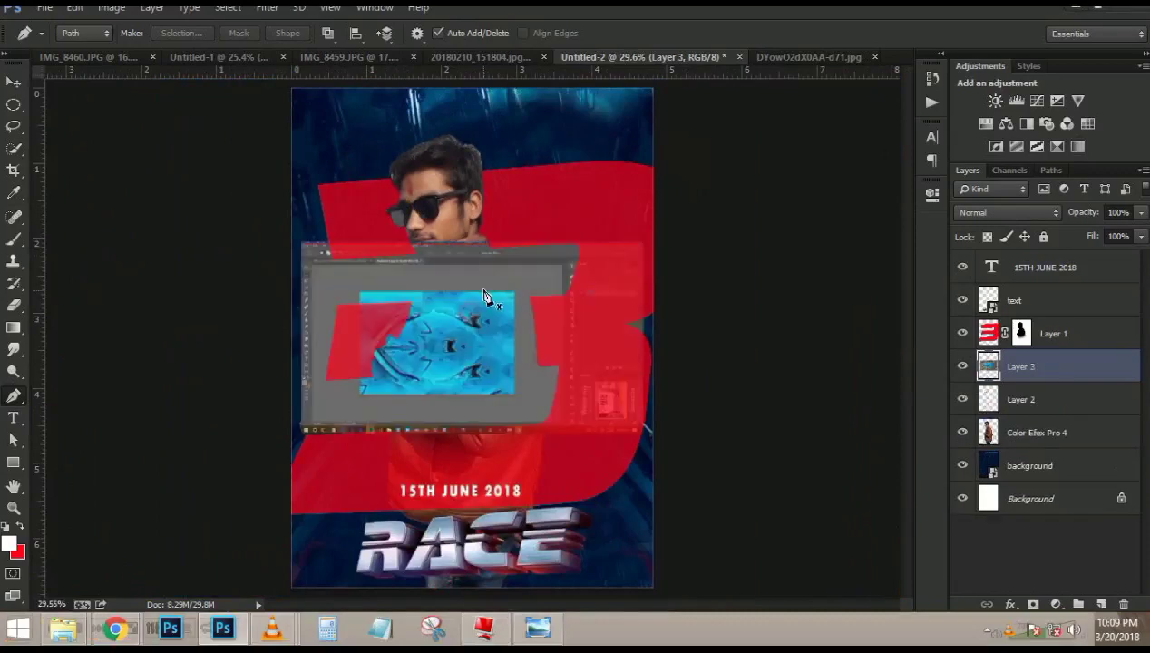
{"action": "scroll", "coordinate": [490, 285], "scroll_direction": "up", "scroll_amount": 4}
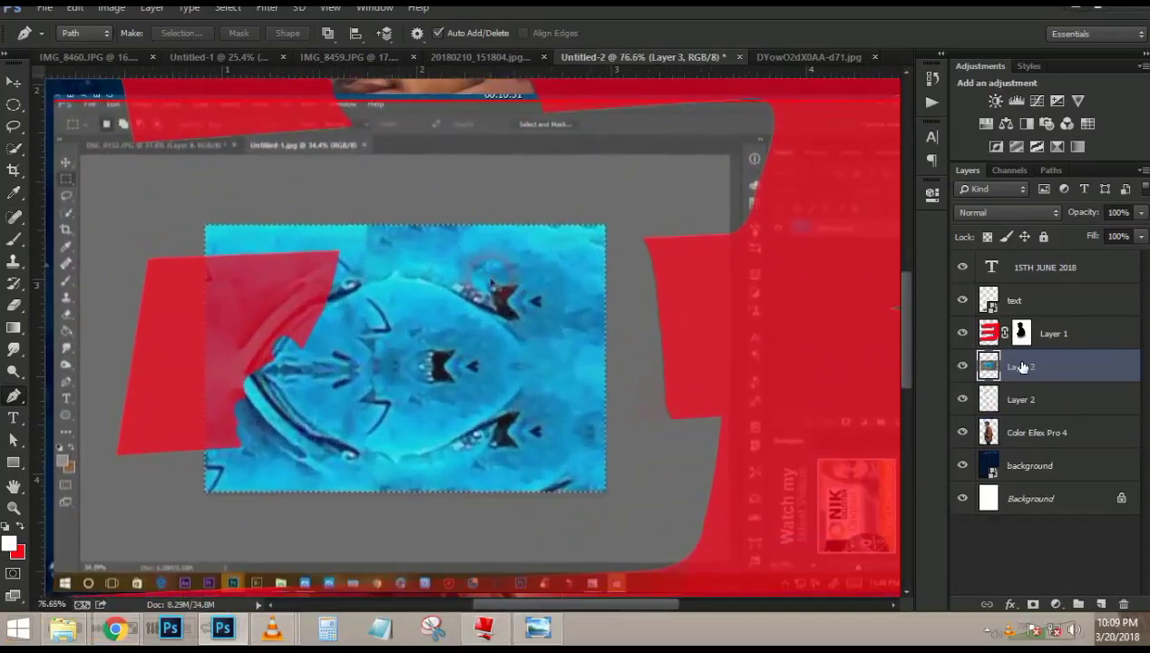
{"action": "left_click_drag", "start_coordinate": [1012, 364], "coordinate": [1023, 258]}
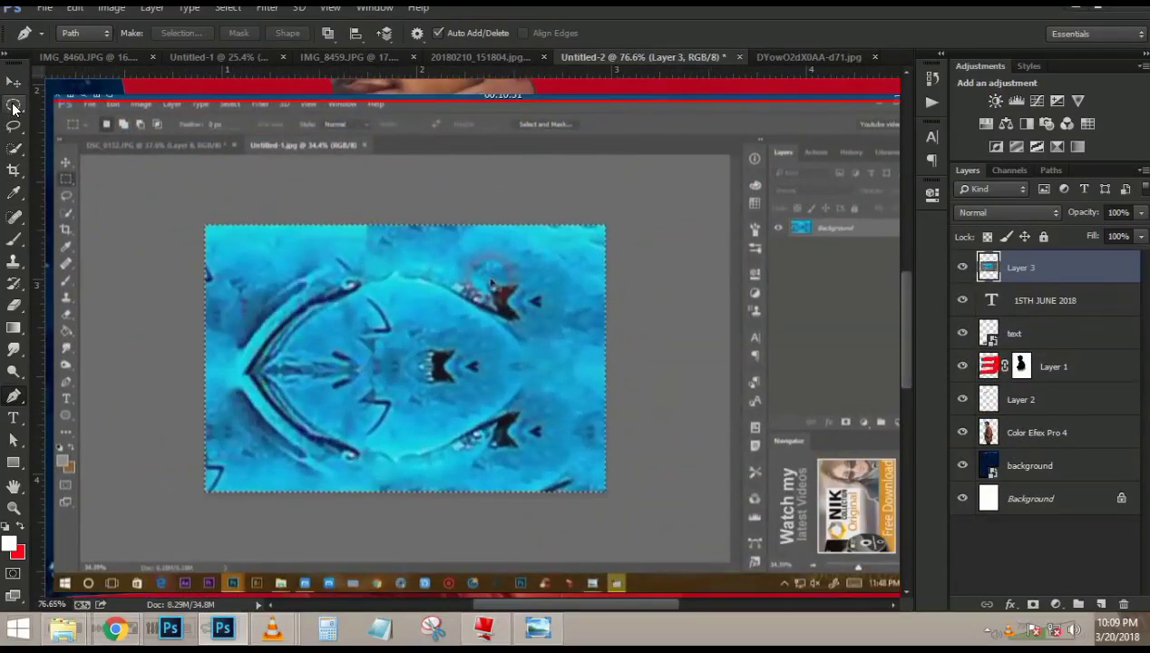
- Select the blue patterned image inside the pasted screenshot with the Rectangular Marquee tool
{"action": "left_click_drag", "start_coordinate": [14, 105], "coordinate": [81, 99]}
{"action": "scroll", "coordinate": [229, 276], "scroll_direction": "up", "scroll_amount": 2}
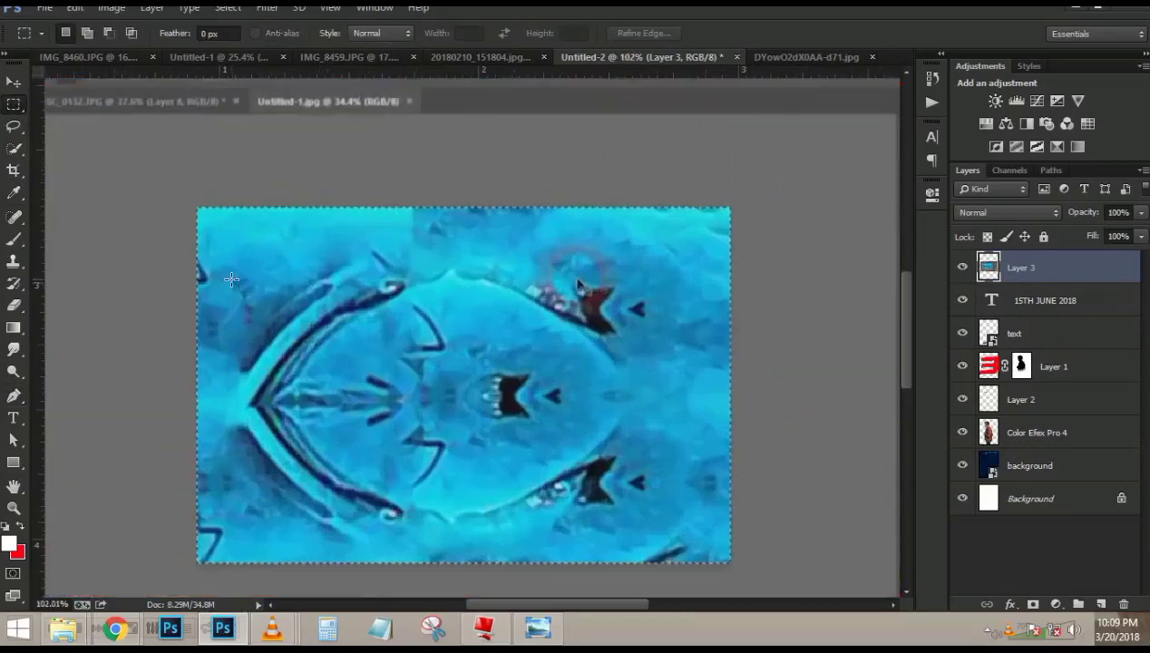
{"action": "left_click_drag", "start_coordinate": [207, 213], "coordinate": [725, 557]}
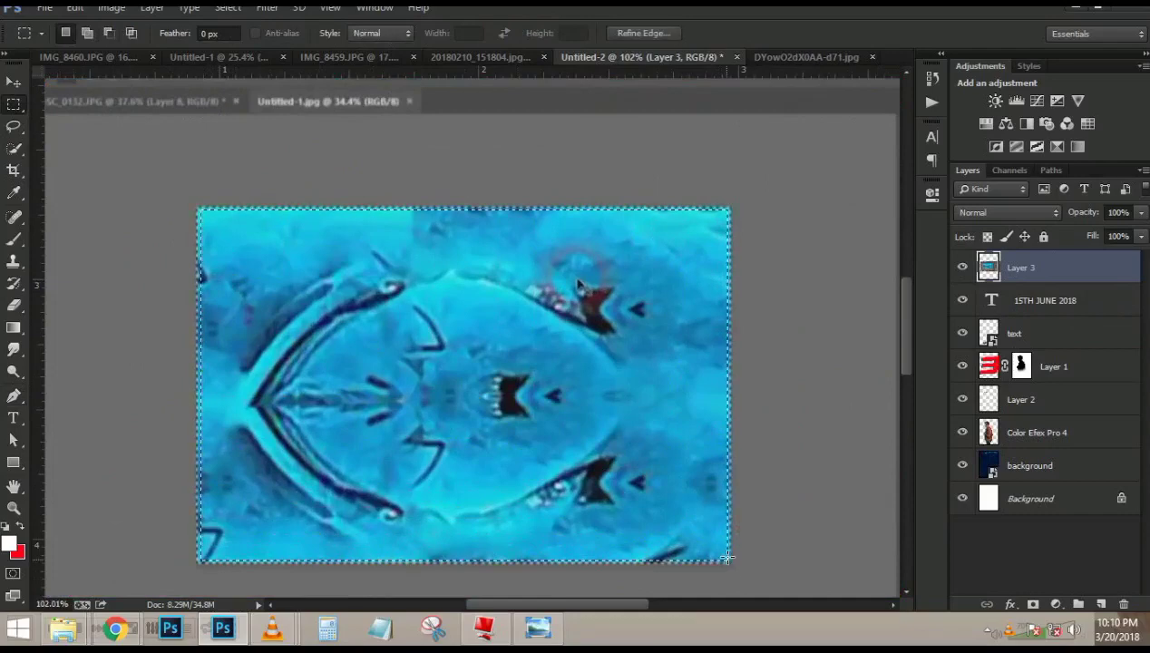
- Copy the selected blue pattern onto its own layer and delete the pasted screenshot layer beneath it
{"action": "key", "text": "ctrl+j"}
{"action": "left_click", "coordinate": [1072, 302]}
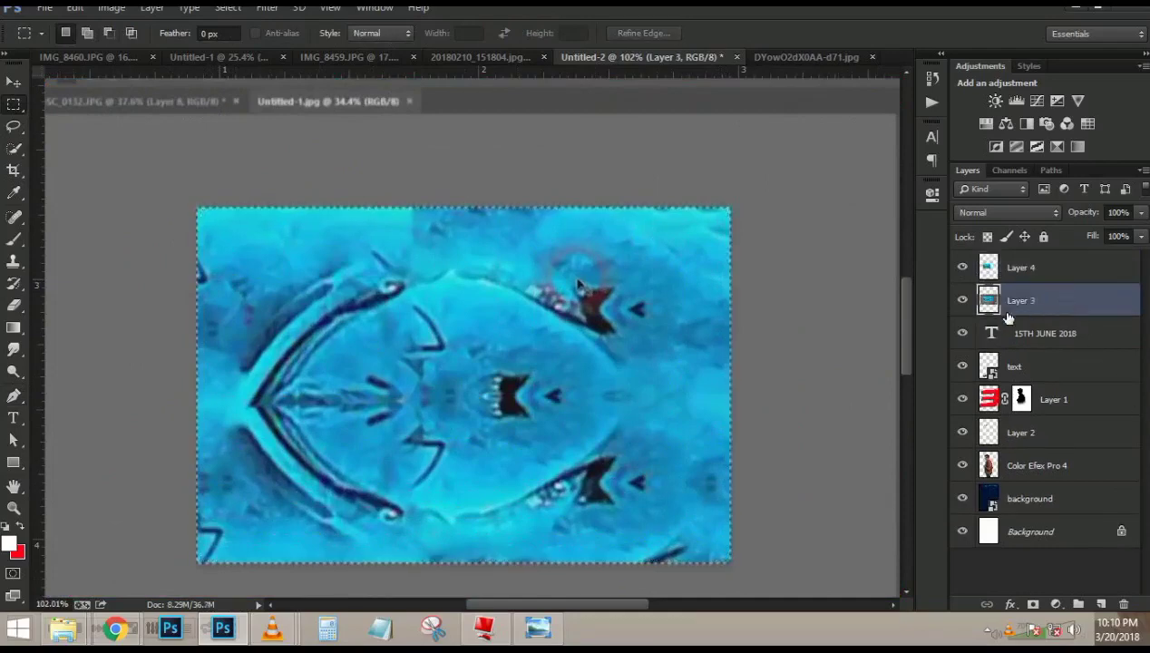
{"action": "key", "text": "Delete"}
{"action": "key", "text": "ctrl+0"}
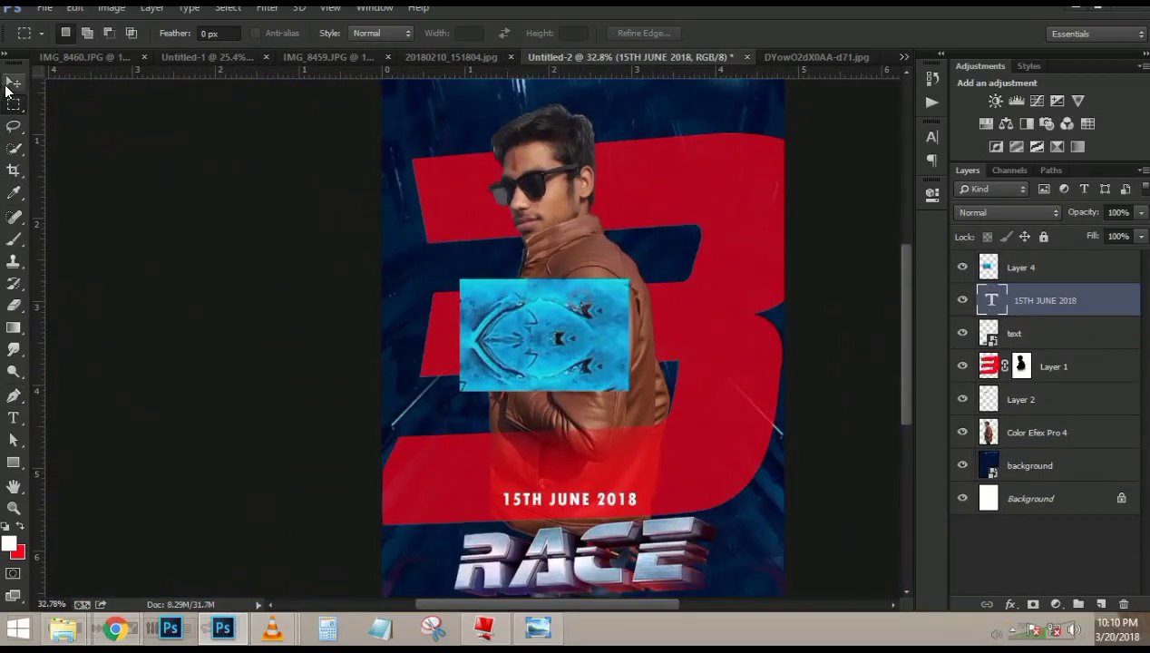
- Position the blue pattern over the man's face, place its layer directly above Layer 2, and clip it to the lenses
{"action": "left_click", "coordinate": [13, 83]}
{"action": "scroll", "coordinate": [564, 275], "scroll_direction": "up", "scroll_amount": 3}
{"action": "left_click_drag", "start_coordinate": [623, 337], "coordinate": [611, 188]}
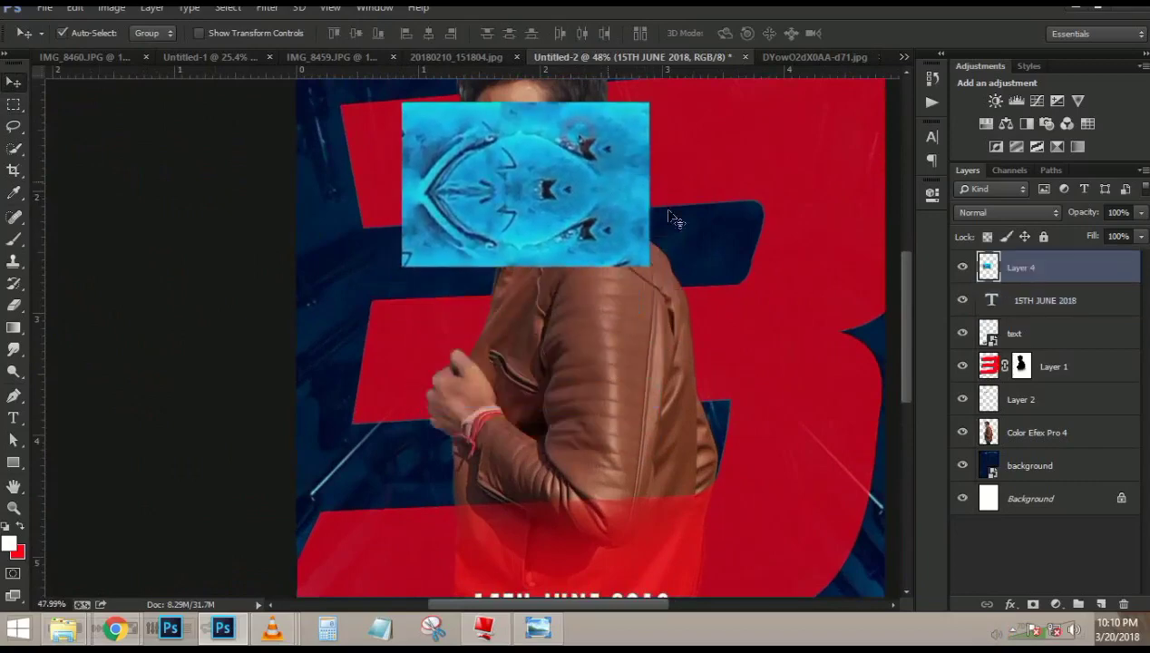
{"action": "left_click_drag", "start_coordinate": [1073, 276], "coordinate": [1068, 377]}
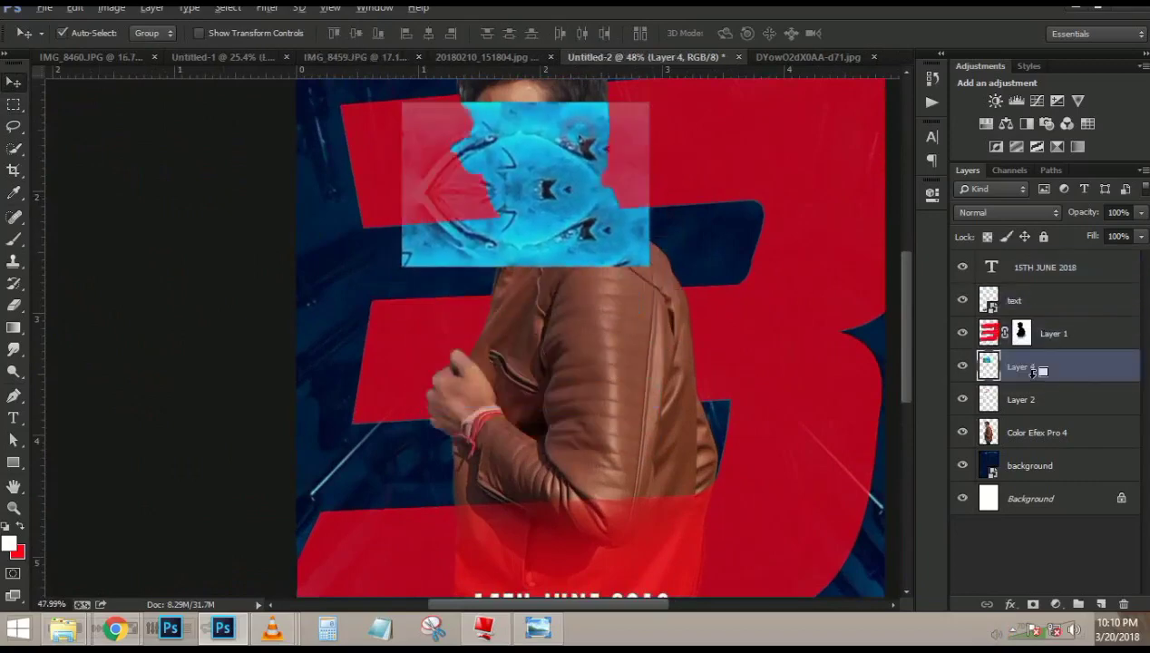
{"action": "left_click", "coordinate": [1014, 381], "text": "alt"}
{"action": "scroll", "coordinate": [591, 196], "scroll_direction": "up", "scroll_amount": 4}
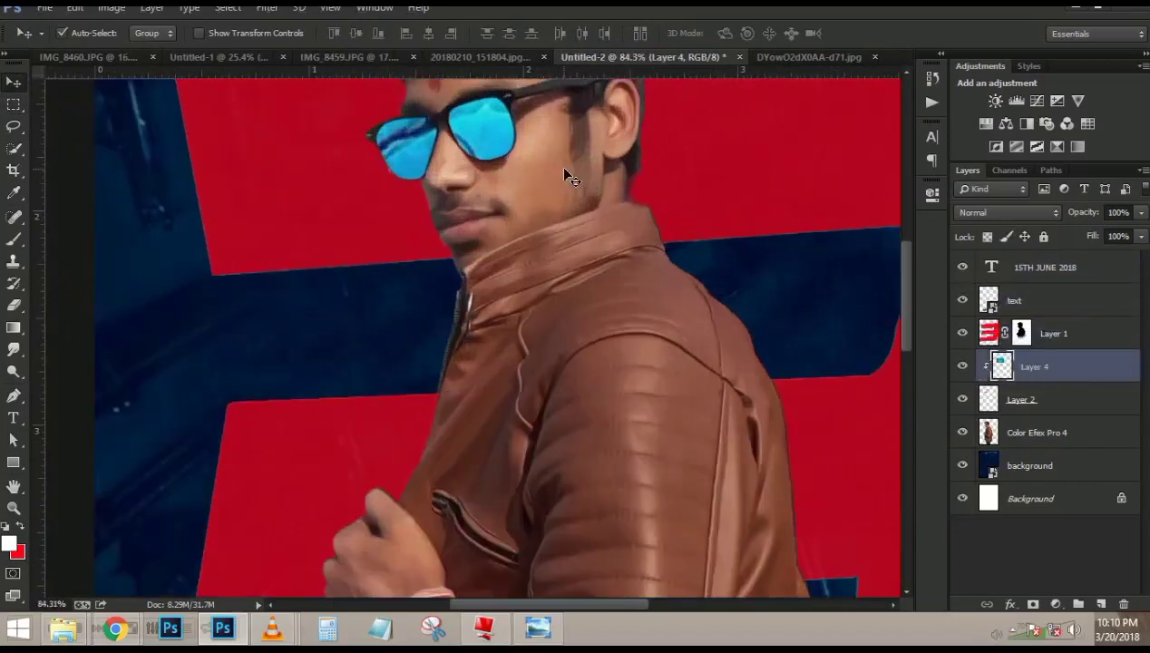
- Scale the clipped blue pattern to about 62% and reposition it so its dark details fall inside both lenses
{"action": "key", "text": "ctrl+t"}
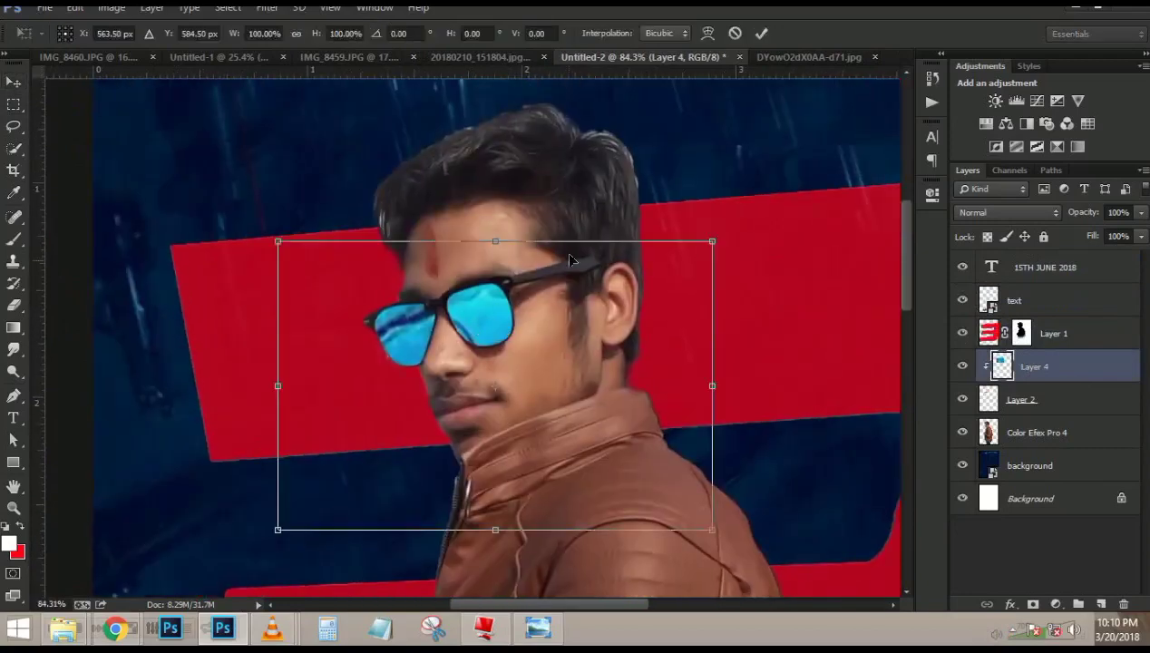
{"action": "left_click_drag", "start_coordinate": [712, 239], "coordinate": [629, 264]}
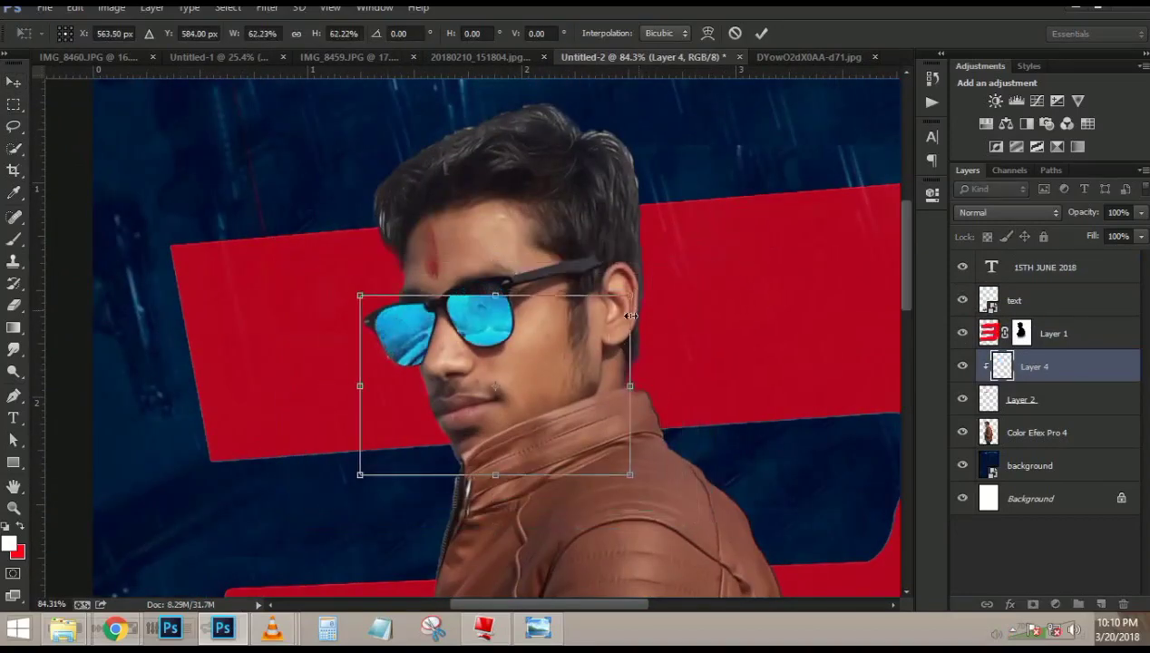
{"action": "left_click_drag", "start_coordinate": [557, 329], "coordinate": [522, 300]}
{"action": "key", "text": "Return"}
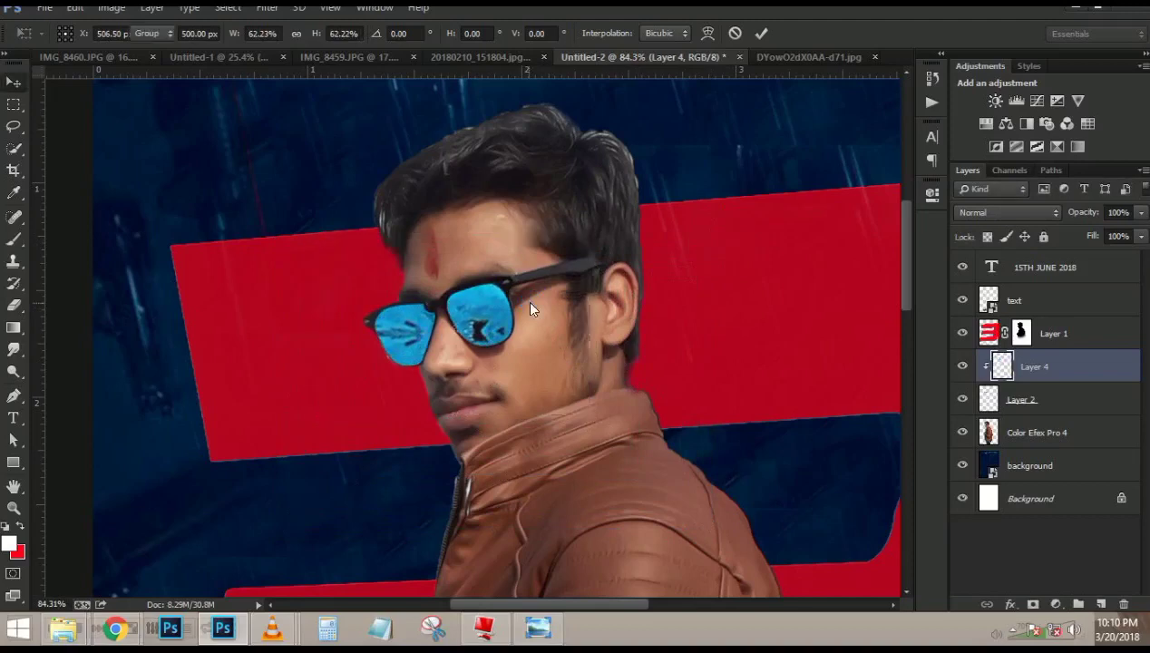
{"action": "key", "text": "ctrl+0"}
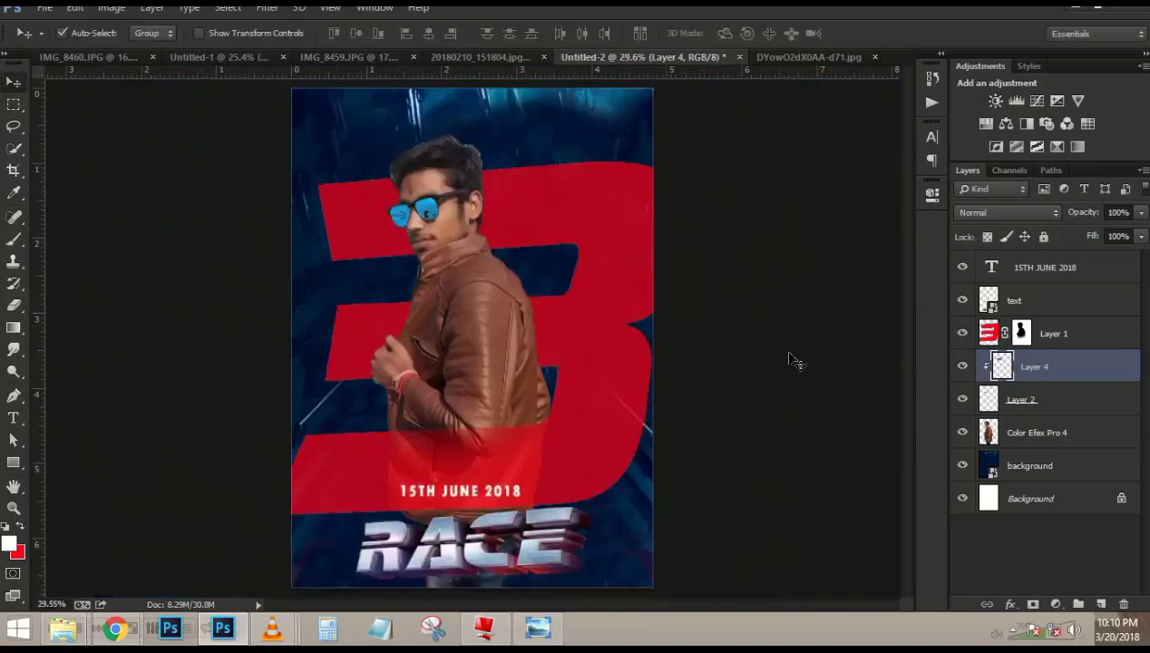
- Add a Hue/Saturation adjustment clipped to the lens pattern with hue +40 and saturation +3
{"action": "left_click", "coordinate": [1057, 605]}
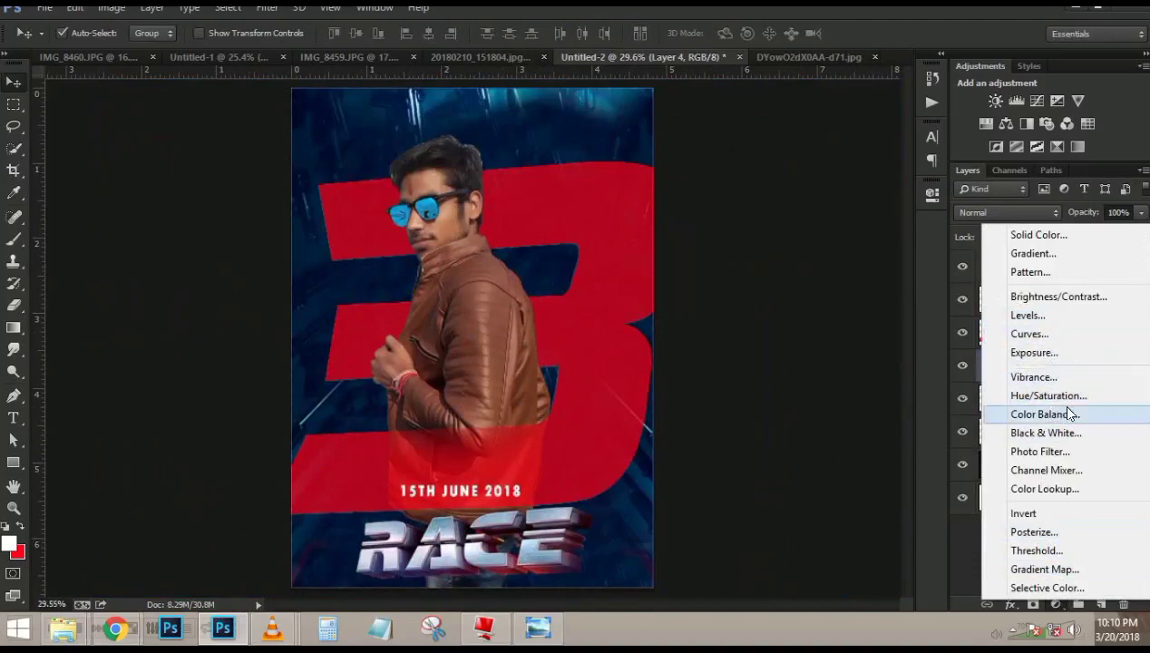
{"action": "left_click", "coordinate": [1048, 396]}
{"action": "left_click_drag", "start_coordinate": [823, 301], "coordinate": [821, 339]}
{"action": "left_click", "coordinate": [783, 469]}
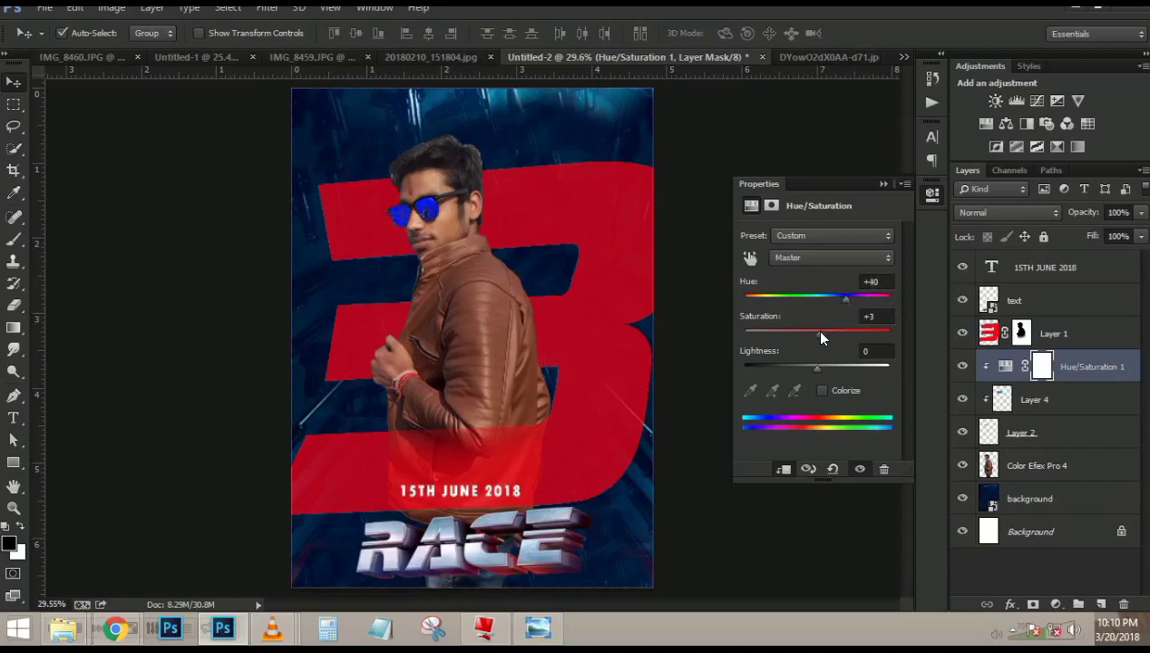
{"action": "left_click", "coordinate": [883, 185]}
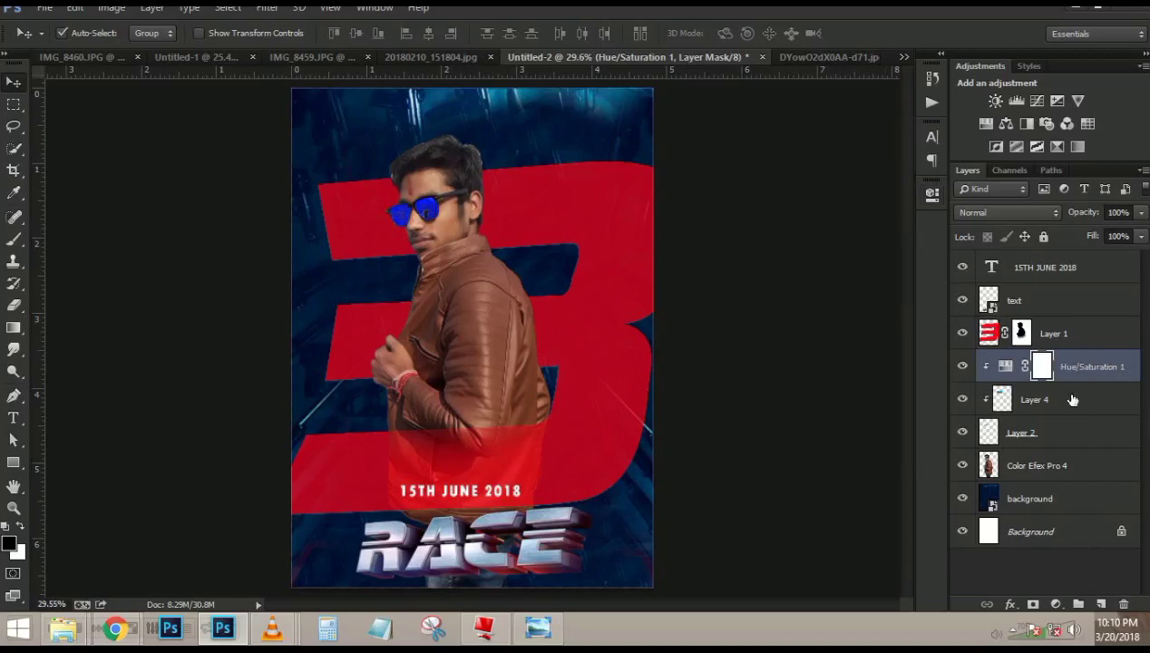
- Add a Hue/Saturation adjustment above the date text layer with hue +1 and saturation +24
{"action": "left_click", "coordinate": [1095, 263]}
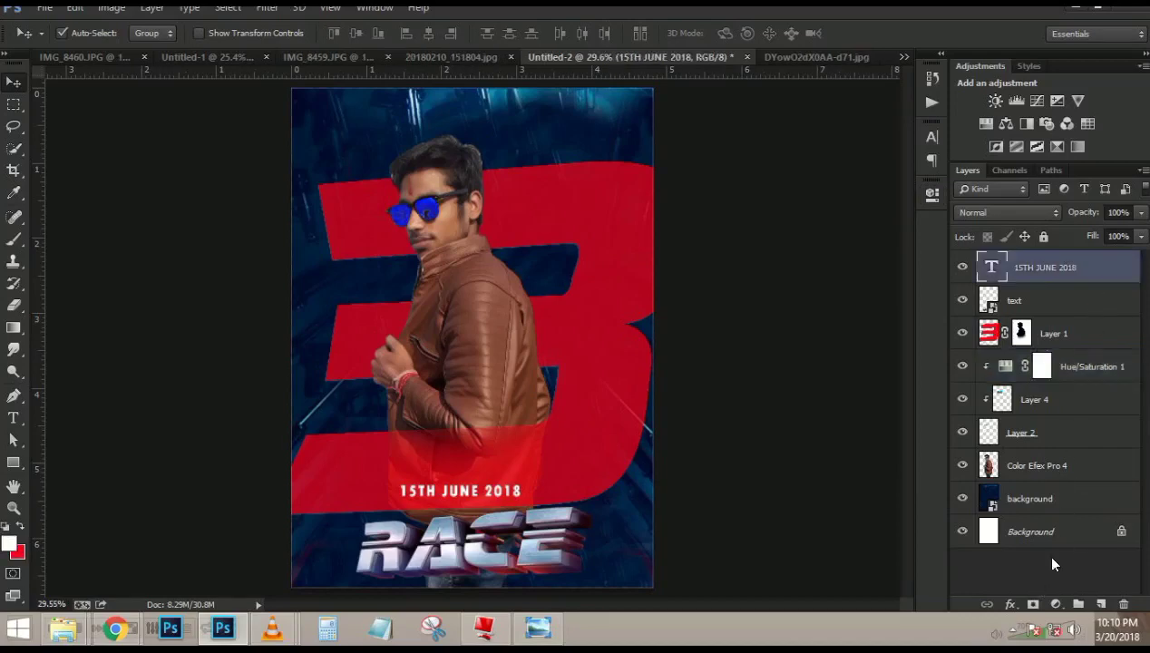
{"action": "left_click", "coordinate": [1055, 604]}
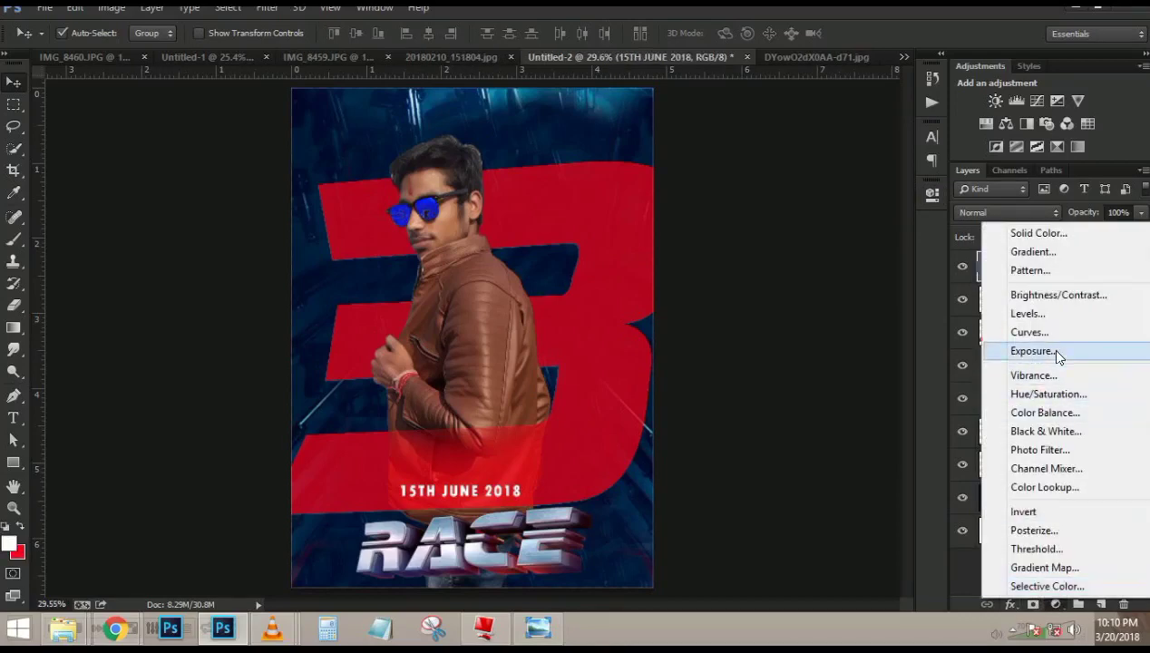
{"action": "left_click", "coordinate": [1048, 394]}
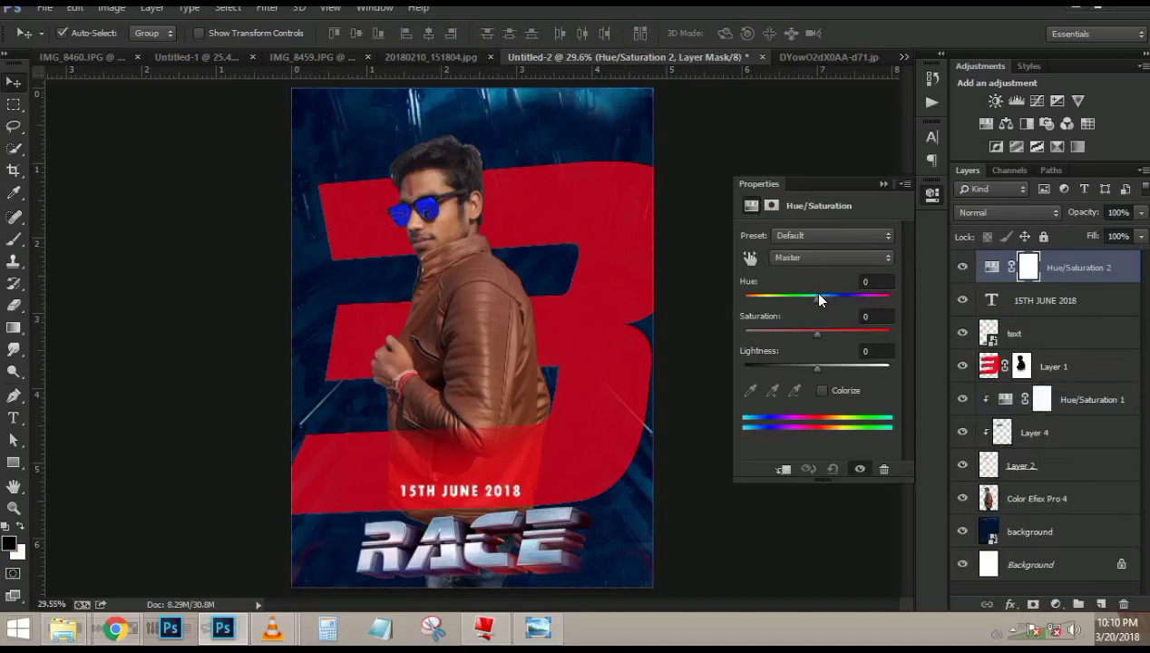
{"action": "mouse_move", "coordinate": [819, 300]}
{"action": "left_mouse_down"}
{"action": "mouse_move", "coordinate": [844, 303]}
{"action": "mouse_move", "coordinate": [823, 301]}
{"action": "left_mouse_up"}
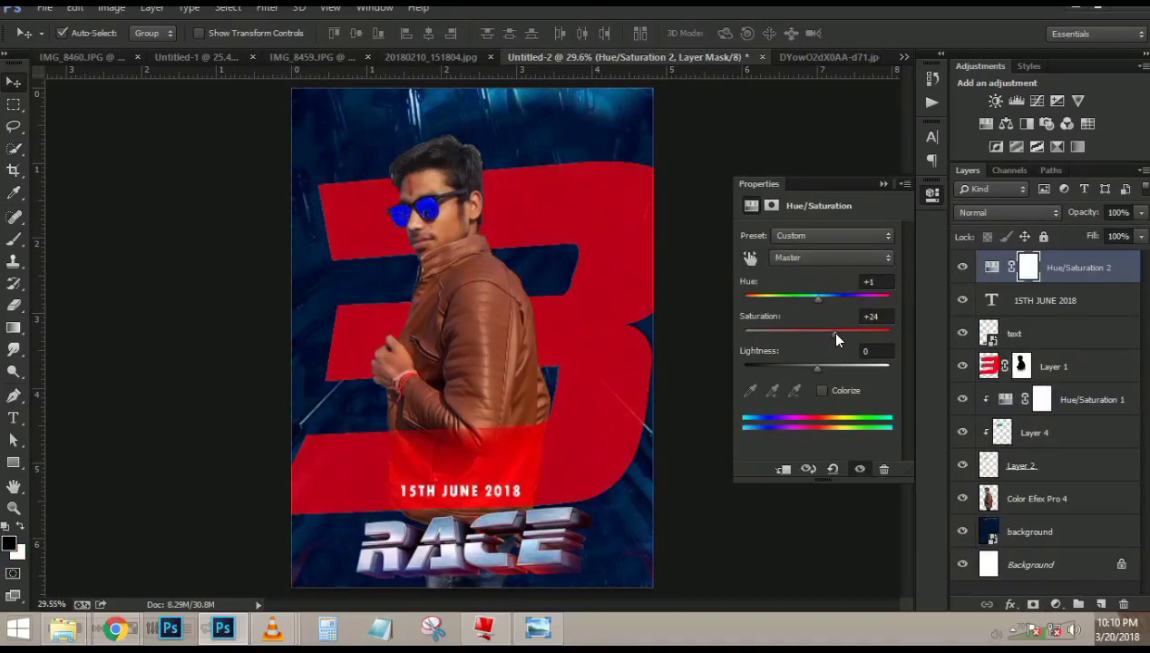
{"action": "left_click", "coordinate": [883, 186]}
- Reduce the red 3 layer's opacity to 48% and check the face up close
{"action": "left_click", "coordinate": [1056, 364]}
{"action": "left_click_drag", "start_coordinate": [1088, 214], "coordinate": [1070, 214]}
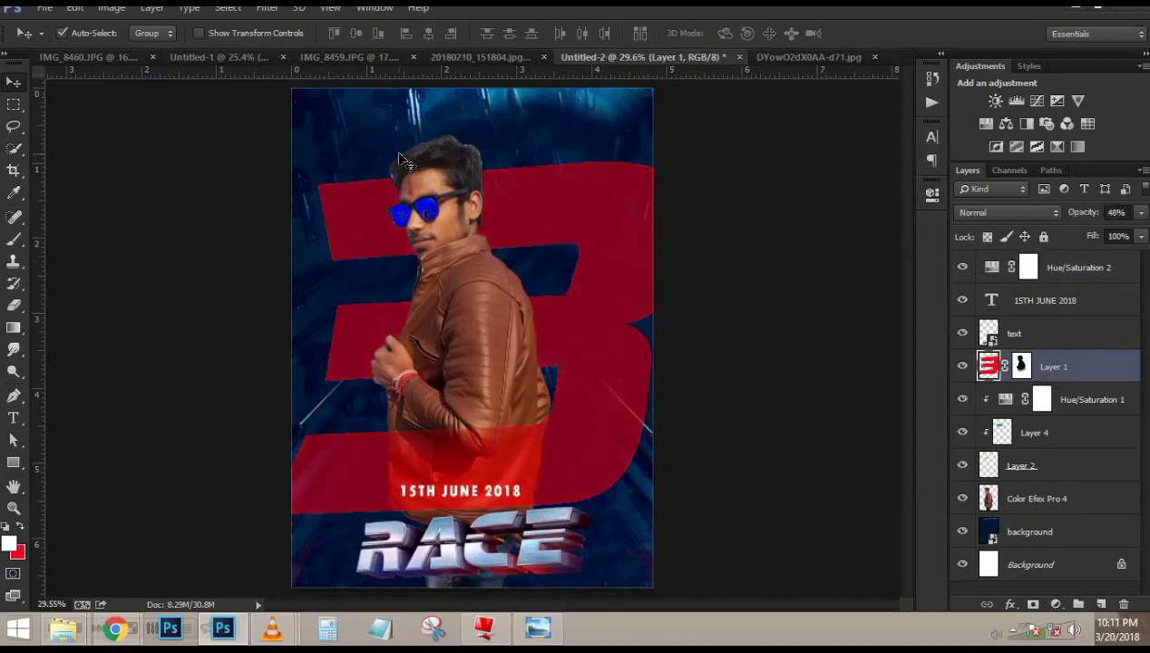
{"action": "scroll", "coordinate": [419, 179], "scroll_direction": "up", "scroll_amount": 6}
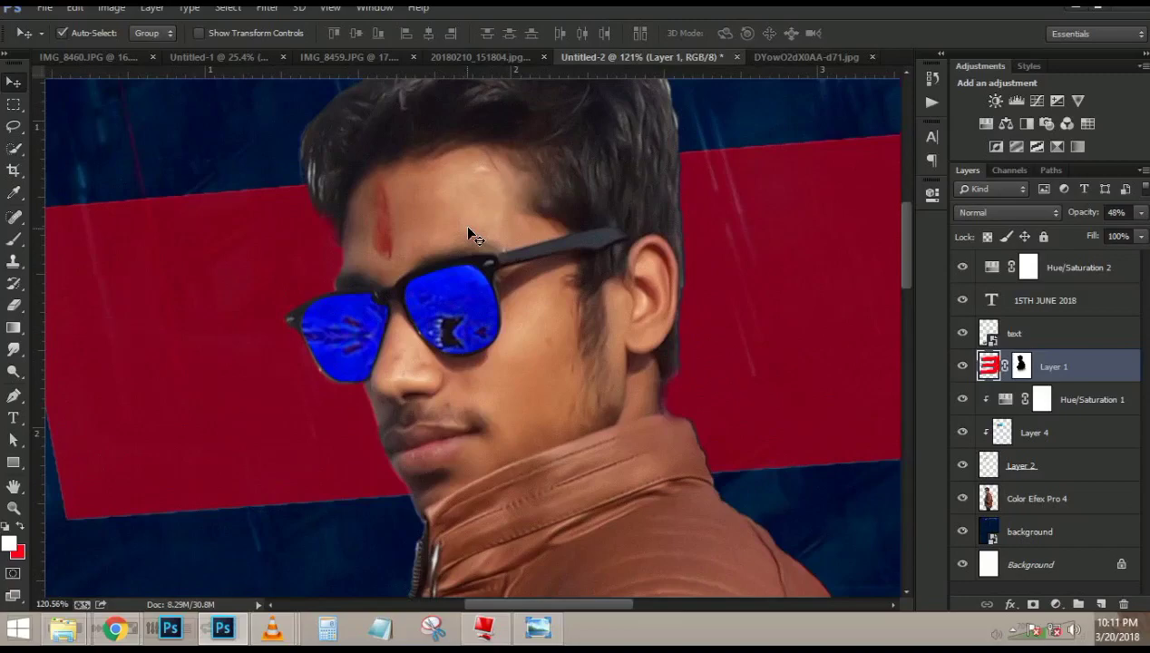
{"action": "scroll", "coordinate": [469, 235], "scroll_direction": "down", "scroll_amount": 6}
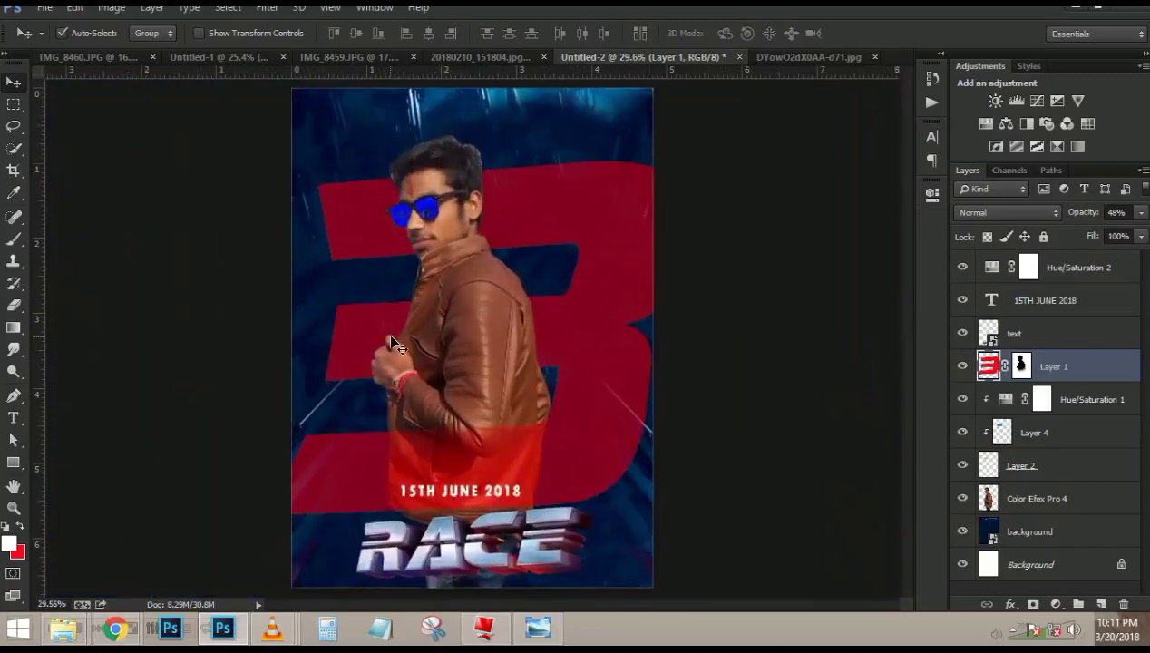
- Start a text line at the poster's upper edge with the editor's full name followed by "Photoshop"
{"action": "key", "text": "t"}
{"action": "left_click", "coordinate": [318, 113]}
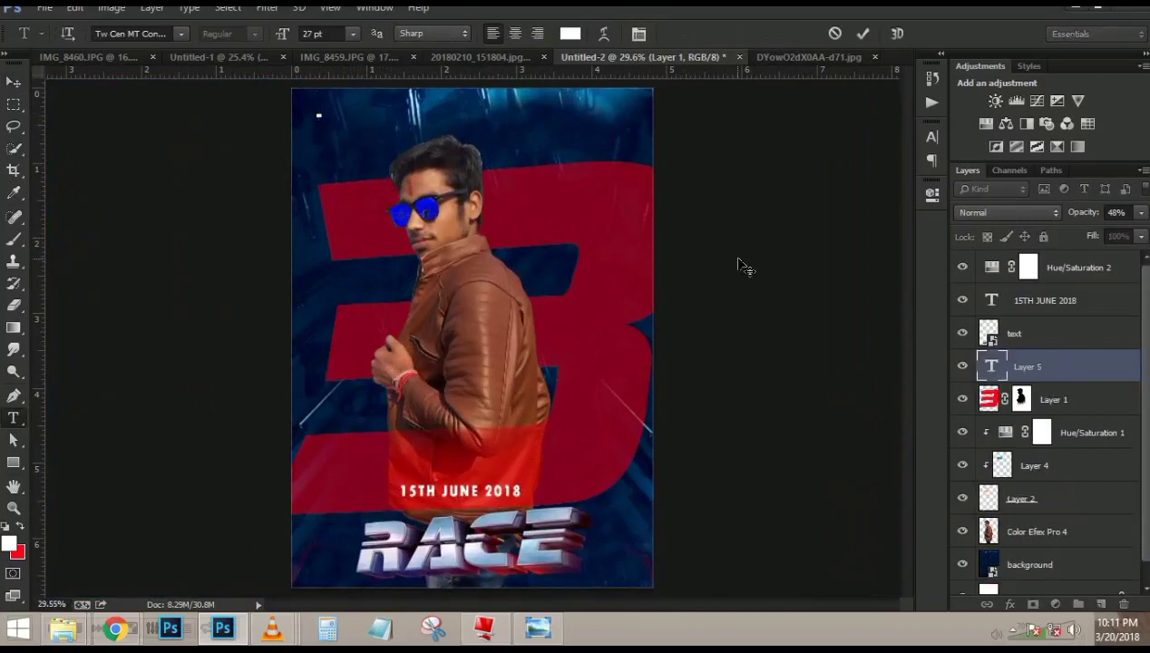
{"action": "type", "text": "saty"}
{"action": "key", "text": "BackSpace"}
{"action": "key", "text": "BackSpace"}
{"action": "key", "text": "BackSpace"}
{"action": "key", "text": "BackSpace"}
{"action": "type", "text": "sat"}
{"action": "key", "text": "BackSpace"}
{"action": "key", "text": "BackSpace"}
{"action": "key", "text": "BackSpace"}
{"action": "type", "text": "satyam"}
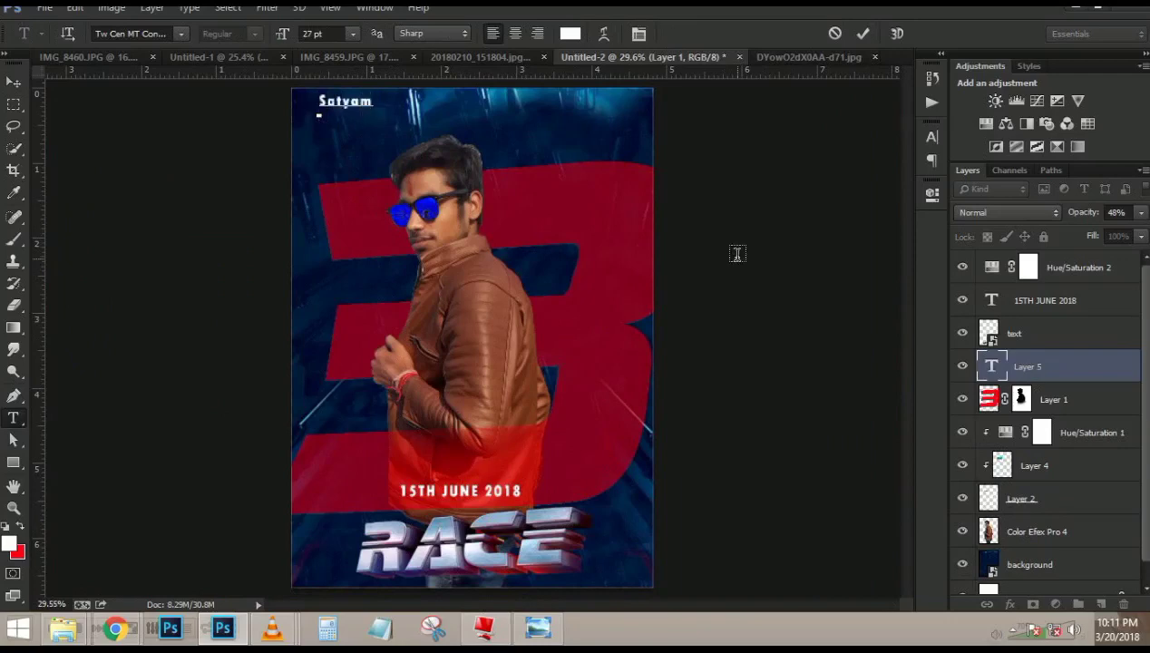
{"action": "type", "text": " Kumar Pho"}
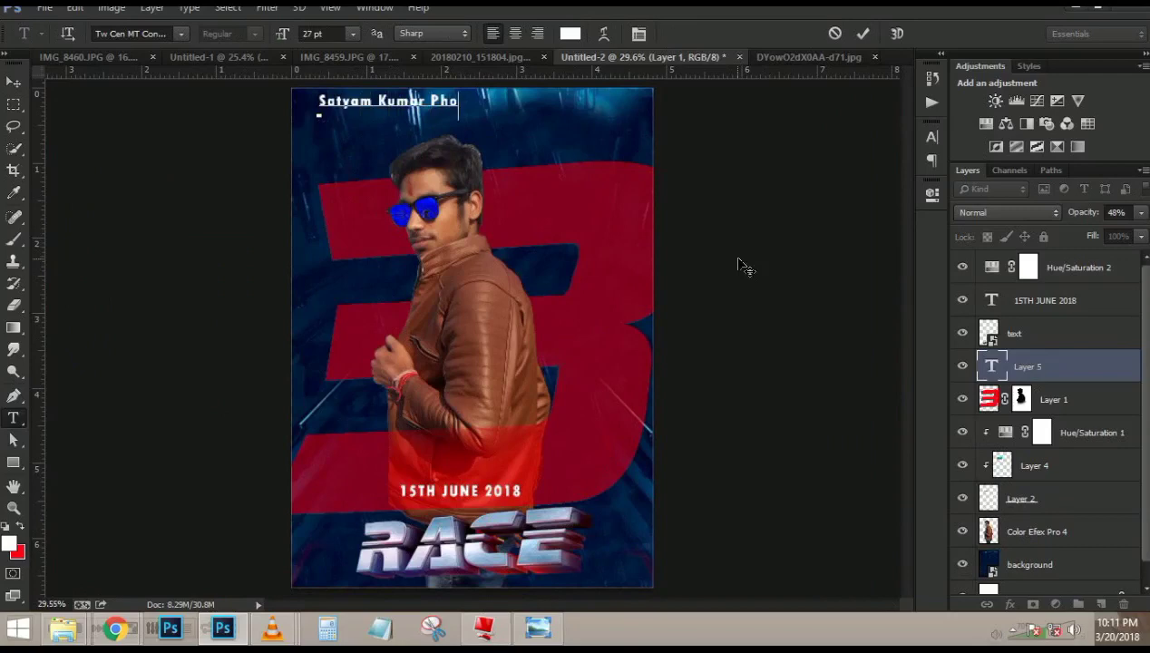
{"action": "type", "text": "toshop edi"}
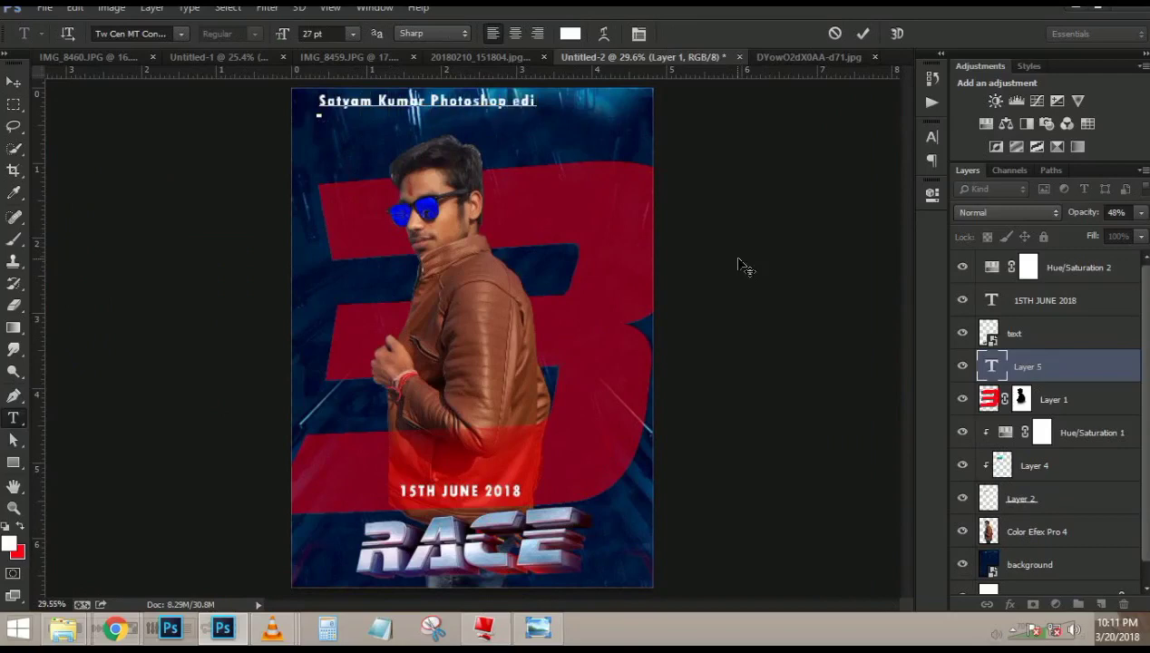
- Complete the credit line with the word "Editor" and commit the text
{"action": "key", "text": "BackSpace"}
{"action": "key", "text": "BackSpace"}
{"action": "key", "text": "BackSpace"}
{"action": "type", "text": "Eidtor"}
{"action": "key", "text": "BackSpace"}
{"action": "key", "text": "BackSpace"}
{"action": "key", "text": "BackSpace"}
{"action": "key", "text": "BackSpace"}
{"action": "key", "text": "BackSpace"}
{"action": "type", "text": "dit"}
{"action": "key", "text": "BackSpace"}
{"action": "key", "text": "BackSpace"}
{"action": "type", "text": "o"}
{"action": "key", "text": "BackSpace"}
{"action": "type", "text": "itor"}
{"action": "left_click", "coordinate": [863, 35]}
- Browse fonts for the credit line and set it in Vivaldi
{"action": "left_click", "coordinate": [154, 34]}
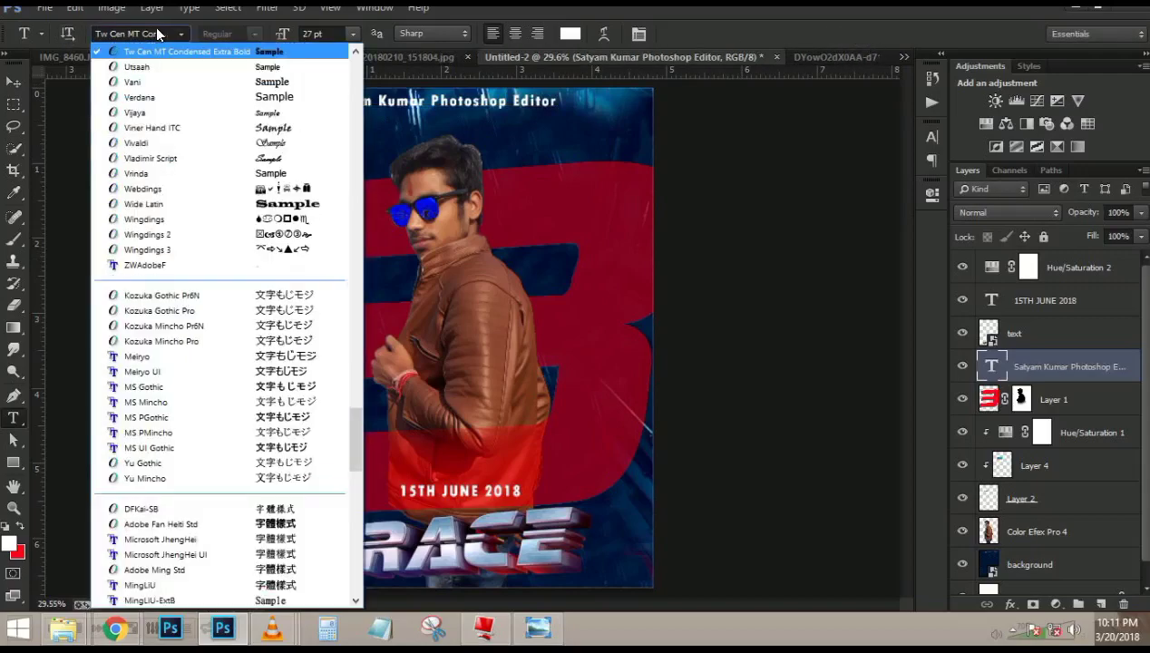
{"action": "scroll", "coordinate": [156, 33], "scroll_direction": "up", "scroll_amount": 8}
{"action": "scroll", "coordinate": [217, 317], "scroll_direction": "down", "scroll_amount": 5}
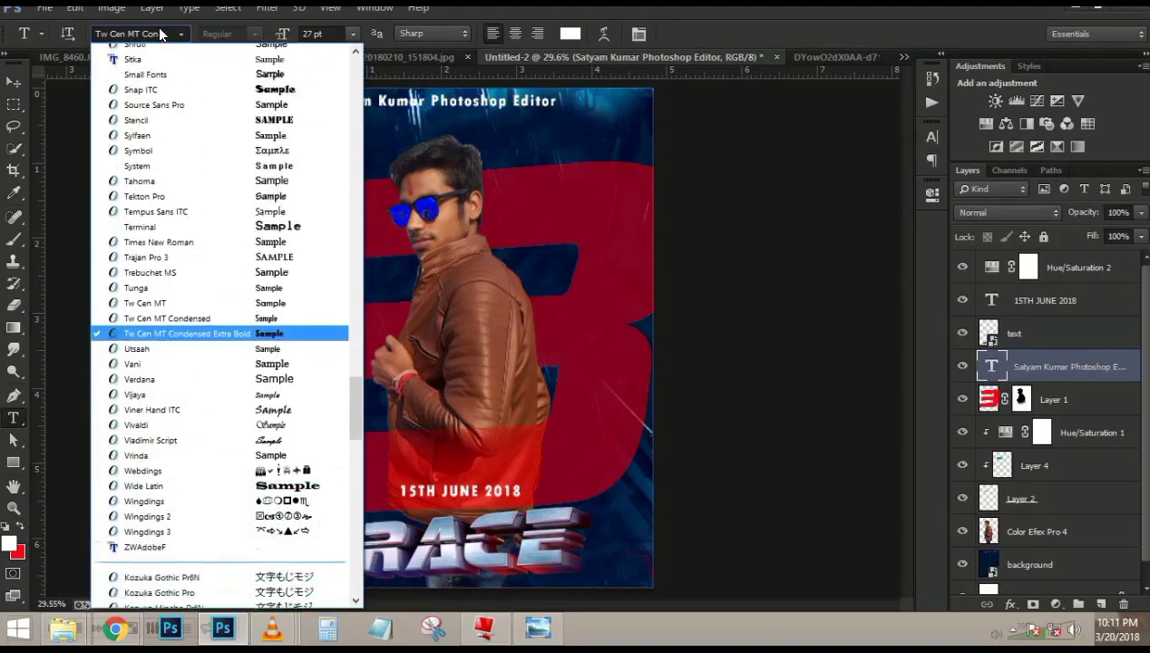
{"action": "left_click", "coordinate": [136, 306]}
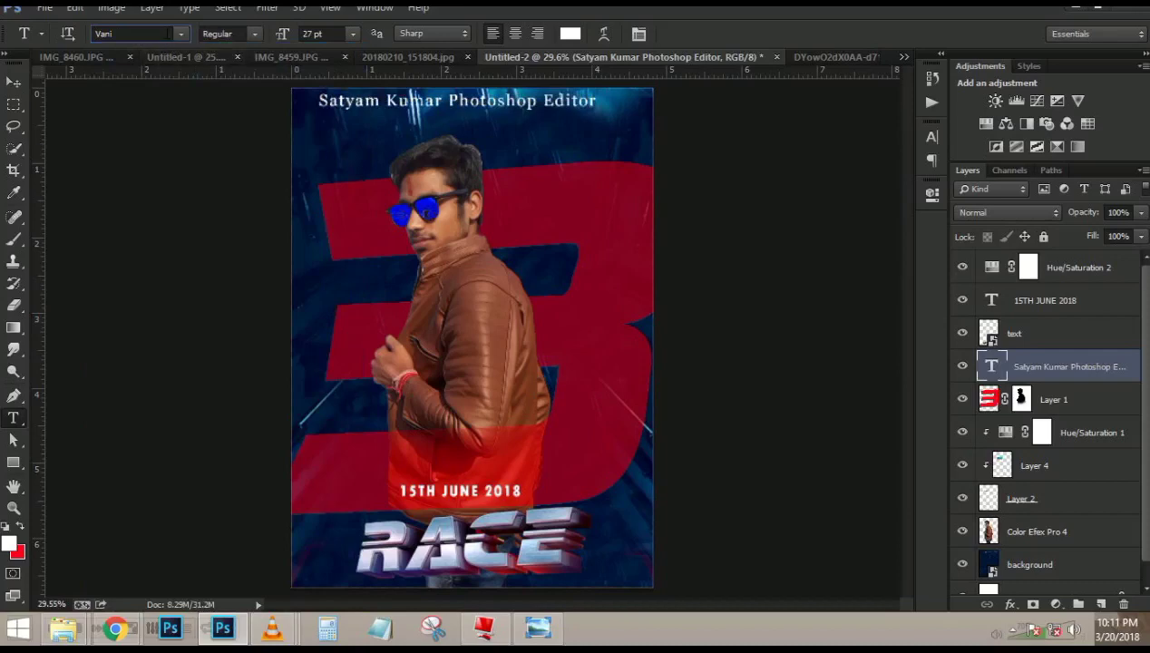
{"action": "left_click", "coordinate": [168, 33]}
{"action": "scroll", "coordinate": [164, 36], "scroll_direction": "down", "scroll_amount": 4}
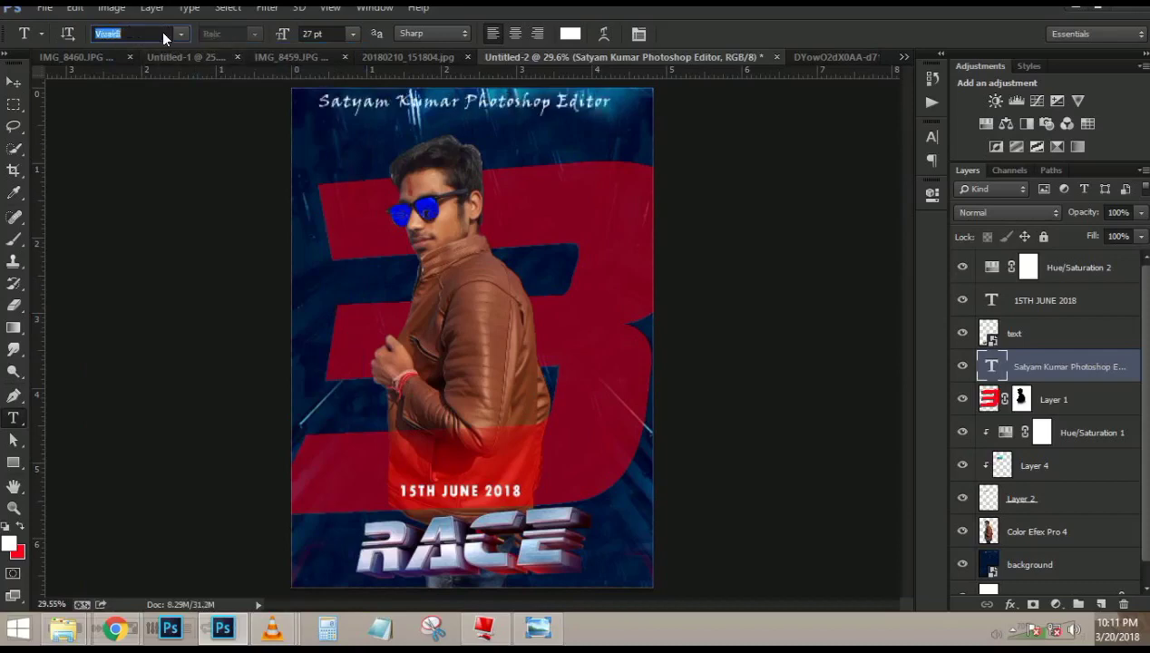
{"action": "scroll", "coordinate": [165, 37], "scroll_direction": "down", "scroll_amount": 1}
{"action": "left_click", "coordinate": [14, 83]}
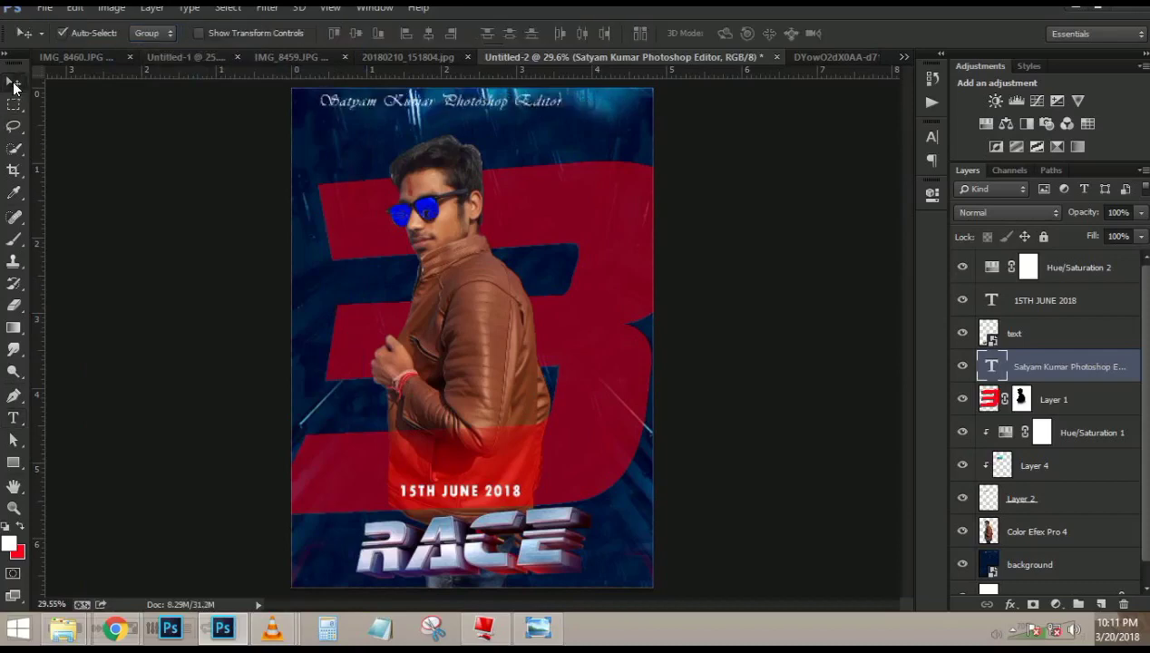
- Nudge the credit line rightward until it sits centred along the poster's upper edge
{"action": "scroll", "coordinate": [467, 109], "scroll_direction": "up", "scroll_amount": 6}
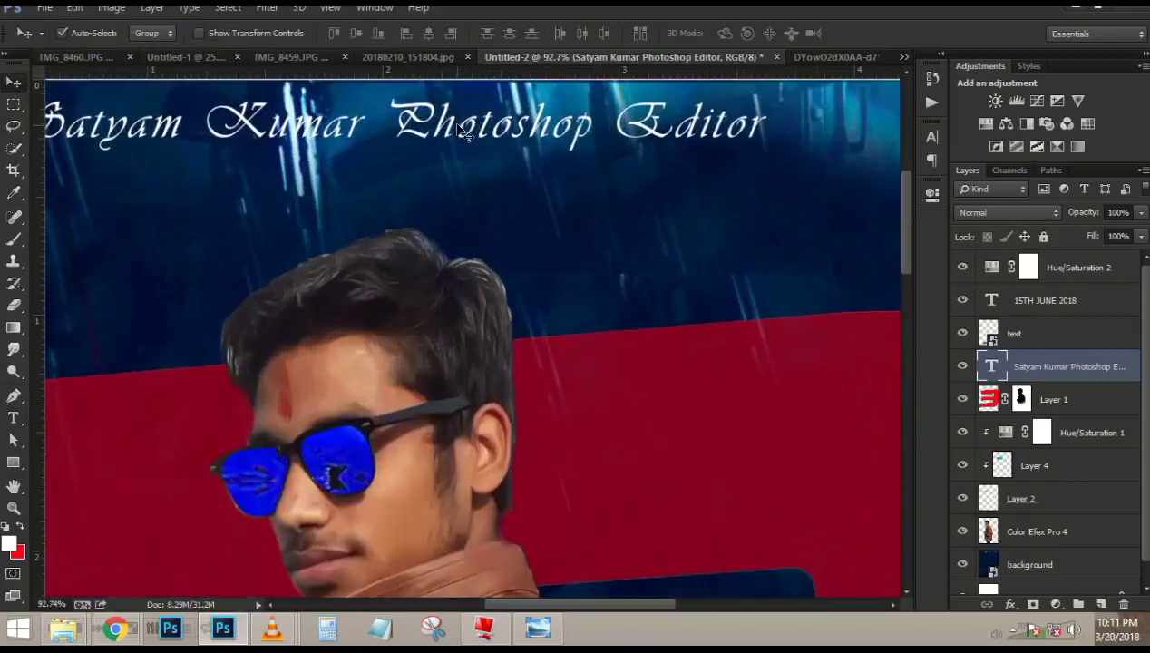
{"action": "key", "text": "shift+Right"}
{"action": "key", "text": "shift+Right"}
{"action": "key", "text": "shift+Right"}
{"action": "key", "text": "shift+Right"}
{"action": "scroll", "coordinate": [446, 133], "scroll_direction": "down", "scroll_amount": 5}
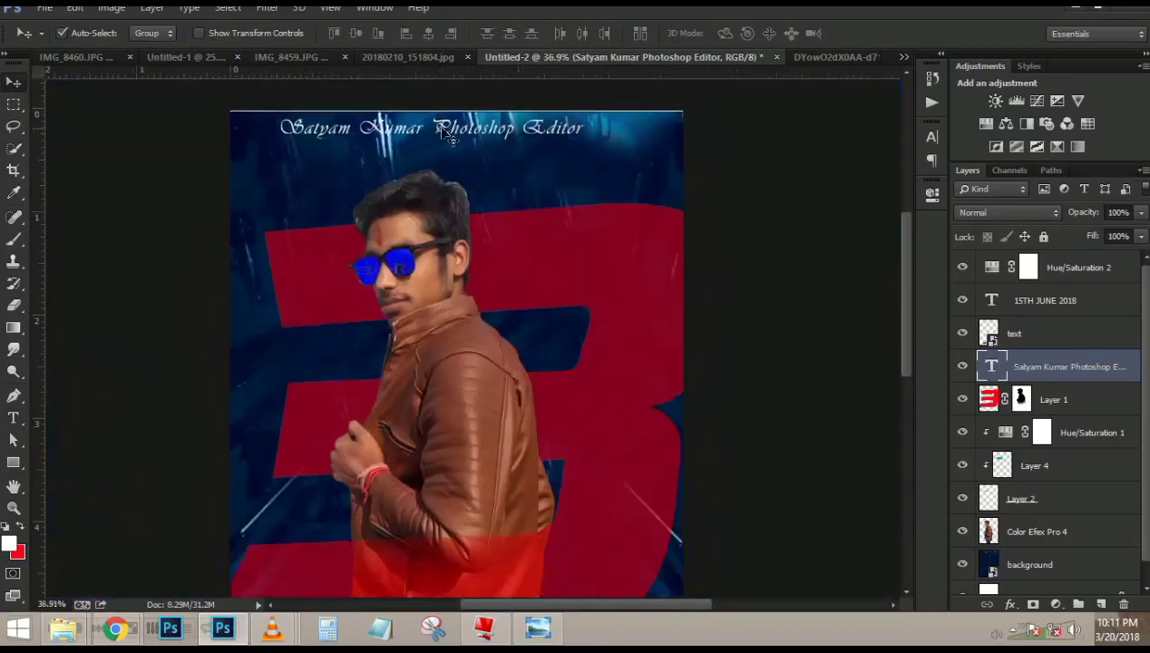
{"action": "scroll", "coordinate": [446, 134], "scroll_direction": "down", "scroll_amount": 1}
{"action": "key", "text": "shift+Right"}
{"action": "key", "text": "shift+Right"}
{"action": "key", "text": "shift+Right"}
{"action": "key", "text": "shift+Right"}
{"action": "key", "text": "shift+Right"}
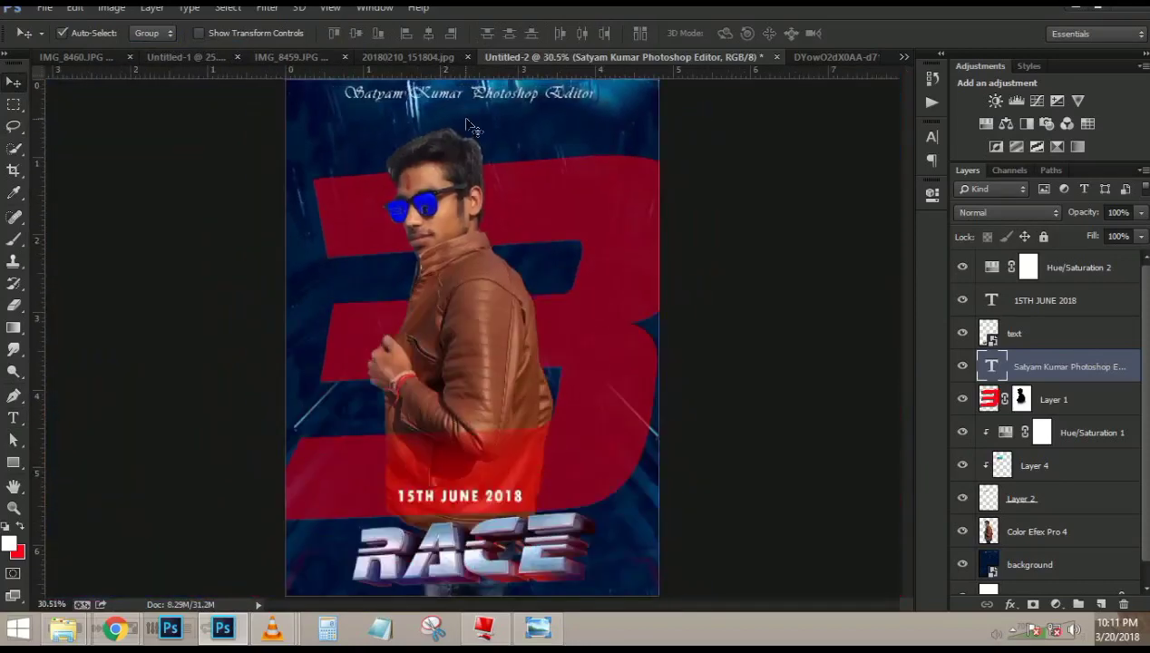
{"action": "key", "text": "shift+Right"}
{"action": "scroll", "coordinate": [482, 116], "scroll_direction": "down", "scroll_amount": 1}
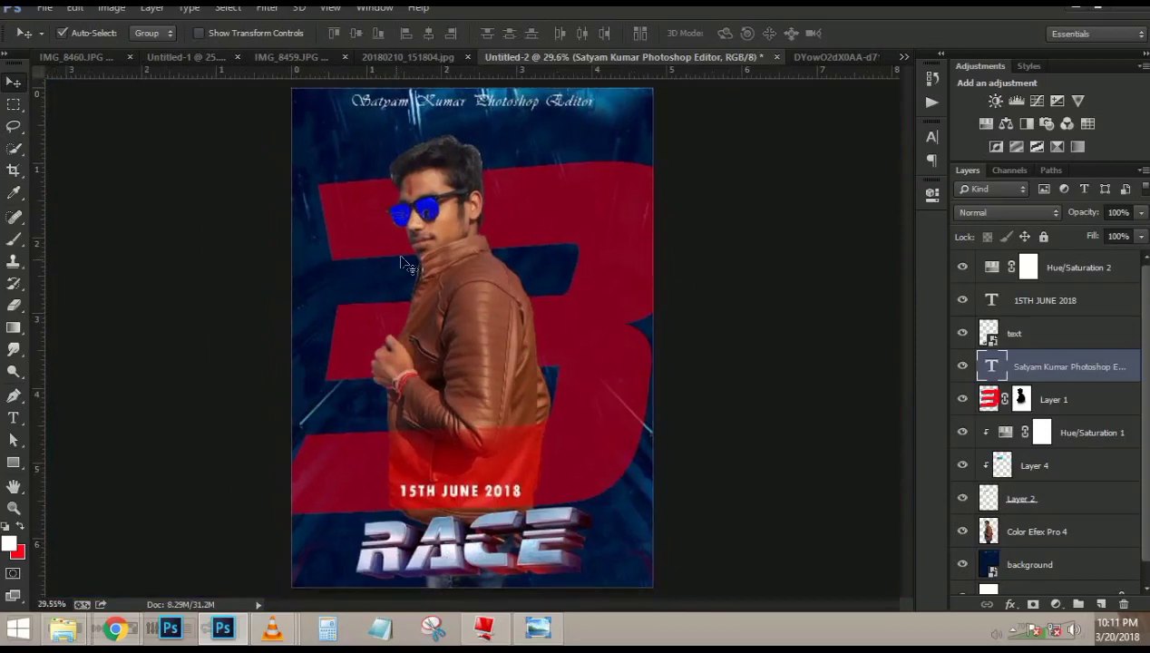
- Add a Color Balance adjustment above Hue/Saturation 2 and set its midtones to red +12, green +15 and blue +35
{"action": "left_click", "coordinate": [1075, 280]}
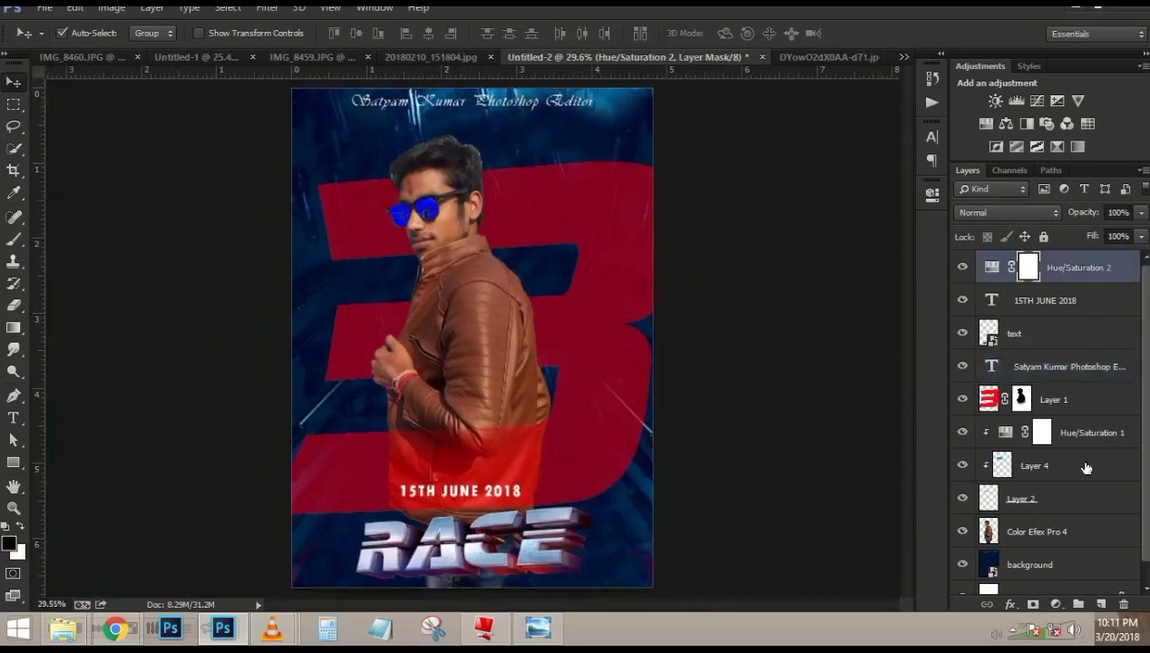
{"action": "left_click", "coordinate": [1057, 604]}
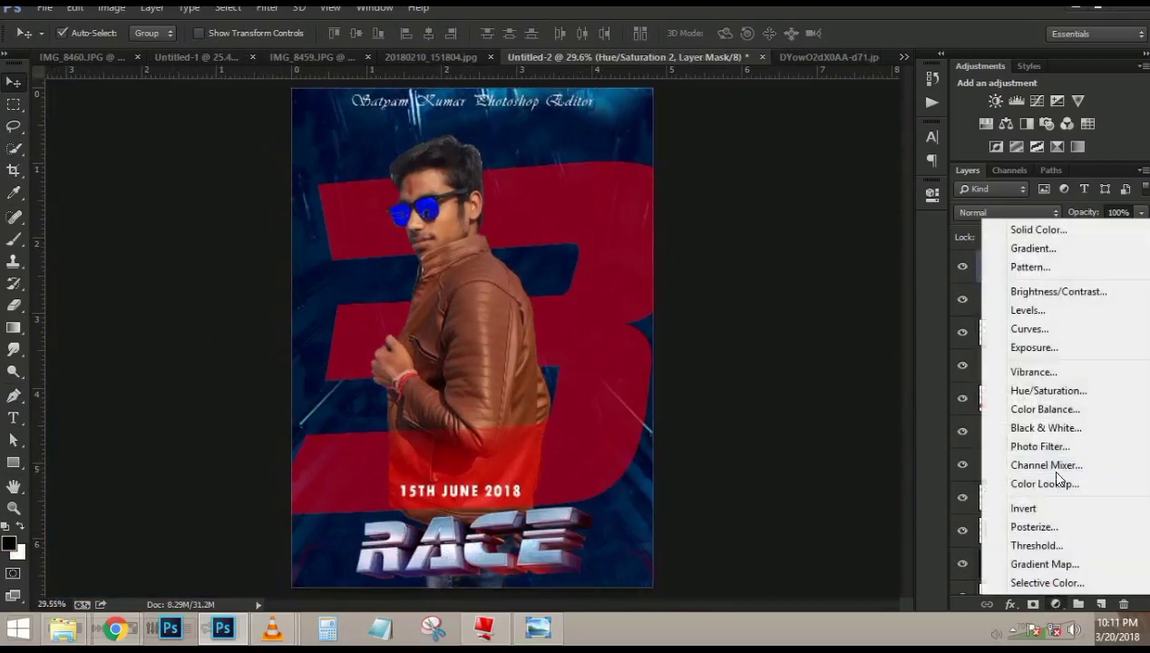
{"action": "left_click", "coordinate": [1043, 409]}
{"action": "left_click_drag", "start_coordinate": [793, 274], "coordinate": [797, 341]}
{"action": "left_click", "coordinate": [821, 236]}
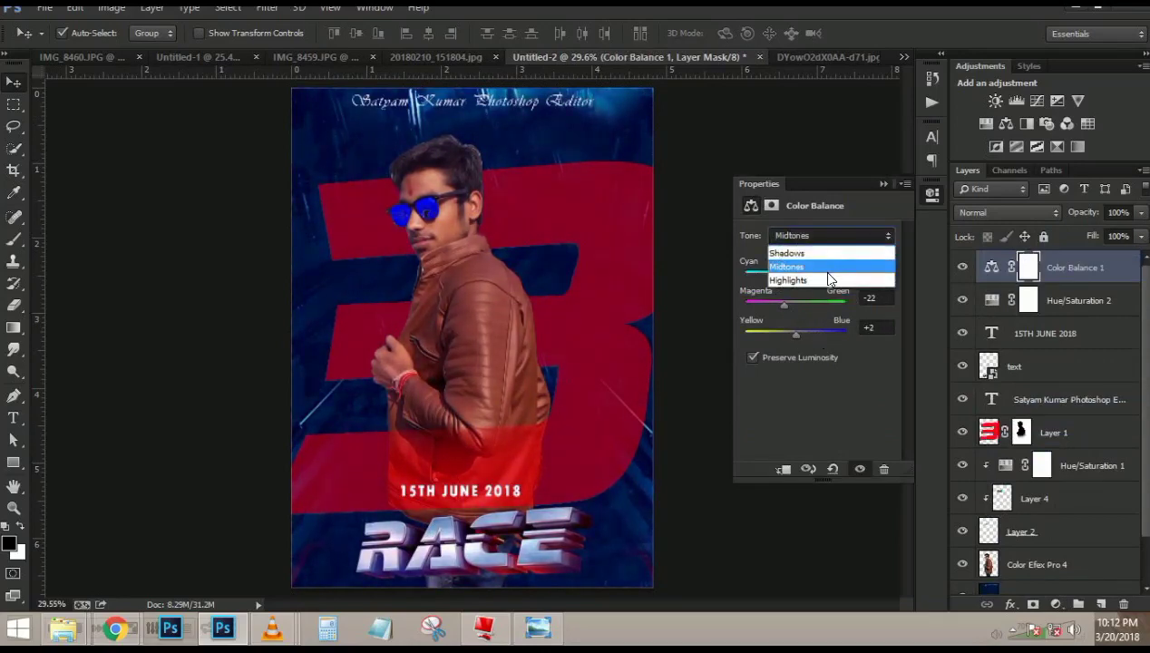
{"action": "left_click", "coordinate": [828, 272]}
{"action": "left_click_drag", "start_coordinate": [795, 274], "coordinate": [814, 340]}
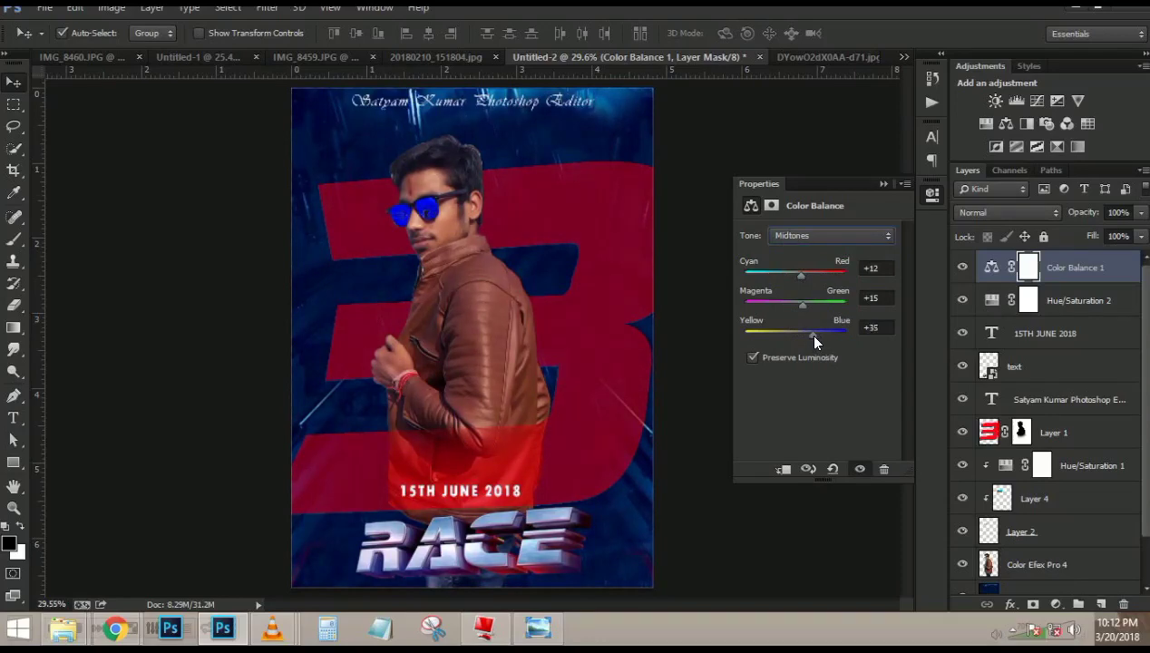
- Set the Color Balance highlights to red +5, green +45 and blue +45
{"action": "left_click", "coordinate": [833, 235]}
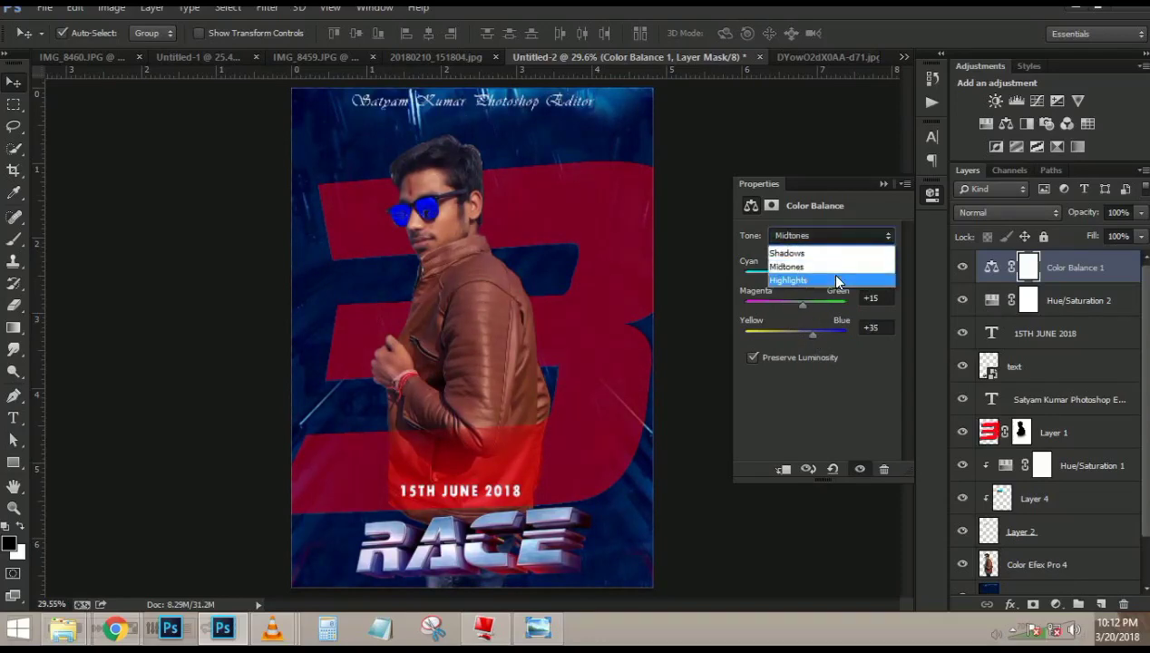
{"action": "left_click", "coordinate": [827, 274]}
{"action": "left_click_drag", "start_coordinate": [803, 273], "coordinate": [820, 336]}
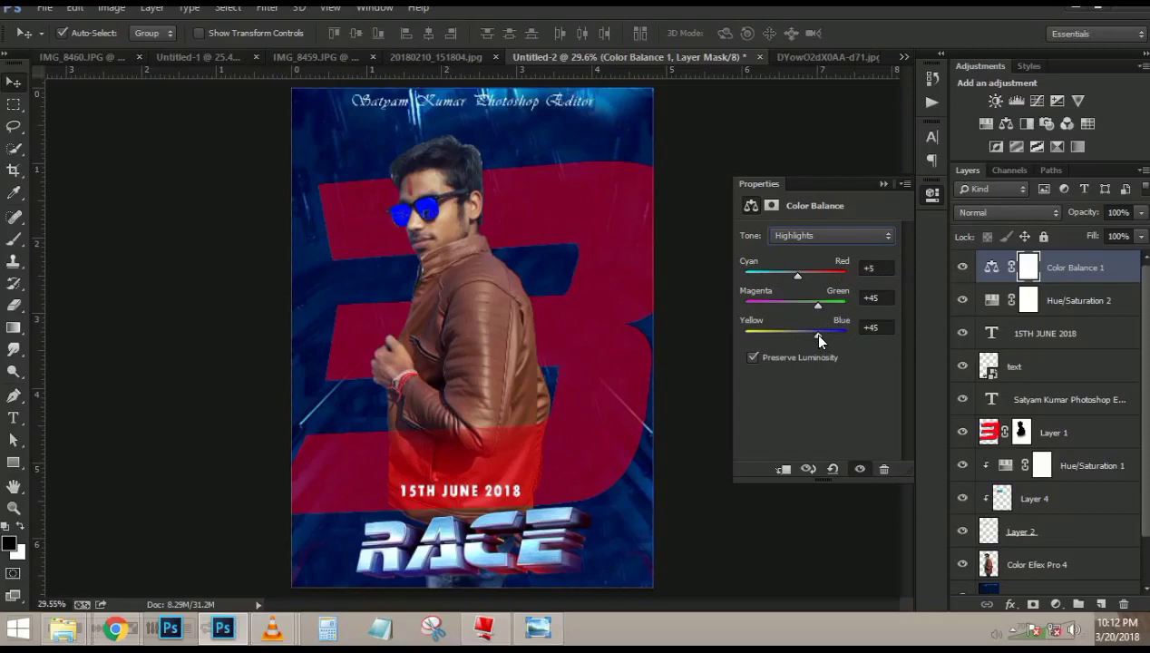
{"action": "left_click", "coordinate": [883, 184]}
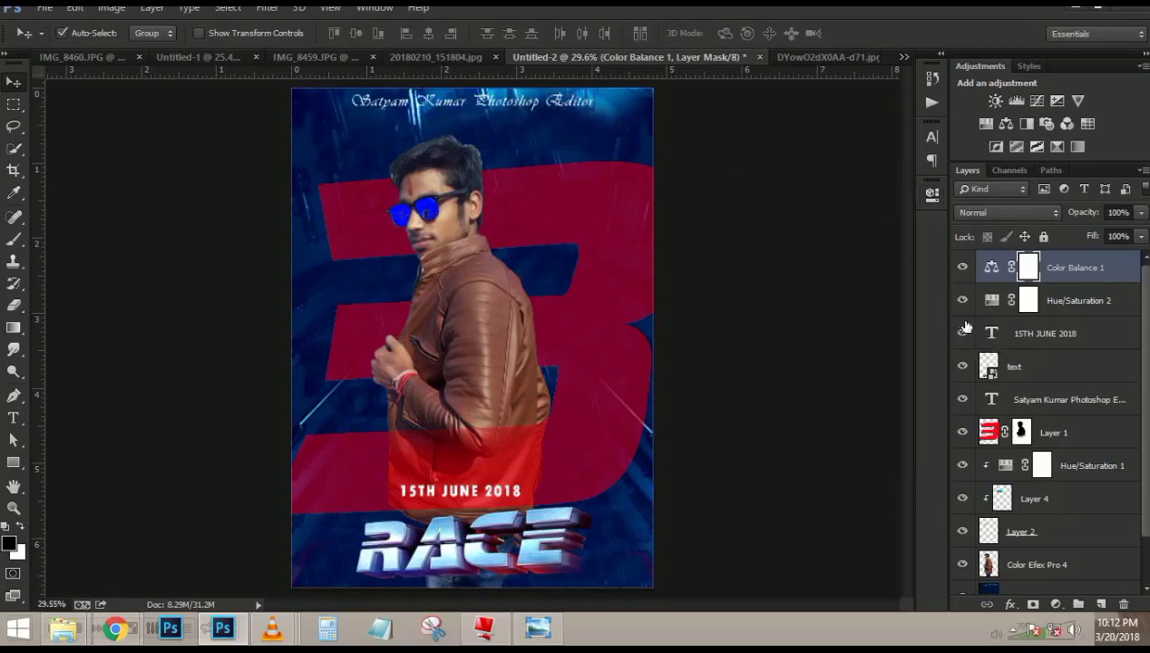
- Stamp all visible layers into a new top layer and set its Camera Raw temperature to +4 and tint to +11
{"action": "key", "text": "ctrl+shift+alt+e"}
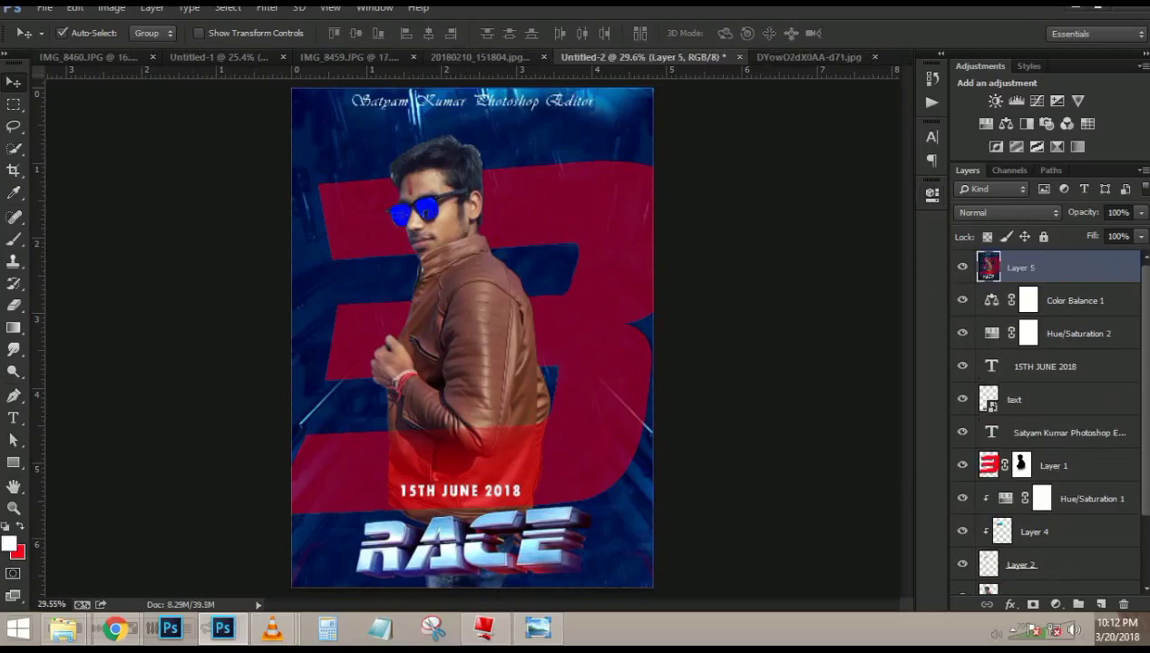
{"action": "left_click", "coordinate": [266, 8]}
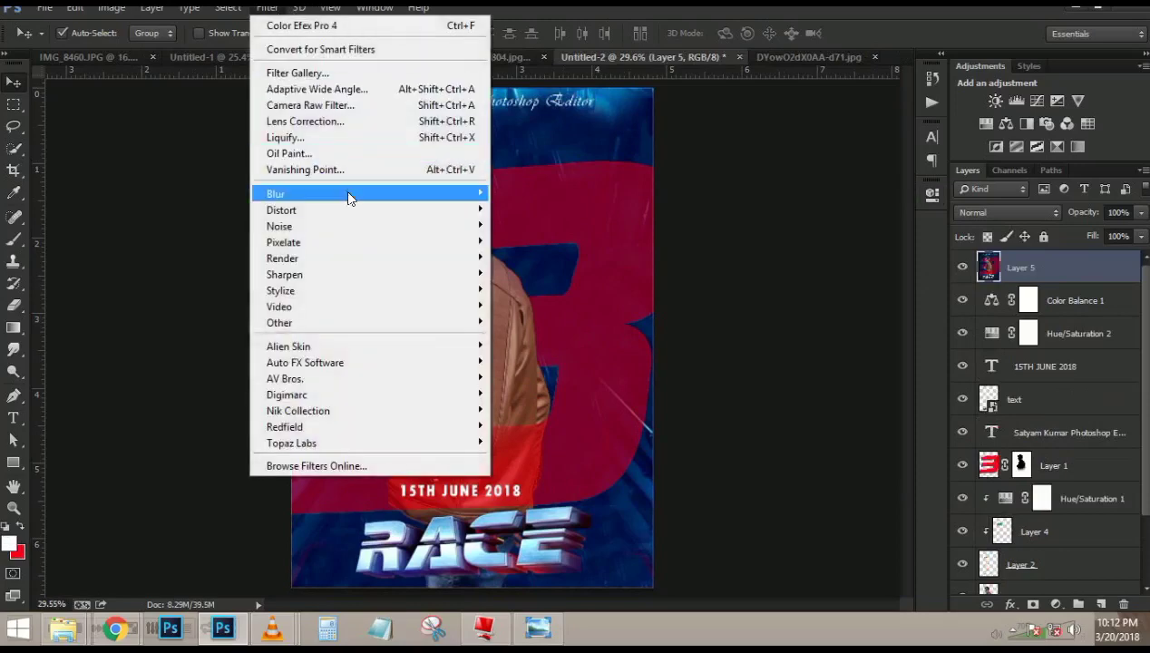
{"action": "left_click", "coordinate": [380, 106]}
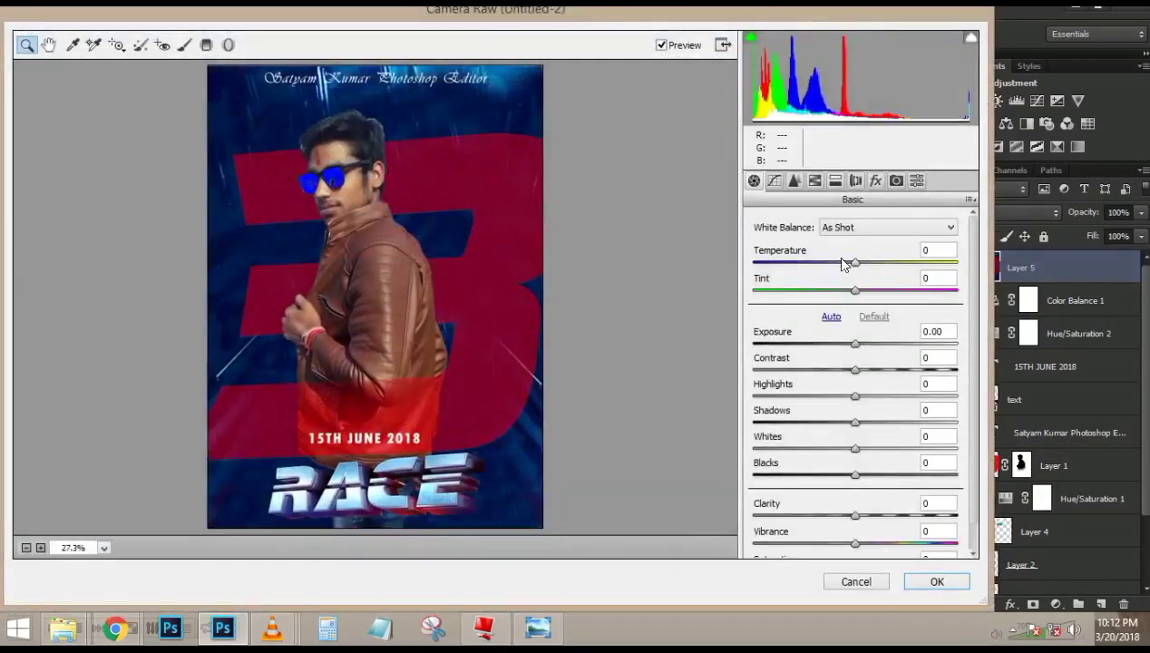
{"action": "left_click_drag", "start_coordinate": [855, 263], "coordinate": [866, 292]}
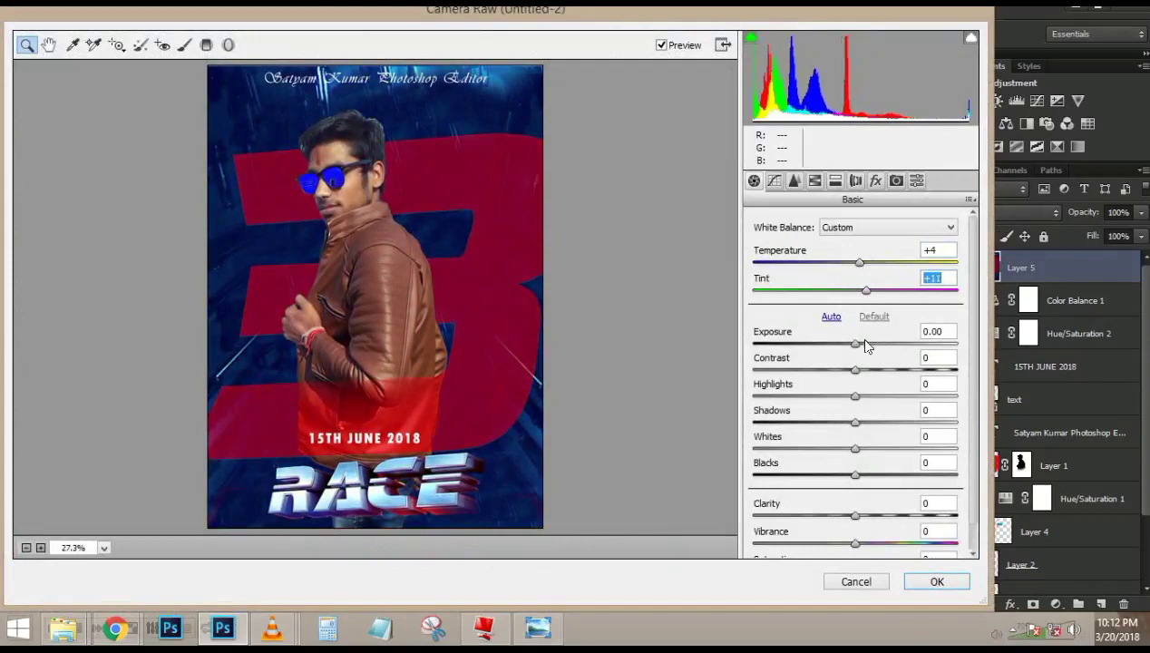
- Set exposure +0.55, contrast +19, highlights +32, shadows +24, whites -23, blacks -3, clarity +48 and vibrance +8, and apply the Camera Raw filter
{"action": "left_click_drag", "start_coordinate": [856, 342], "coordinate": [886, 427]}
{"action": "left_click", "coordinate": [855, 448]}
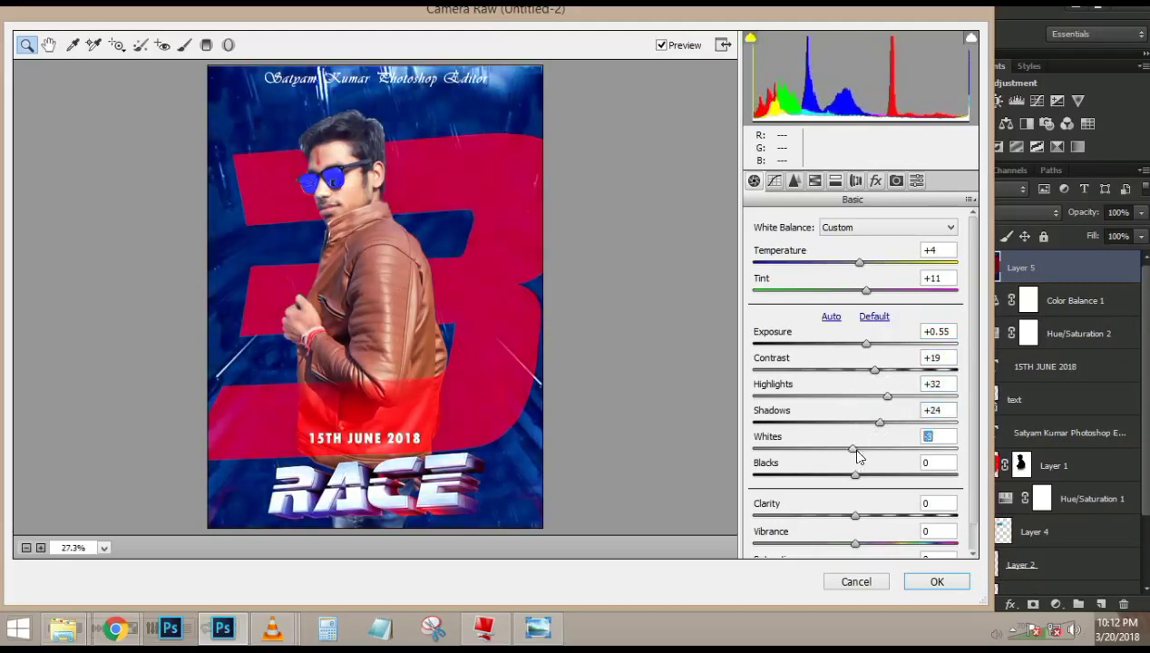
{"action": "left_click_drag", "start_coordinate": [855, 448], "coordinate": [897, 507]}
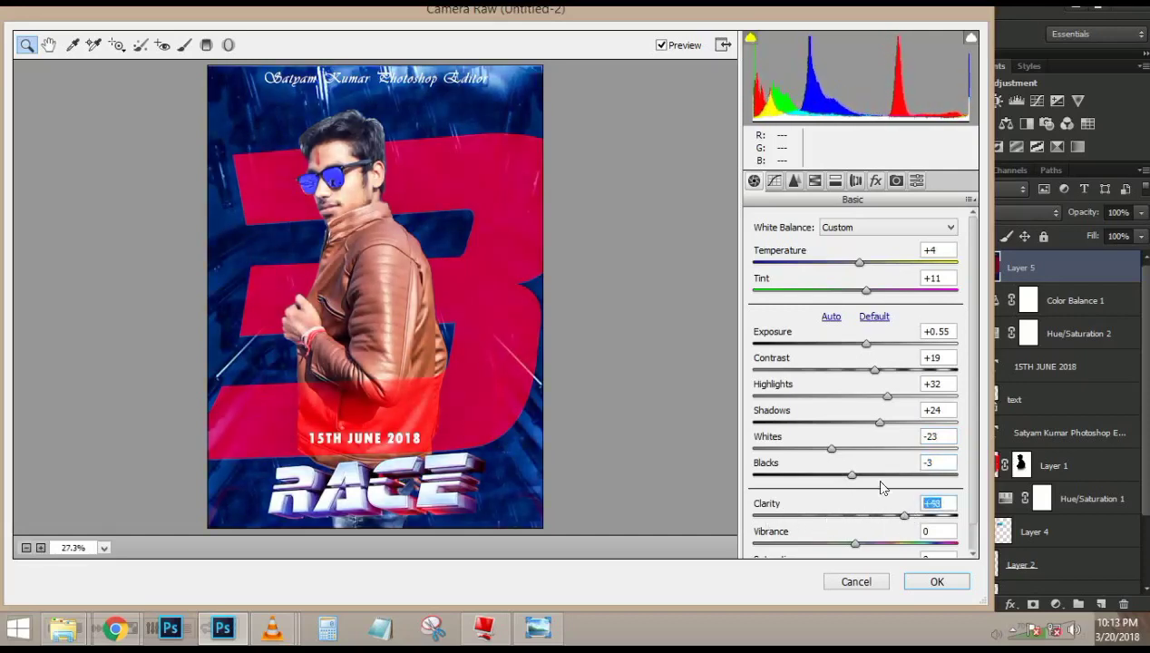
{"action": "left_click", "coordinate": [855, 542]}
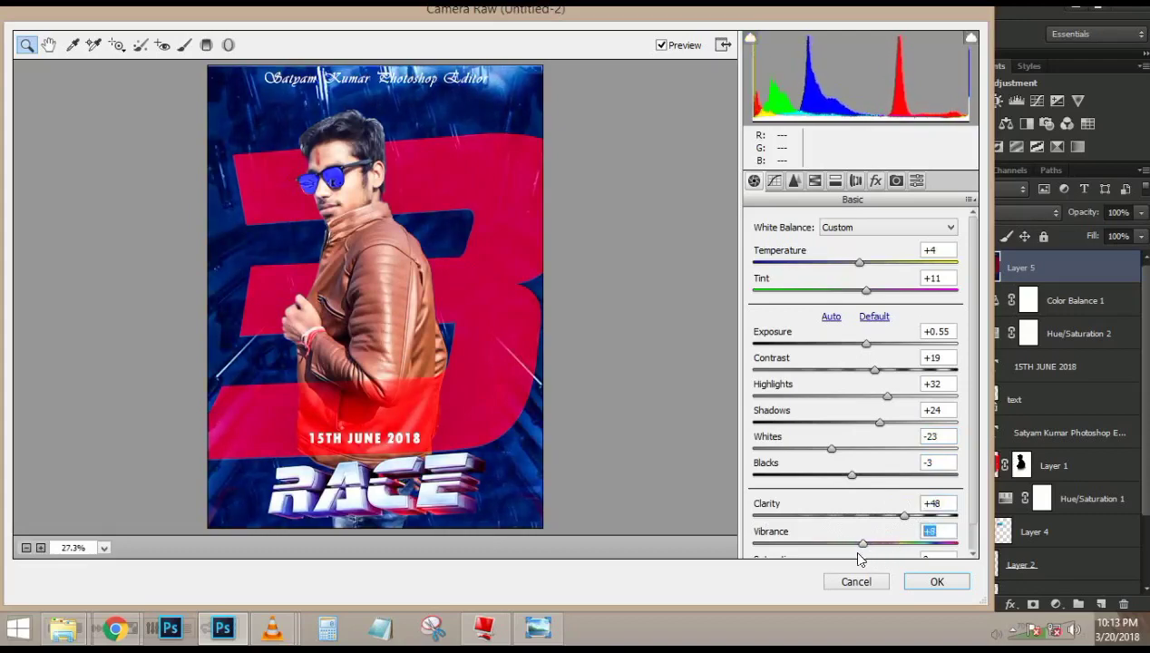
{"action": "left_click", "coordinate": [924, 588]}
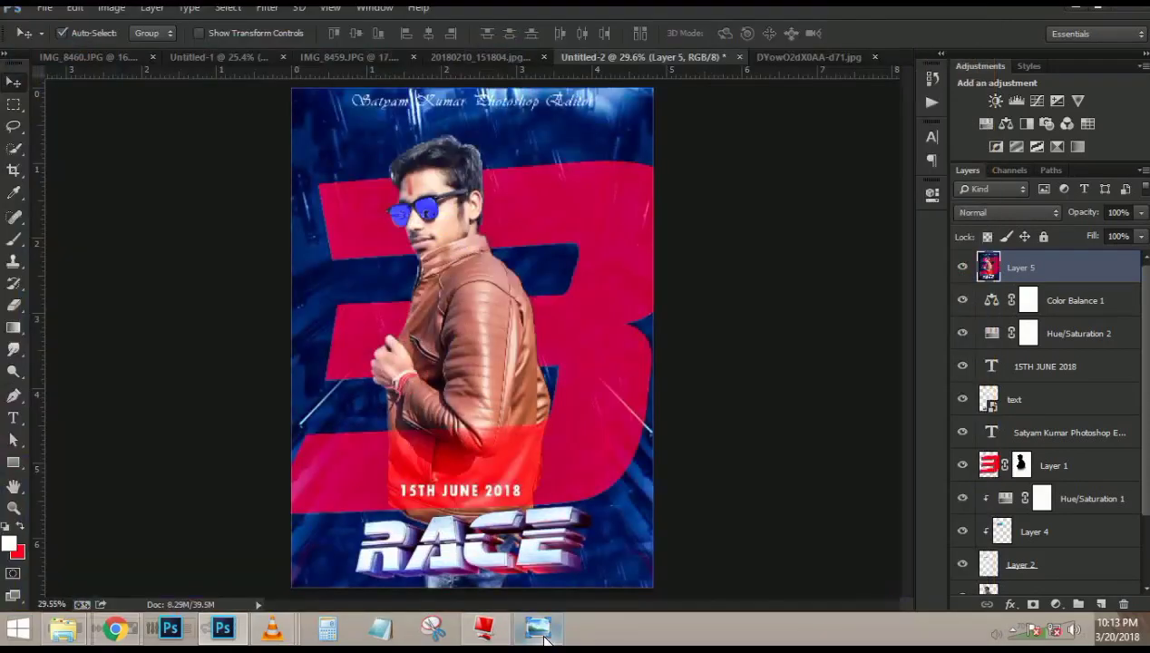
- Switch to Windows Photo Viewer and back to compare the original Race 3 poster with the edited one
{"action": "left_click", "coordinate": [539, 629]}
{"action": "left_click", "coordinate": [546, 639]}
{"action": "left_click", "coordinate": [545, 639]}
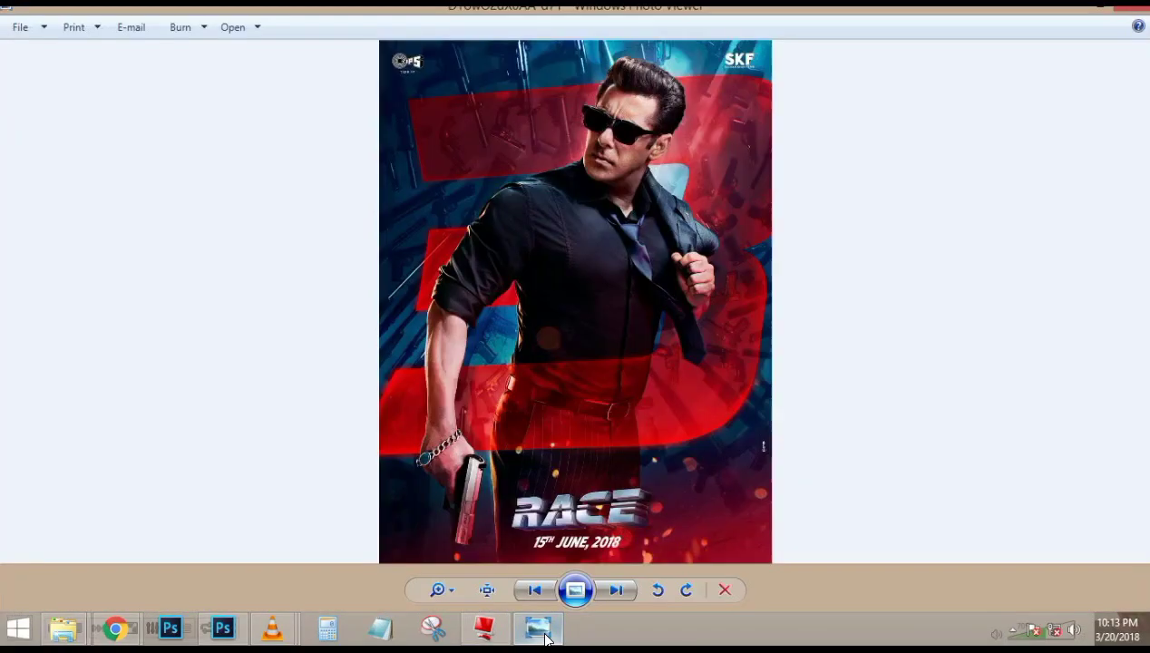
{"action": "left_click", "coordinate": [546, 638]}
{"action": "left_click", "coordinate": [545, 639]}
{"action": "left_click", "coordinate": [545, 639]}
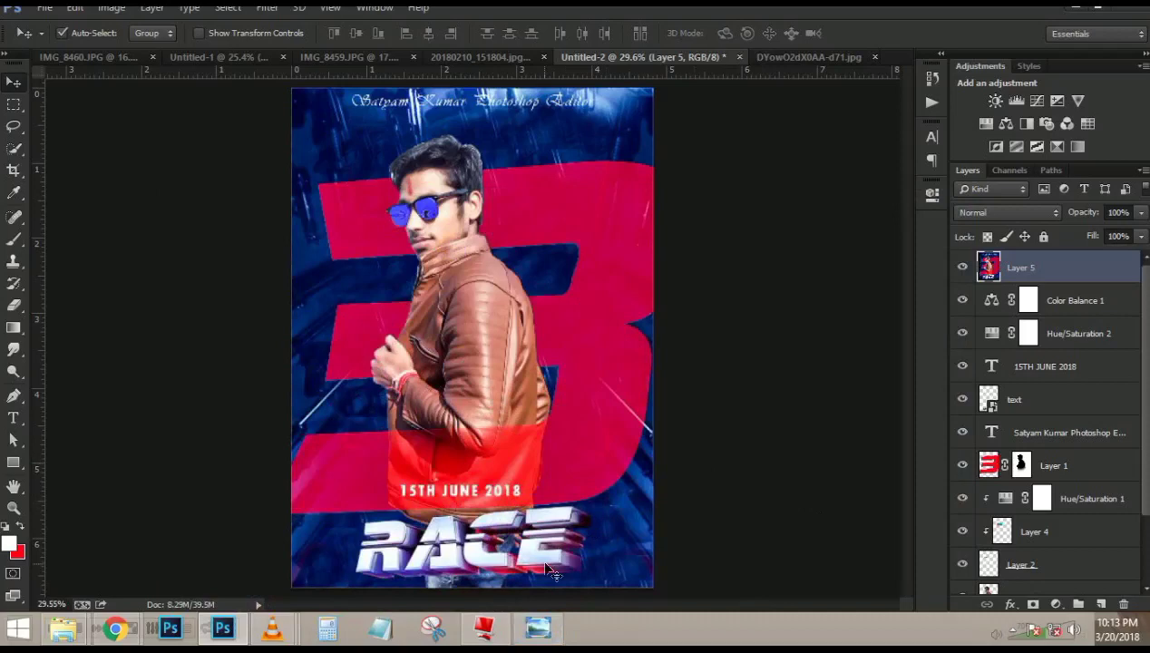
{"action": "scroll", "coordinate": [552, 572], "scroll_direction": "up", "scroll_amount": 1}
{"action": "scroll", "coordinate": [550, 571], "scroll_direction": "down", "scroll_amount": 1}
- Add a new layer on top and choose the foreground-to-background preset for the Gradient tool
{"action": "left_click", "coordinate": [1101, 604]}
{"action": "left_click", "coordinate": [13, 327]}
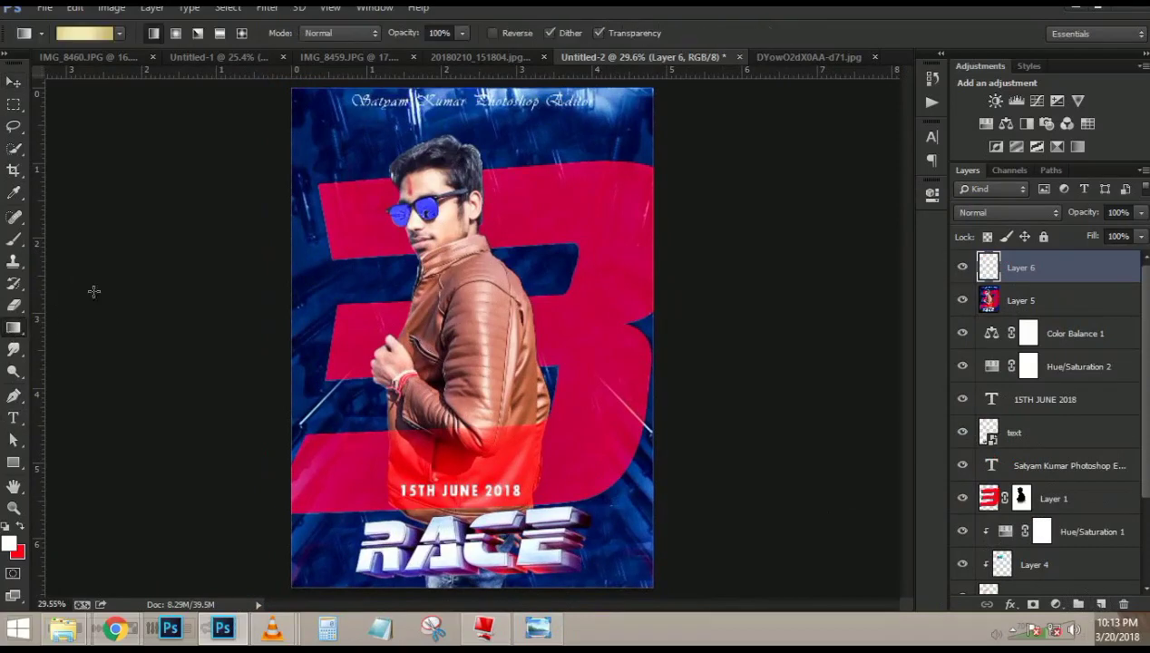
{"action": "left_click", "coordinate": [84, 32]}
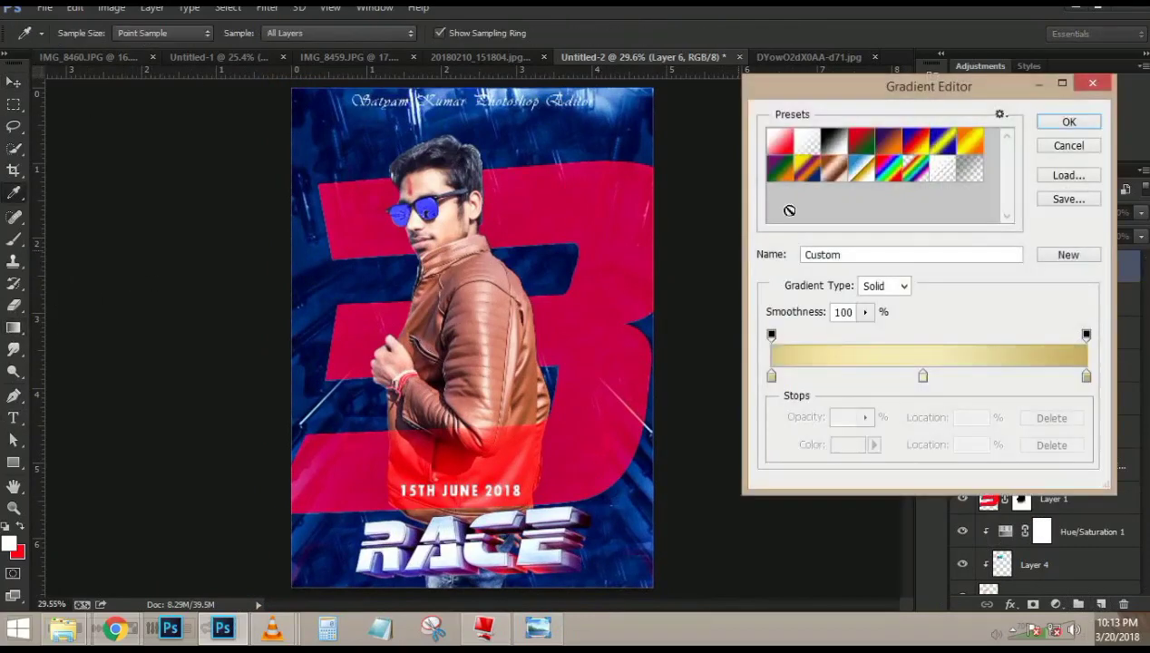
{"action": "left_click", "coordinate": [777, 138]}
{"action": "left_click", "coordinate": [771, 374]}
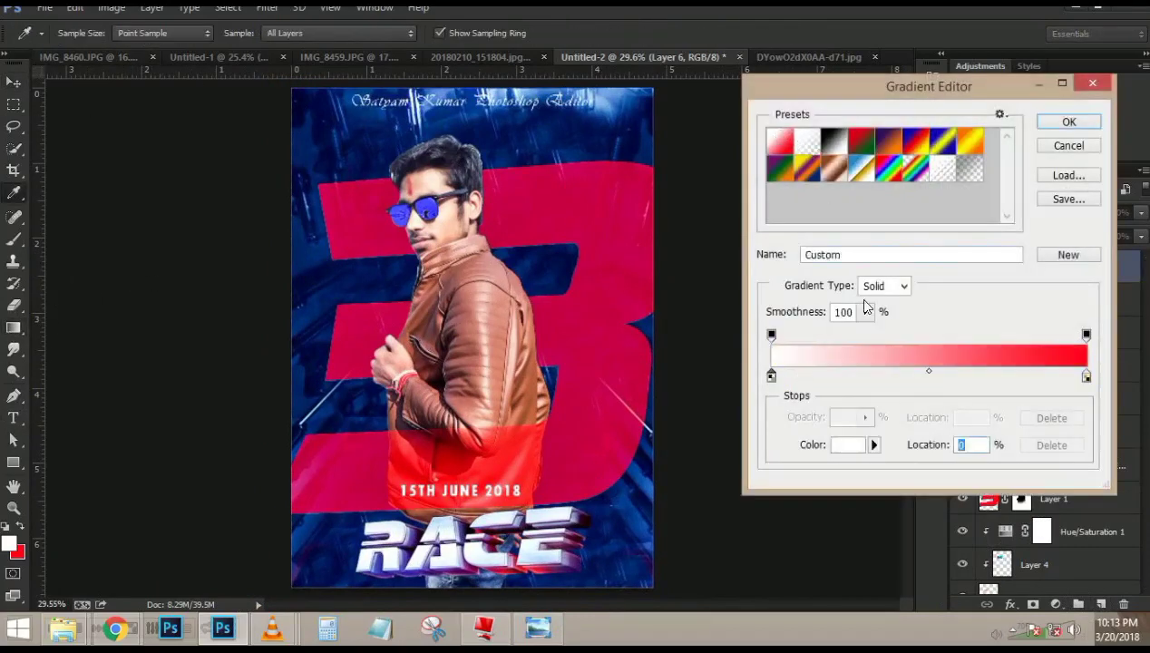
{"action": "double_click", "coordinate": [772, 375]}
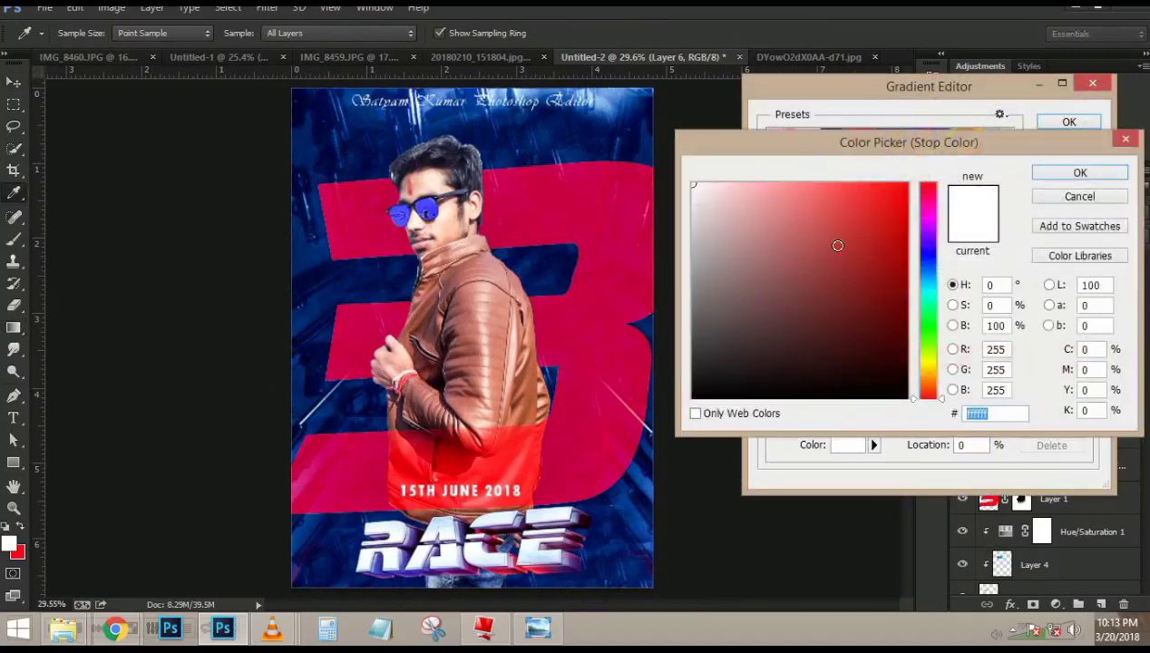
{"action": "key", "text": "Escape"}
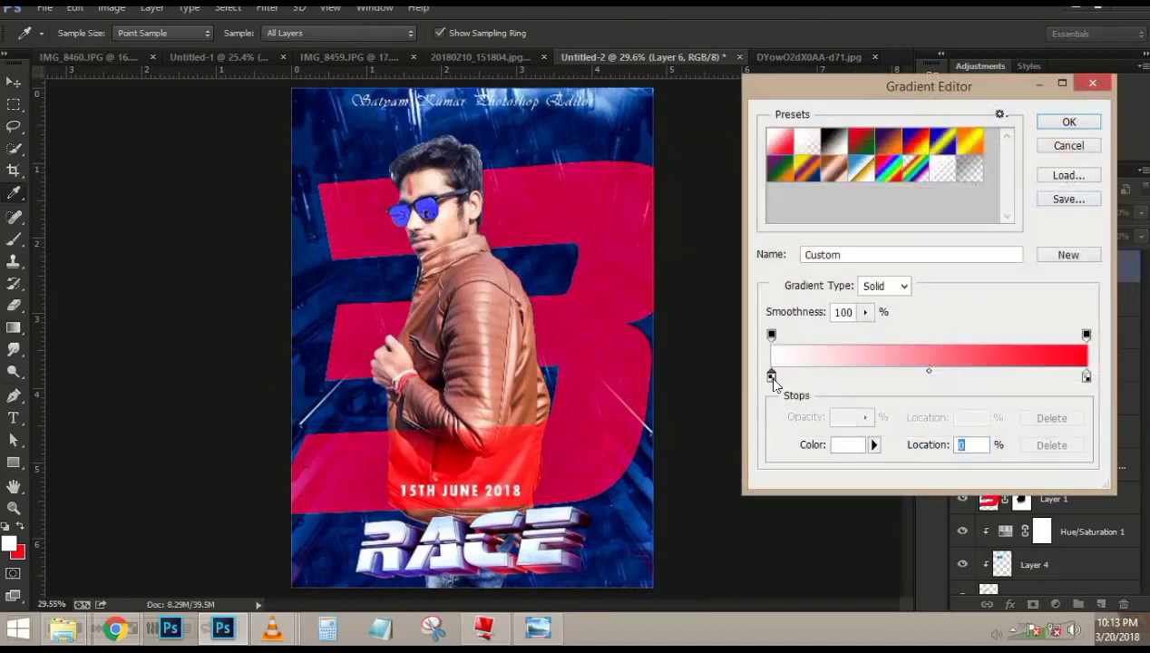
{"action": "double_click", "coordinate": [771, 375]}
{"action": "left_click", "coordinate": [1089, 198]}
{"action": "left_click_drag", "start_coordinate": [771, 377], "coordinate": [813, 377]}
{"action": "left_click", "coordinate": [874, 445]}
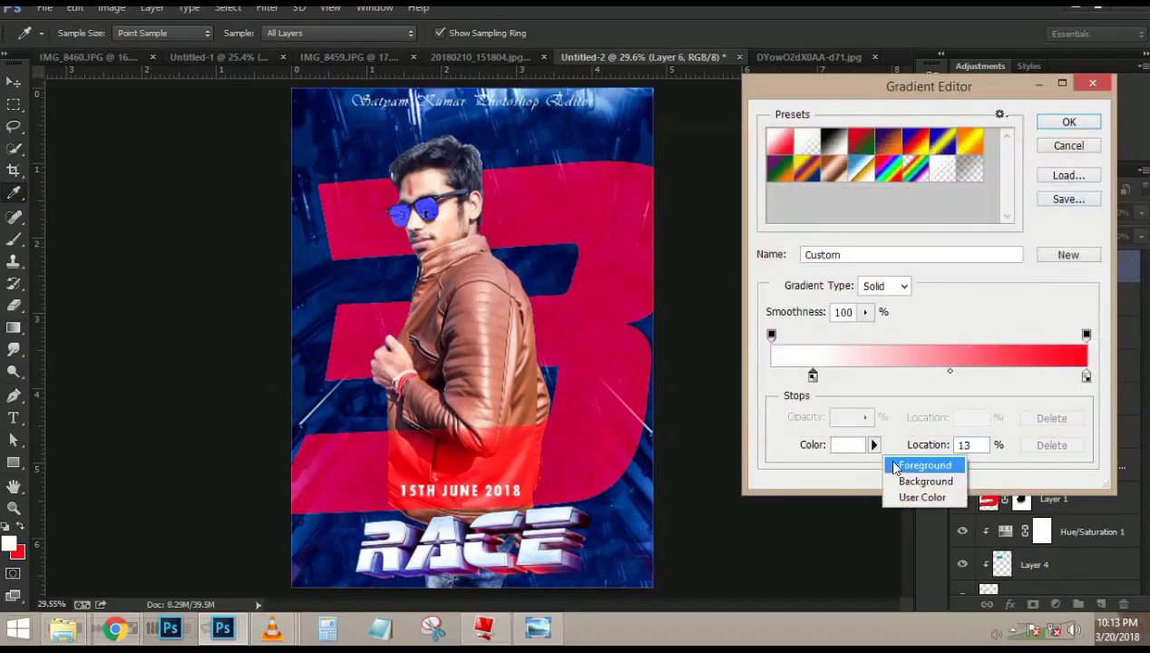
{"action": "left_click", "coordinate": [907, 465]}
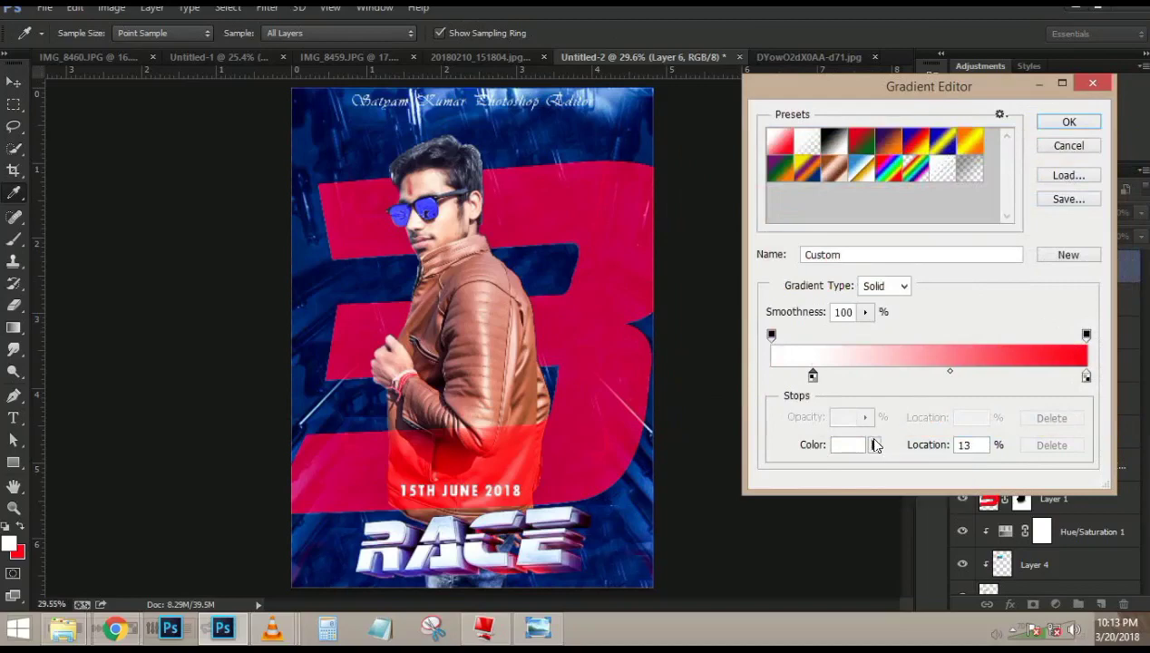
{"action": "left_click", "coordinate": [847, 445]}
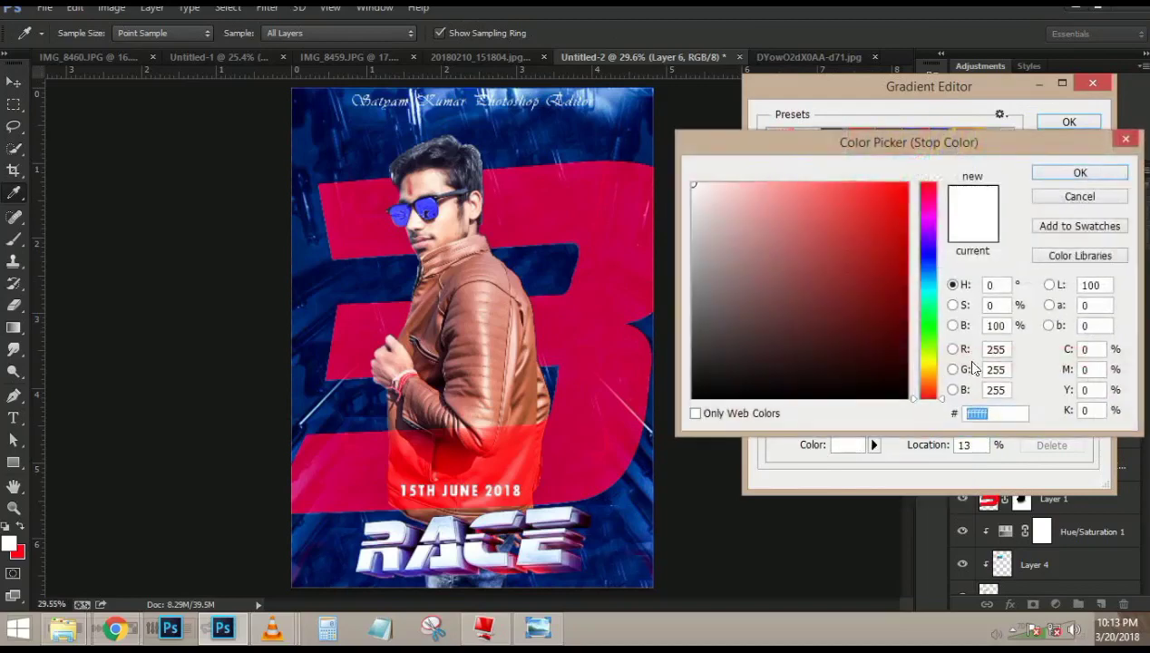
{"action": "left_click", "coordinate": [1070, 198]}
{"action": "left_click_drag", "start_coordinate": [812, 378], "coordinate": [771, 378]}
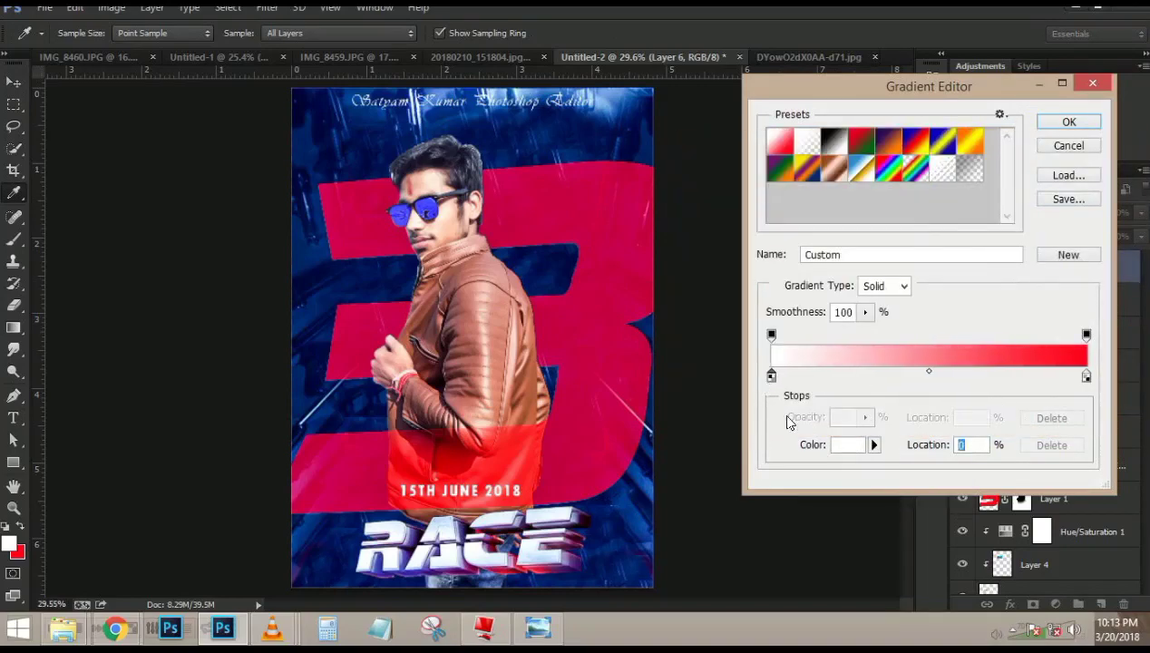
- Make the gradient's starting opacity stop fully transparent and accept the gradient
{"action": "left_click", "coordinate": [771, 334]}
{"action": "left_click_drag", "start_coordinate": [806, 417], "coordinate": [753, 417]}
{"action": "left_click", "coordinate": [1069, 126]}
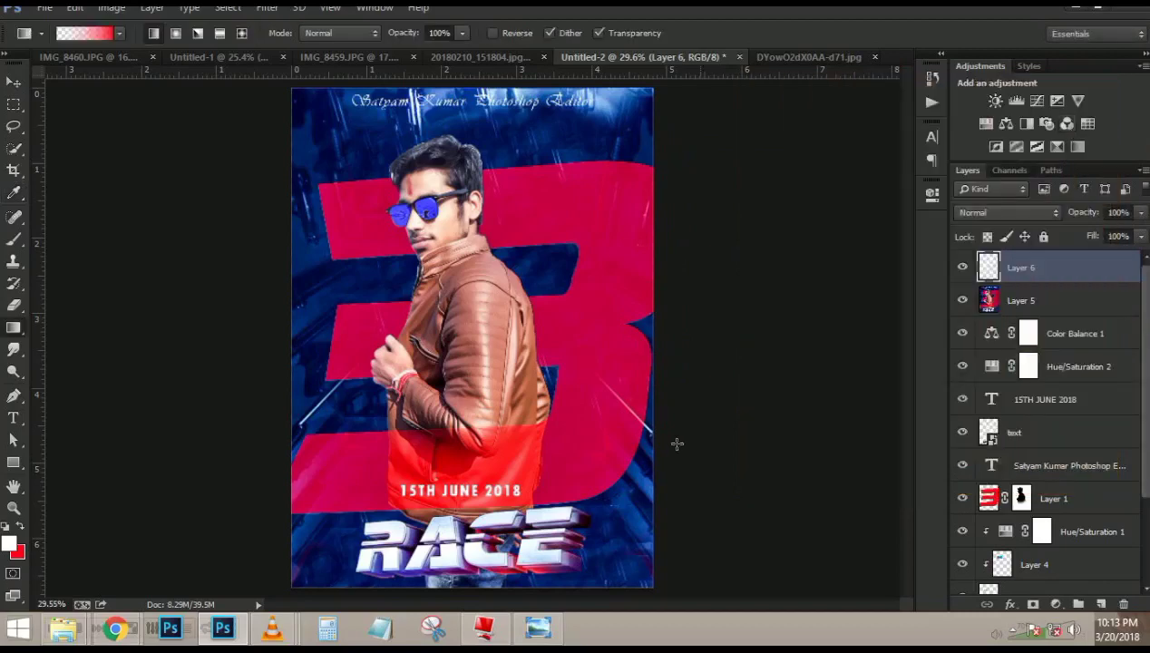
- Try a transparent-to-red gradient running diagonally up from the poster's lower-right corner, and undo it
{"action": "left_click_drag", "start_coordinate": [640, 564], "coordinate": [466, 341]}
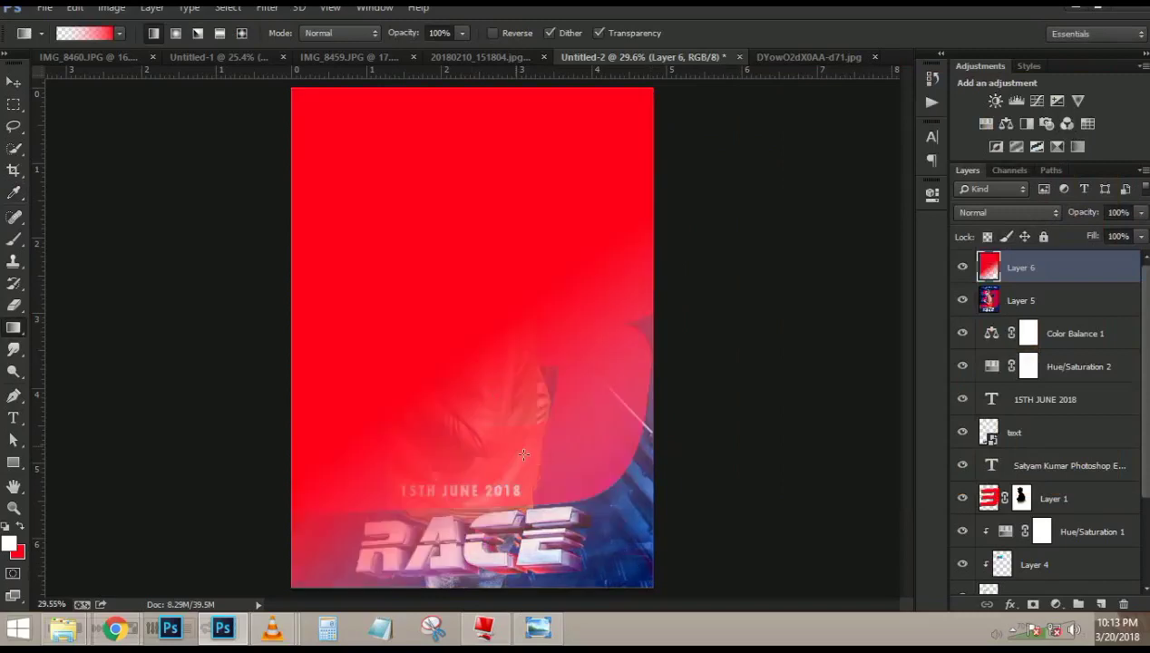
{"action": "key", "text": "ctrl+z"}
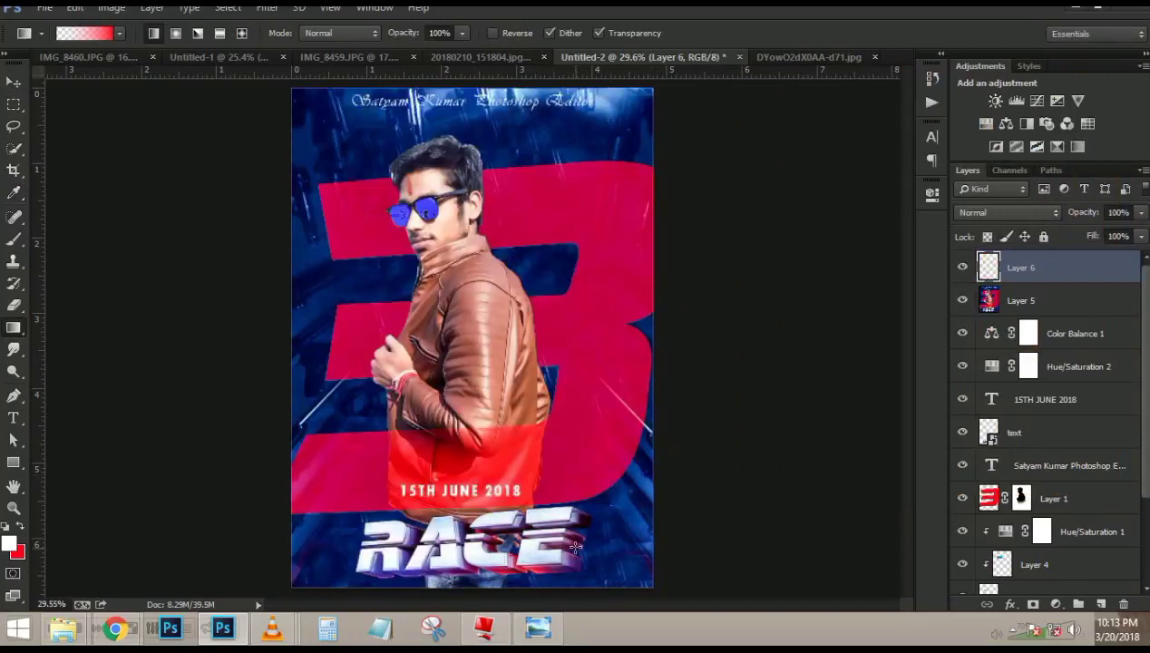
- Swap the foreground and background colours and draw a red-to-white gradient glow in the poster's lower-right corner
{"action": "key", "text": "x"}
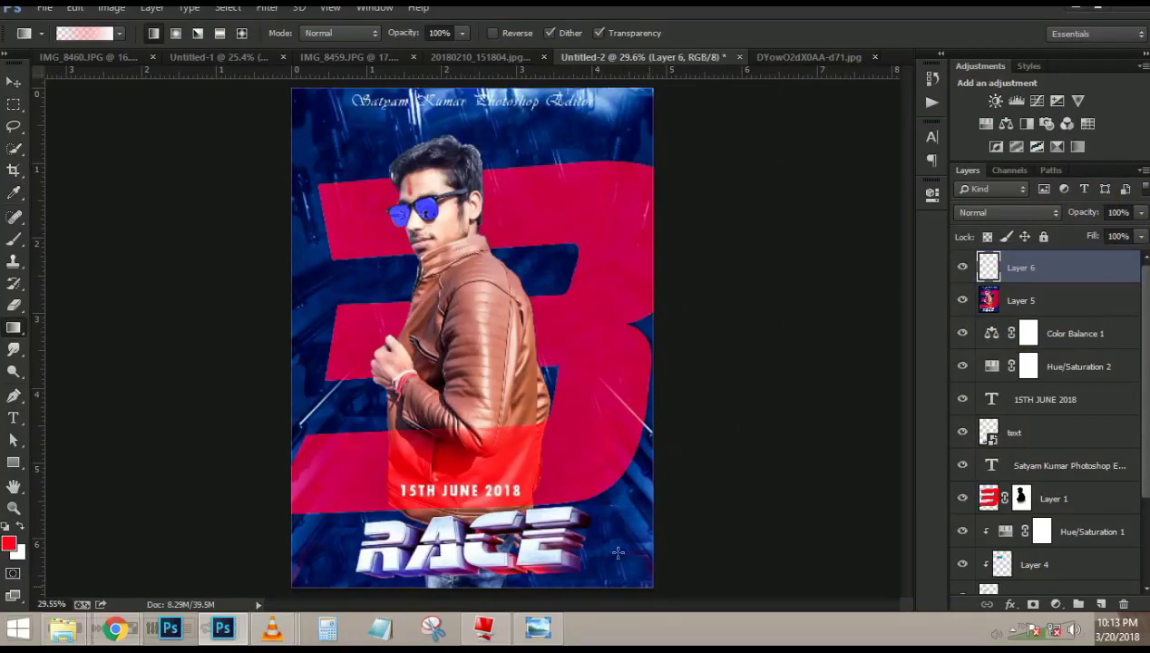
{"action": "left_click_drag", "start_coordinate": [642, 580], "coordinate": [533, 468]}
{"action": "key", "text": "ctrl+z"}
{"action": "left_click_drag", "start_coordinate": [569, 530], "coordinate": [446, 504]}
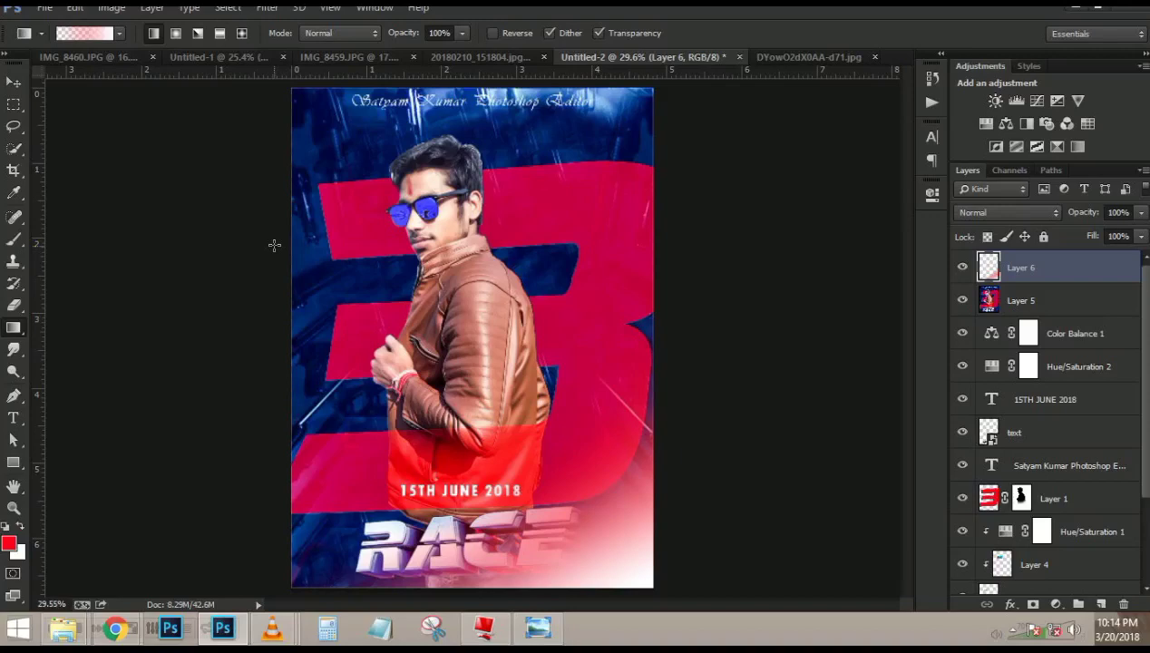
- Undo the last gradient strokes in the poster's lower-right corner
{"action": "left_click", "coordinate": [102, 36]}
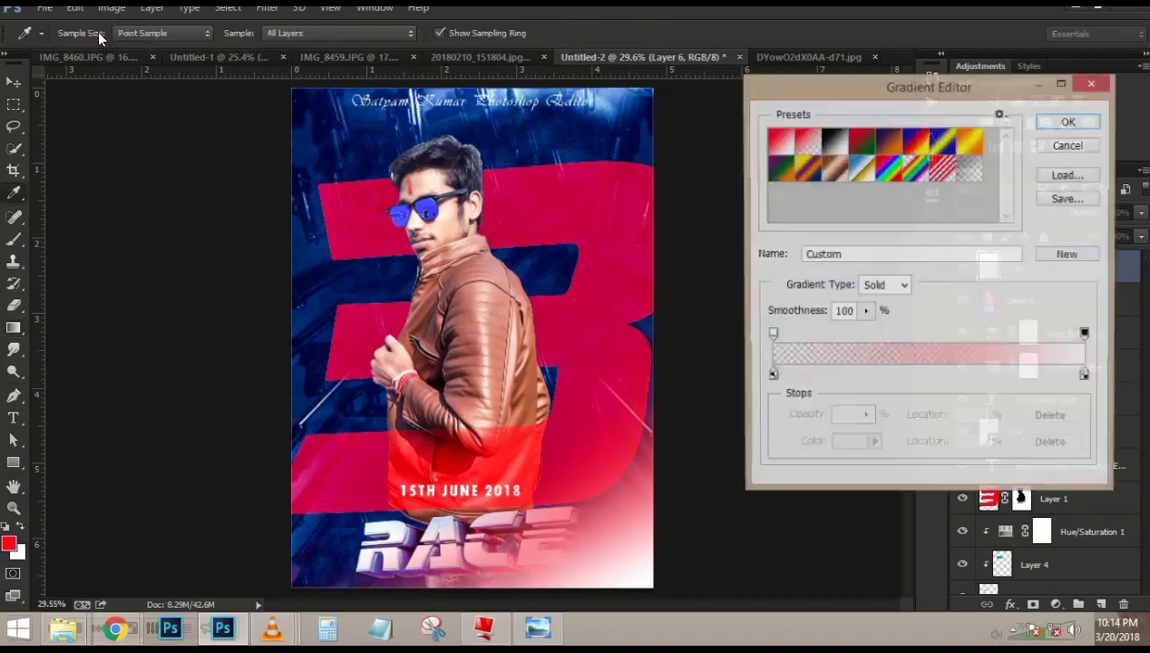
{"action": "left_click", "coordinate": [1082, 151]}
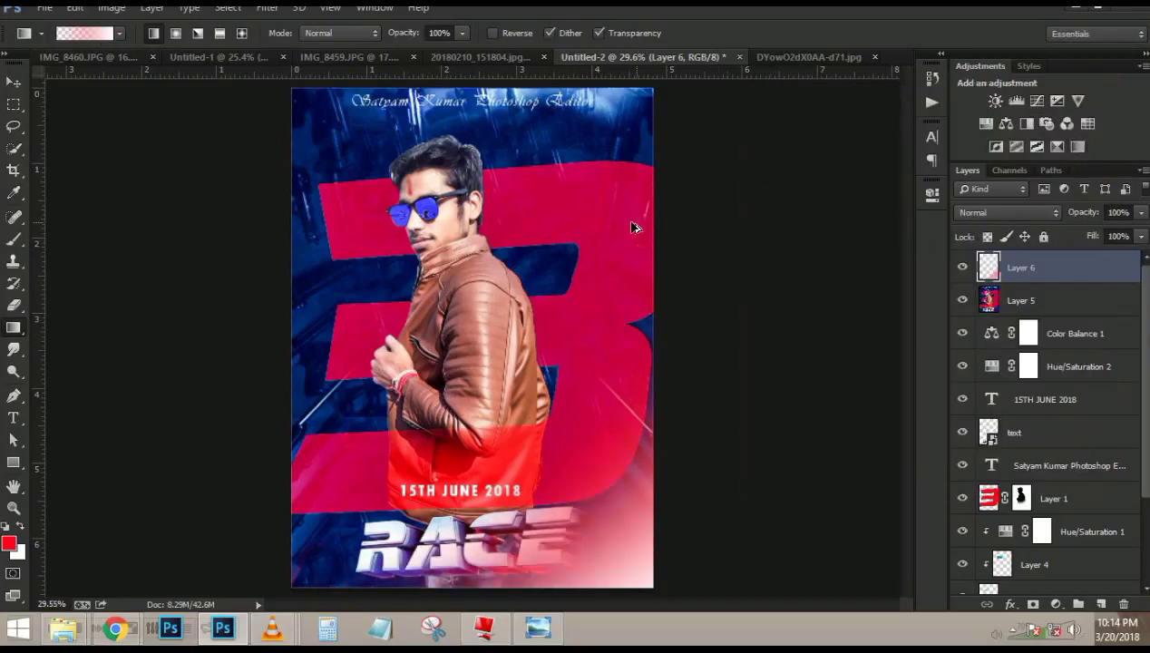
{"action": "key", "text": "ctrl+alt+z"}
{"action": "key", "text": "ctrl+alt+z"}
{"action": "key", "text": "ctrl+alt+z"}
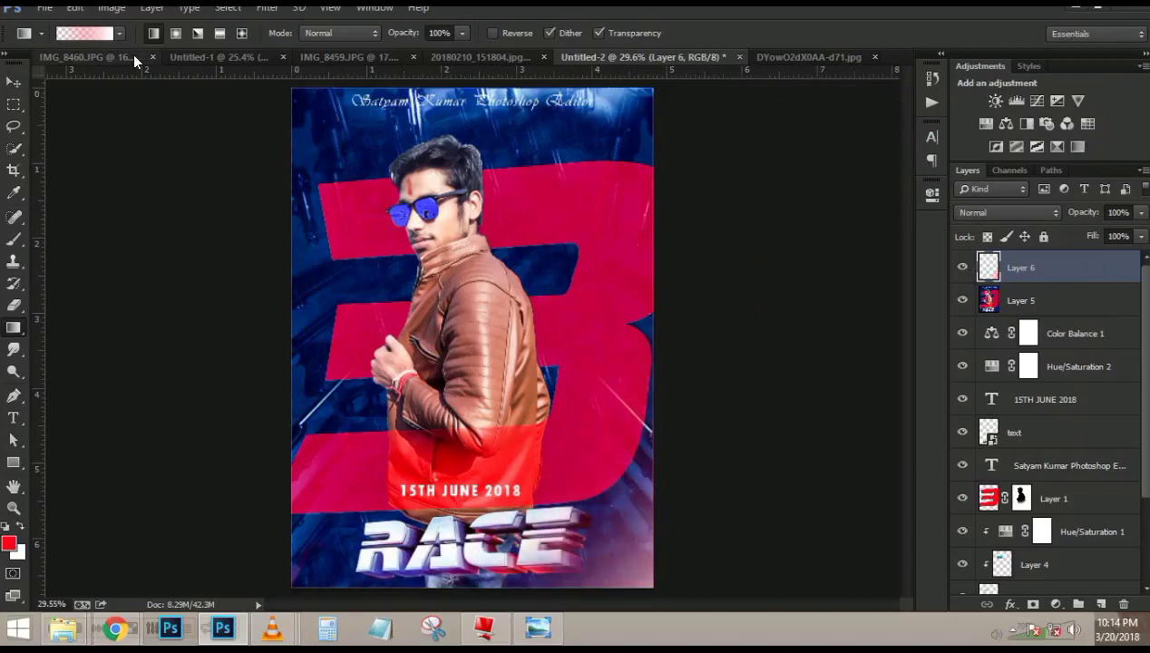
- Change the gradient's end colour stop from white to pure red and accept the edited gradient
{"action": "left_click", "coordinate": [91, 33]}
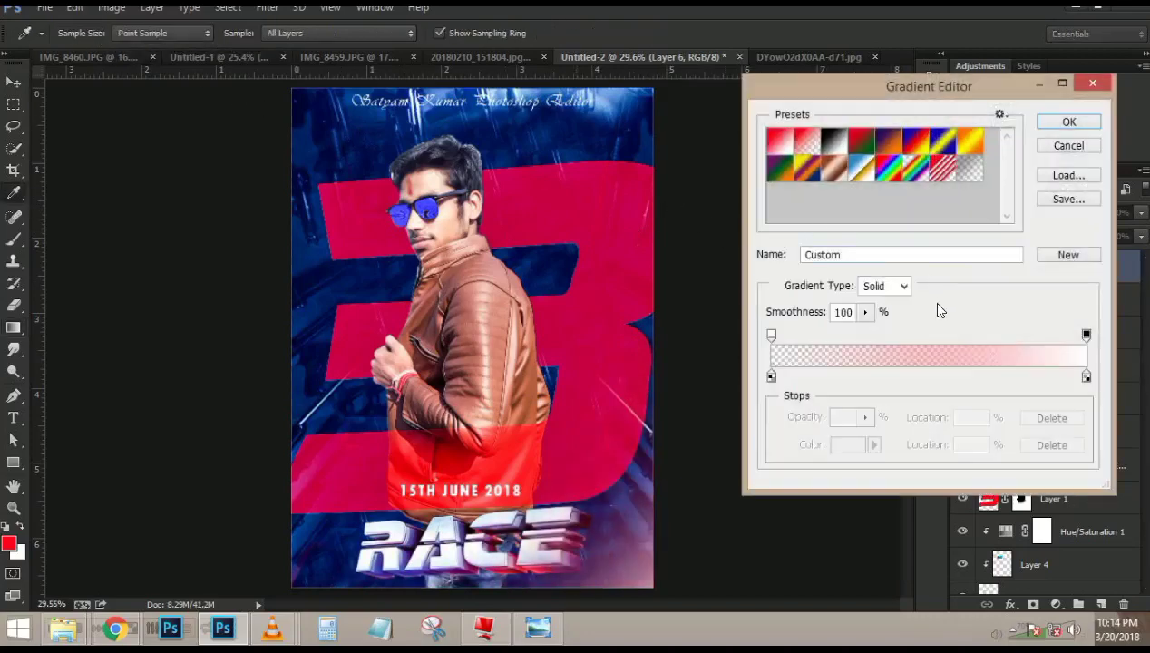
{"action": "double_click", "coordinate": [1087, 376]}
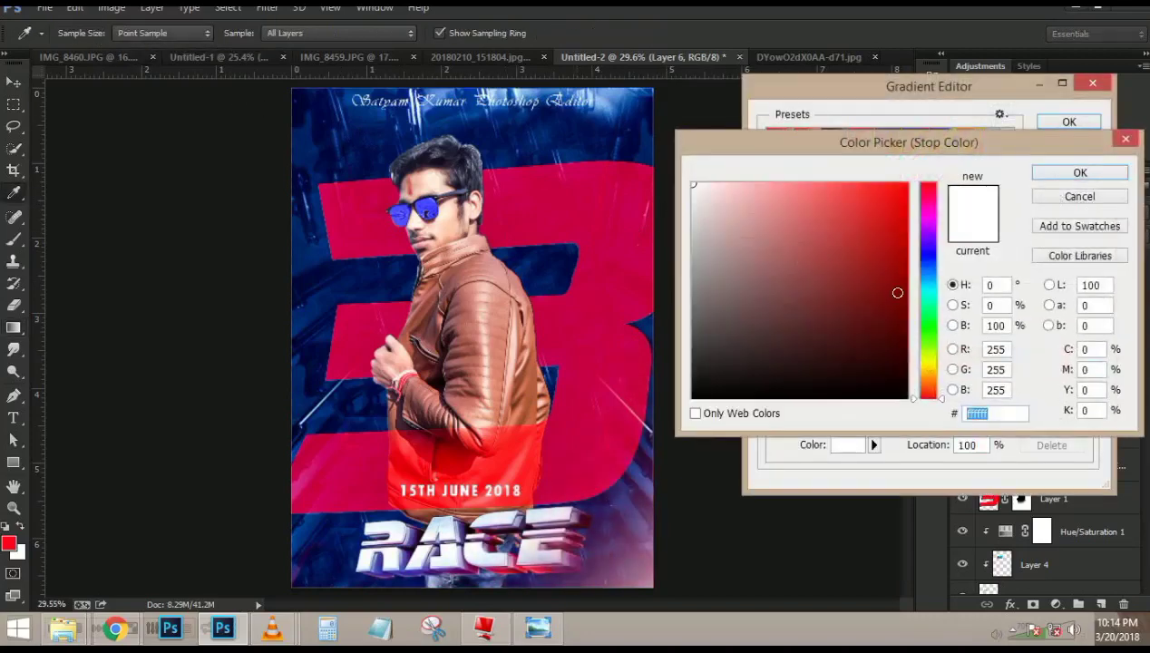
{"action": "left_click_drag", "start_coordinate": [897, 292], "coordinate": [908, 183]}
{"action": "left_click", "coordinate": [1079, 172]}
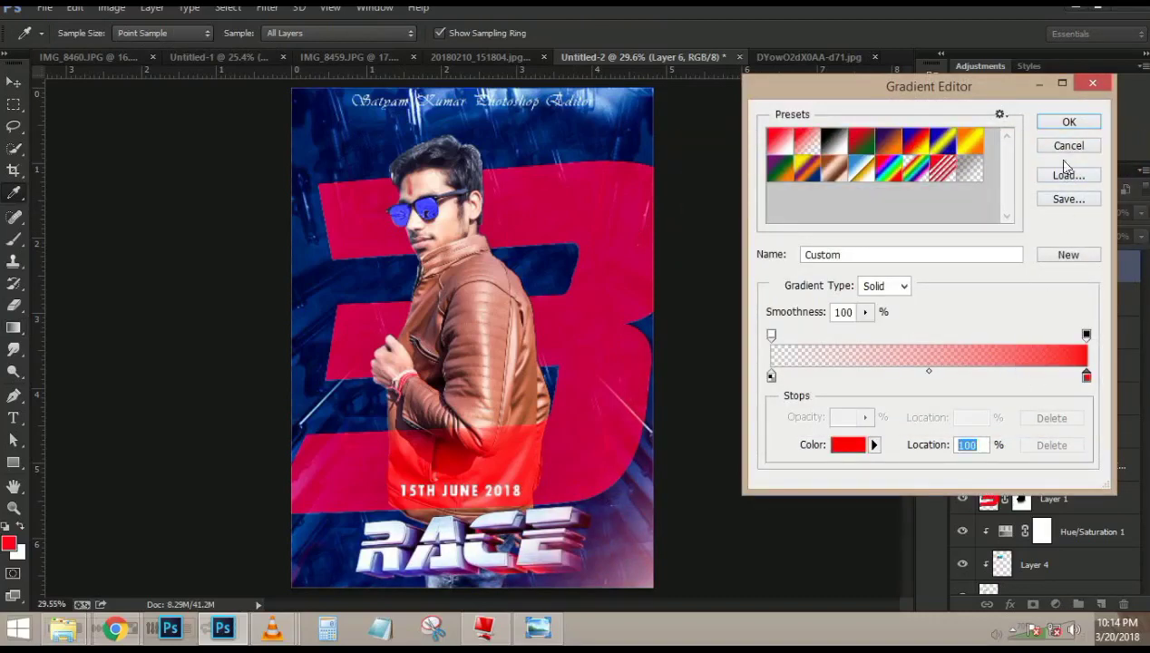
{"action": "left_click", "coordinate": [1067, 120]}
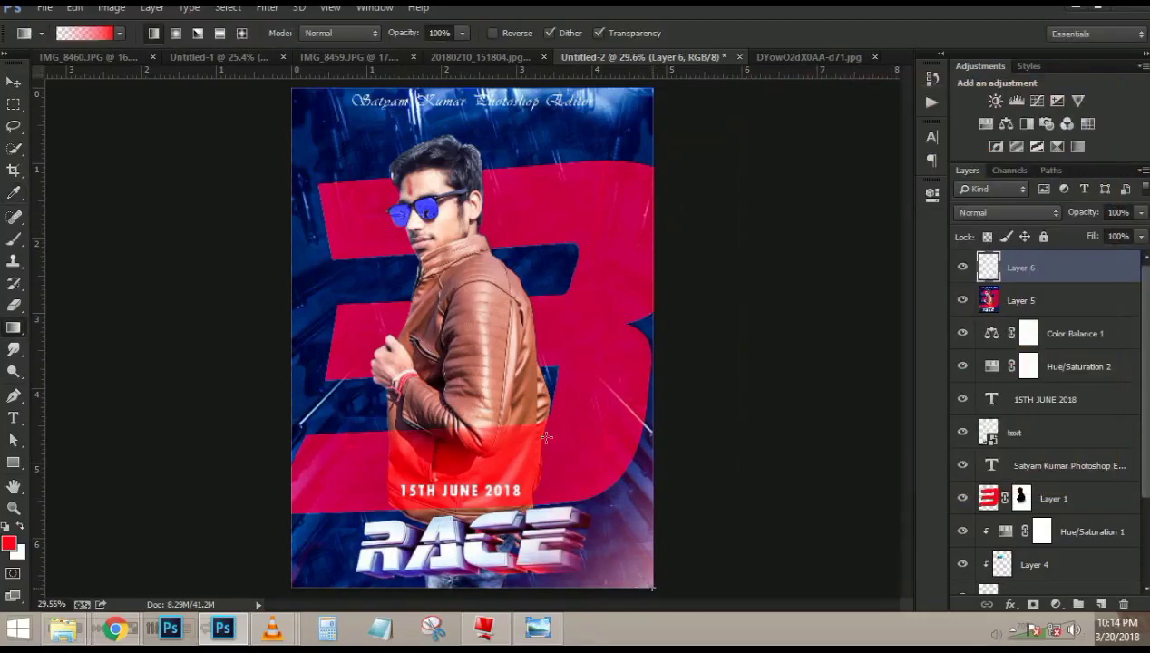
- Try full-opacity transparent-to-red gradient strokes towards the poster's lower-right corner, and undo them
{"action": "left_click_drag", "start_coordinate": [546, 438], "coordinate": [626, 503]}
{"action": "key", "text": "ctrl+z"}
{"action": "left_click_drag", "start_coordinate": [547, 488], "coordinate": [619, 562]}
{"action": "left_click_drag", "start_coordinate": [676, 635], "coordinate": [676, 635]}
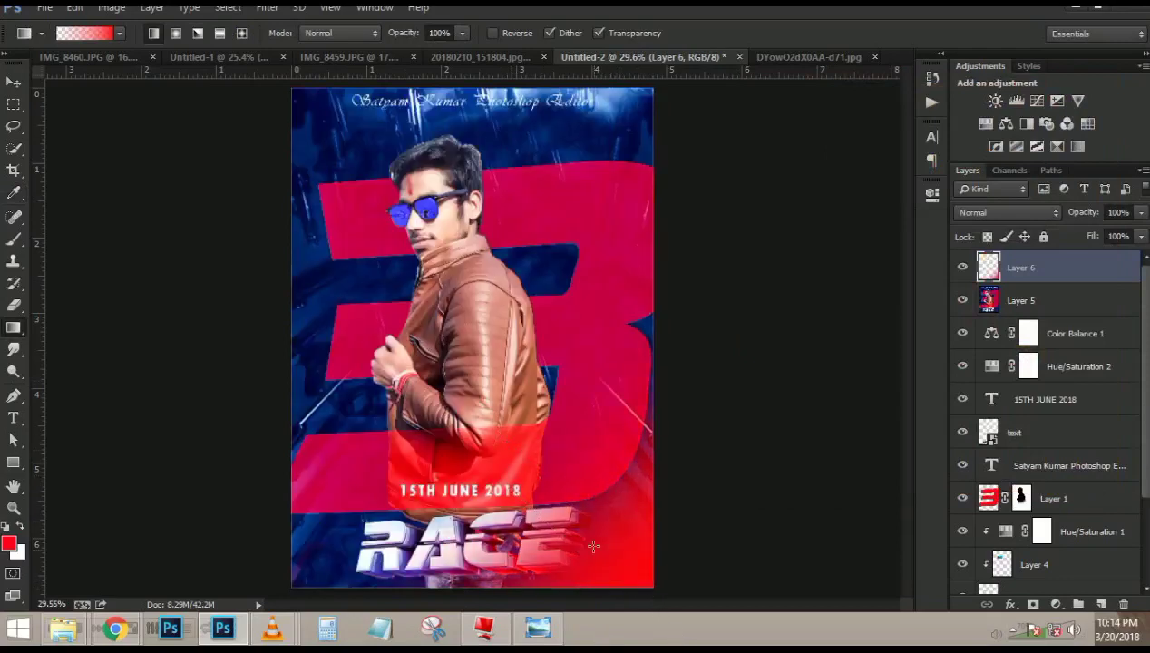
{"action": "key", "text": "ctrl+z"}
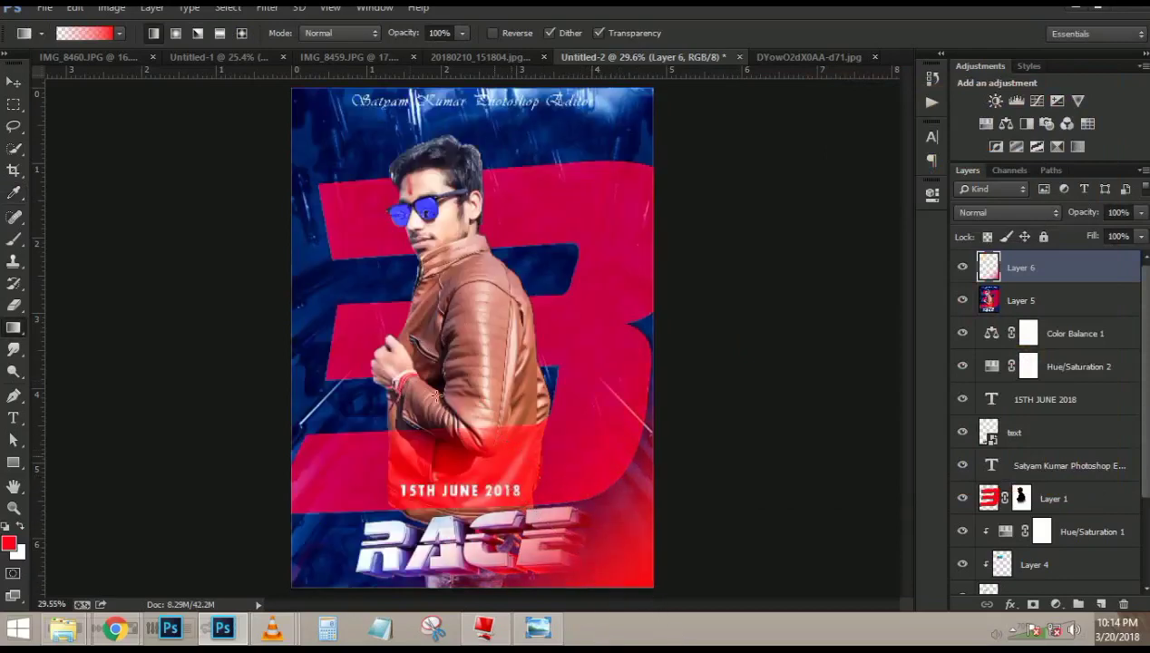
{"action": "right_click", "coordinate": [429, 396]}
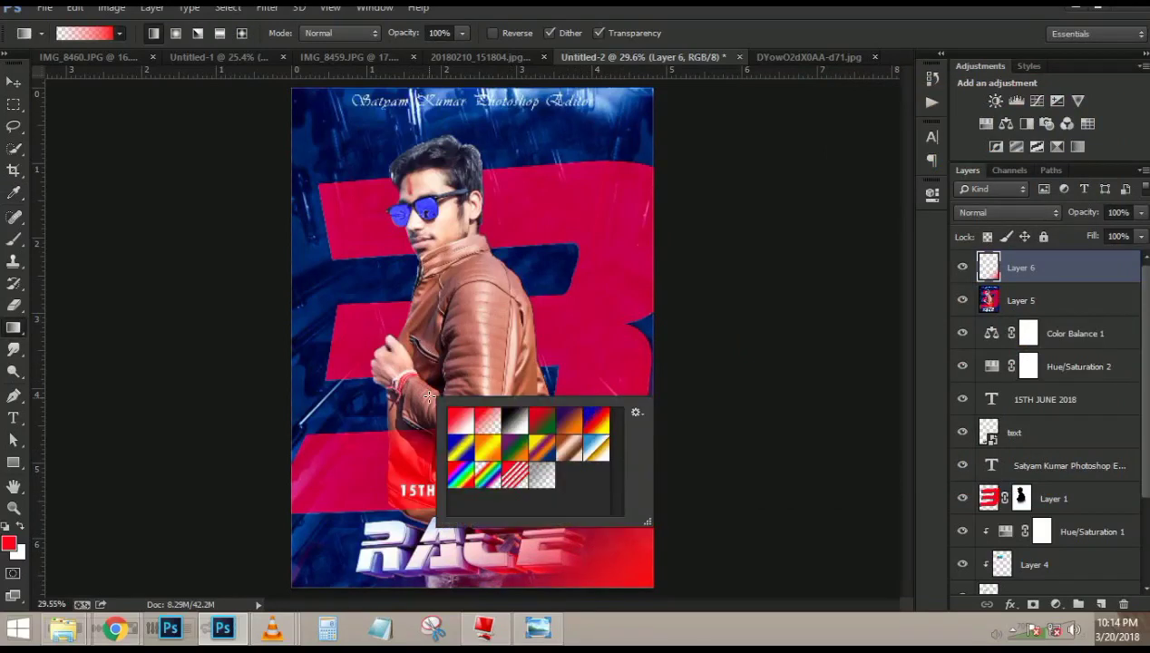
{"action": "left_click", "coordinate": [434, 424]}
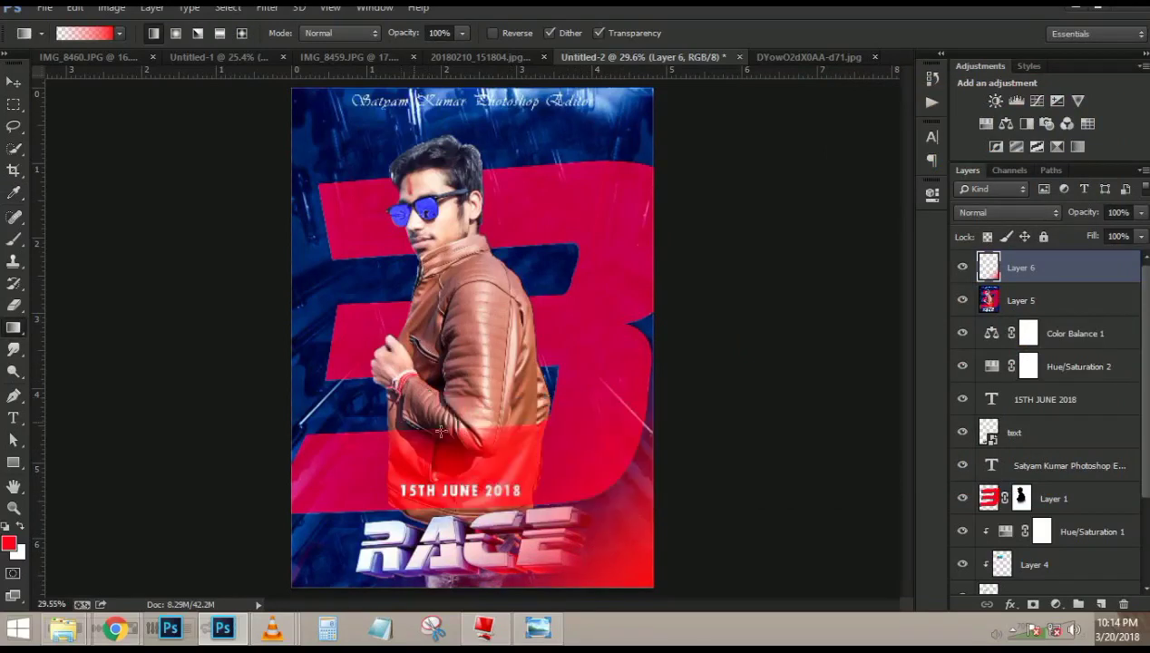
{"action": "key", "text": "ctrl+z"}
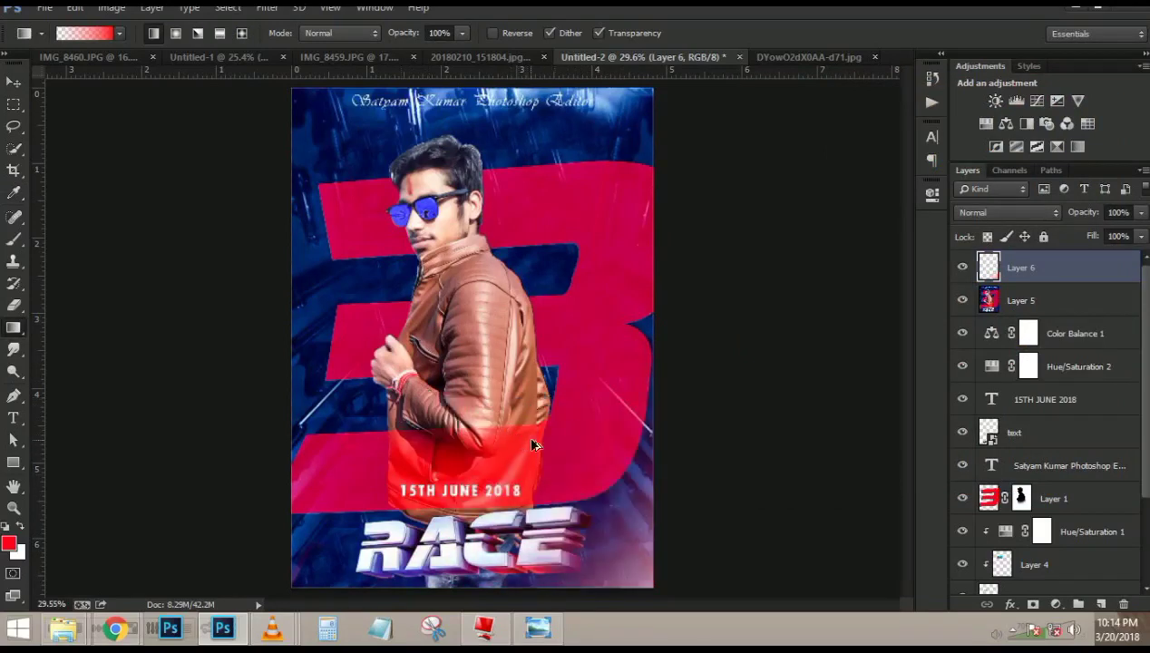
- Set the Gradient tool's opacity to 59% and build up a red glow running diagonally into the poster's lower-right corner
{"action": "left_click_drag", "start_coordinate": [399, 36], "coordinate": [363, 37]}
{"action": "left_click_drag", "start_coordinate": [635, 575], "coordinate": [544, 430]}
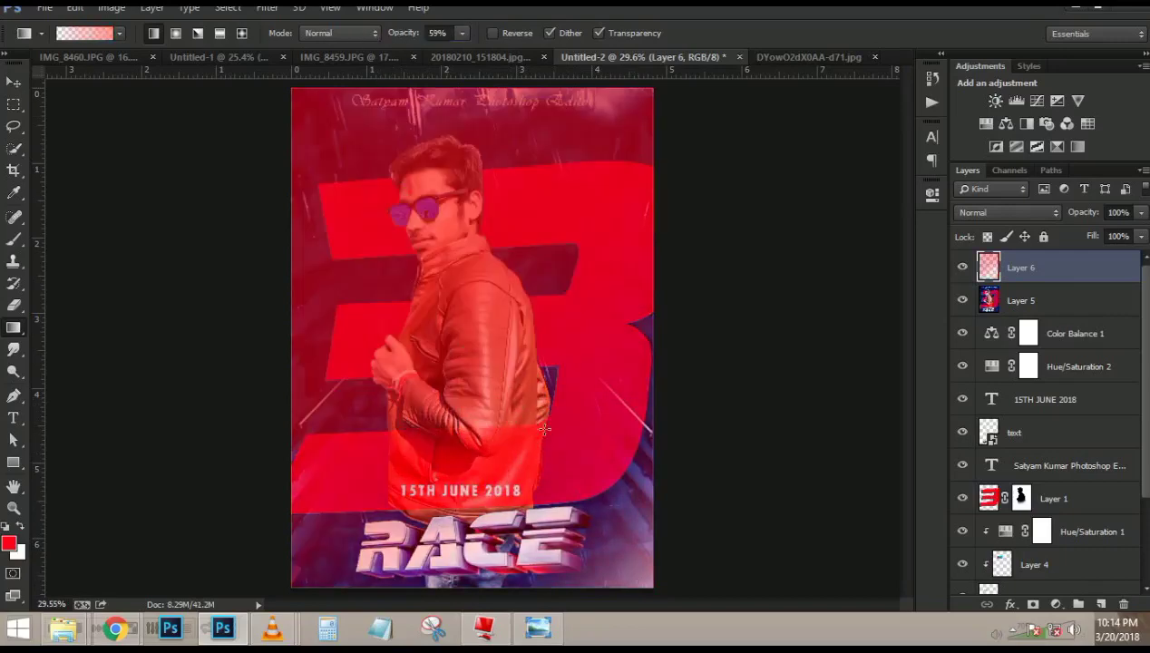
{"action": "key", "text": "ctrl+z"}
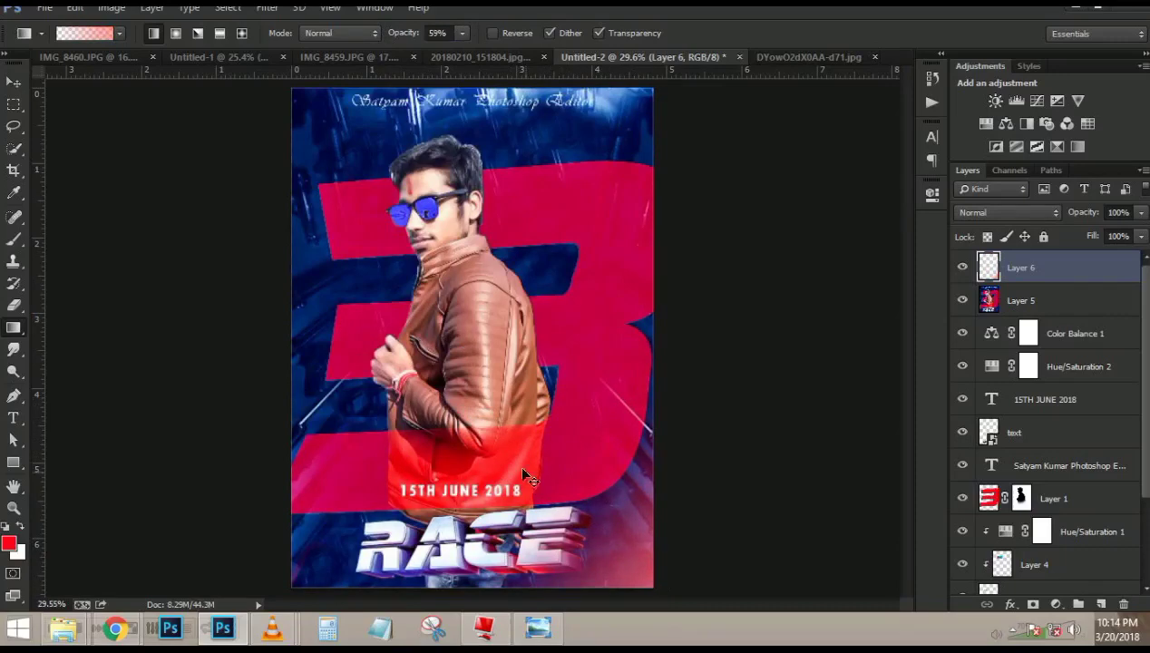
{"action": "left_click_drag", "start_coordinate": [420, 370], "coordinate": [699, 585]}
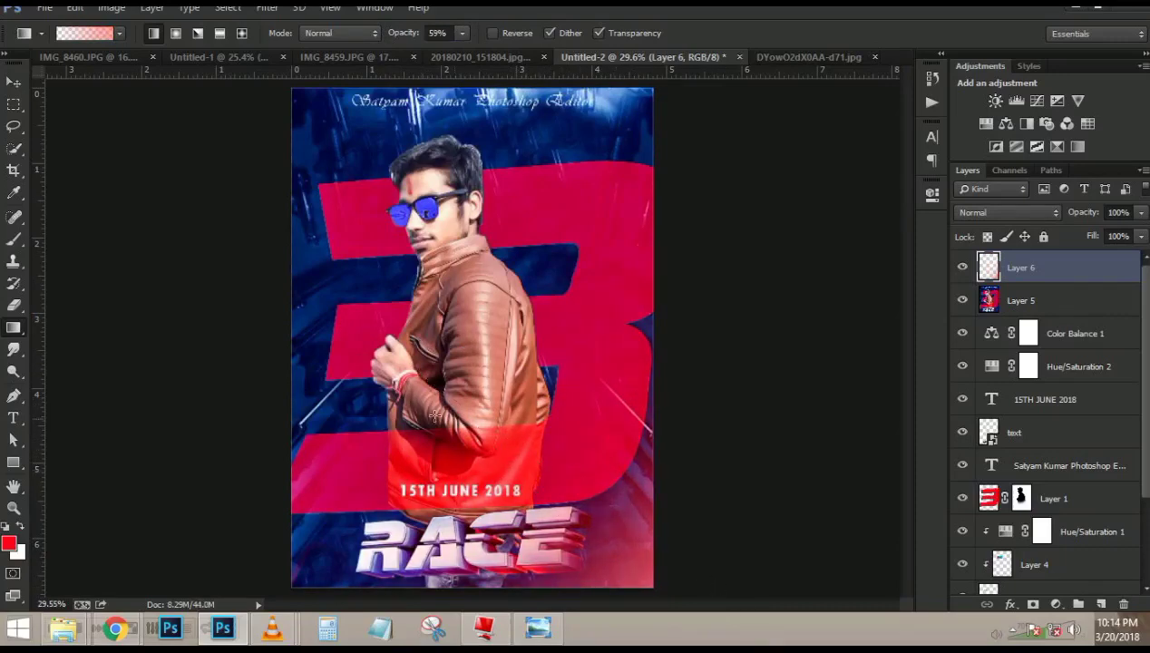
{"action": "left_click_drag", "start_coordinate": [540, 591], "coordinate": [389, 479]}
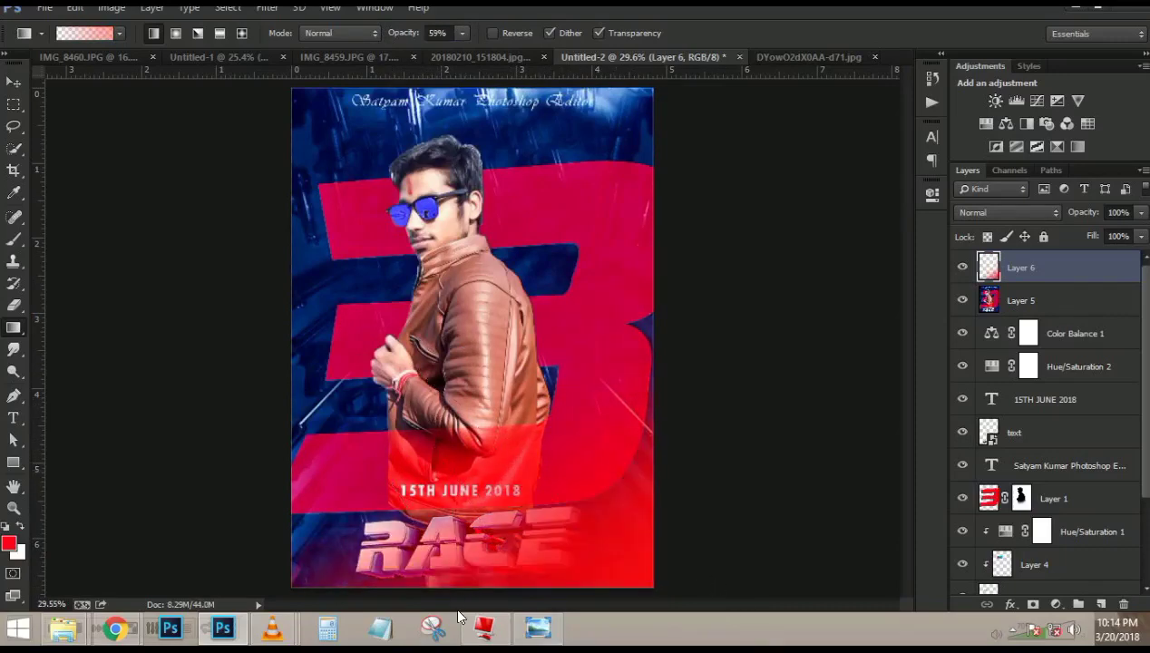
- Reduce the glow layer's opacity to 55%, and try and undo one more gradient stroke across the poster
{"action": "mouse_move", "coordinate": [1074, 215]}
{"action": "left_mouse_down"}
{"action": "mouse_move", "coordinate": [1057, 213]}
{"action": "mouse_move", "coordinate": [1075, 211]}
{"action": "left_mouse_up"}
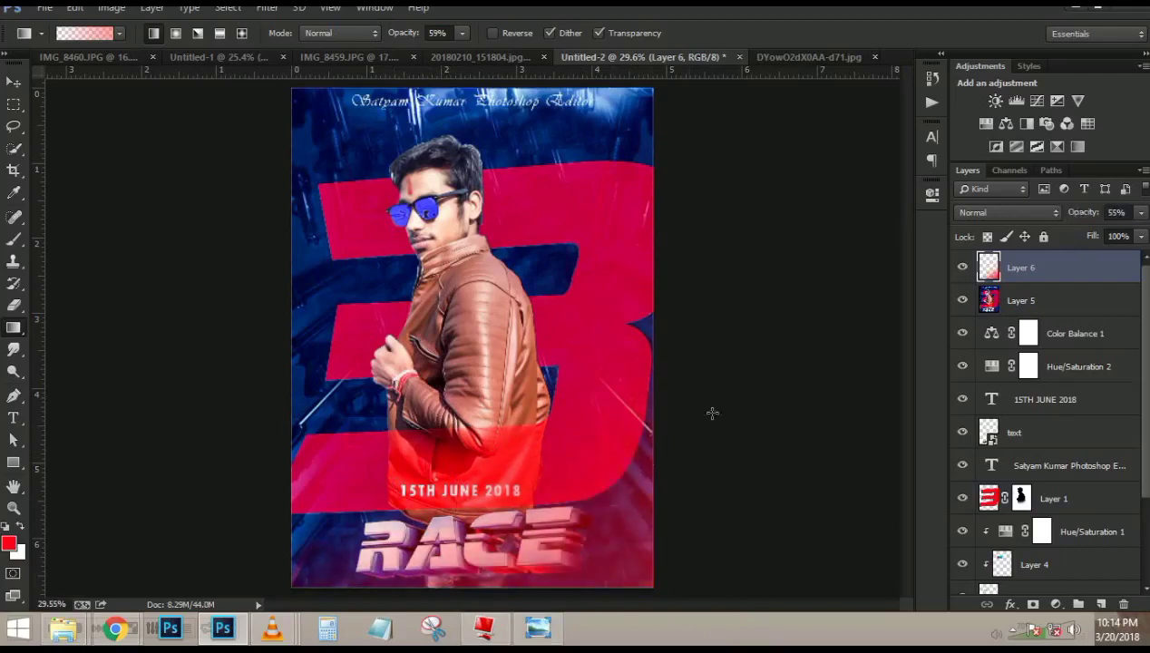
{"action": "left_click_drag", "start_coordinate": [569, 525], "coordinate": [490, 441]}
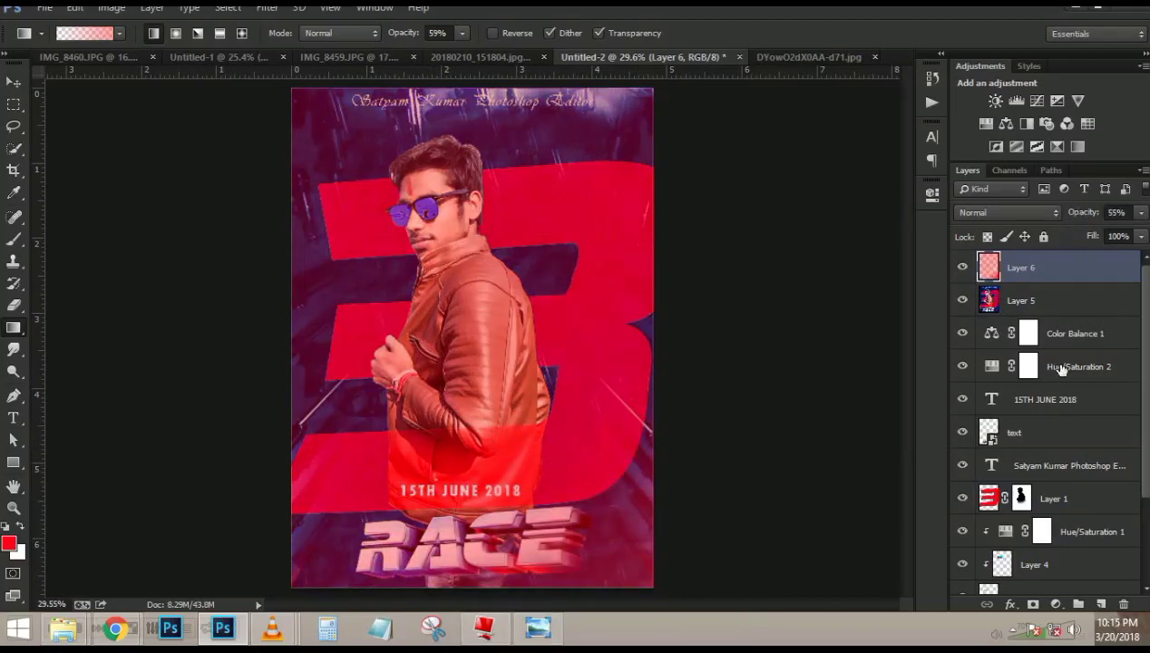
{"action": "key", "text": "ctrl+z"}
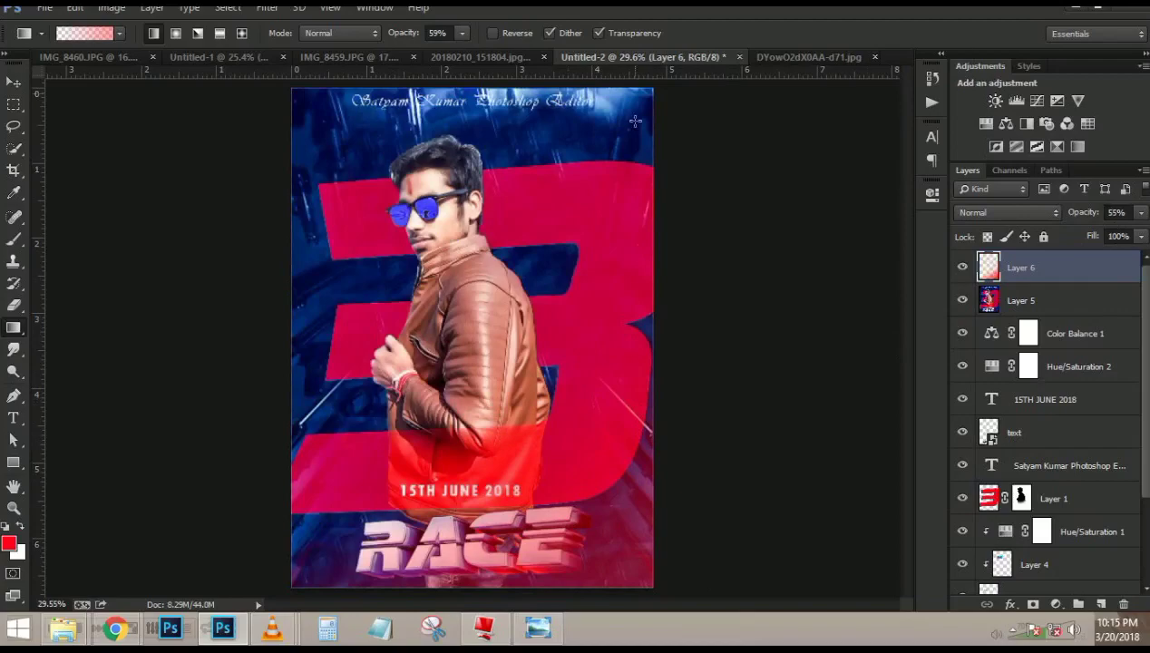
{"action": "scroll", "coordinate": [634, 121], "scroll_direction": "up", "scroll_amount": 4}
{"action": "scroll", "coordinate": [455, 185], "scroll_direction": "down", "scroll_amount": 5}
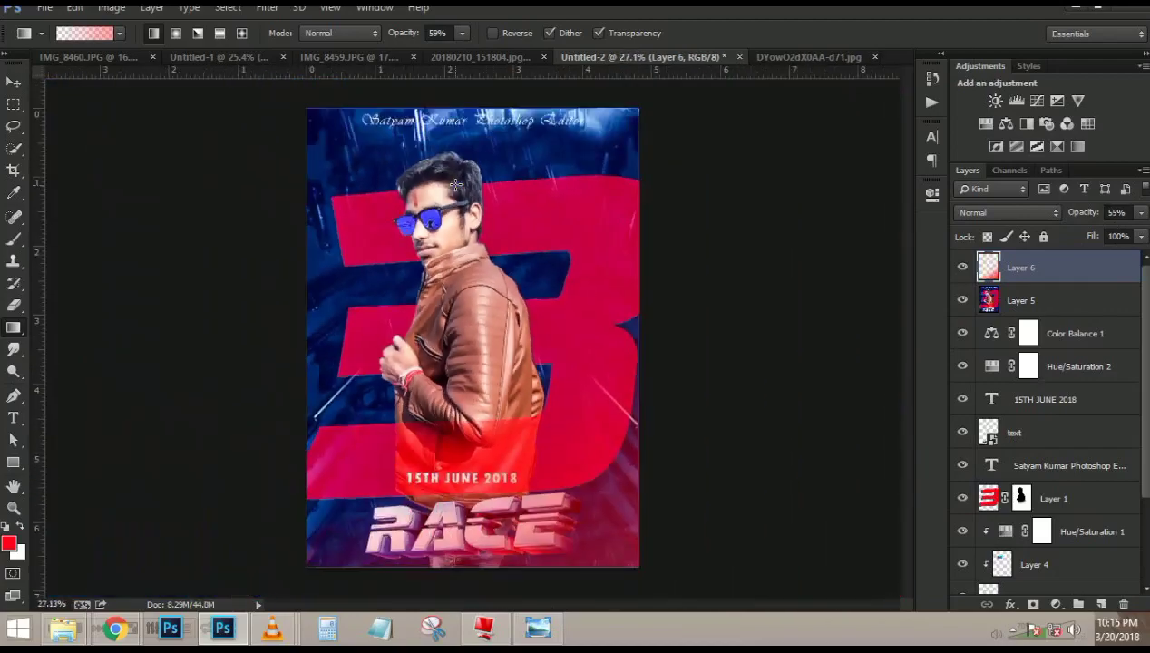
{"action": "scroll", "coordinate": [455, 185], "scroll_direction": "up", "scroll_amount": 1}
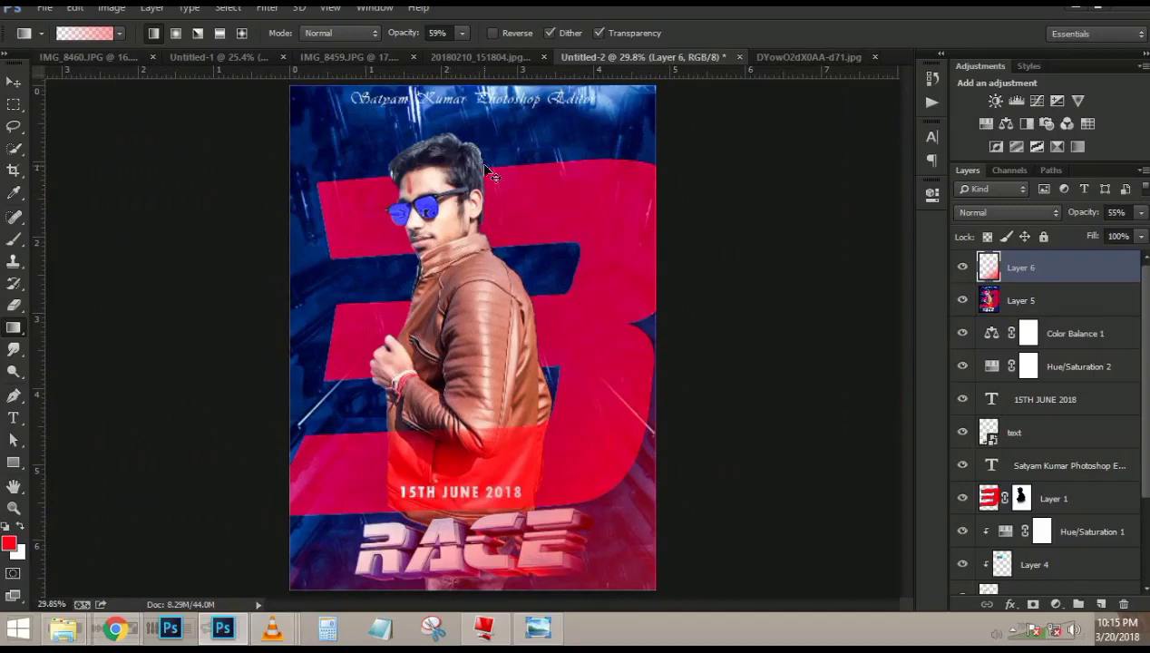
- Start saving the poster and browse to the folder 19-7-2017 Photoshop File work inside index.html on the music (G:) drive
{"action": "key", "text": "ctrl+s"}
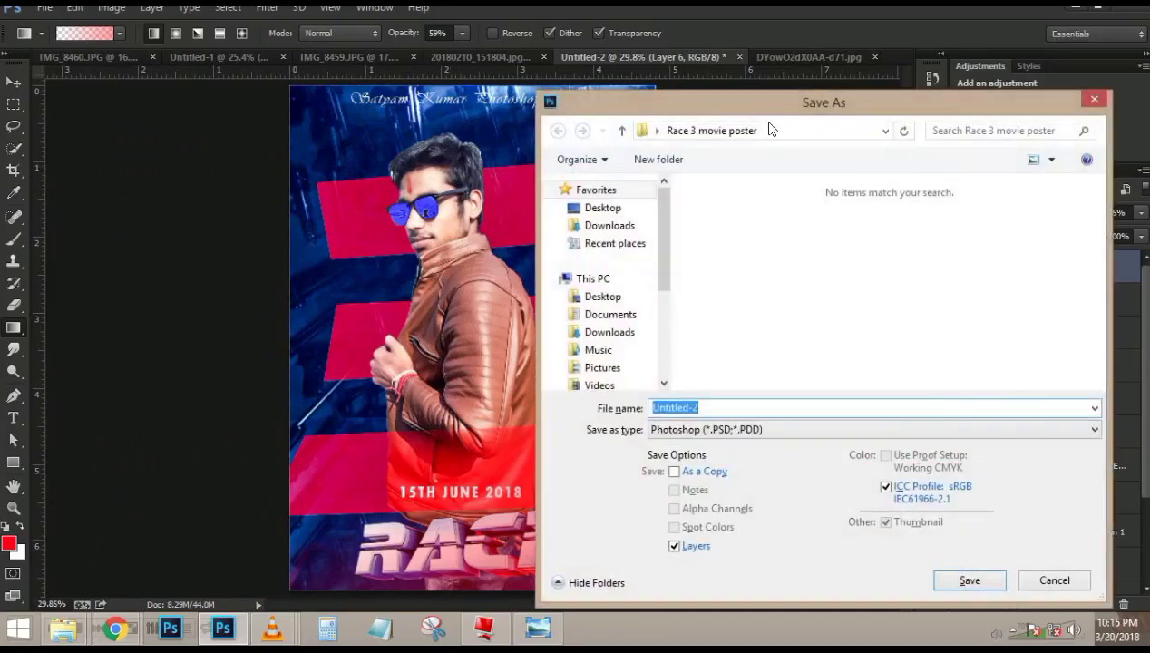
{"action": "left_click", "coordinate": [594, 278]}
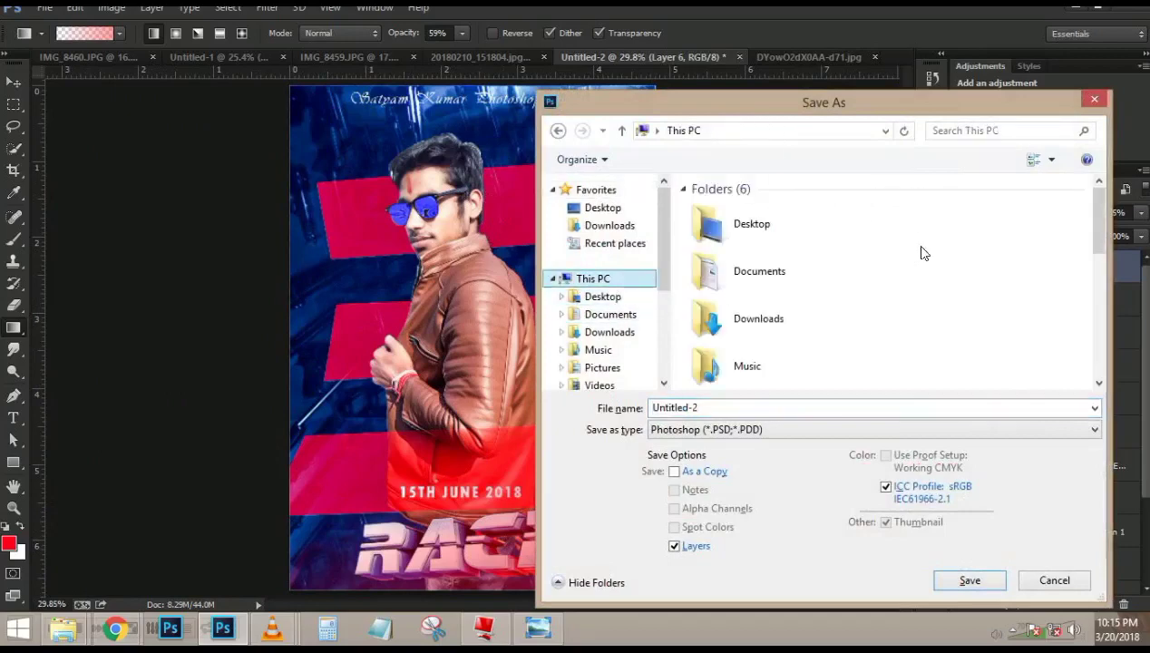
{"action": "scroll", "coordinate": [1084, 272], "scroll_direction": "down", "scroll_amount": 5}
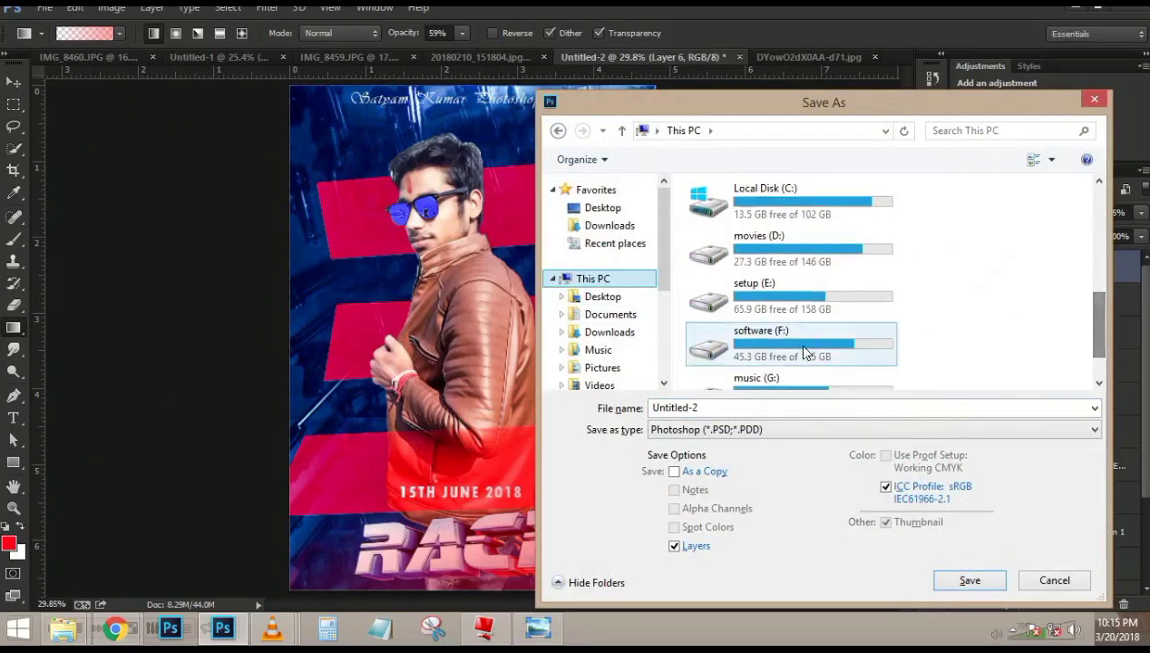
{"action": "scroll", "coordinate": [1085, 317], "scroll_direction": "down", "scroll_amount": 2}
{"action": "double_click", "coordinate": [852, 306]}
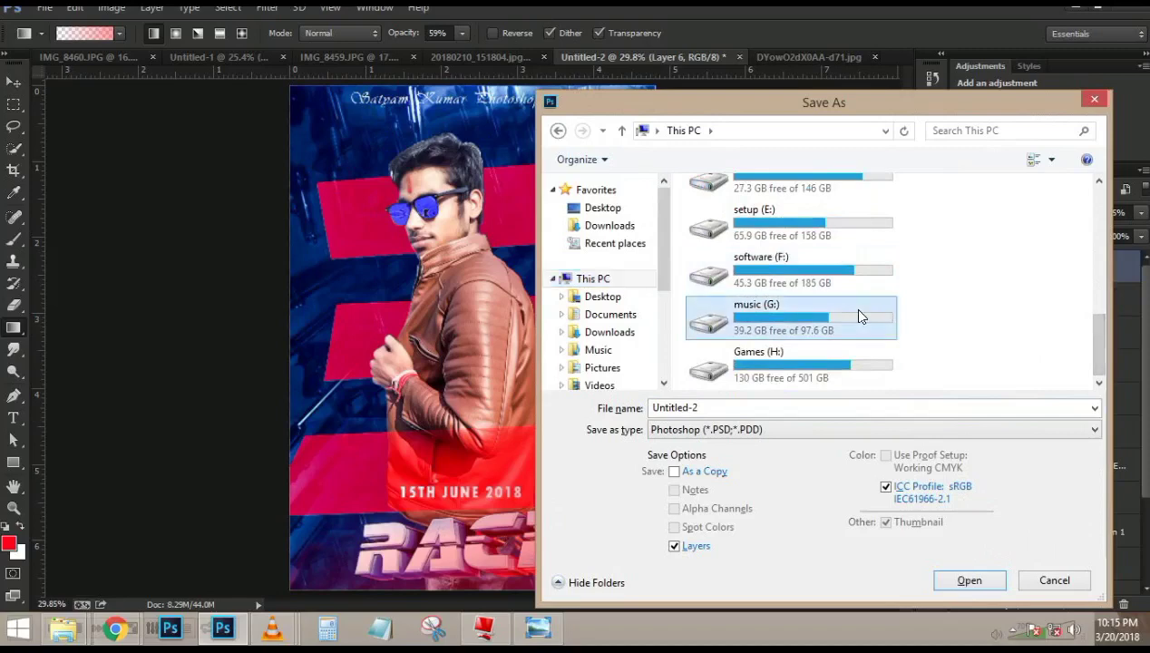
{"action": "double_click", "coordinate": [819, 244]}
{"action": "double_click", "coordinate": [827, 278]}
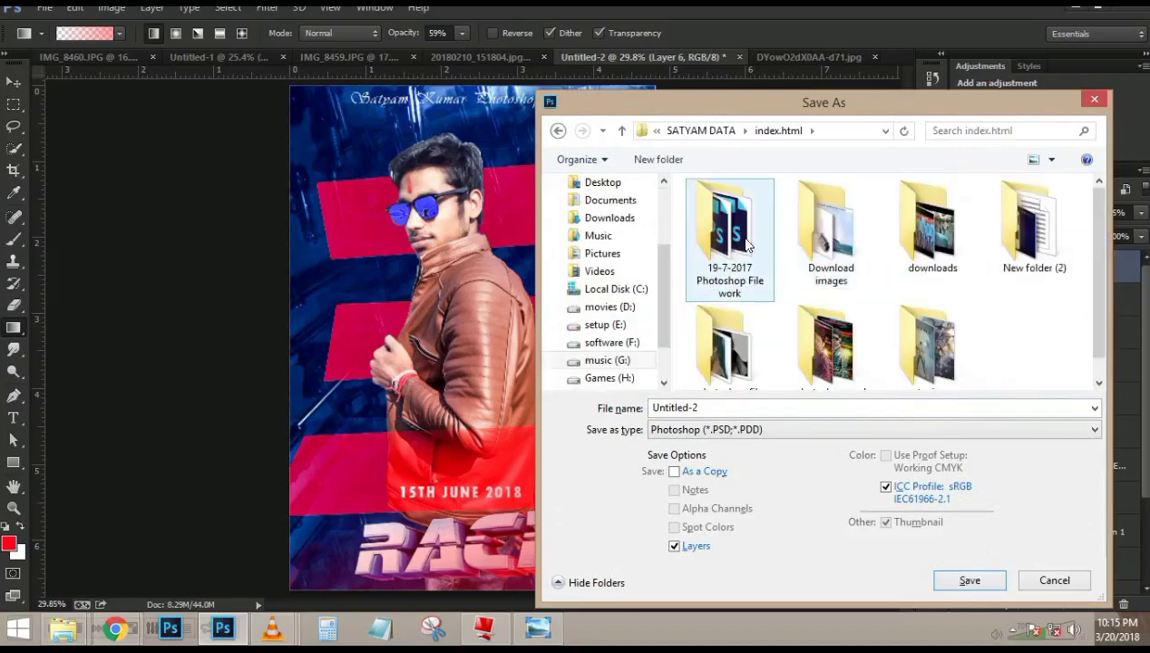
{"action": "double_click", "coordinate": [730, 232]}
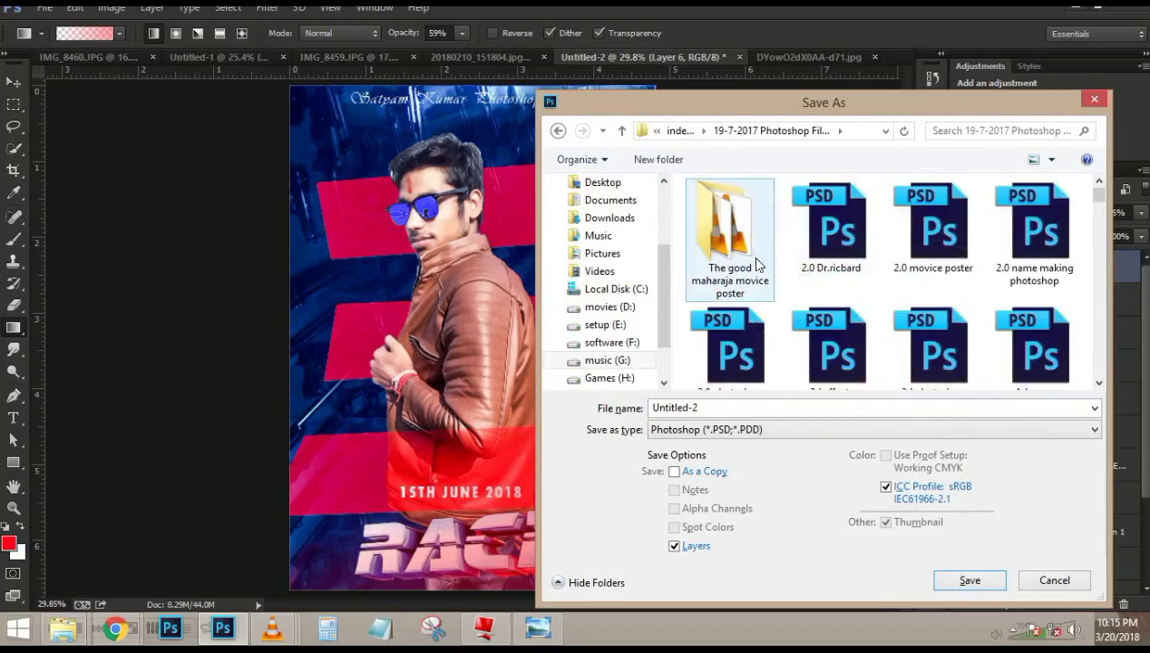
- Name the file Race 3 movie poster and save it as a layered Photoshop PSD
{"action": "left_click", "coordinate": [781, 410]}
{"action": "type", "text": "Race 3 movie"}
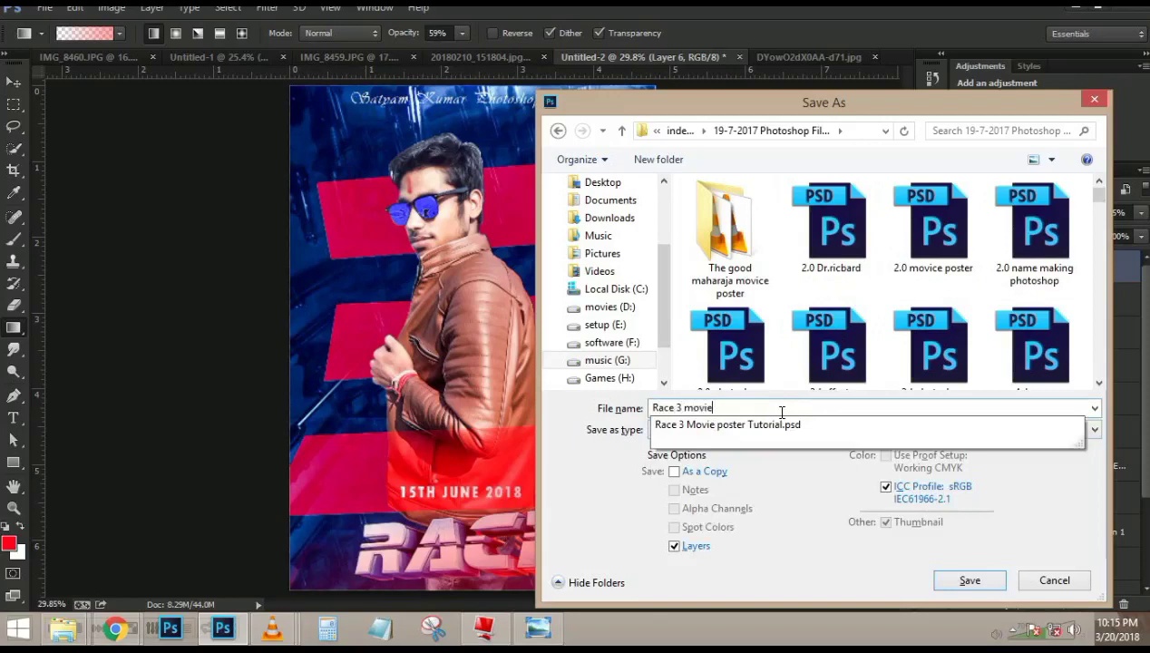
{"action": "type", "text": "poa"}
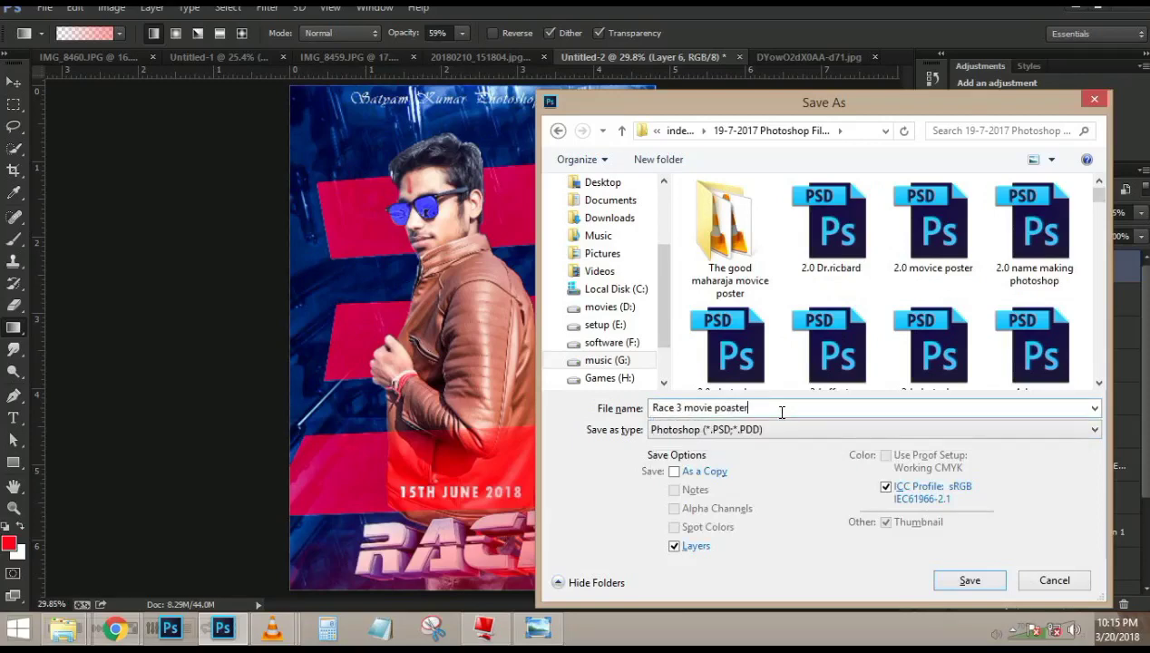
{"action": "key", "text": "BackSpace"}
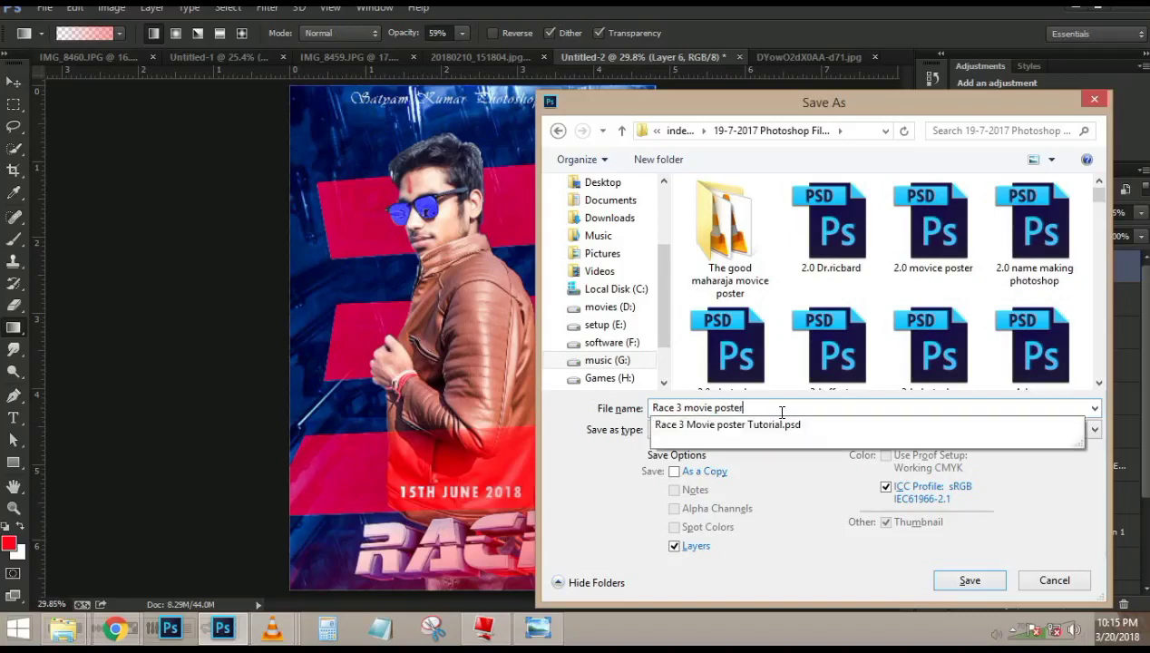
{"action": "type", "text": "ster"}
{"action": "key", "text": "Return"}
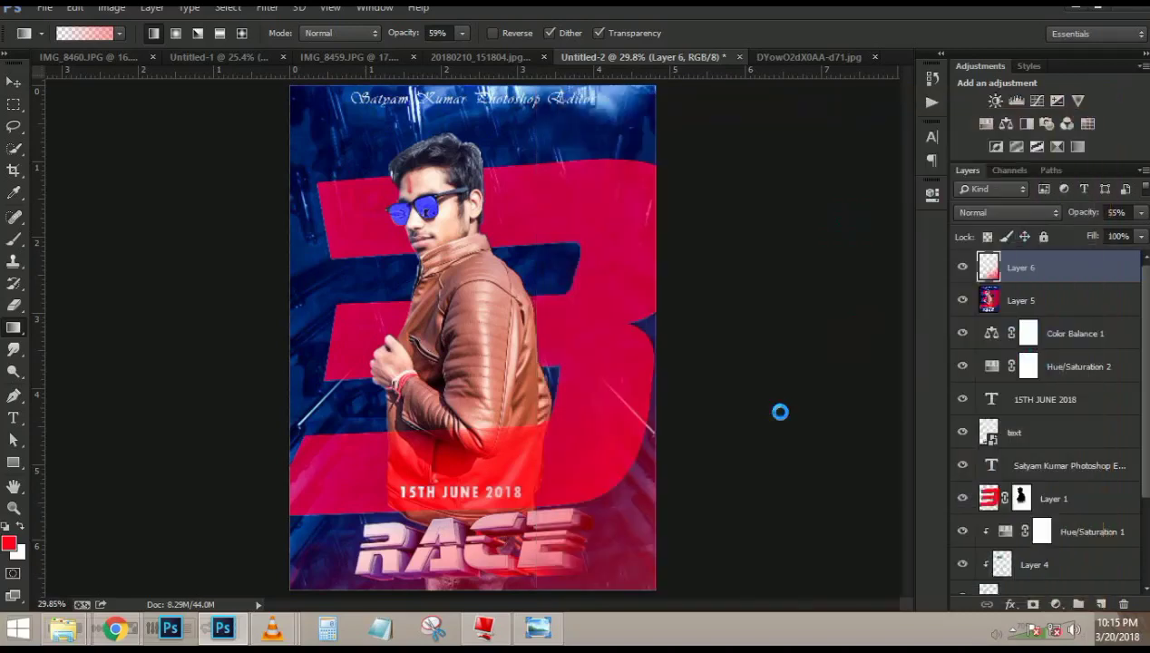
- Save a JPEG copy named Race 3 movie poster in the parent index.html folder at Maximum quality 12
{"action": "key", "text": "ctrl+shift+s"}
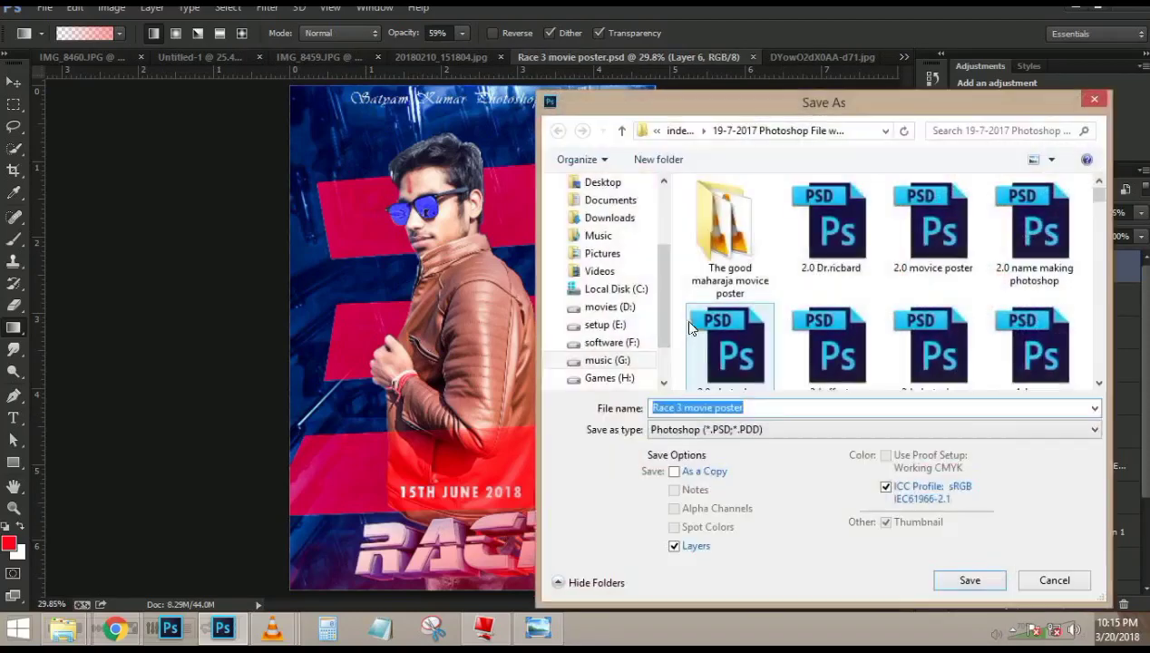
{"action": "left_click", "coordinate": [771, 429]}
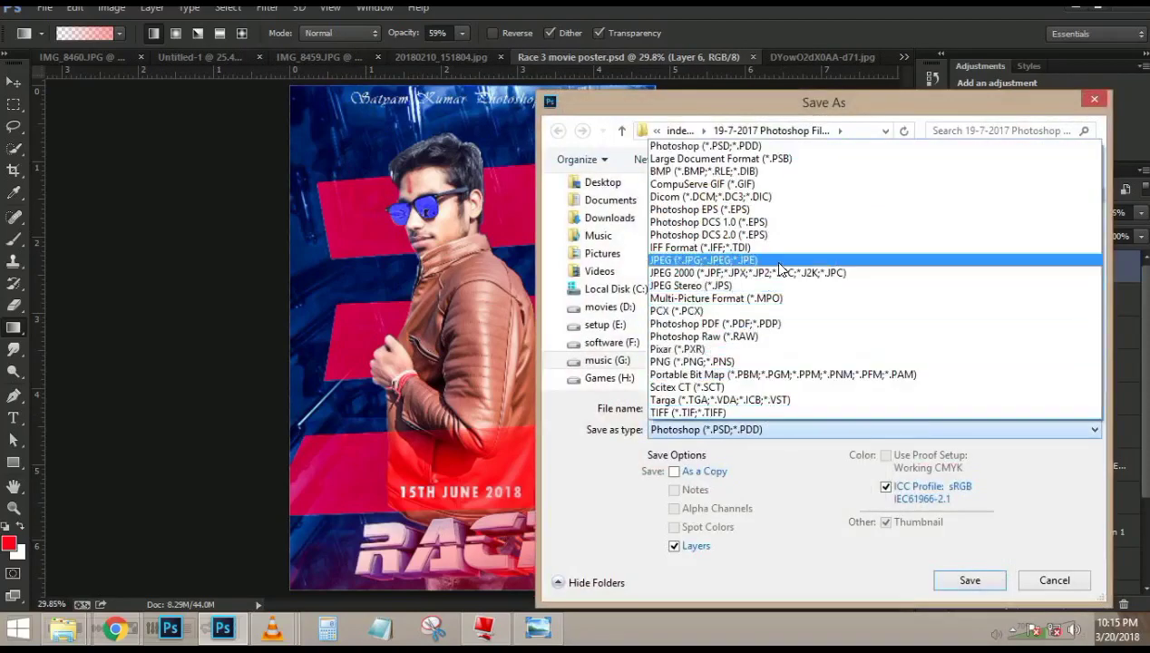
{"action": "left_click", "coordinate": [771, 260]}
{"action": "left_click", "coordinate": [679, 131]}
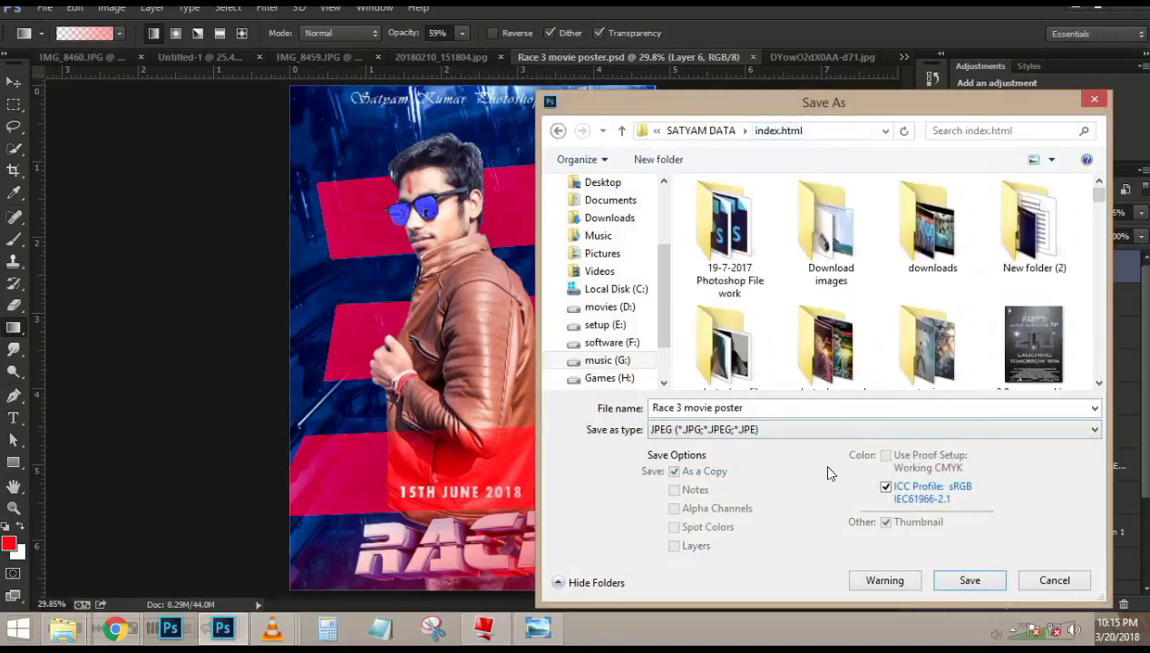
{"action": "left_click", "coordinate": [957, 569]}
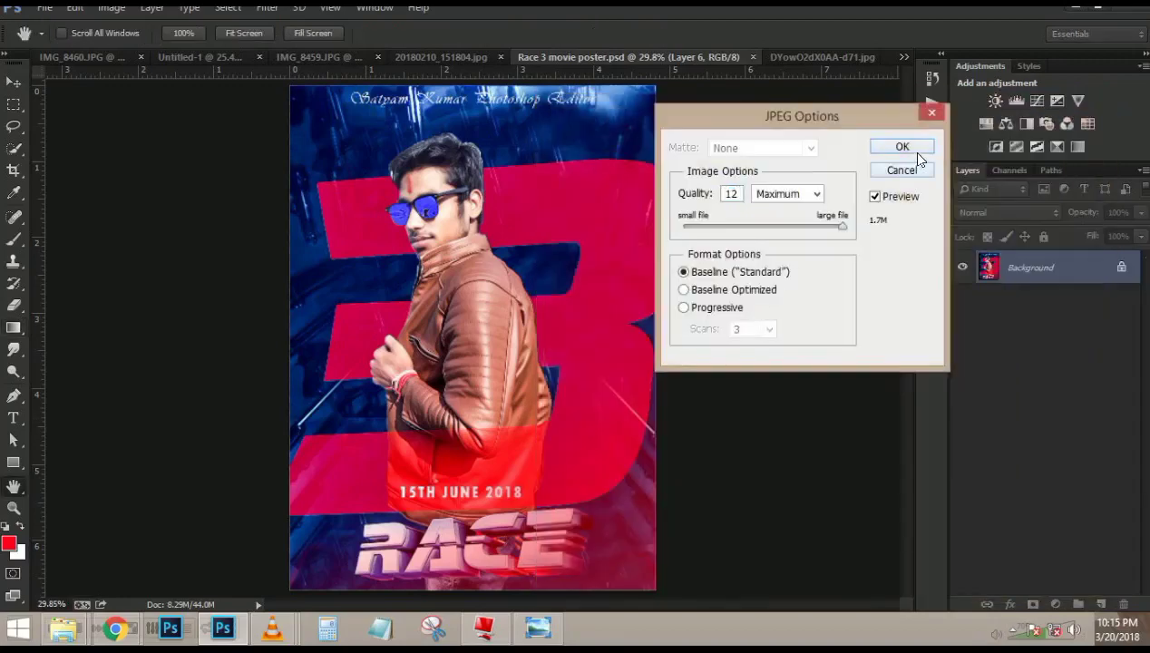
{"action": "left_click", "coordinate": [912, 148]}
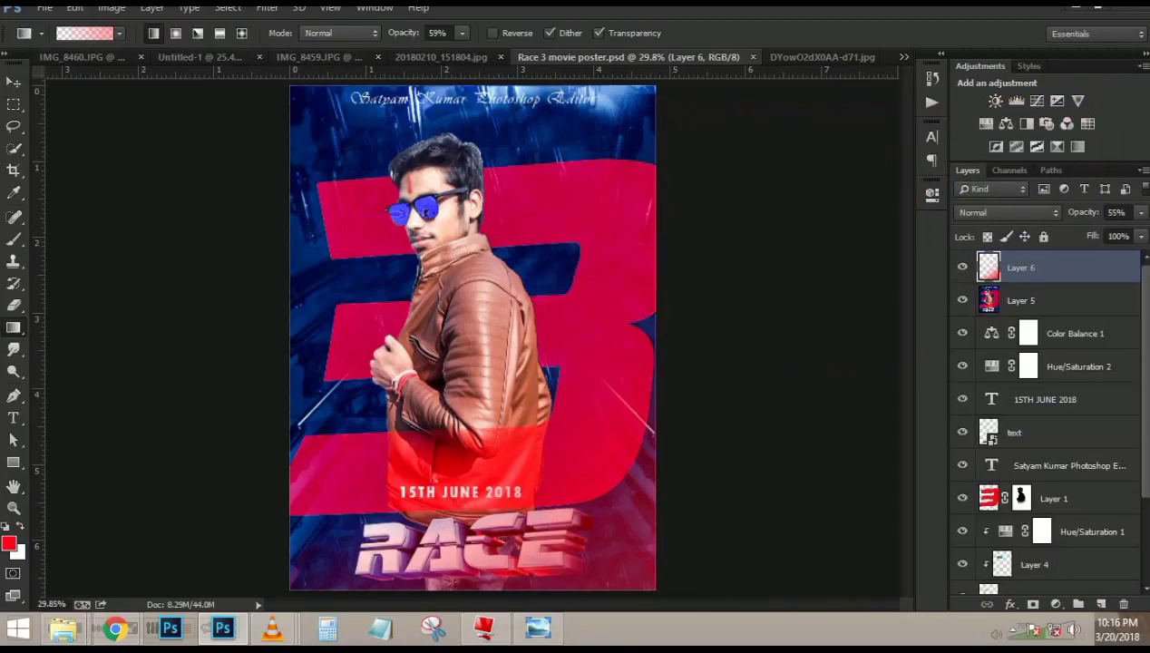